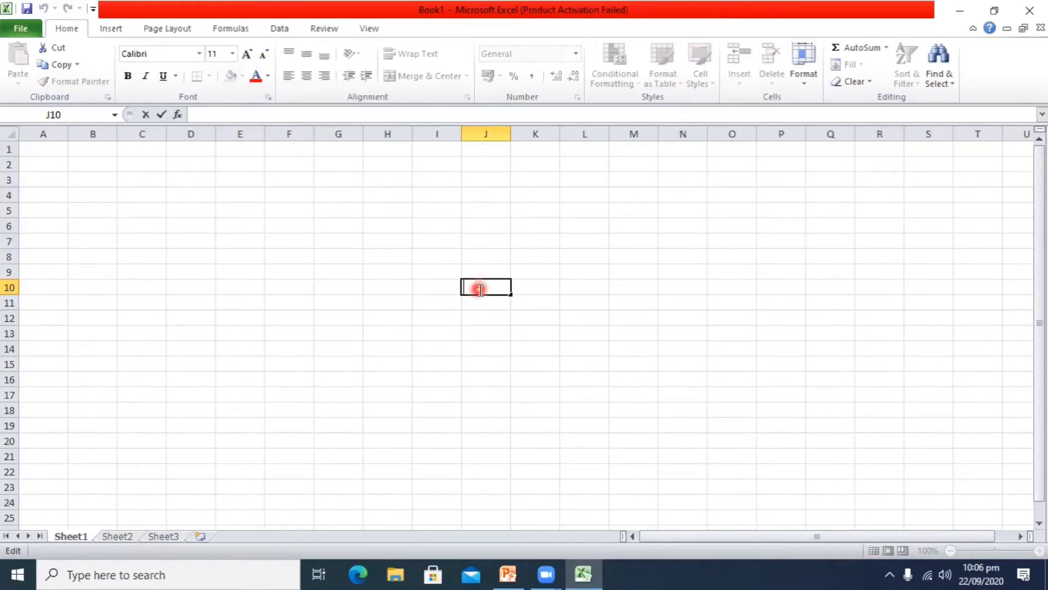
# Enter "water" in cell J10 of Sheet1, then select column A.
pyautogui.write('water')
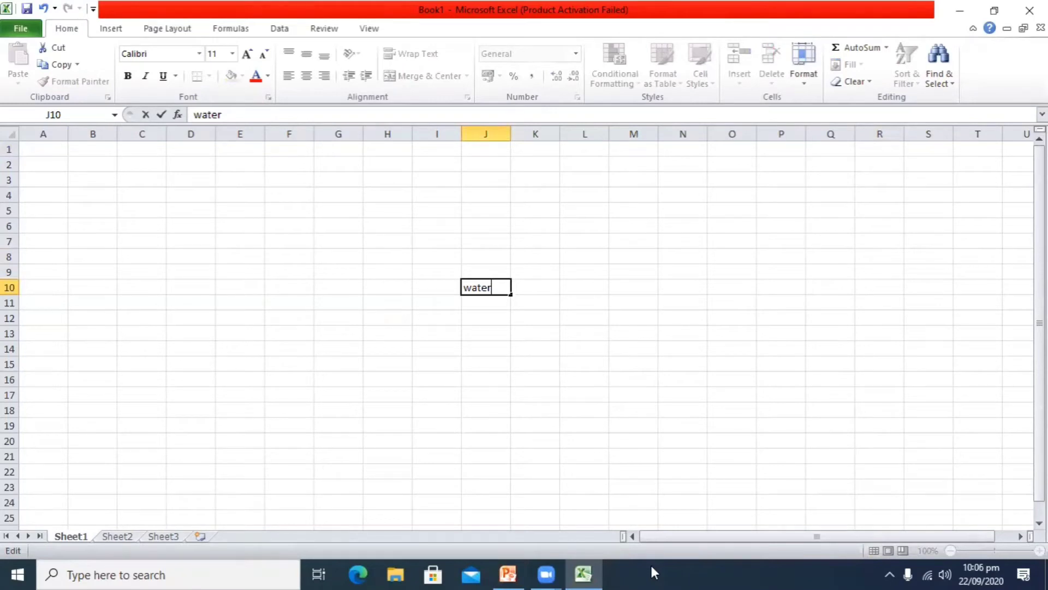
pyautogui.click(508, 573)
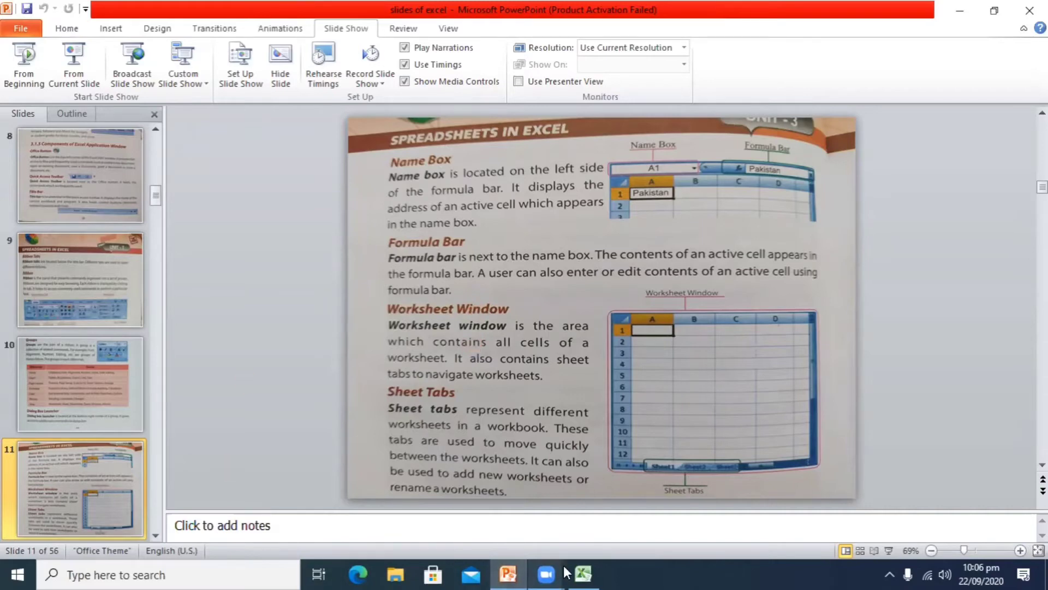
pyautogui.click(581, 571)
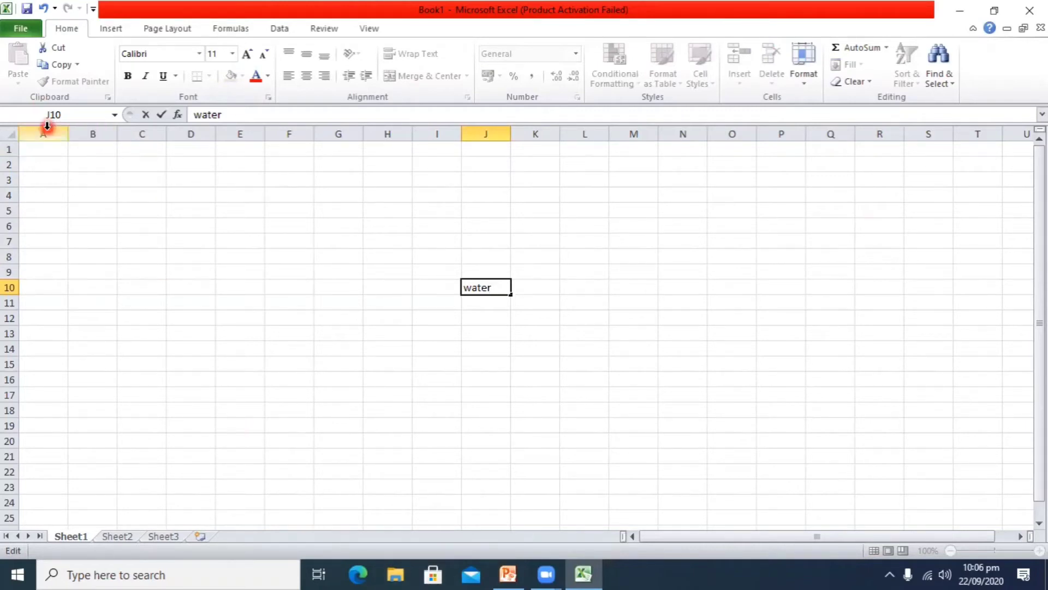
pyautogui.click(47, 129)
# Check the sheet tabs slide in PowerPoint, switch back to Excel and add two new worksheets to the workbook.
pyautogui.click(506, 573)
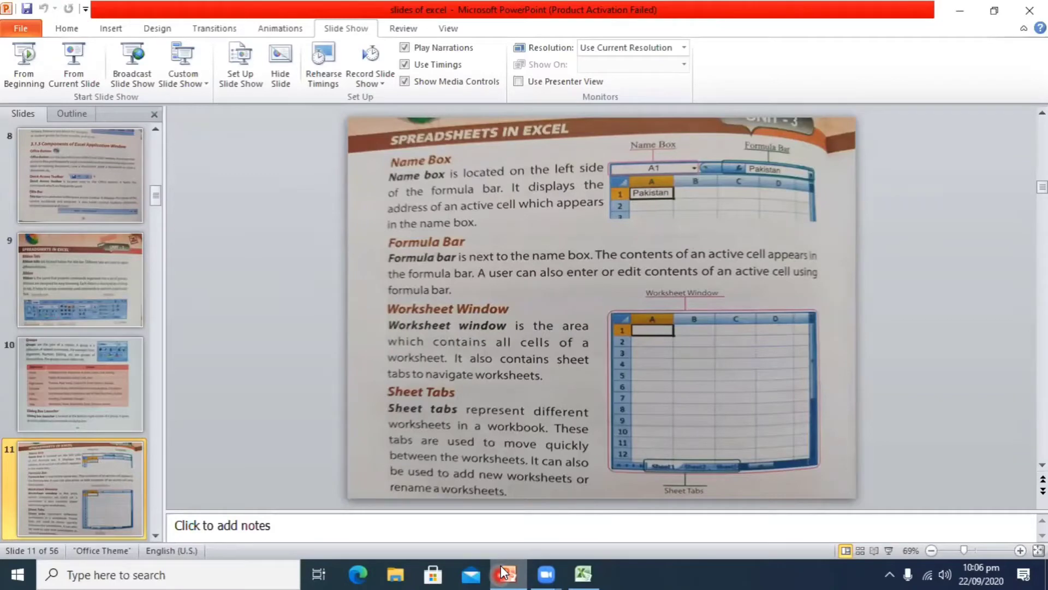
pyautogui.click(594, 568)
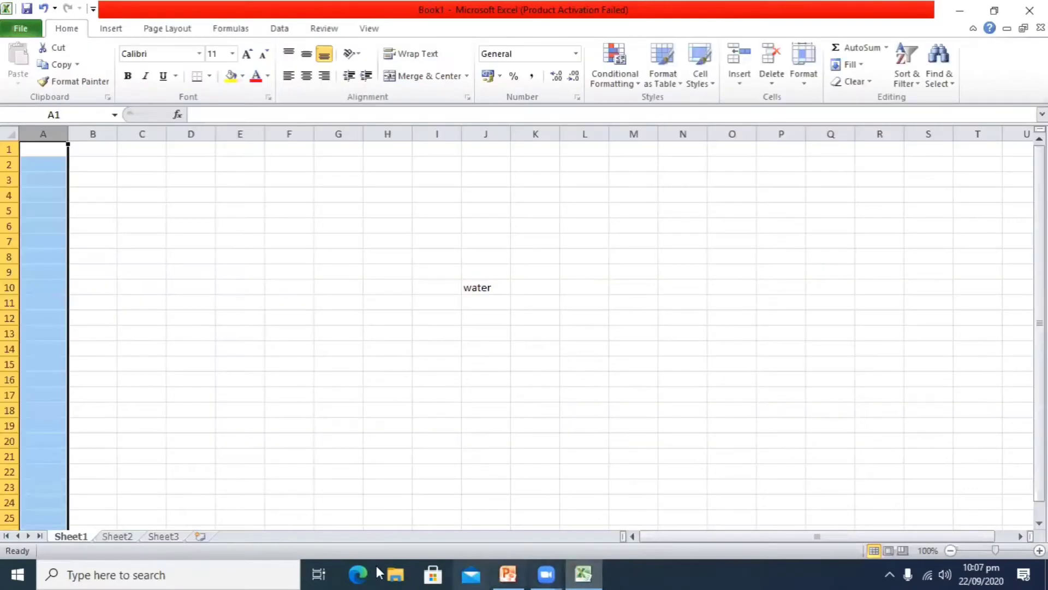
pyautogui.click(152, 424)
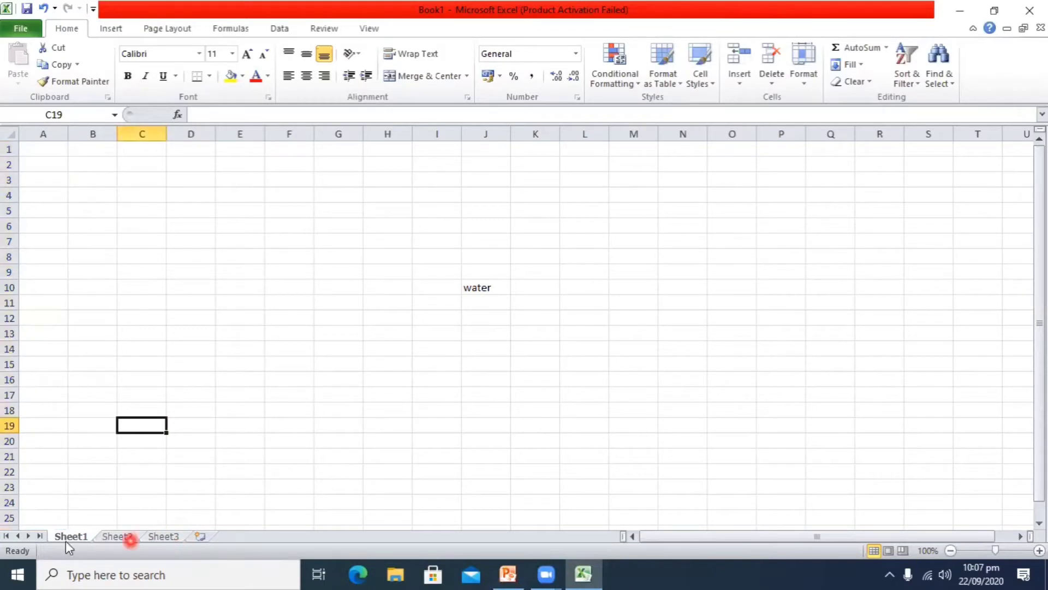
pyautogui.click(200, 536)
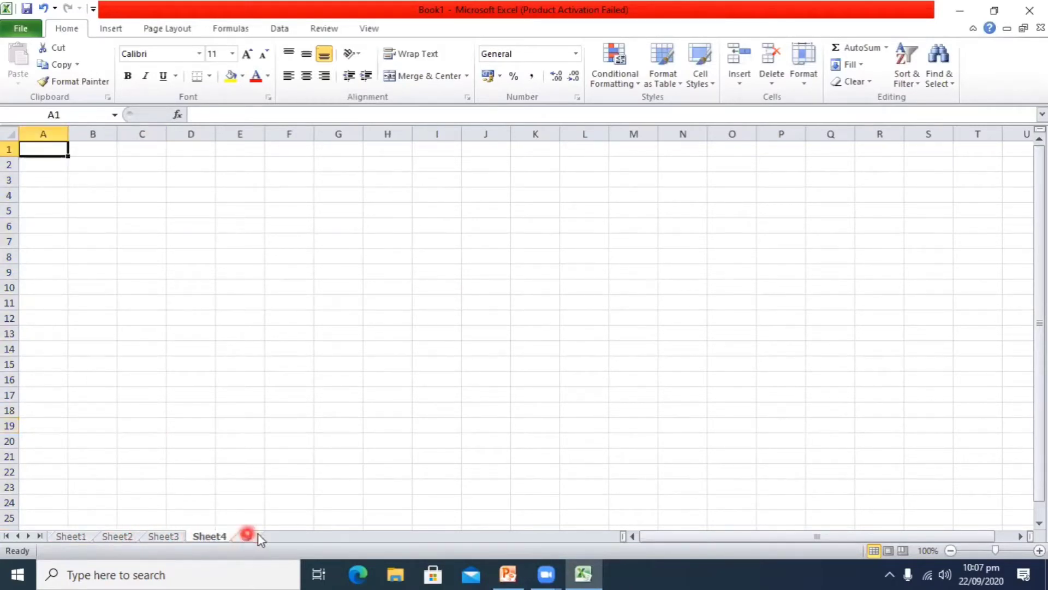
pyautogui.click(244, 536)
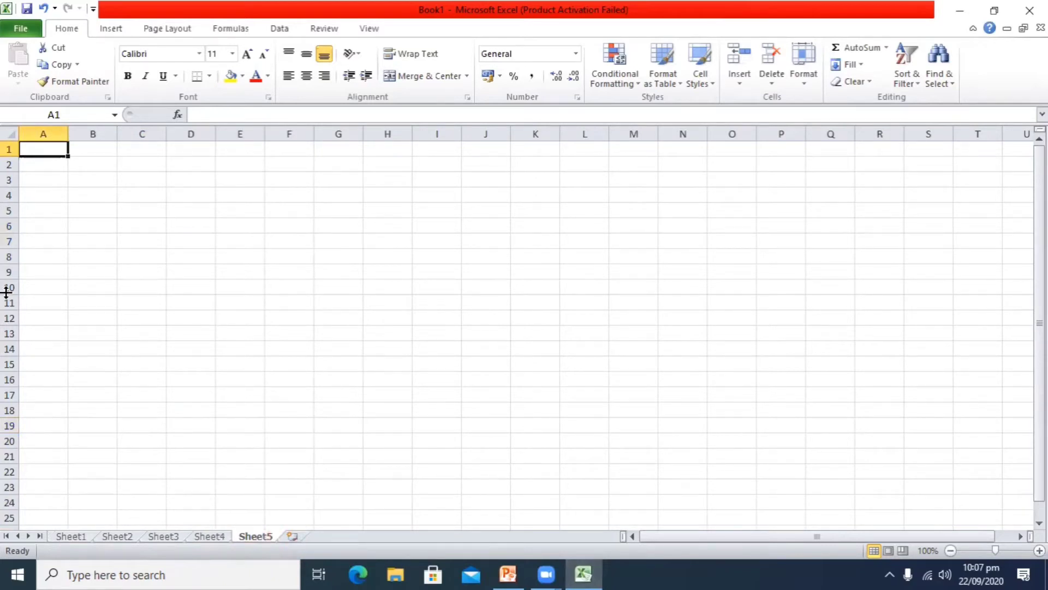
# Switch to PowerPoint, go to slide 12 and compare its status bar description with the status bar in Excel.
pyautogui.click(508, 573)
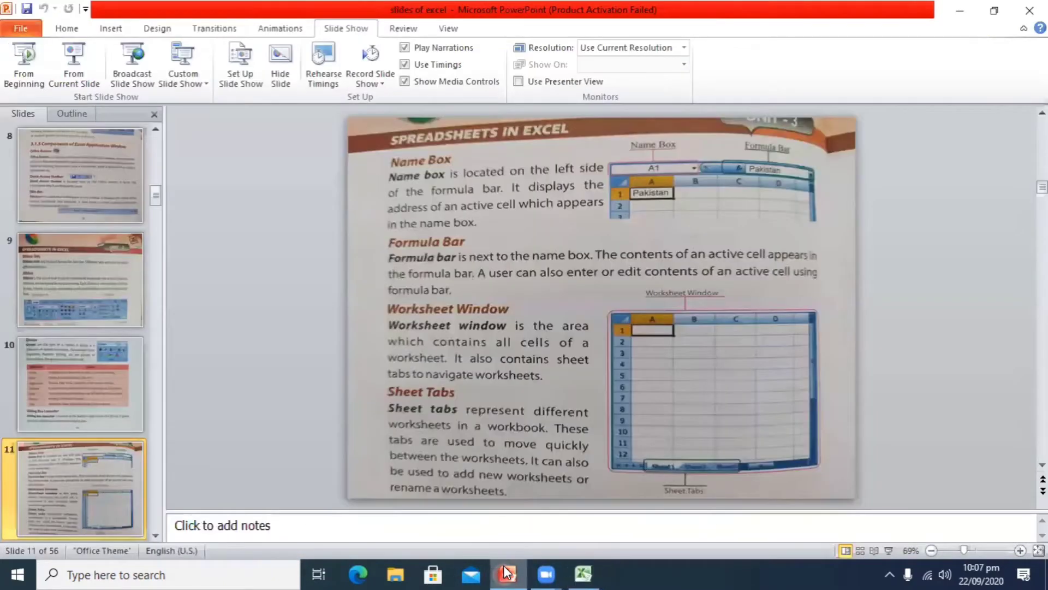
pyautogui.click(156, 536)
pyautogui.moveTo(589, 573)
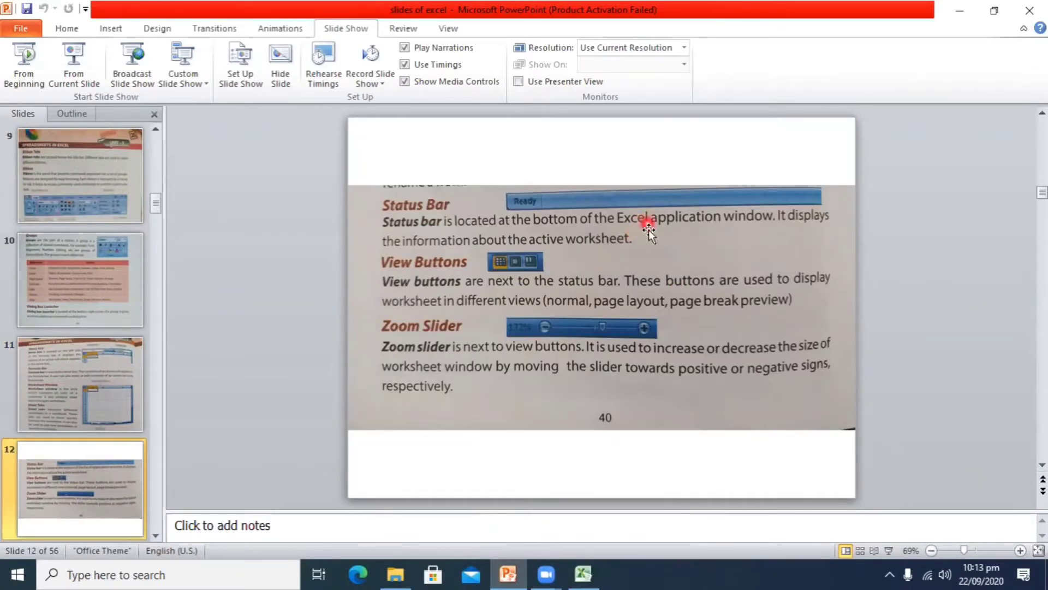
pyautogui.click(583, 572)
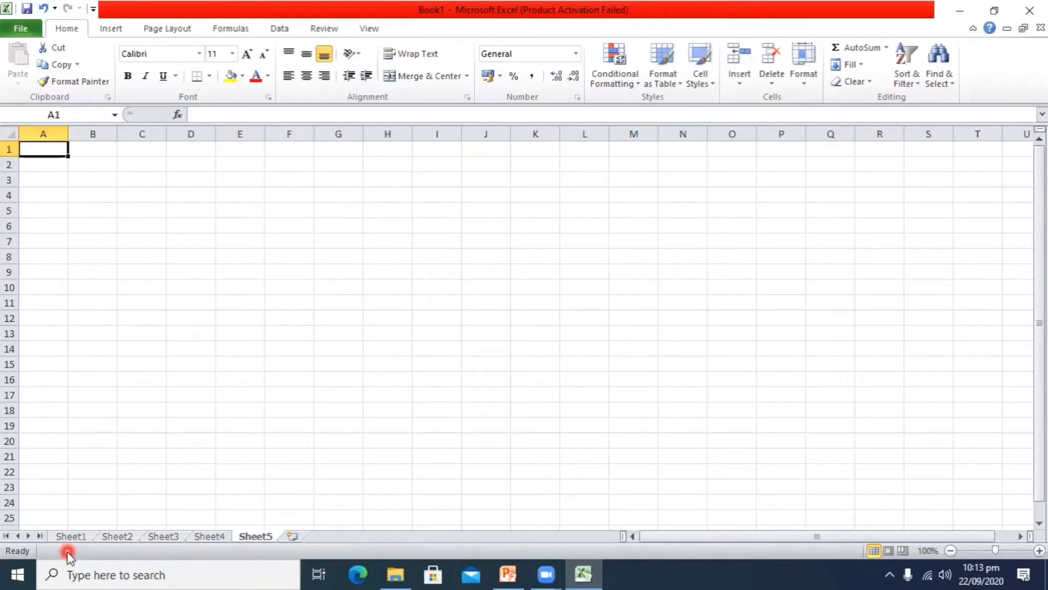
pyautogui.click(509, 574)
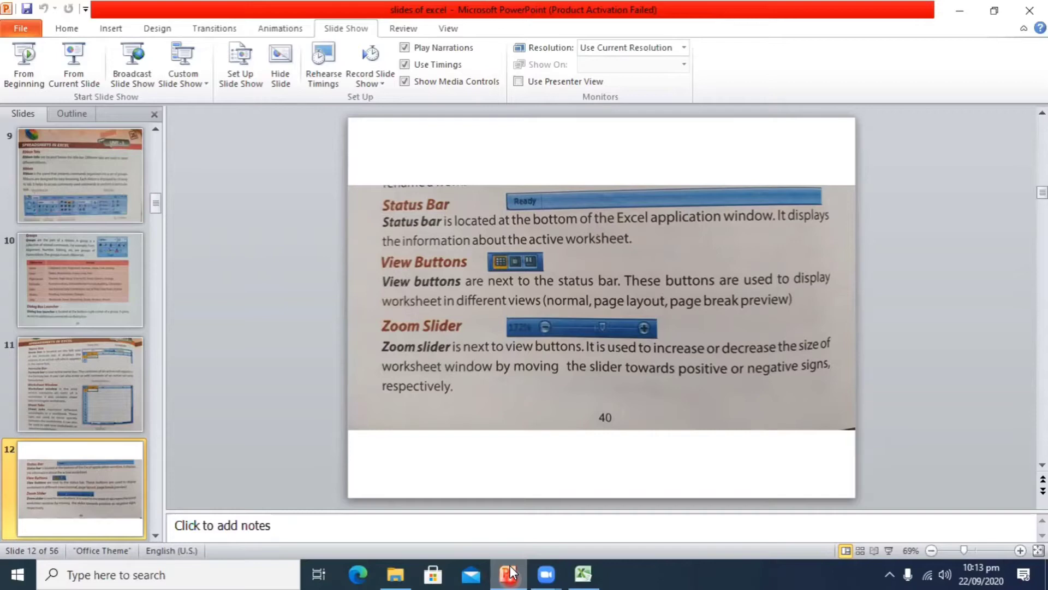
# Examine the view buttons and zoom slider in Excel against their descriptions on slide 12 in PowerPoint.
pyautogui.click(585, 571)
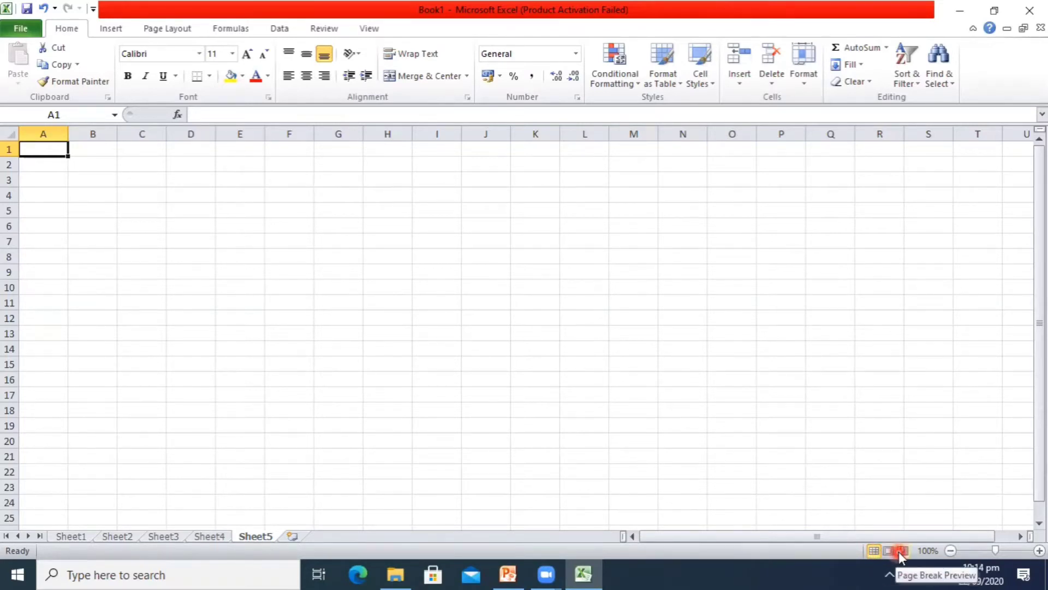
pyautogui.click(508, 573)
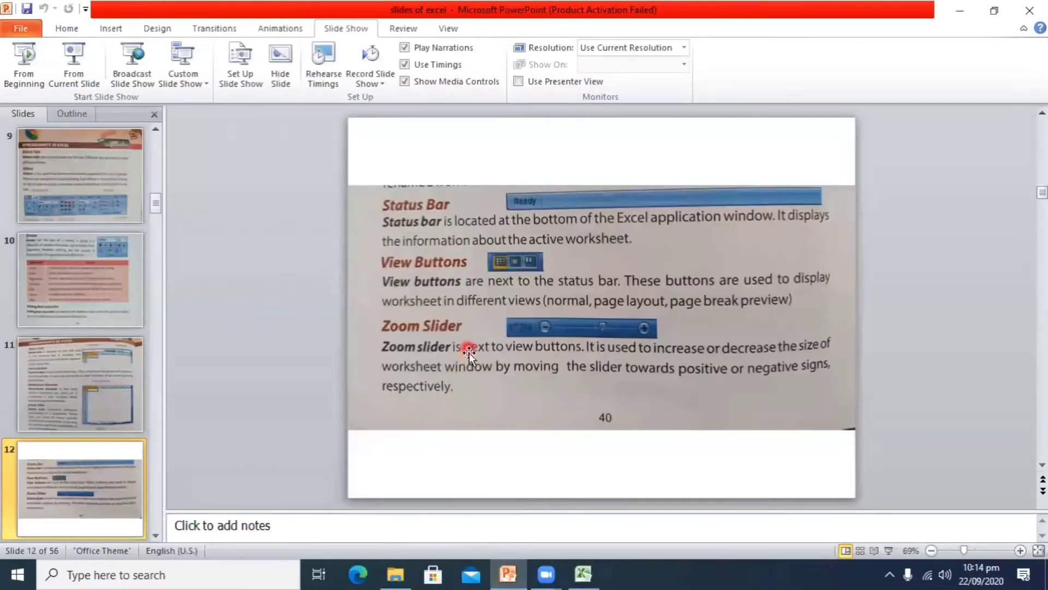
pyautogui.click(583, 573)
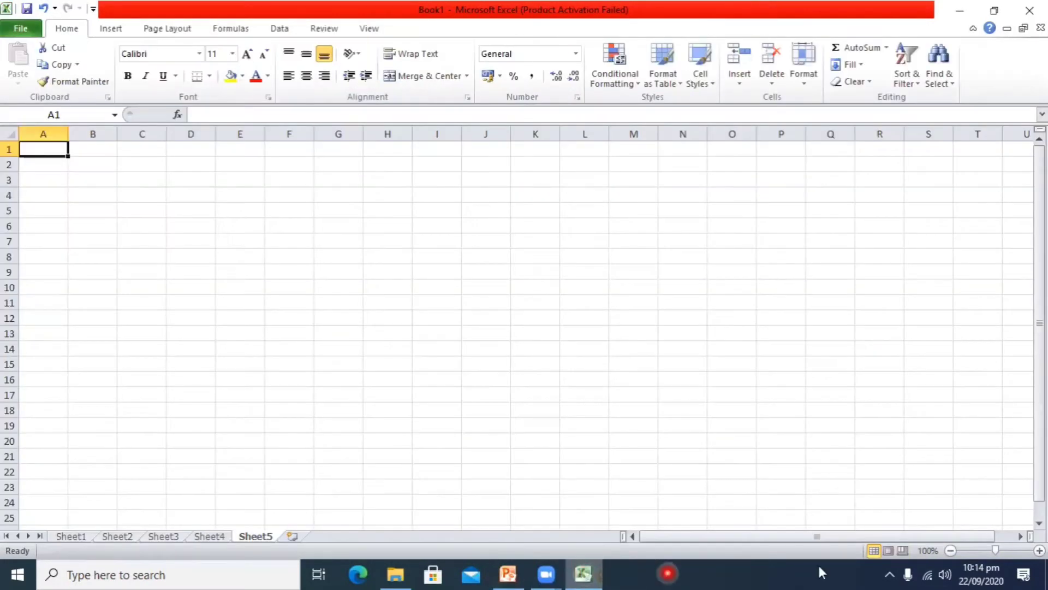
pyautogui.moveTo(994, 551)
pyautogui.mouseDown()
pyautogui.moveTo(1007, 549)
pyautogui.moveTo(992, 548)
pyautogui.mouseUp()
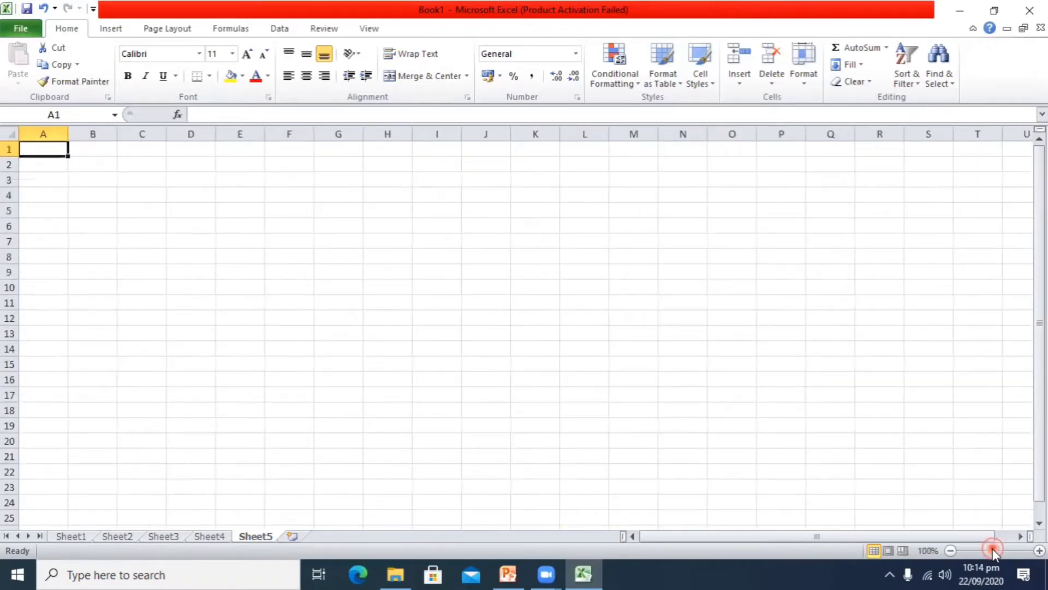
# Switch to PowerPoint and show slide 13 about worksheet elements: columns, rows and cells.
pyautogui.click(523, 572)
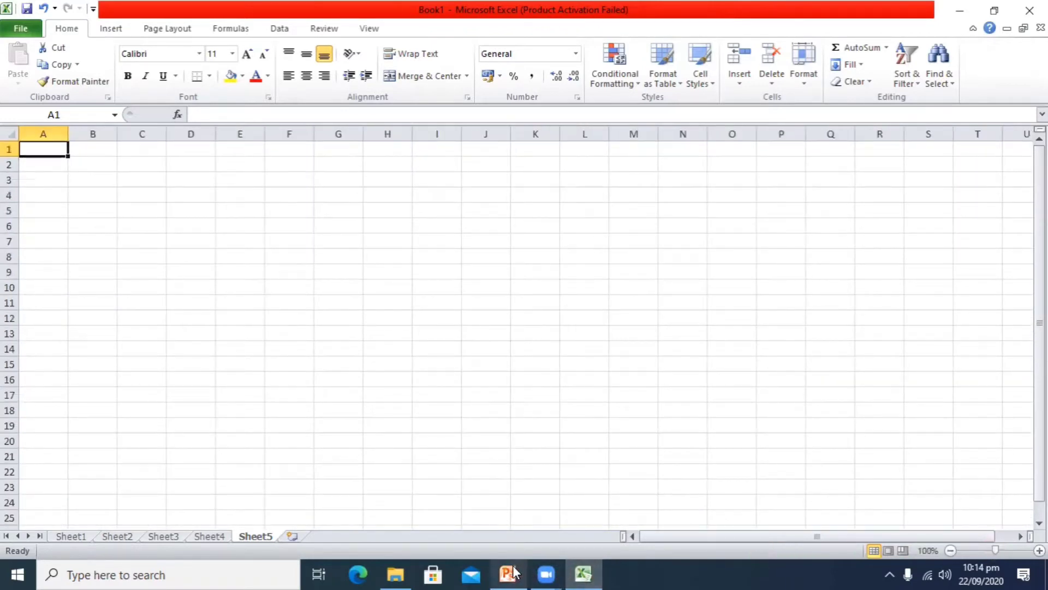
pyautogui.click(79, 447)
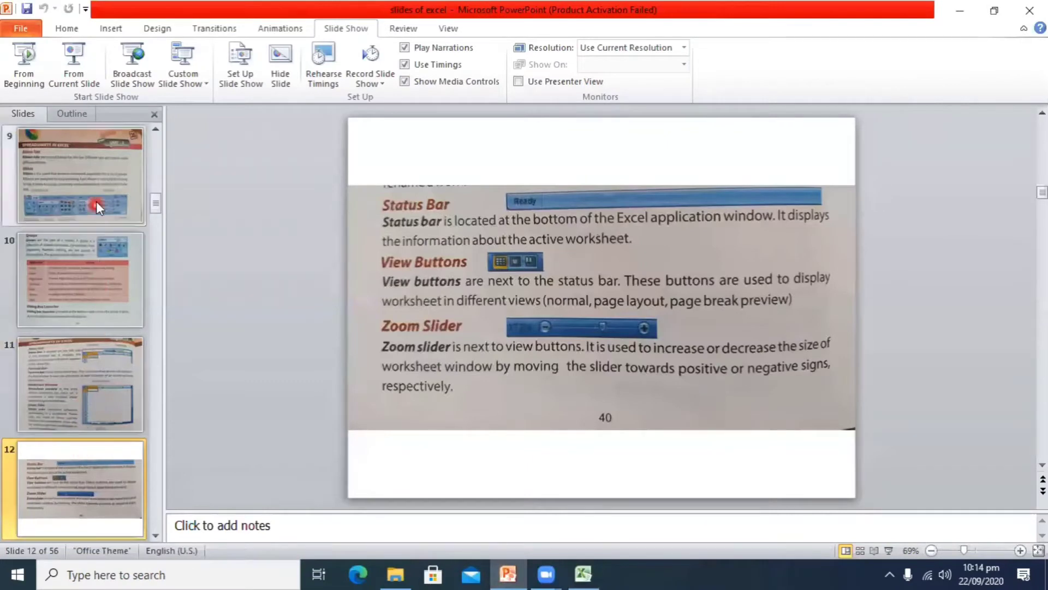
pyautogui.click(155, 536)
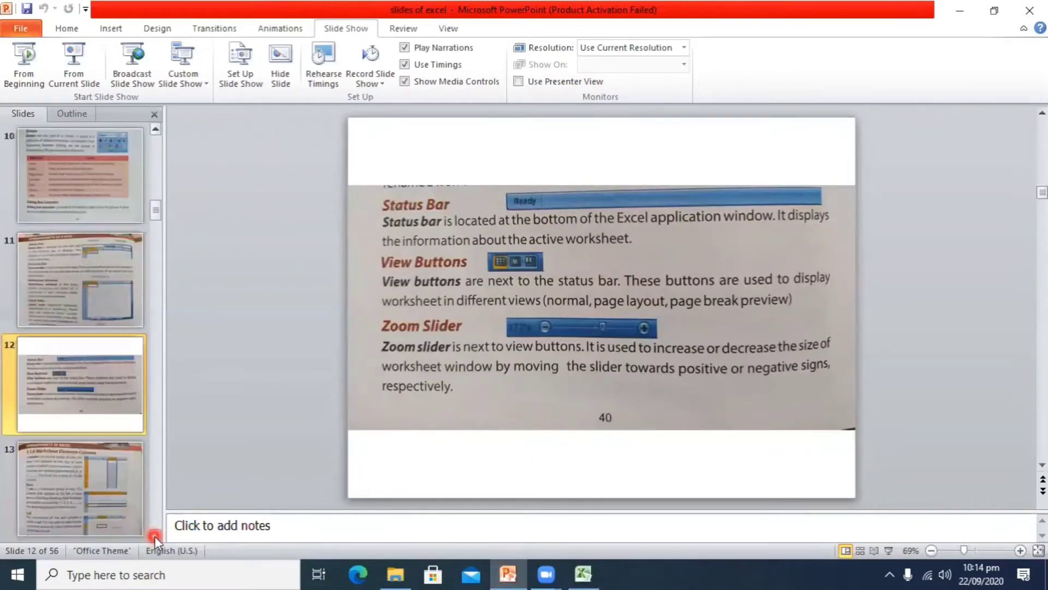
pyautogui.click(123, 491)
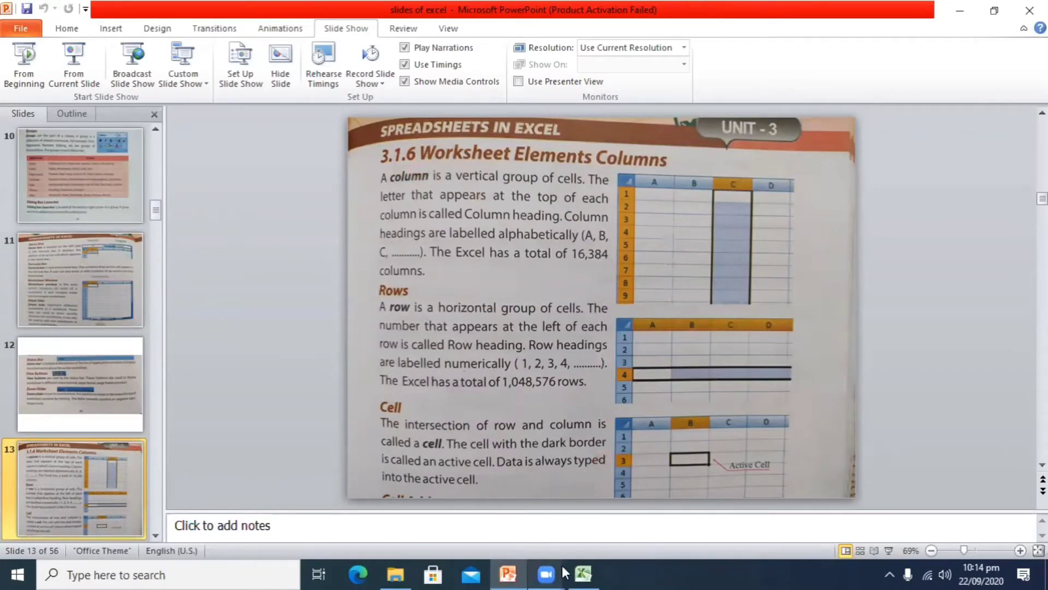
# Switch to Excel and select F2:F21 on Sheet5 as a vertical group of cells, then make M15 the active cell.
pyautogui.click(583, 573)
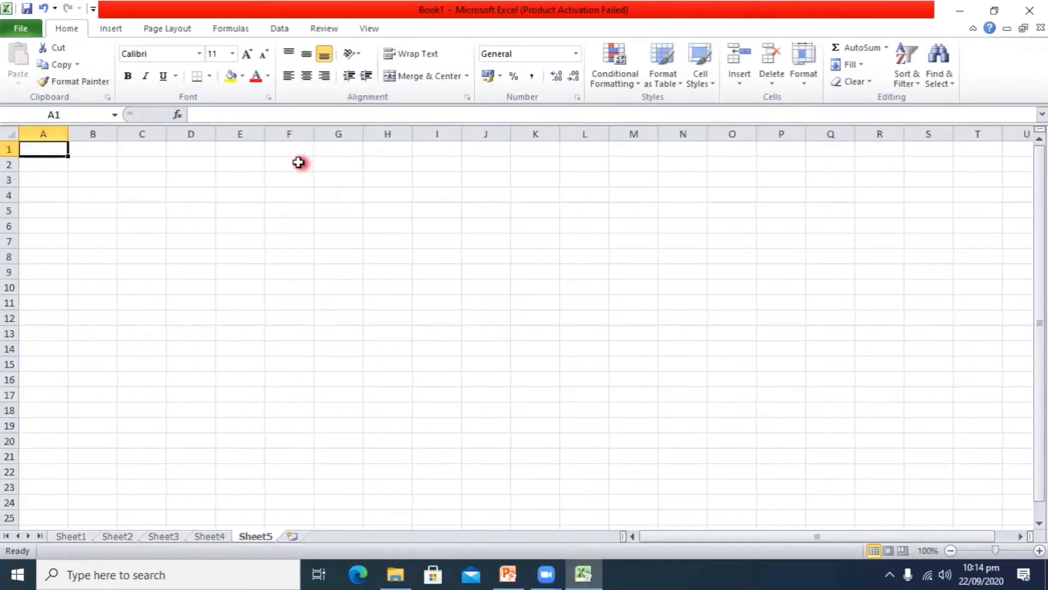
pyautogui.click(295, 161)
pyautogui.moveTo(295, 161); pyautogui.dragTo(295, 456)
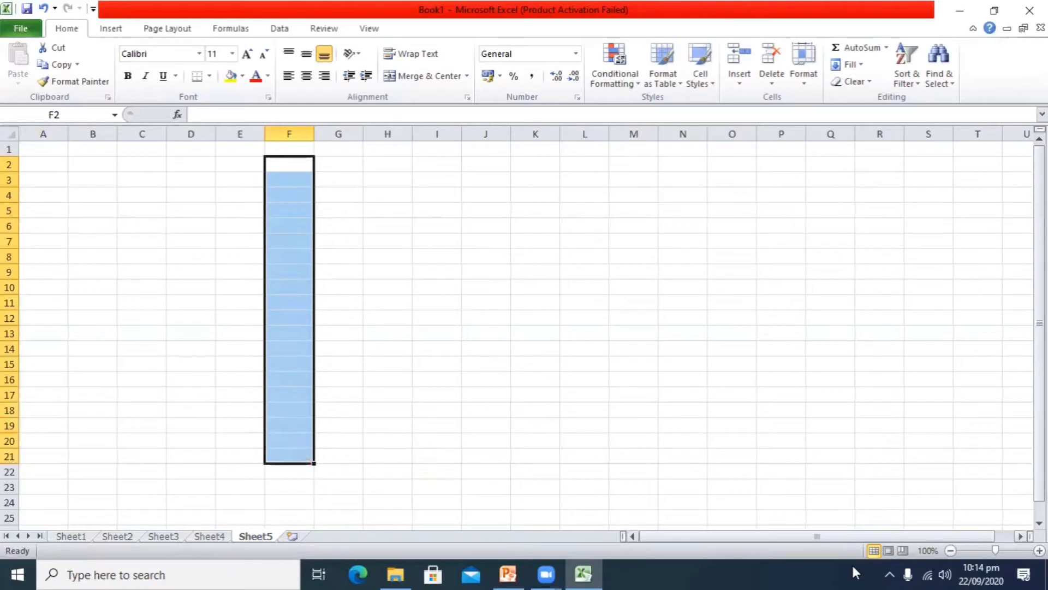
pyautogui.click(611, 361)
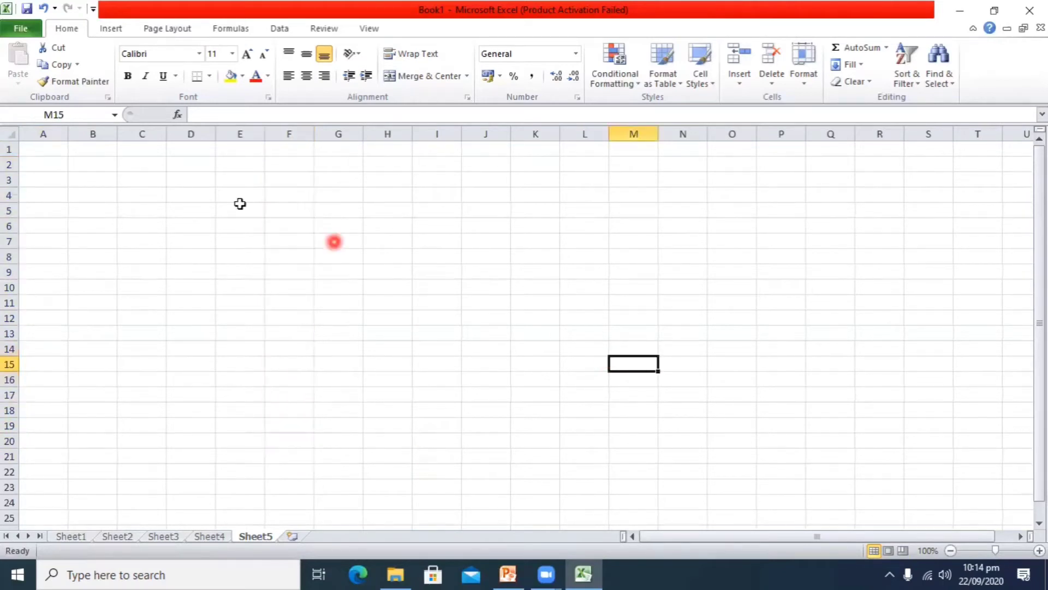
# Select the cell range A2:T8 on Sheet5, then replace that selection with A3:R11.
pyautogui.click(52, 165)
pyautogui.moveTo(58, 177); pyautogui.dragTo(987, 261)
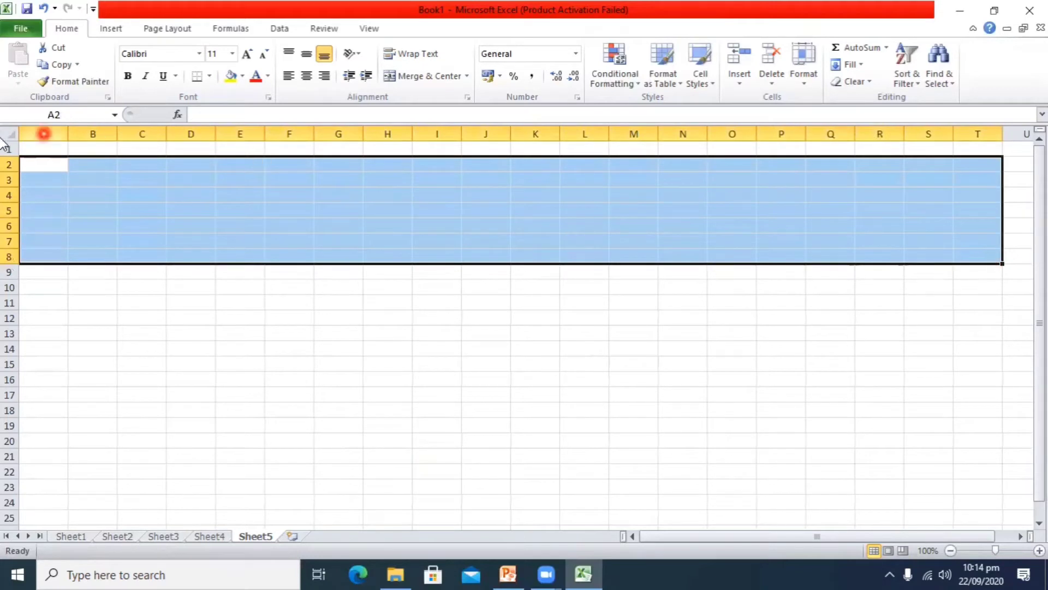
pyautogui.moveTo(22, 149); pyautogui.dragTo(124, 465)
pyautogui.click(73, 164)
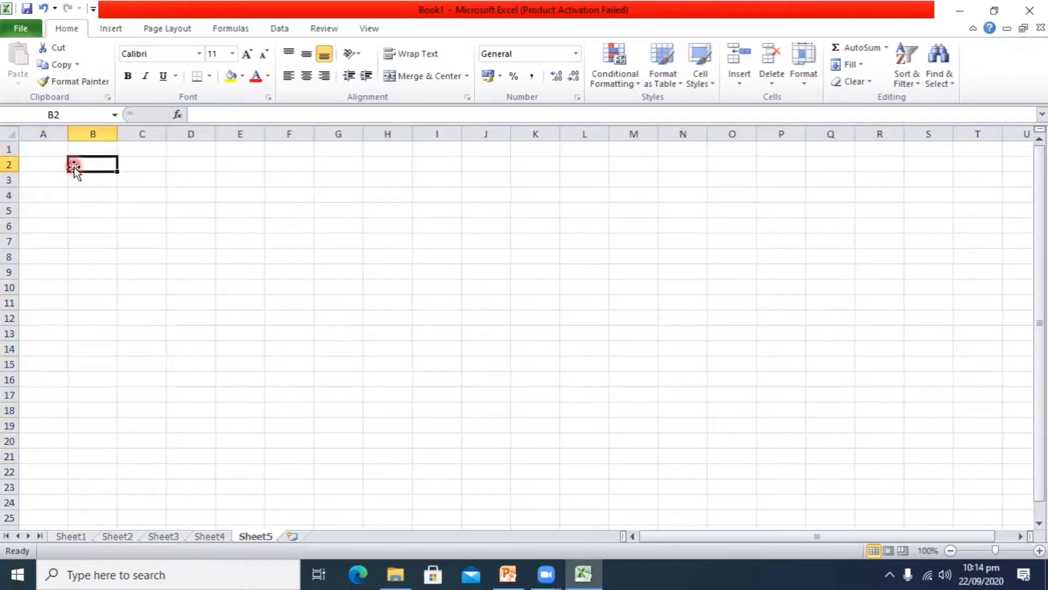
pyautogui.click(47, 184)
pyautogui.moveTo(48, 184); pyautogui.dragTo(861, 307)
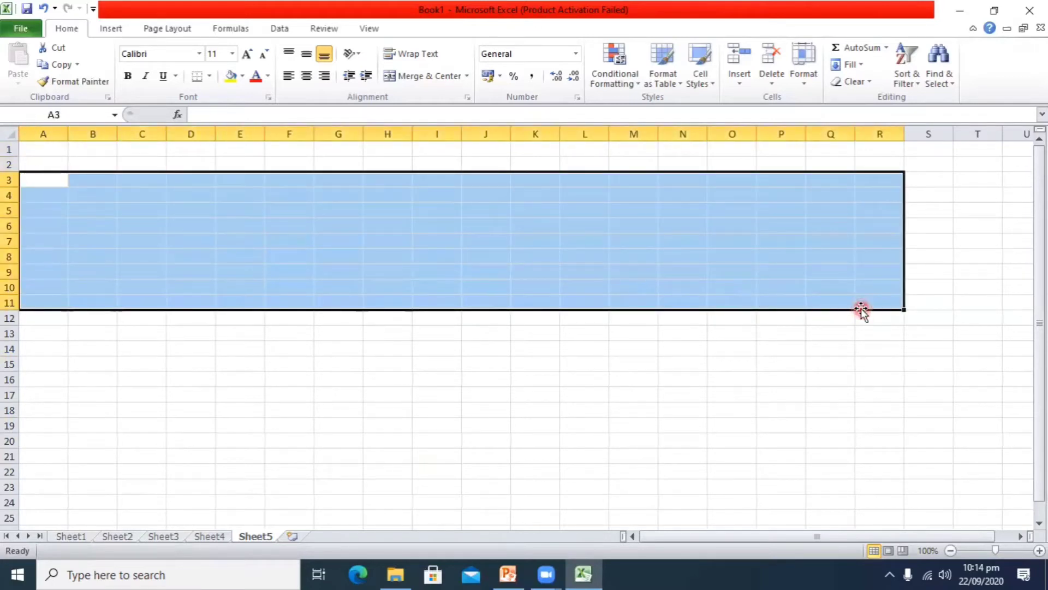
# Check the cell definition on slide 13 in PowerPoint, then make H12, G8 and C6 active in turn in Excel.
pyautogui.click(511, 572)
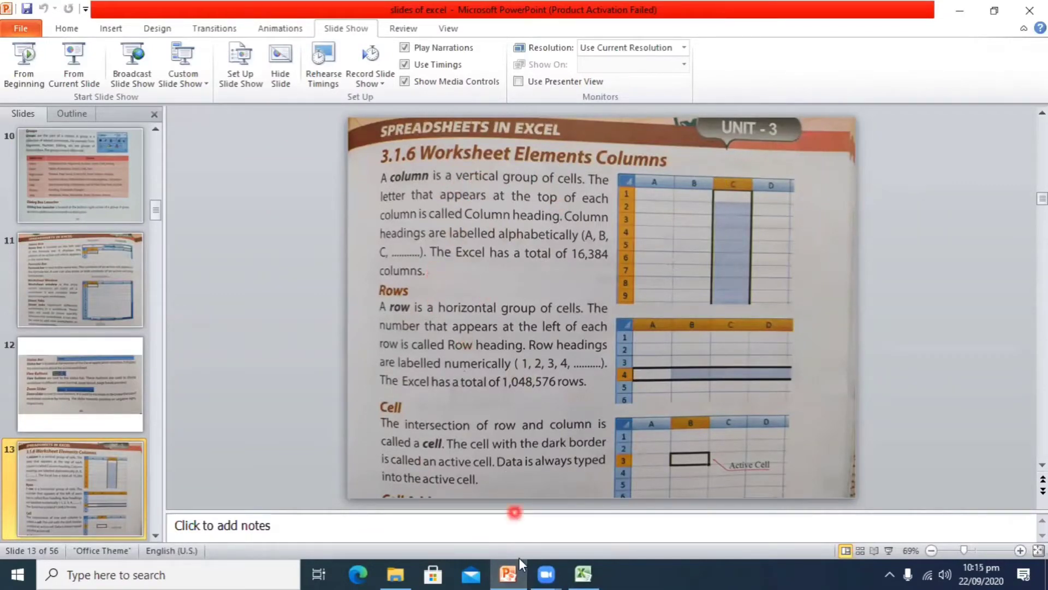
pyautogui.moveTo(519, 565)
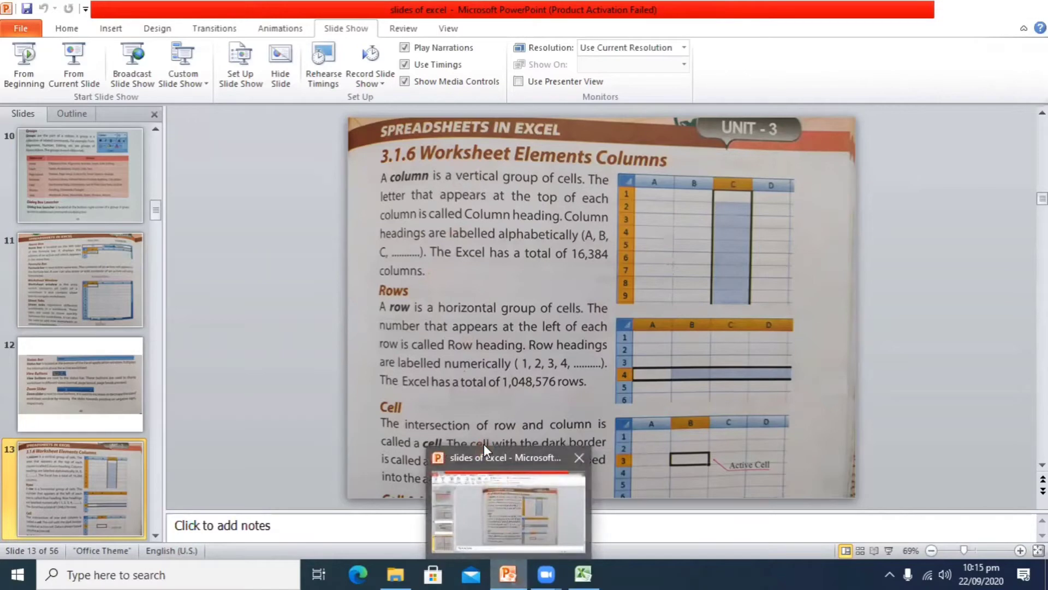
pyautogui.click(583, 571)
pyautogui.click(368, 322)
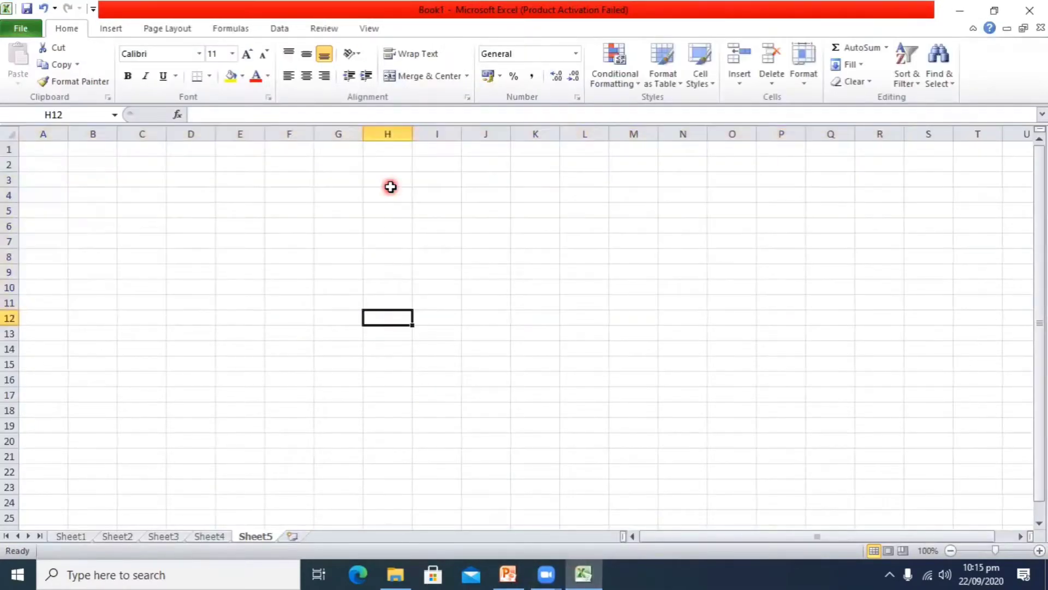
pyautogui.click(339, 257)
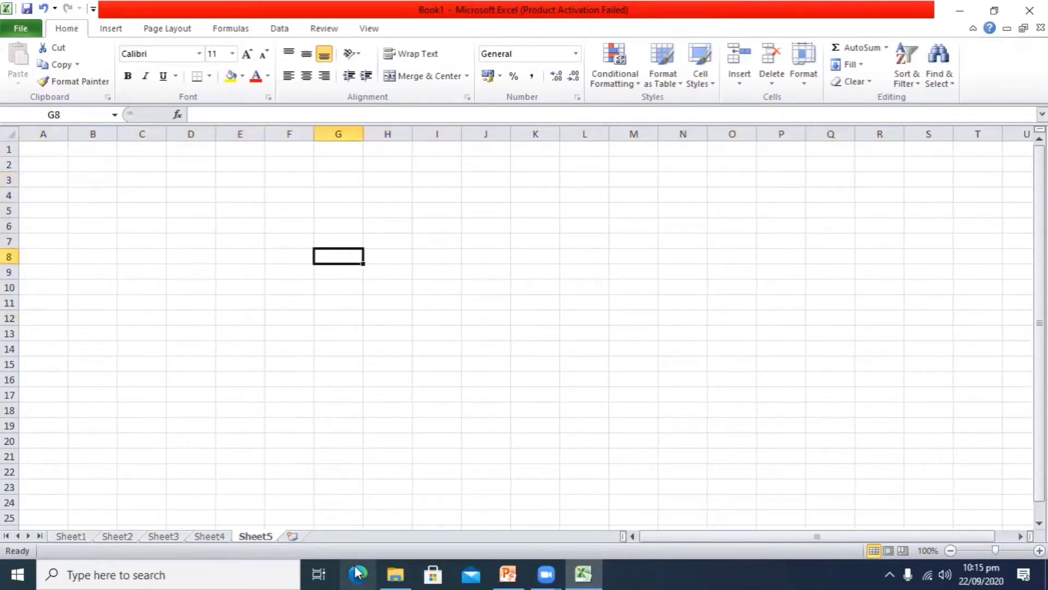
pyautogui.click(128, 224)
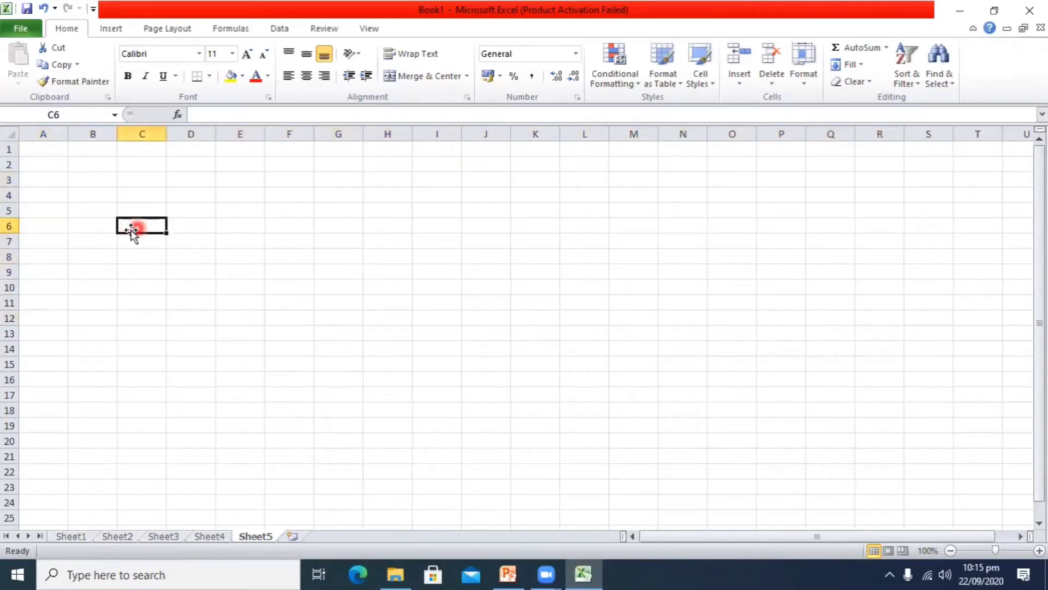
# Switch to PowerPoint and show slide 14 about the cell and cell address.
pyautogui.click(508, 574)
pyautogui.click(157, 534)
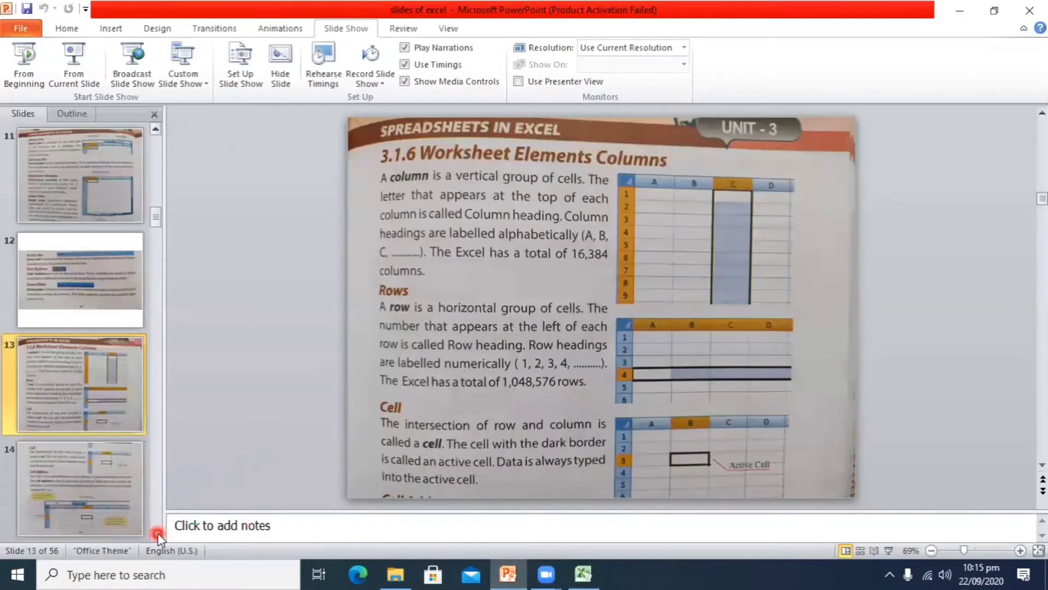
pyautogui.click(157, 534)
pyautogui.click(157, 533)
pyautogui.click(73, 257)
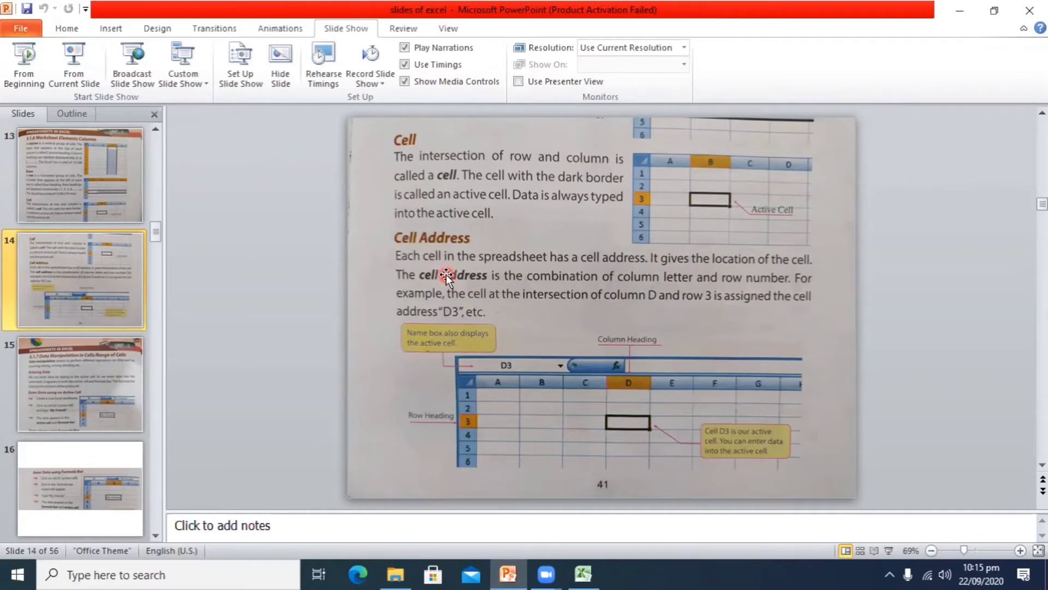
# Switch to Excel, check the address of cell G5 on Sheet5, and type "hvhvh" into cell M5.
pyautogui.click(590, 568)
pyautogui.click(332, 212)
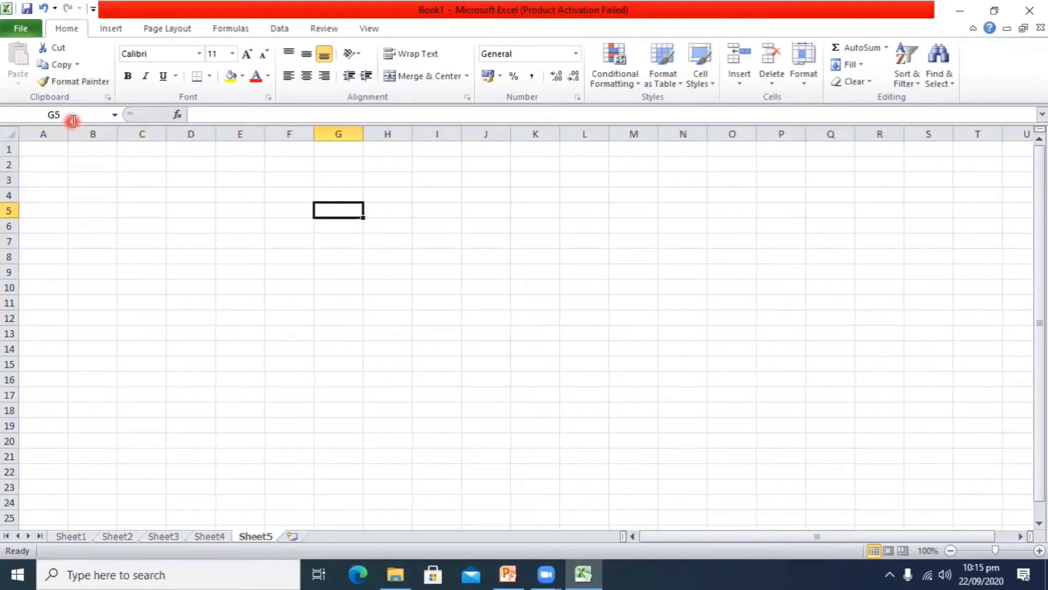
pyautogui.click(629, 213)
pyautogui.write('hvhvh')
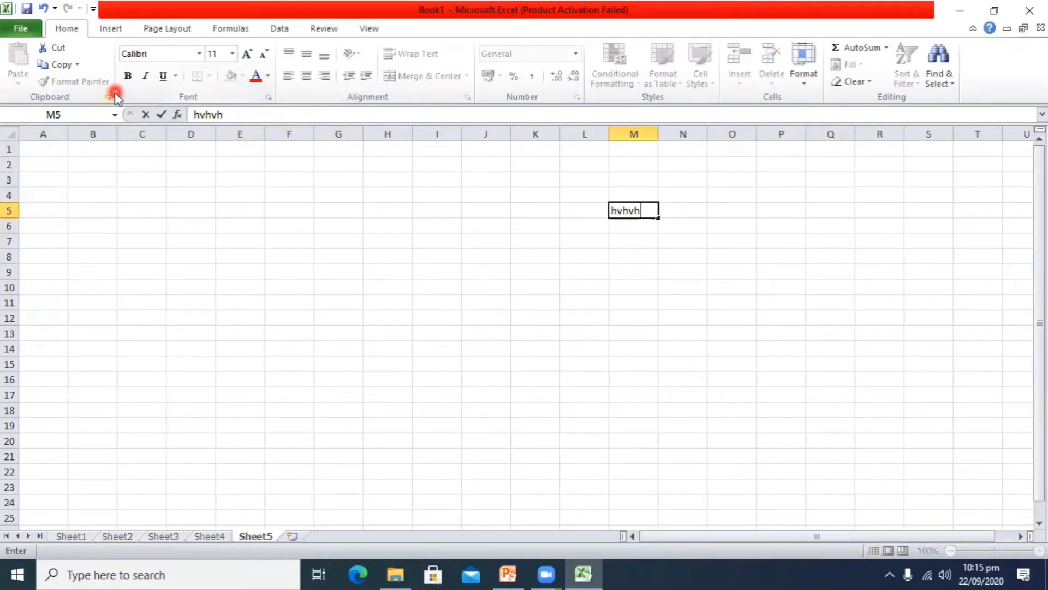
# Delete the trial text "hvhvh" from cell M5 on Sheet5.
pyautogui.press('BackSpace')
pyautogui.press('BackSpace')
pyautogui.press('BackSpace')
pyautogui.press('BackSpace')
pyautogui.press('BackSpace')
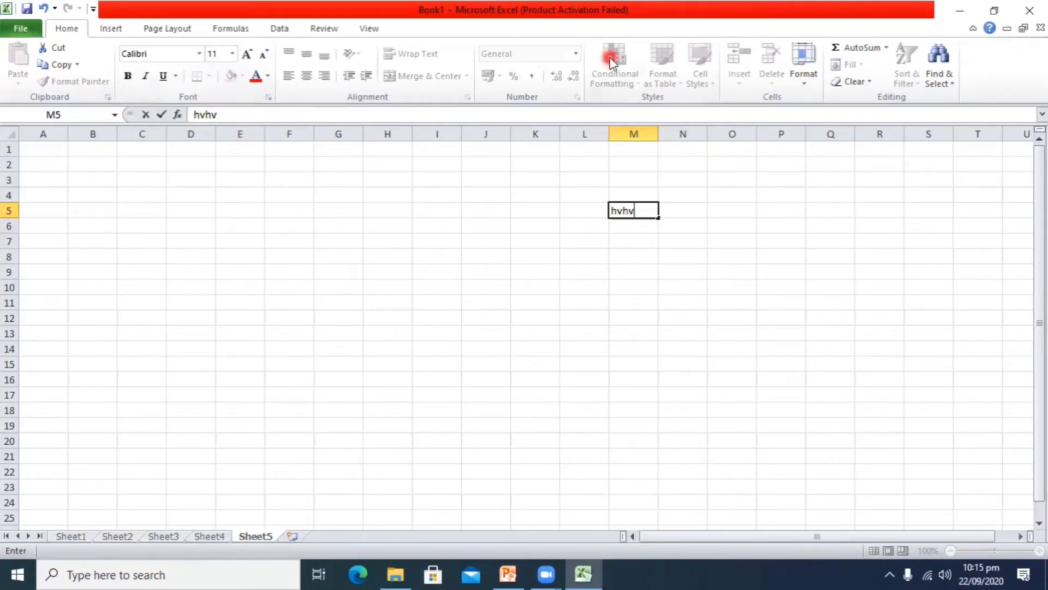
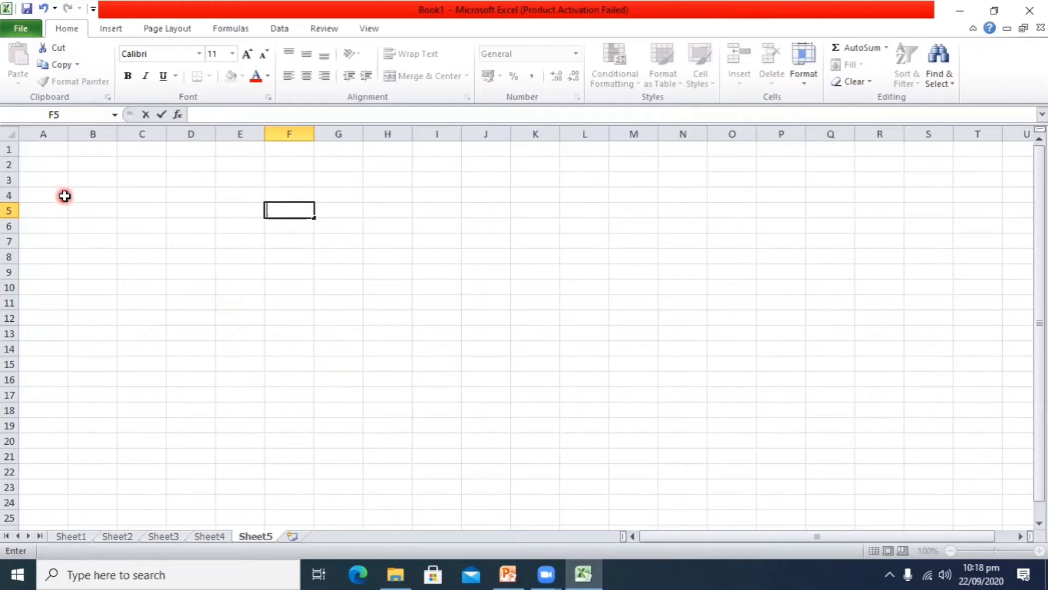
# Enter the heading MY FRIENDS in capitals in cell A1 of Sheet5.
pyautogui.click(48, 147)
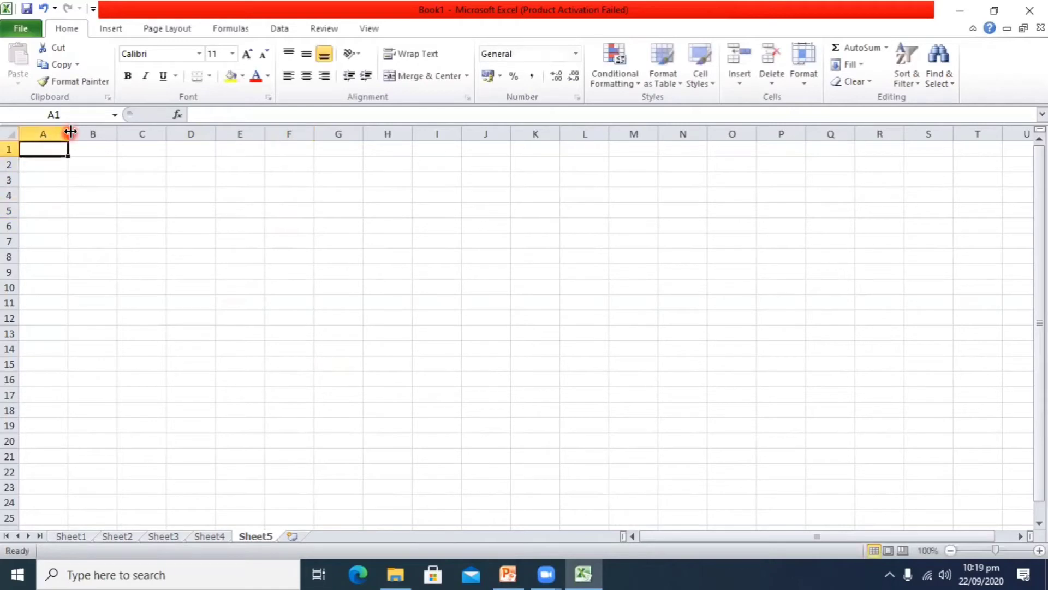
pyautogui.write('my')
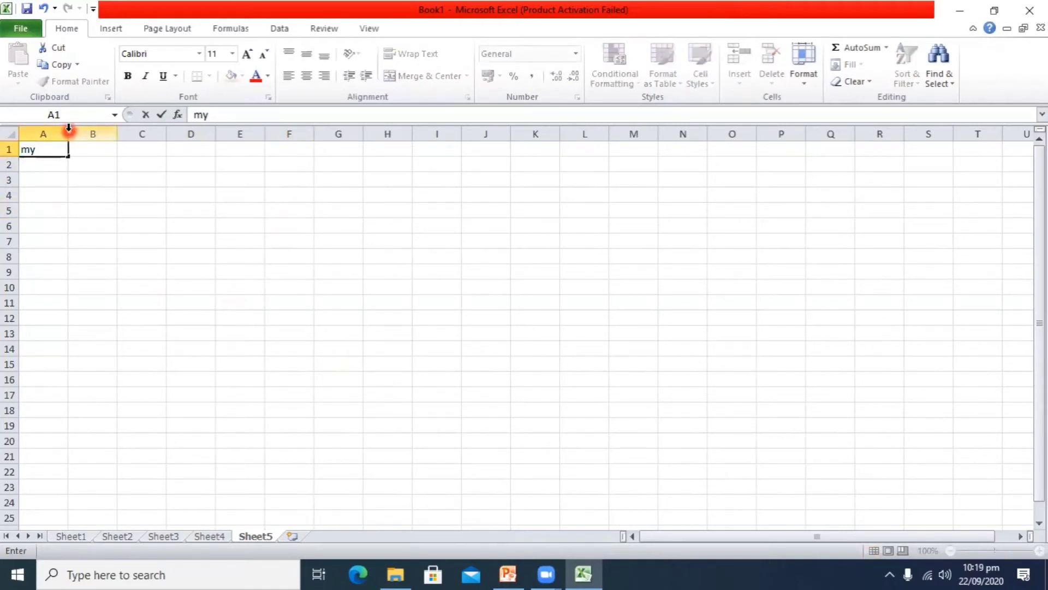
pyautogui.press('BackSpace')
pyautogui.press('BackSpace')
pyautogui.write('MY FRIENDS')
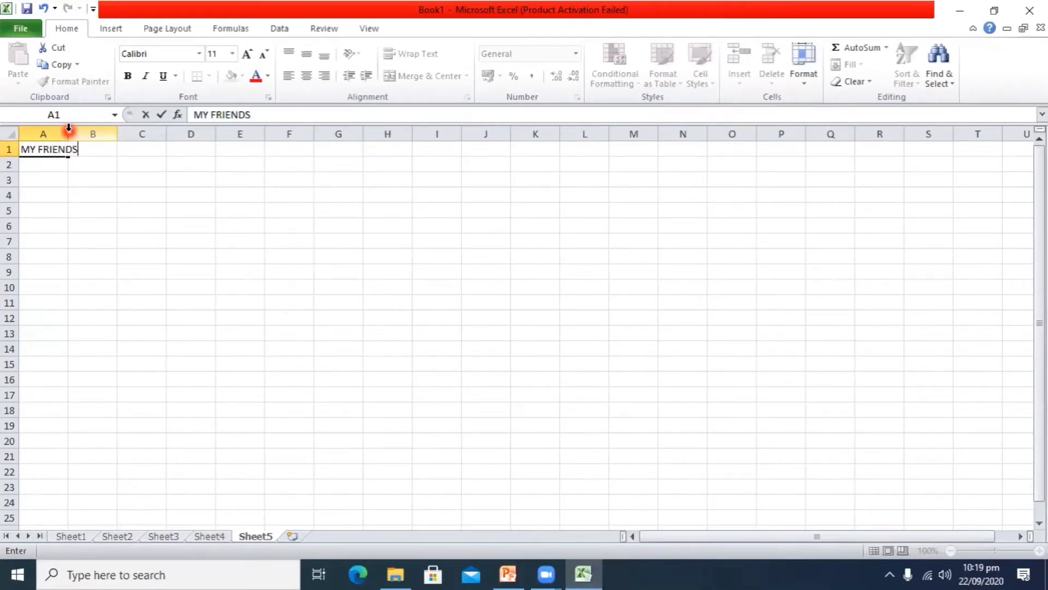
# Widen column A to fit its heading, and enter the heading AGE in cell B1.
pyautogui.click(69, 134)
pyautogui.moveTo(67, 136); pyautogui.dragTo(82, 136)
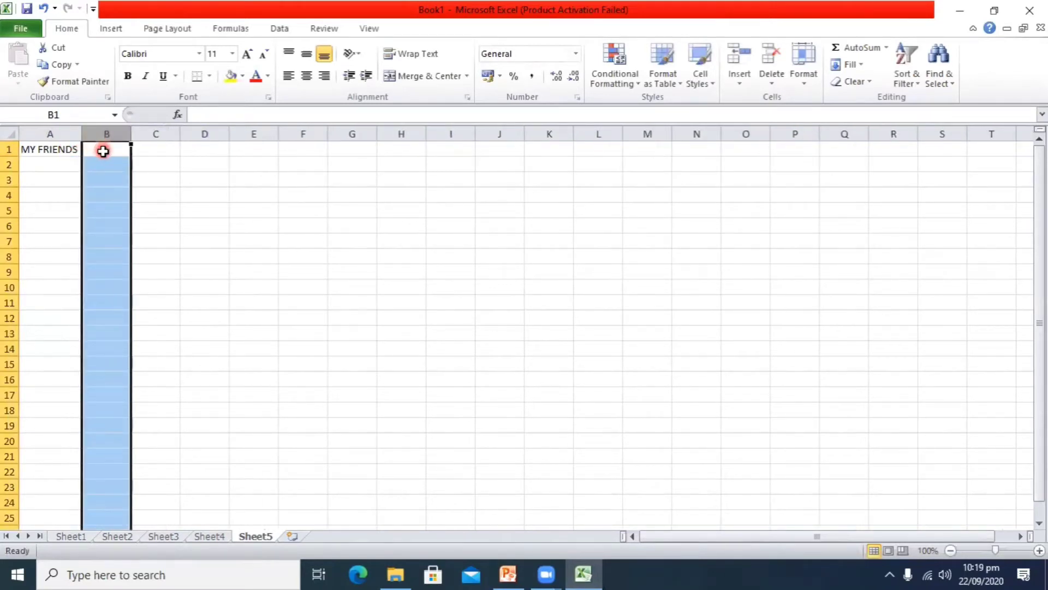
pyautogui.click(103, 151)
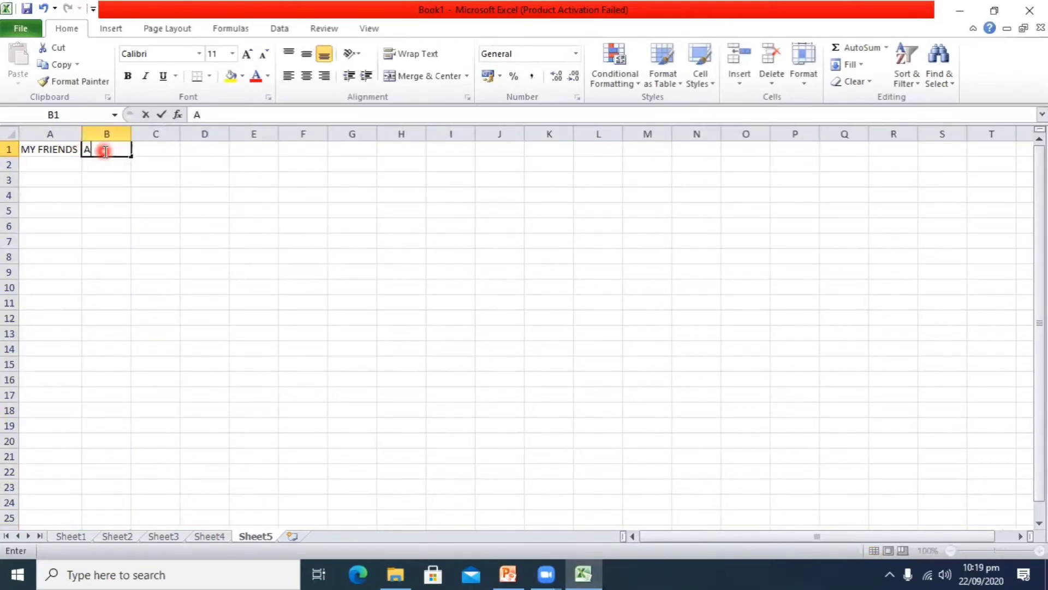
pyautogui.write('AGE')
# List six friends' first names in lowercase under the MY FRIENDS heading, one per cell from A2 to A7.
pyautogui.click(59, 162)
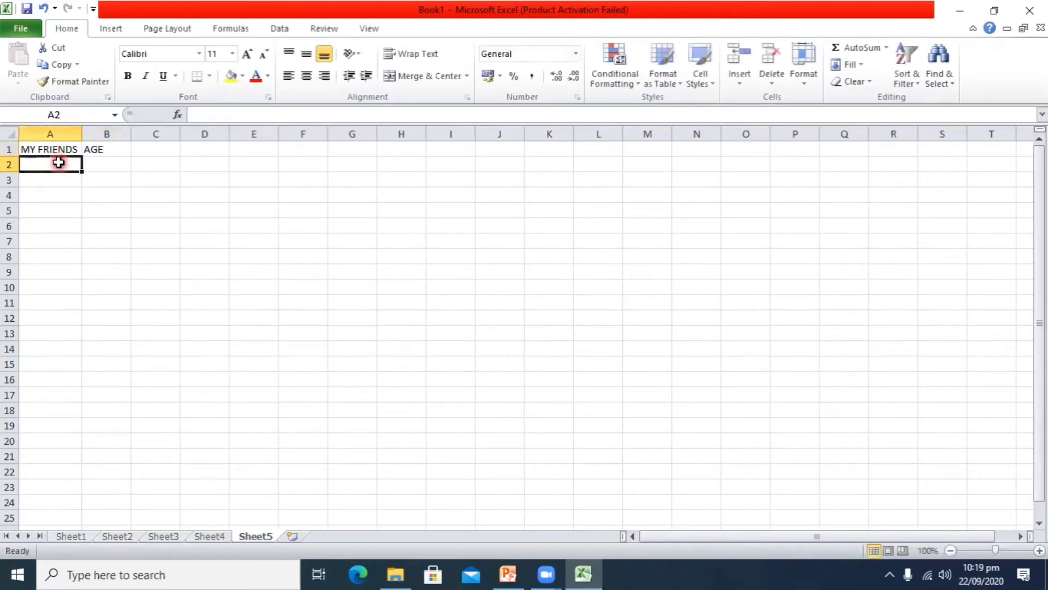
pyautogui.write('aliza')
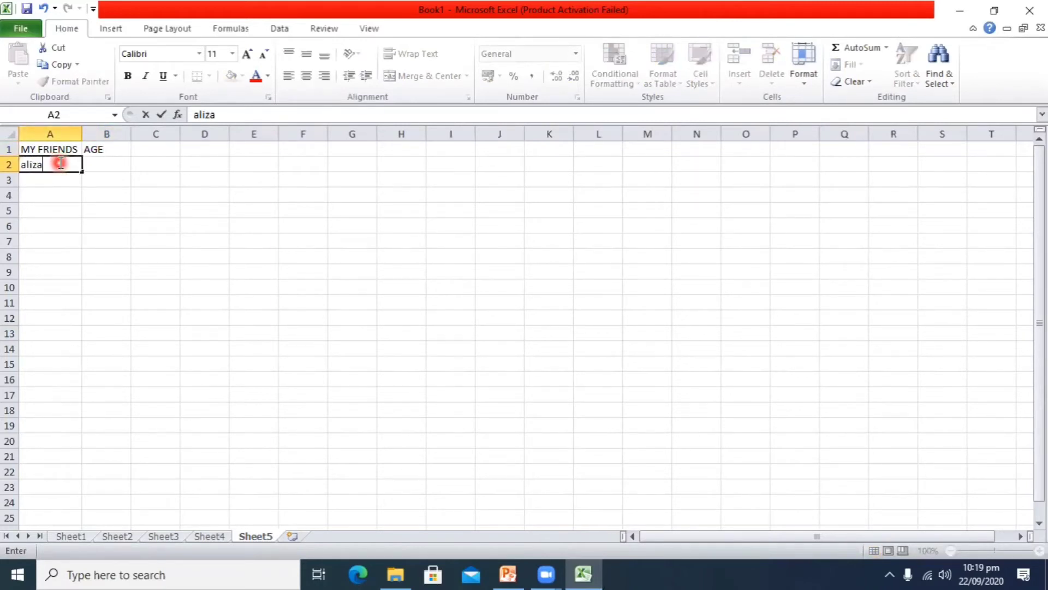
pyautogui.press('Return')
pyautogui.write('haf')
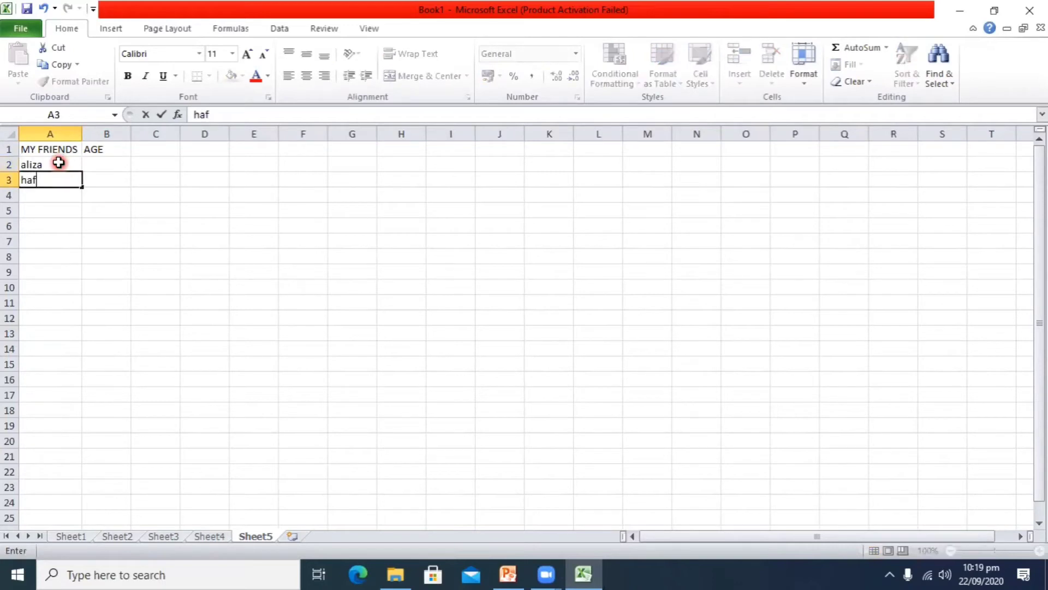
pyautogui.write('sa')
pyautogui.press('Return')
pyautogui.write('an')
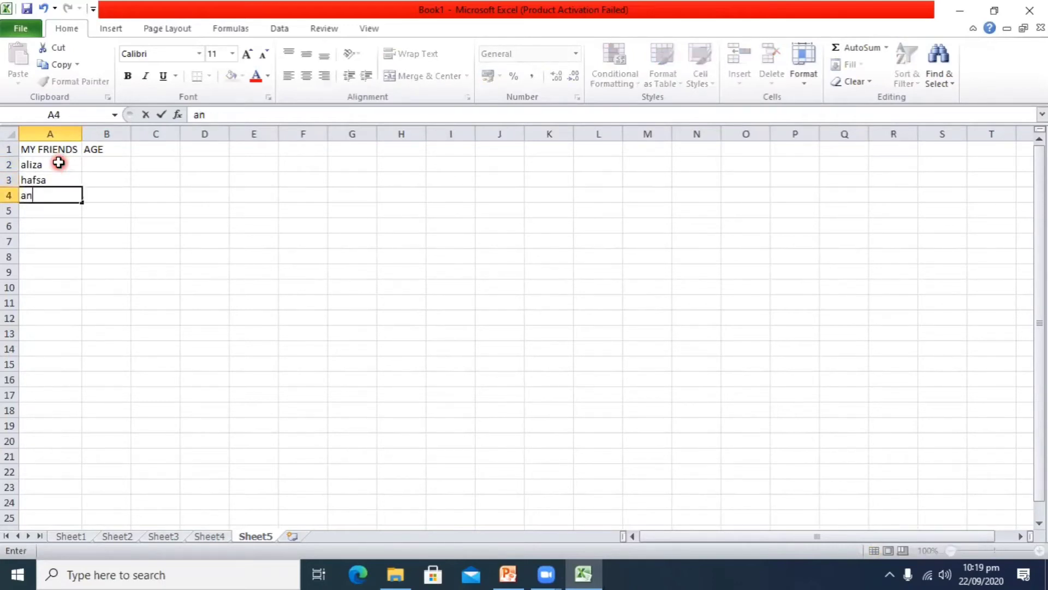
pyautogui.write('oushay')
pyautogui.press('Return')
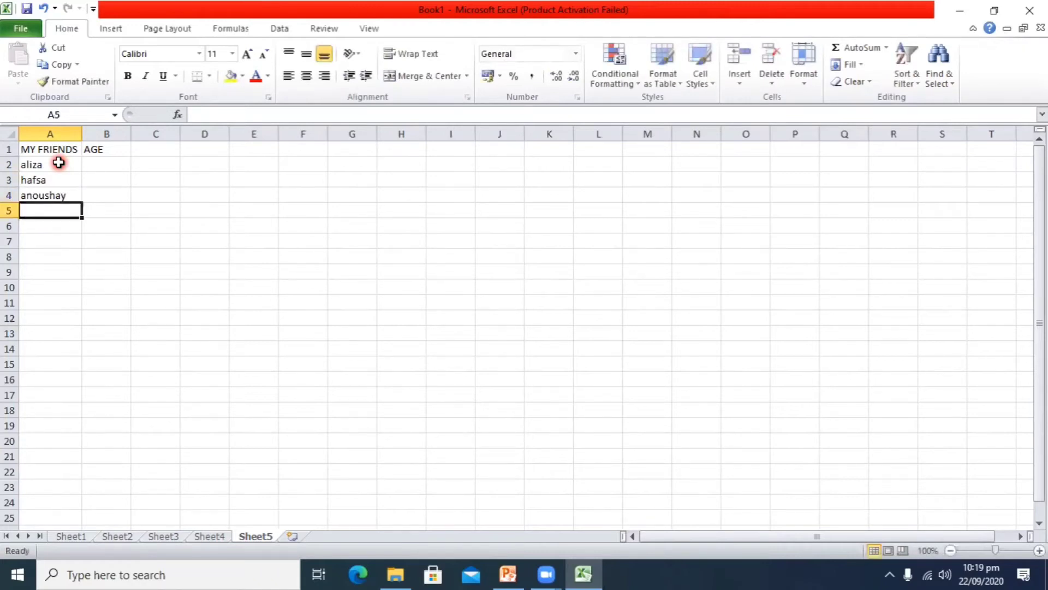
pyautogui.write('shazia')
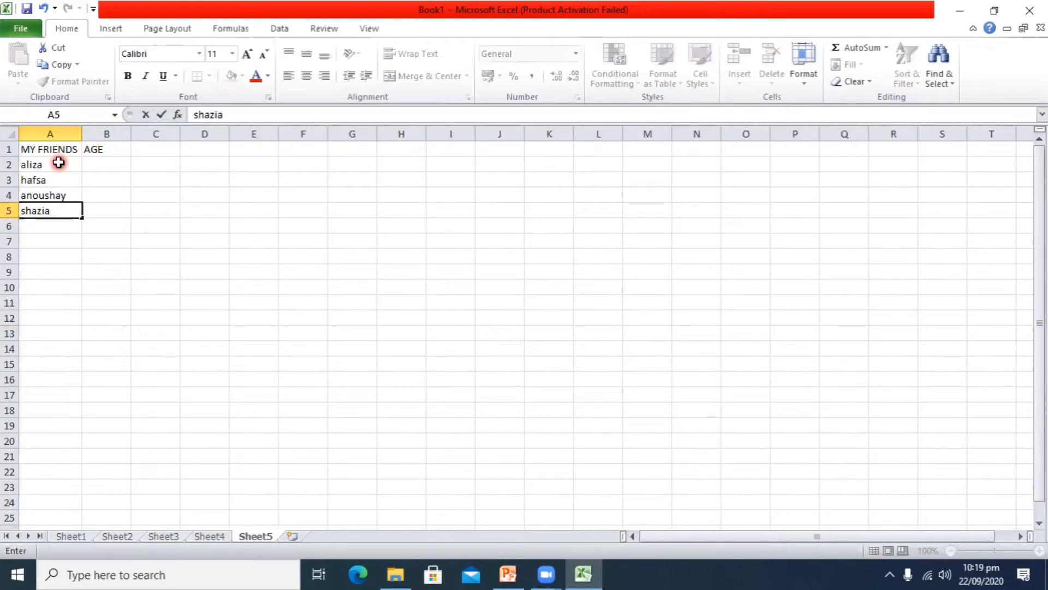
pyautogui.press('Return')
pyautogui.write('aman')
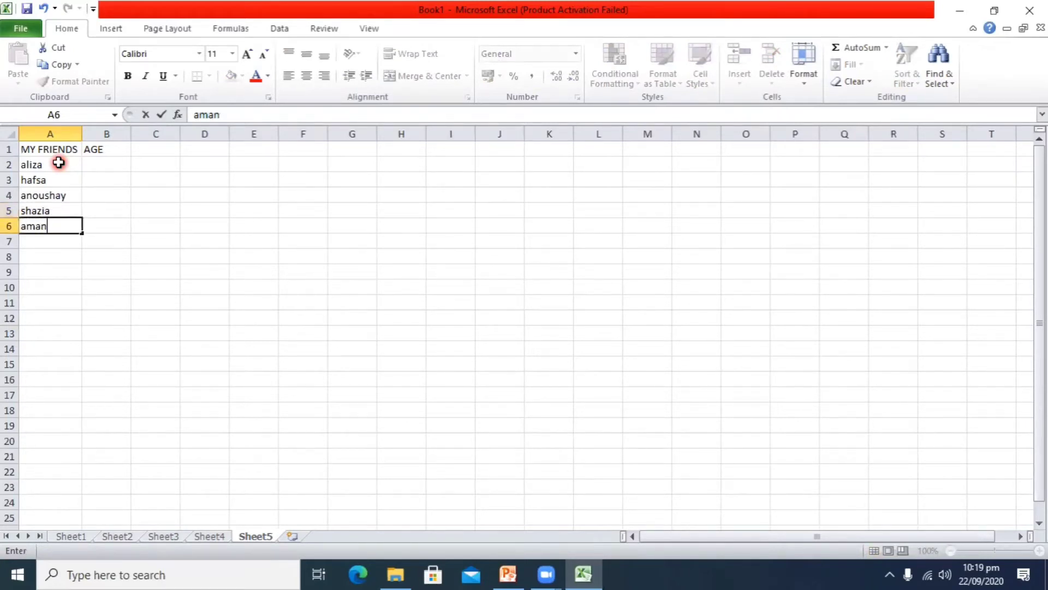
pyautogui.press('Return')
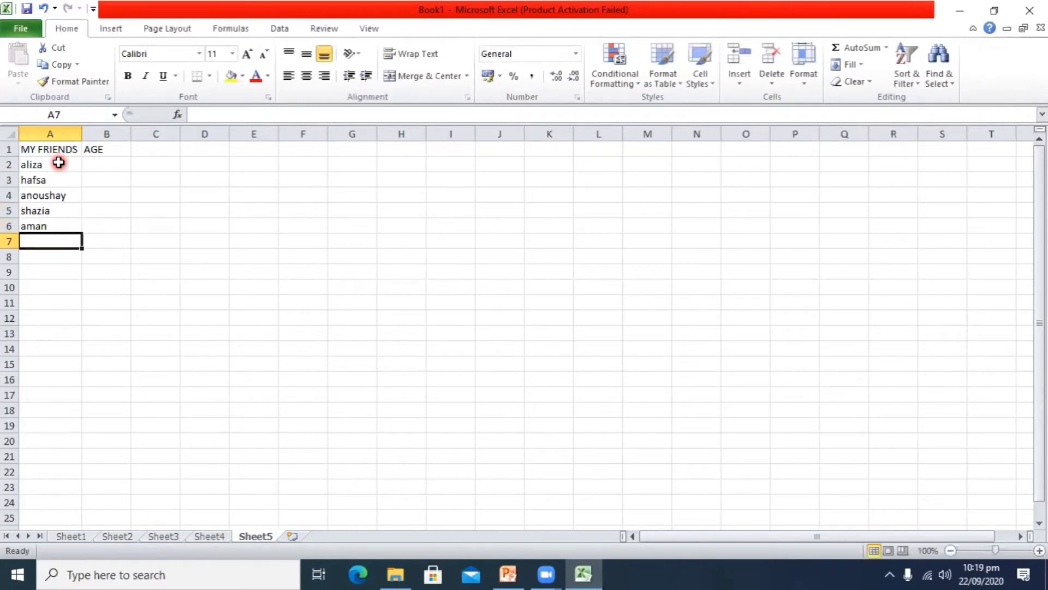
pyautogui.write('khadi')
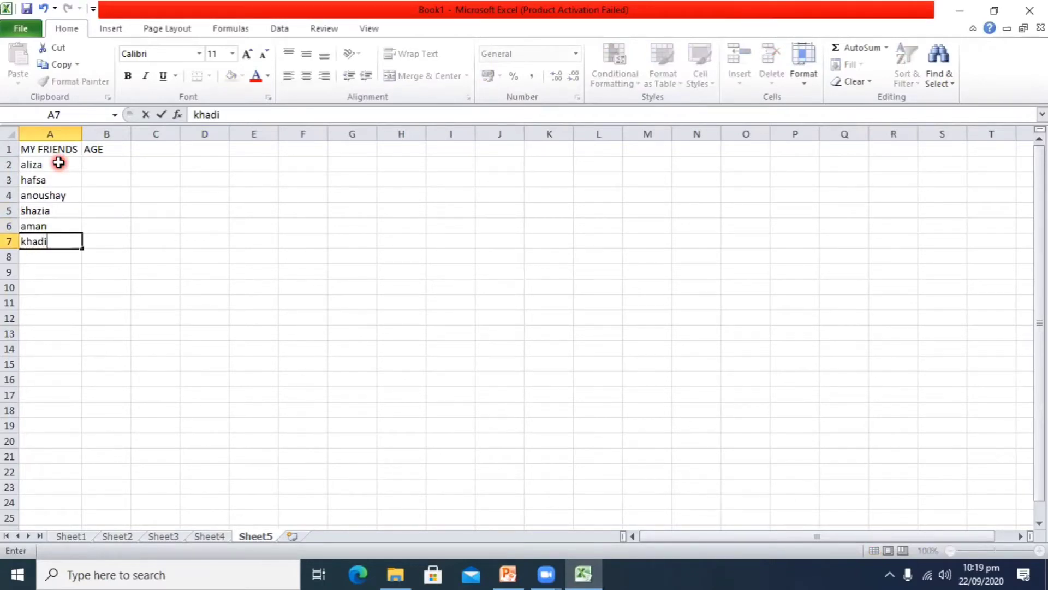
pyautogui.write('jah')
# Enter the age 13 in cell B2 and auto-fill it down through B7.
pyautogui.click(118, 163)
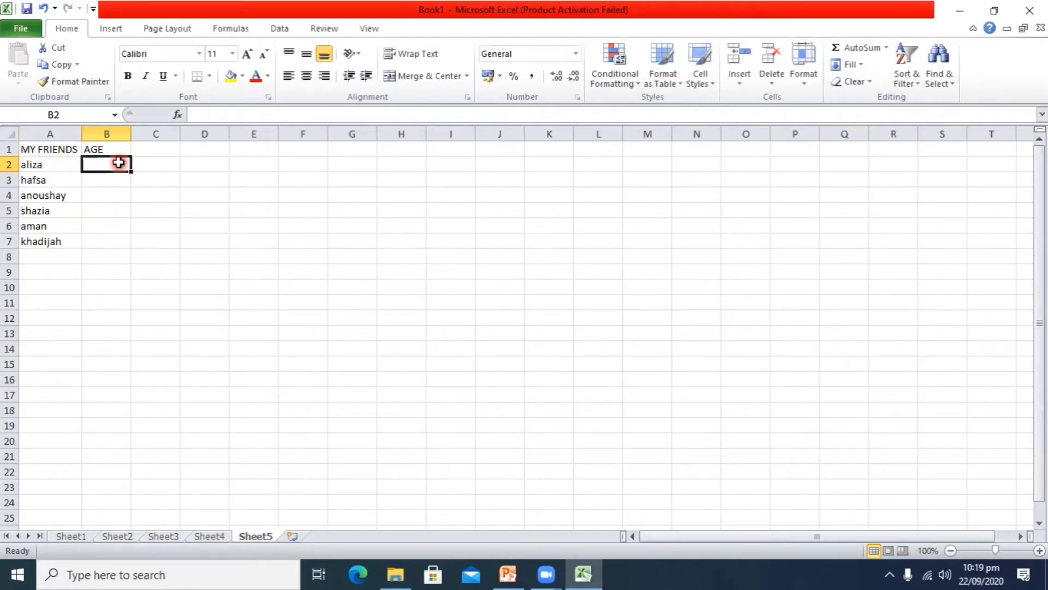
pyautogui.doubleClick(119, 163)
pyautogui.write('13')
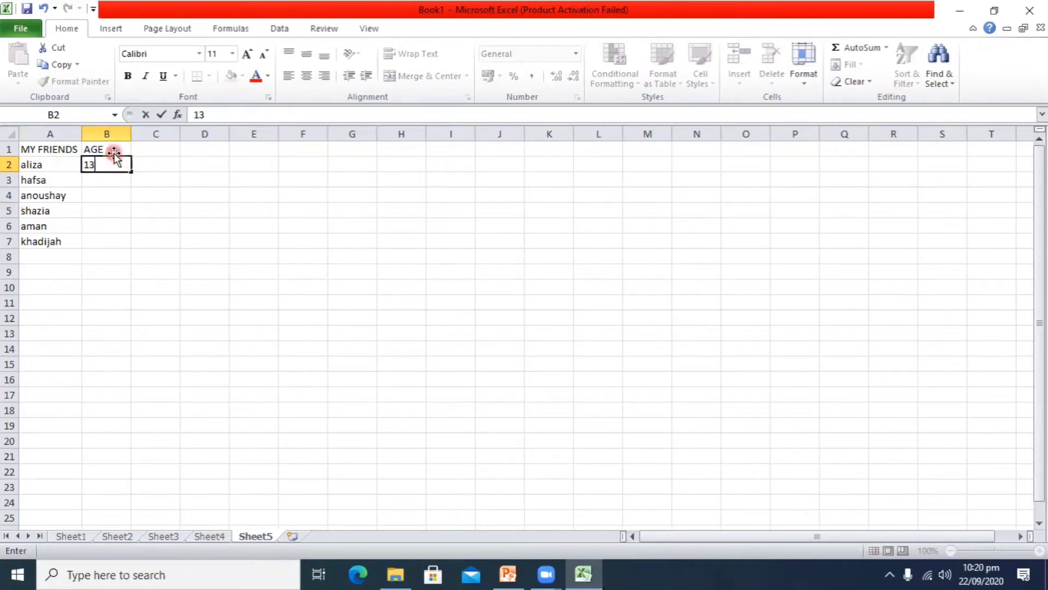
pyautogui.press('Return')
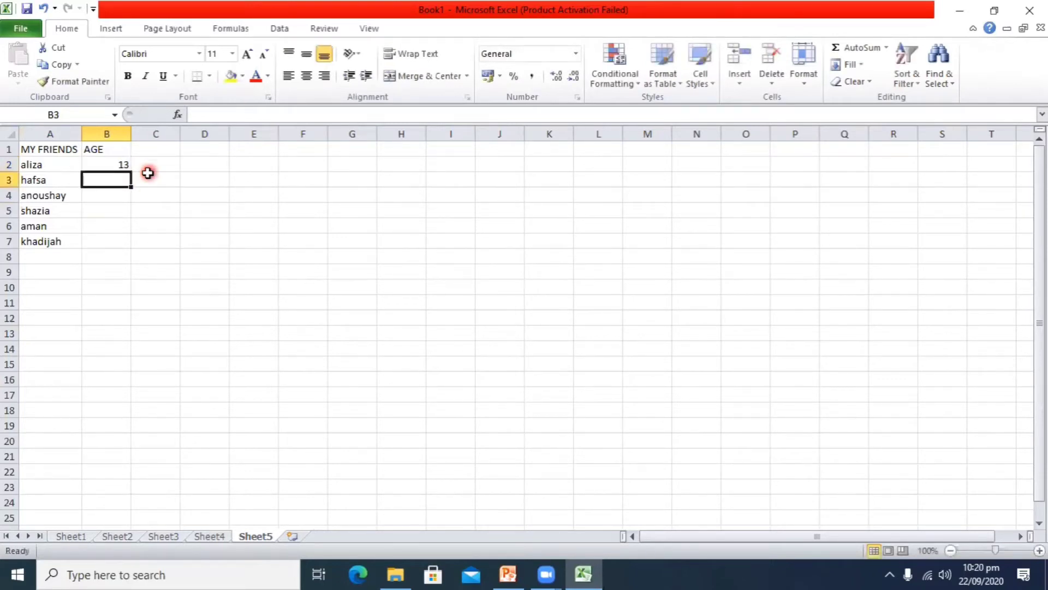
pyautogui.click(117, 162)
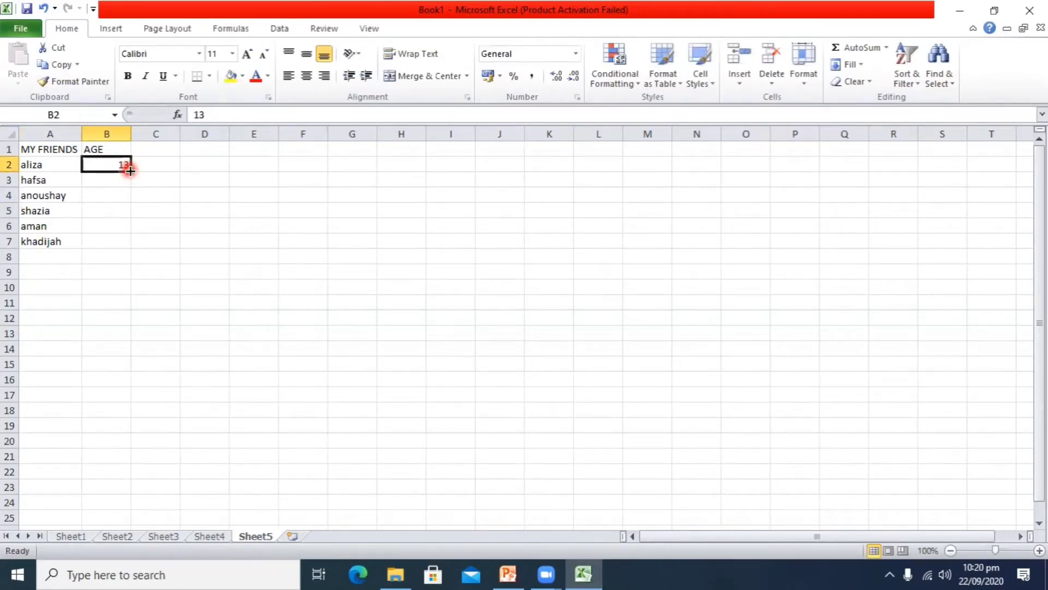
pyautogui.moveTo(129, 170); pyautogui.dragTo(128, 253)
pyautogui.click(209, 238)
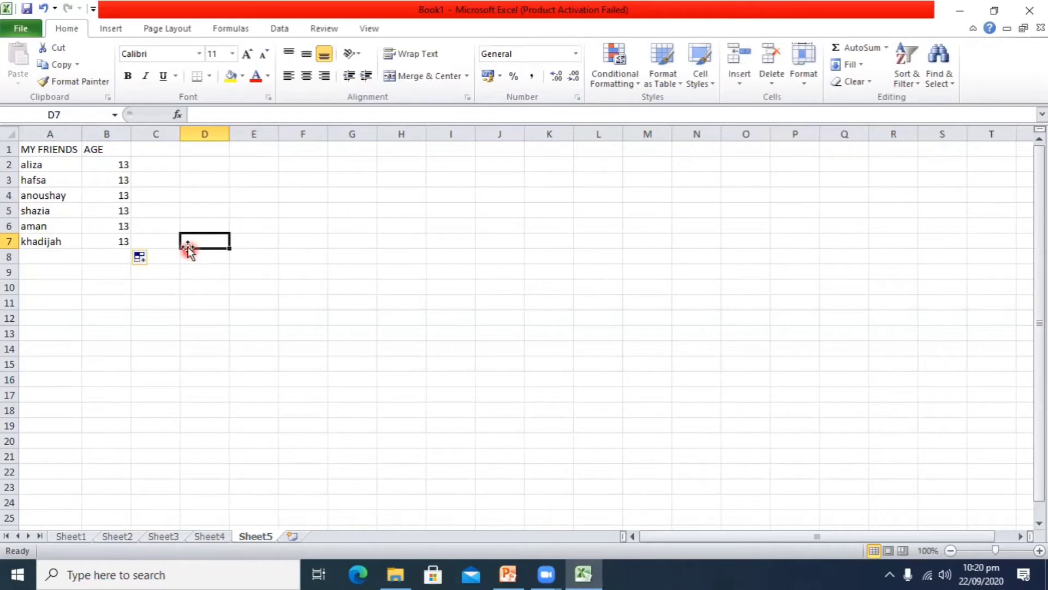
# Try auto-filling the value 13 from F2 down to F21, and undo both the fill and the entry.
pyautogui.click(292, 164)
pyautogui.write('13')
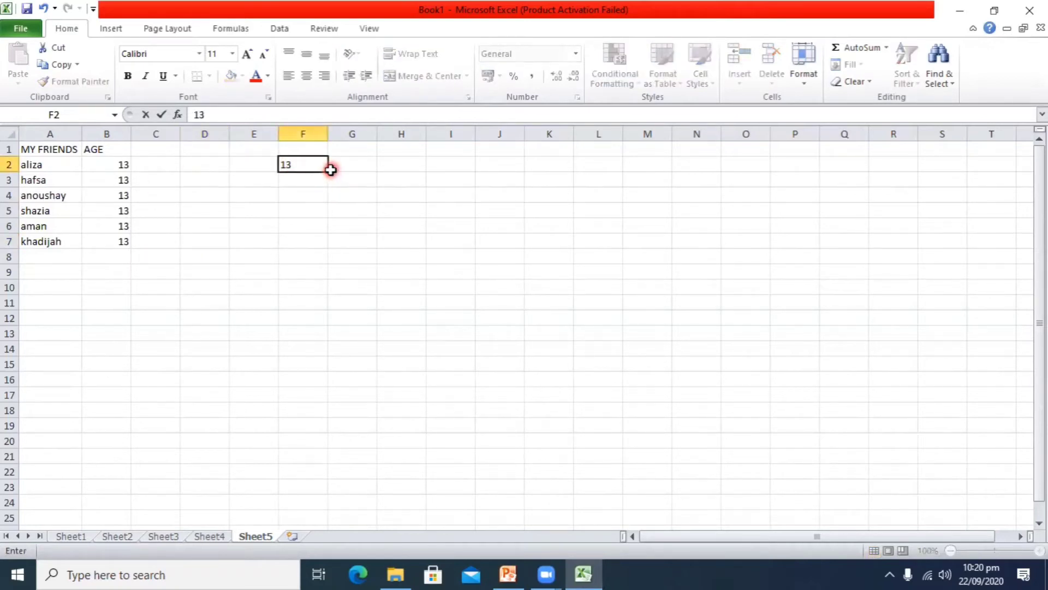
pyautogui.moveTo(328, 171); pyautogui.dragTo(309, 458)
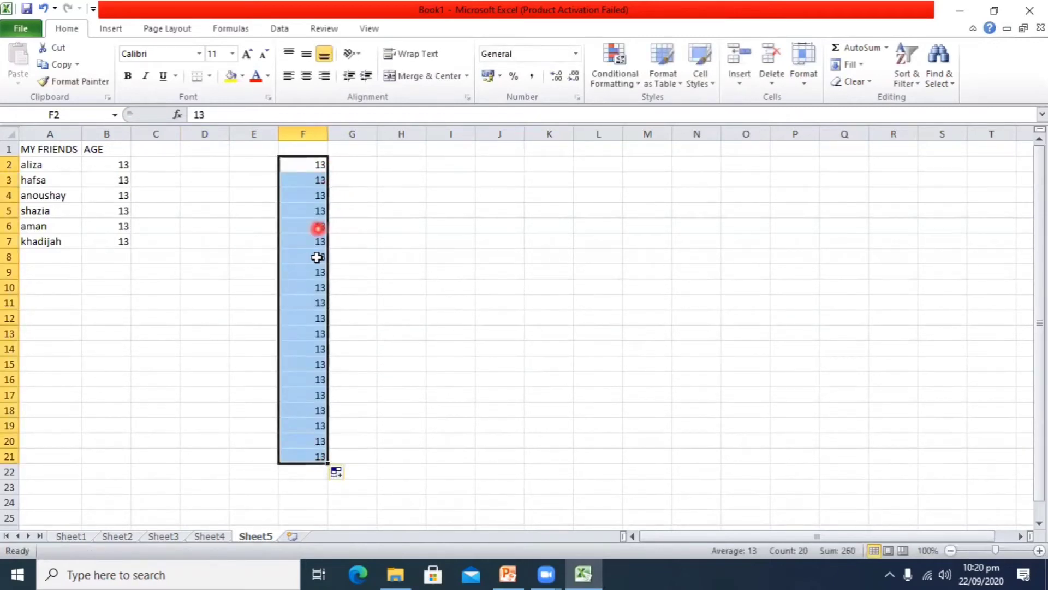
pyautogui.click(371, 461)
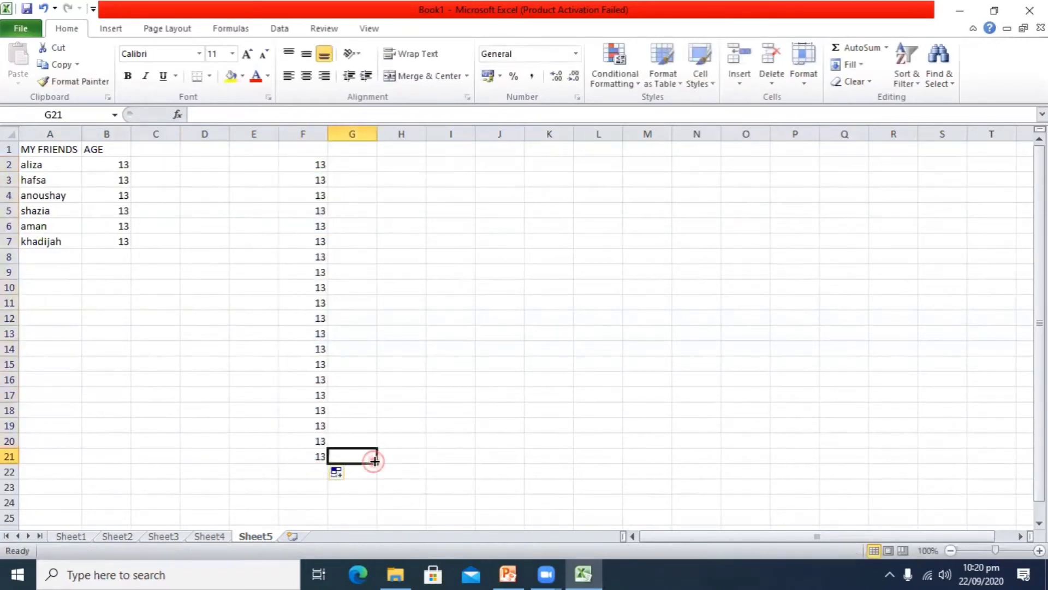
pyautogui.click(314, 454)
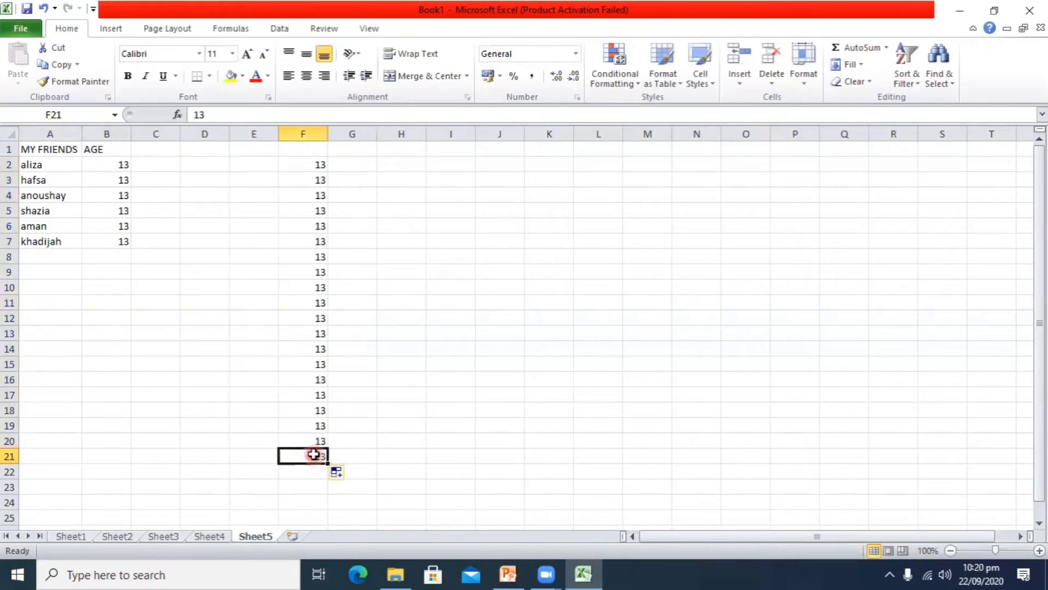
pyautogui.click(43, 9)
pyautogui.click(43, 10)
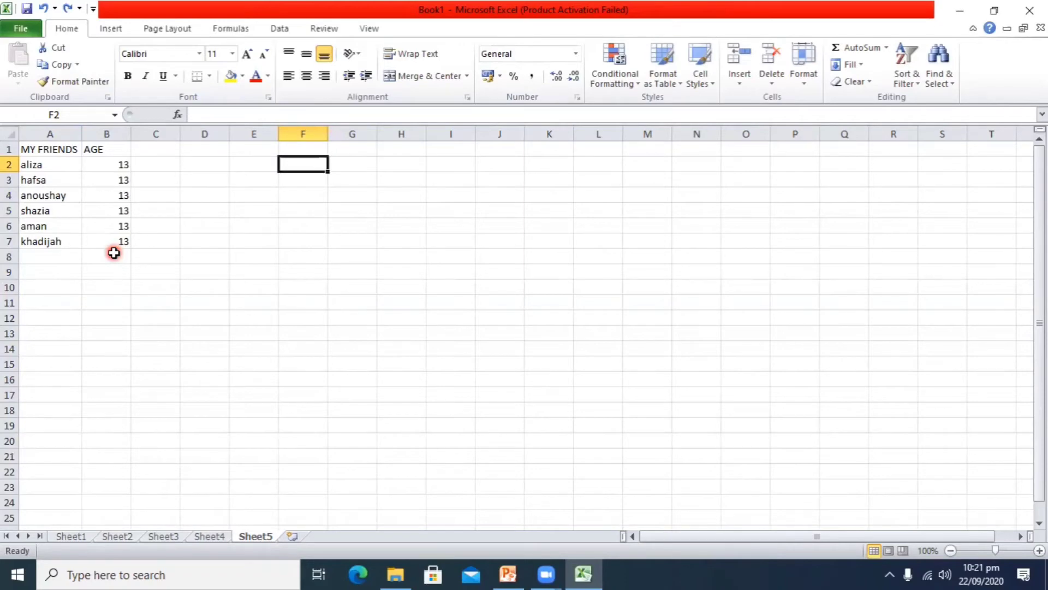
# Switch to PowerPoint and review slides 19 and 20 on auto filling data and auto filling data in a series.
pyautogui.click(507, 573)
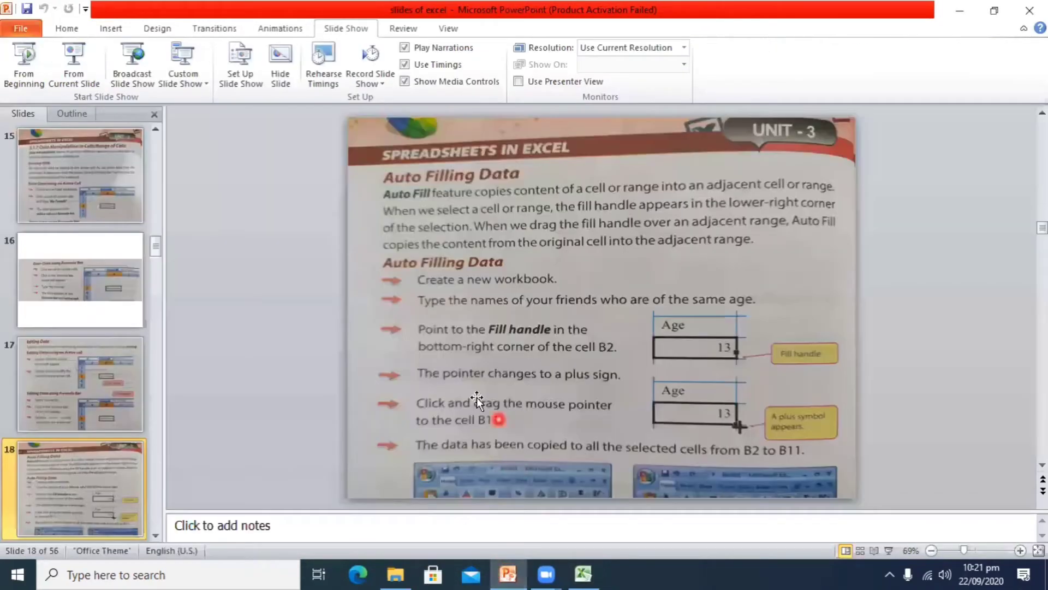
pyautogui.click(156, 535)
pyautogui.click(109, 459)
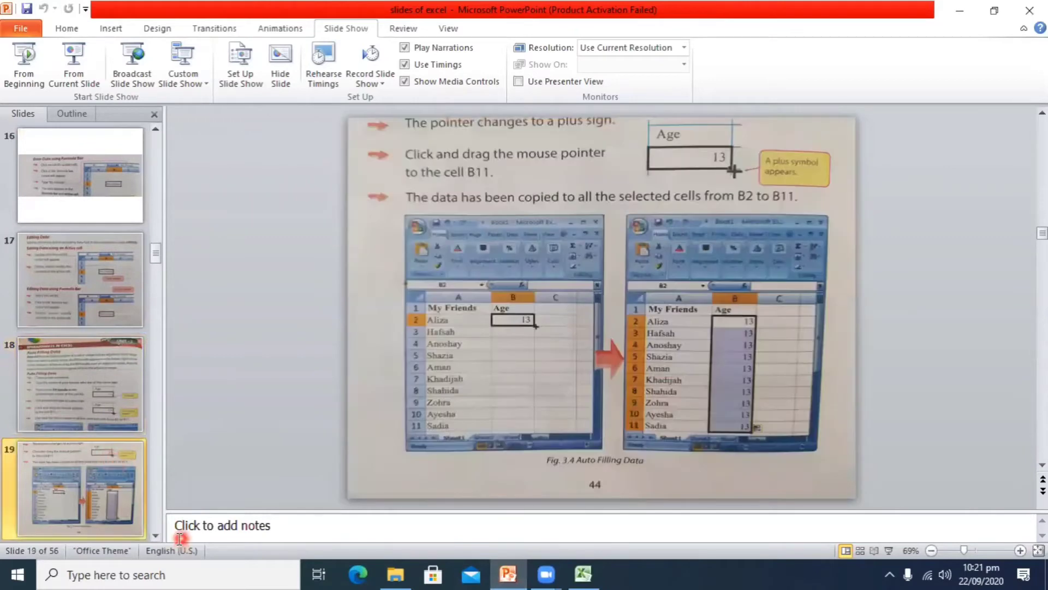
pyautogui.click(156, 535)
pyautogui.click(109, 505)
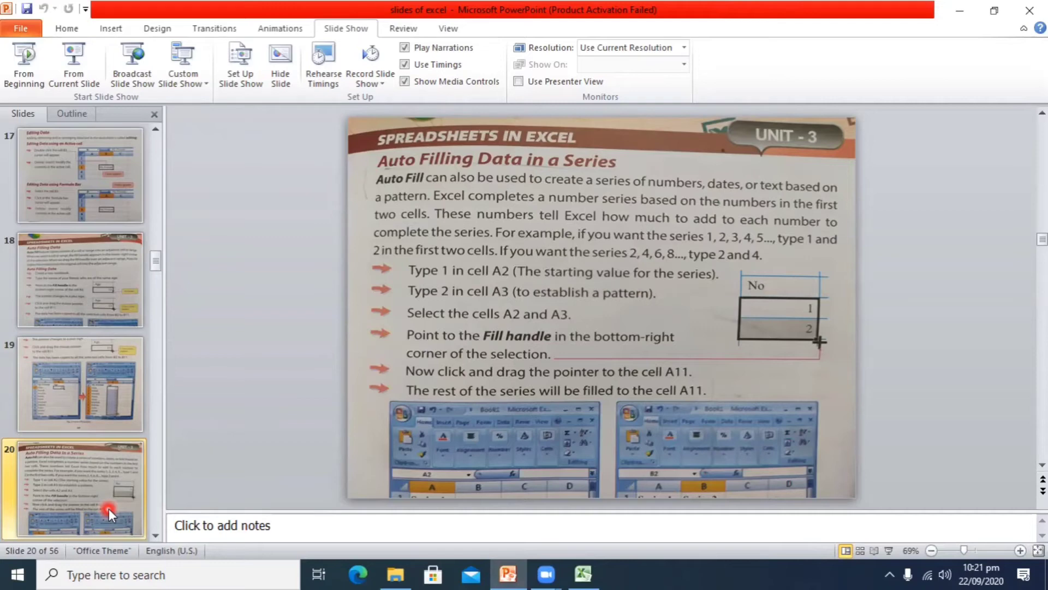
pyautogui.click(570, 576)
pyautogui.moveTo(509, 572)
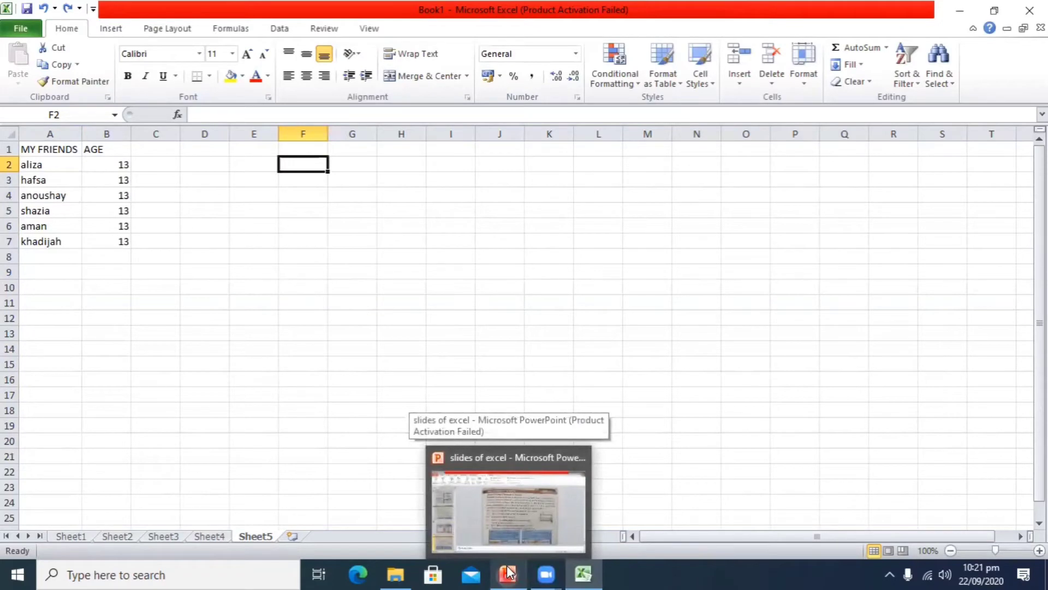
pyautogui.click(479, 509)
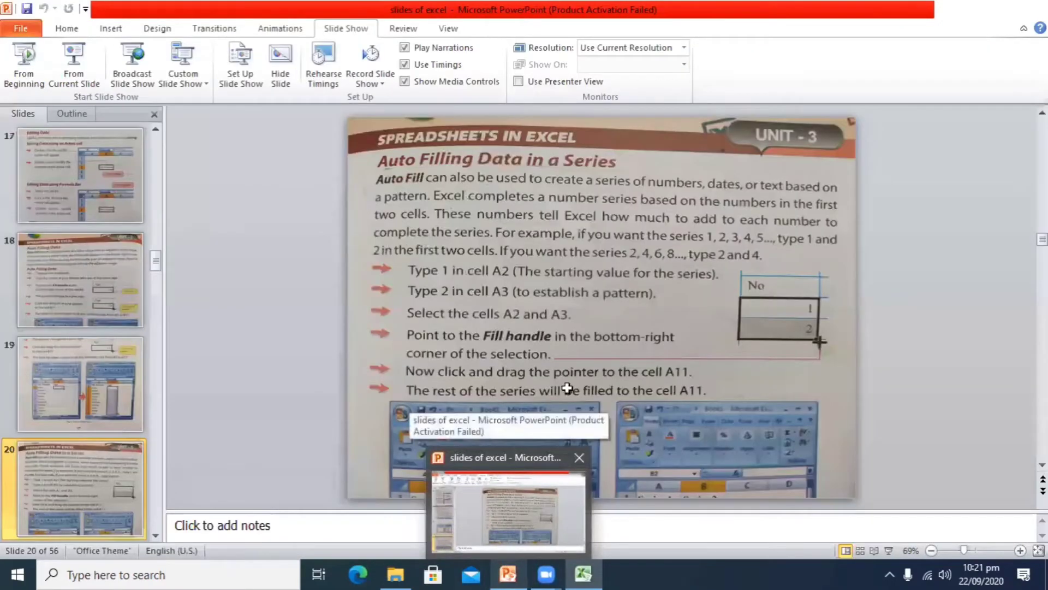
# Switch to Excel and enter the heading SERIES 1 in cell F1 of Sheet5.
pyautogui.click(583, 573)
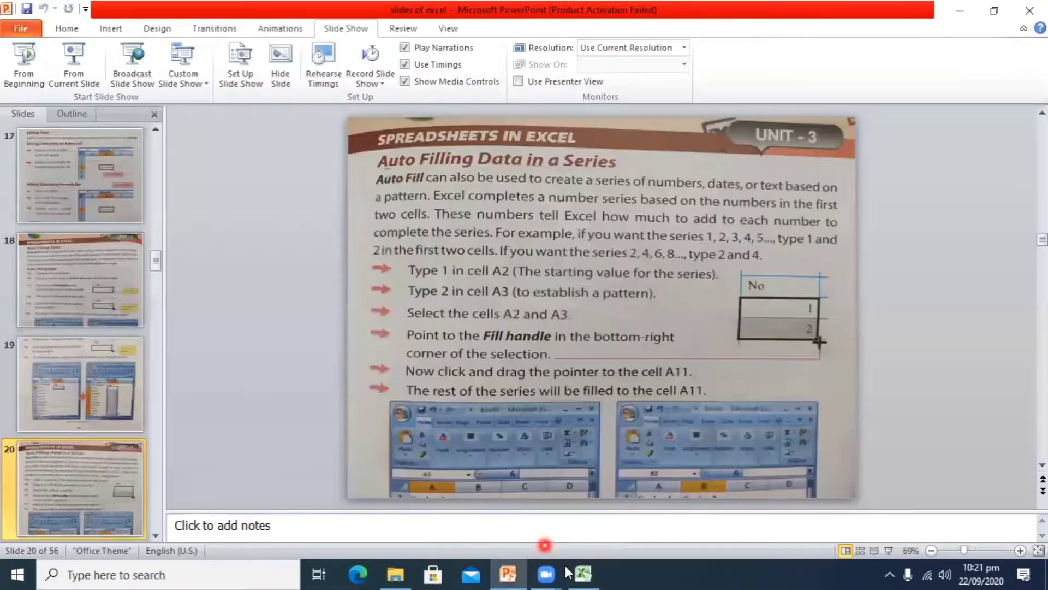
pyautogui.click(583, 573)
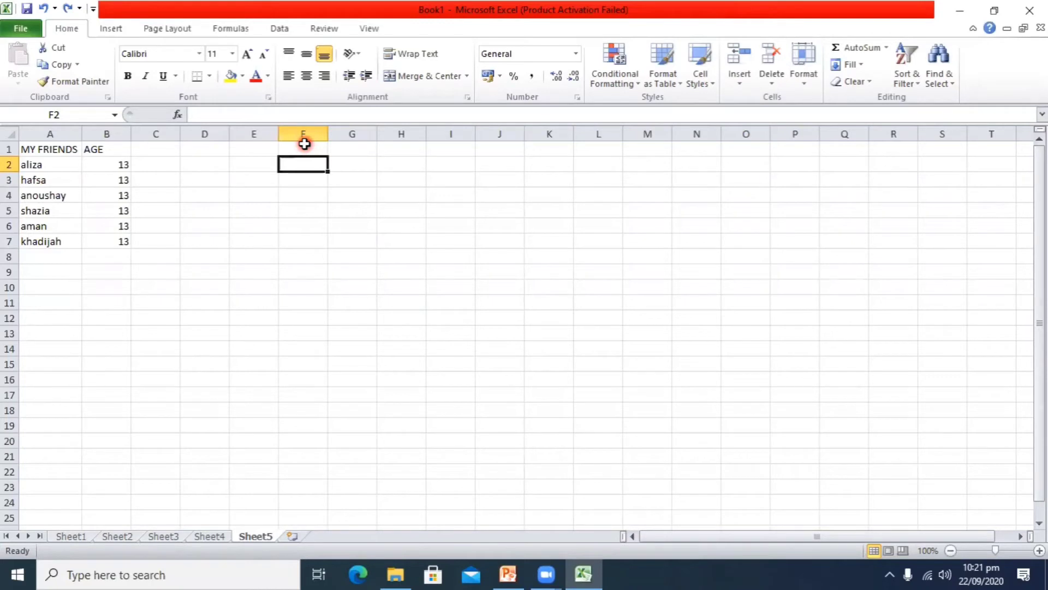
pyautogui.click(304, 144)
pyautogui.doubleClick(306, 147)
pyautogui.write('sa')
pyautogui.press('BackSpace')
pyautogui.press('BackSpace')
pyautogui.write('SERIES')
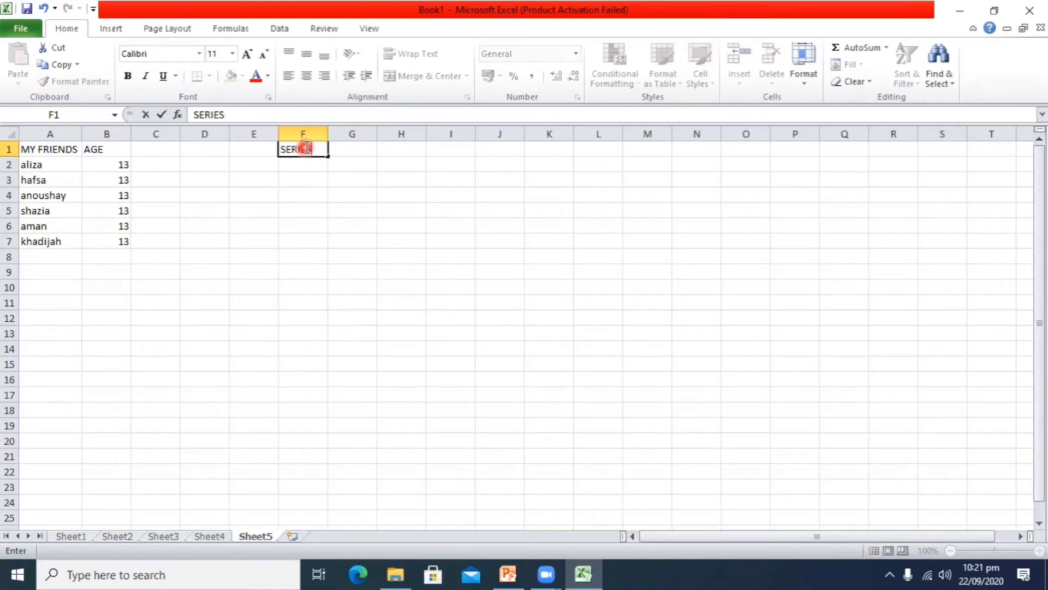
pyautogui.write(' 1')
pyautogui.click(313, 164)
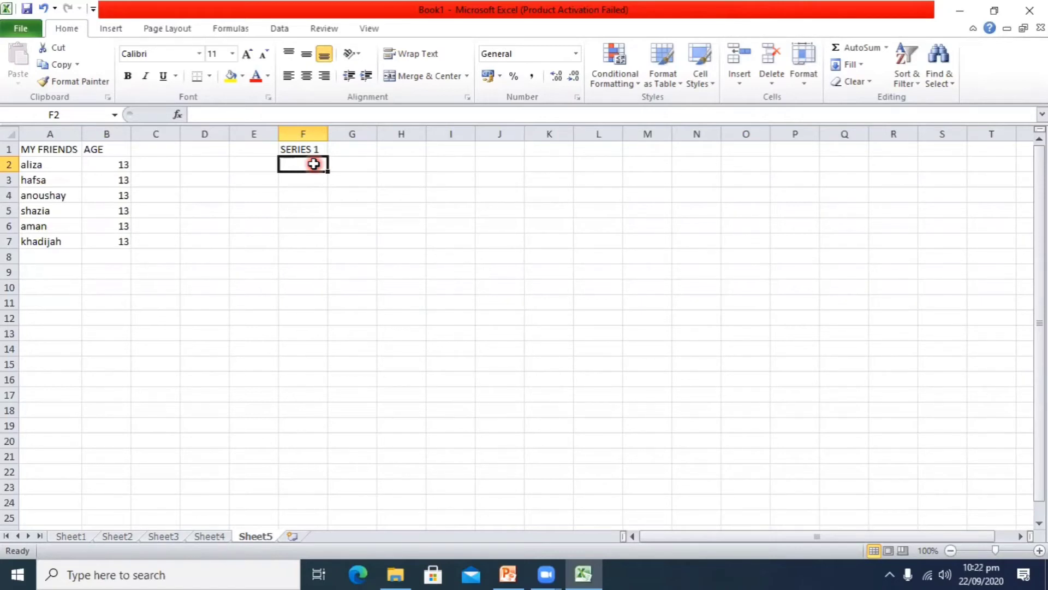
# Enter 1 in F2 and 2 in F3, and auto-fill the number series down column F through F24.
pyautogui.write('1')
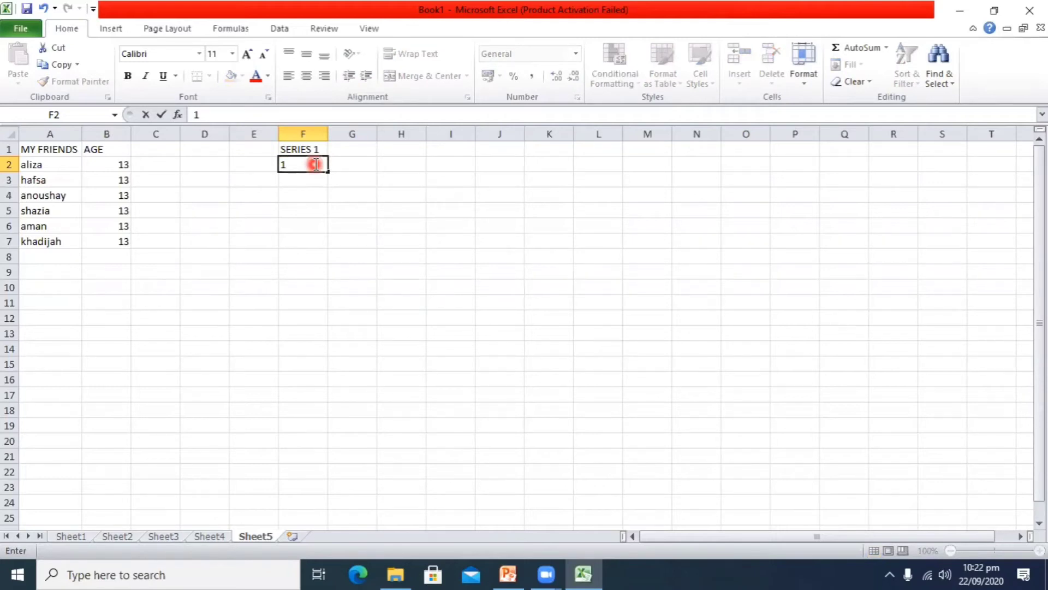
pyautogui.press('Return')
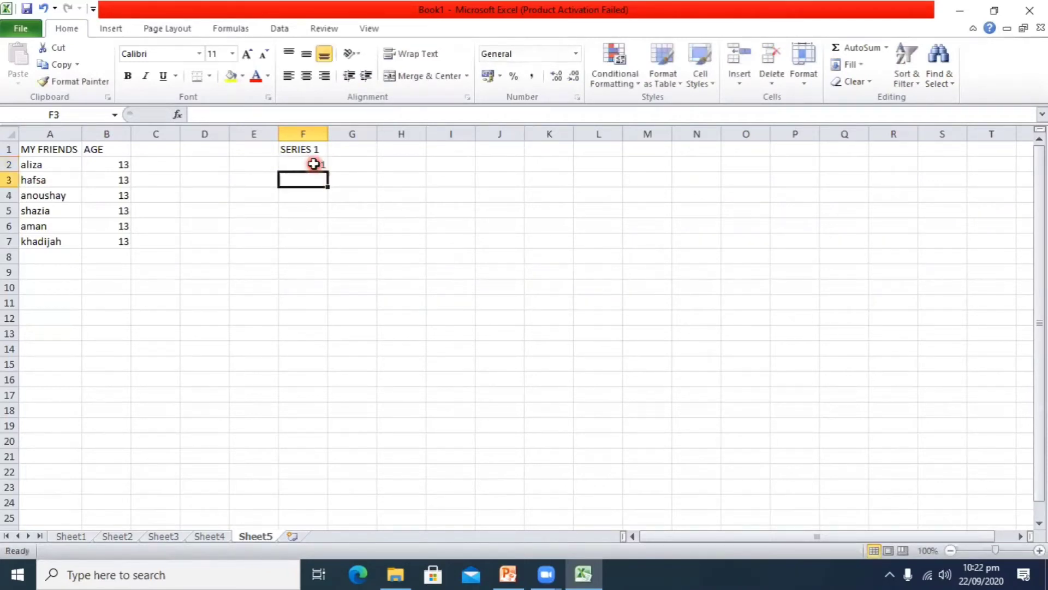
pyautogui.write('2')
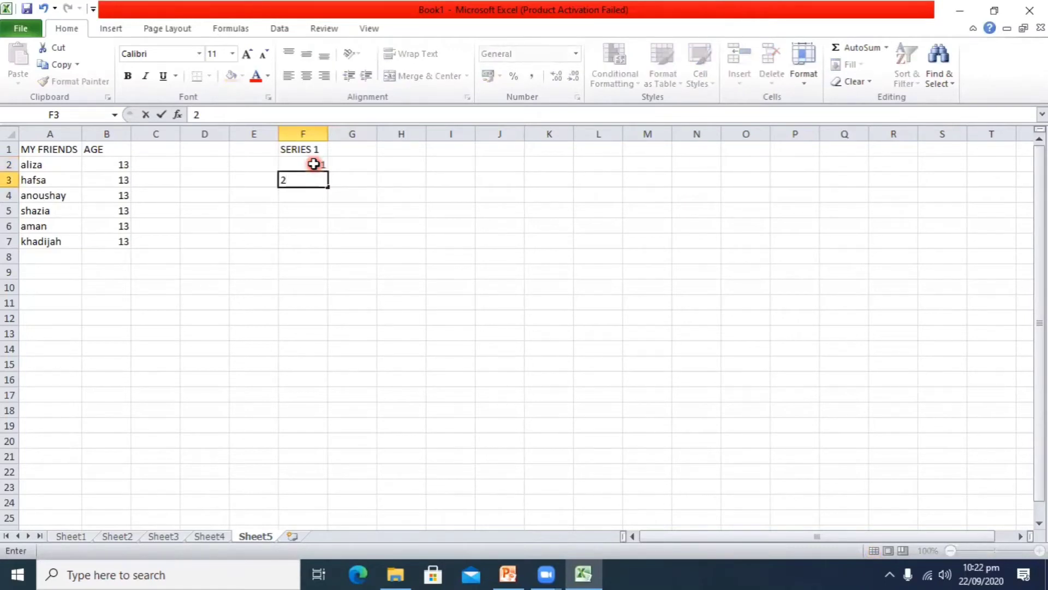
pyautogui.press('Return')
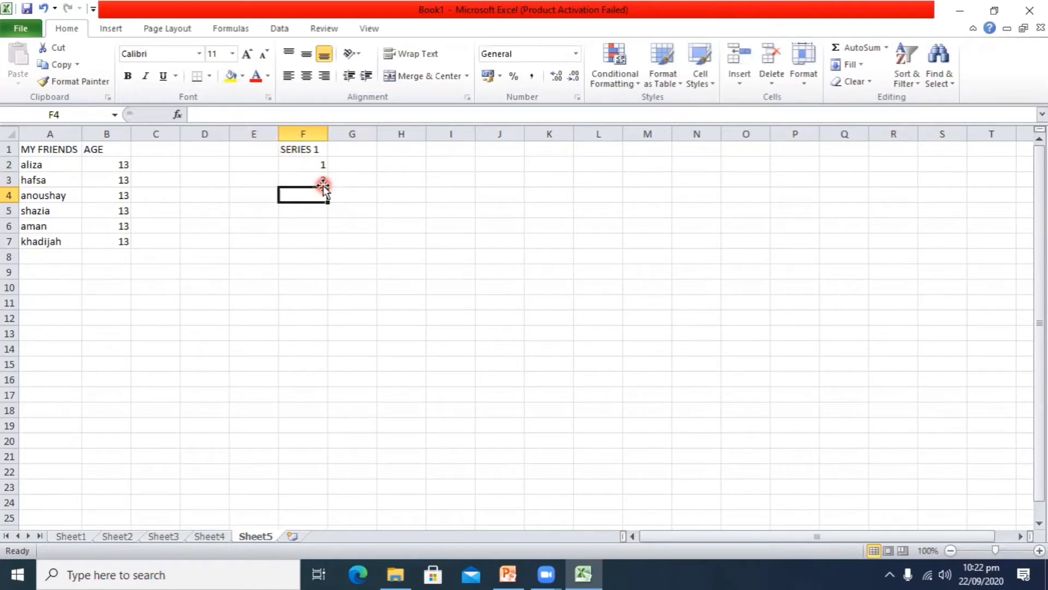
pyautogui.click(298, 165)
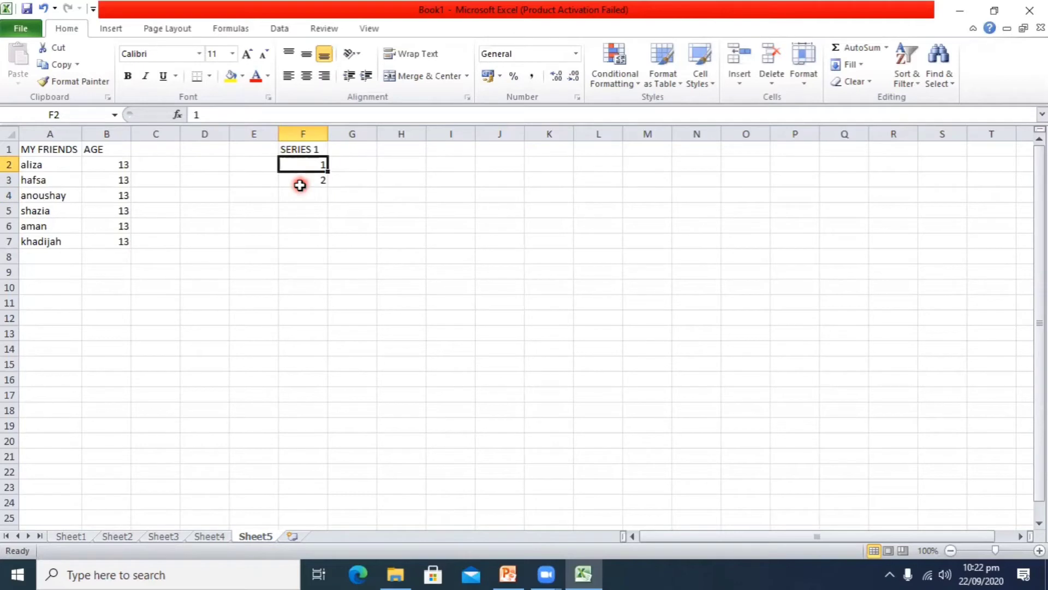
pyautogui.click(300, 186)
pyautogui.moveTo(285, 159); pyautogui.dragTo(311, 180)
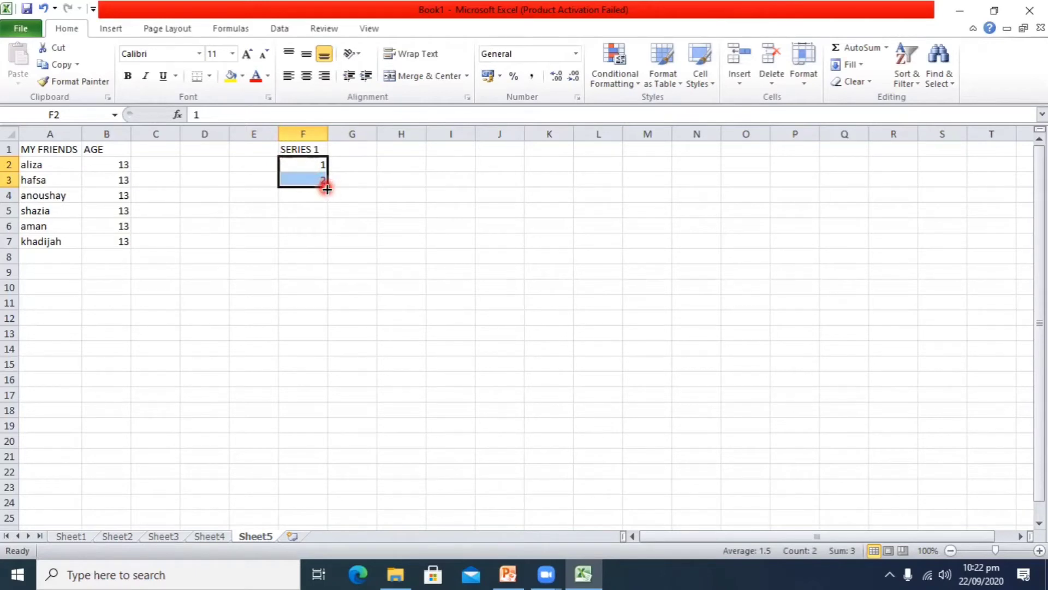
pyautogui.moveTo(327, 189); pyautogui.dragTo(318, 502)
pyautogui.click(358, 438)
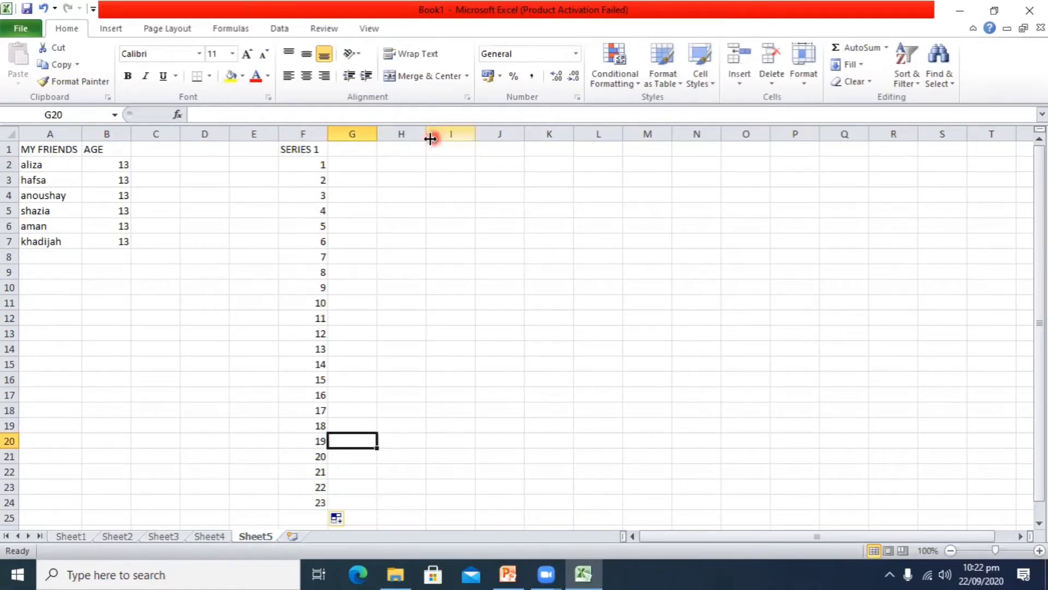
# Enter 2 in I2 and 4 in I3, and auto-fill the even-number series down column I through I19.
pyautogui.click(464, 168)
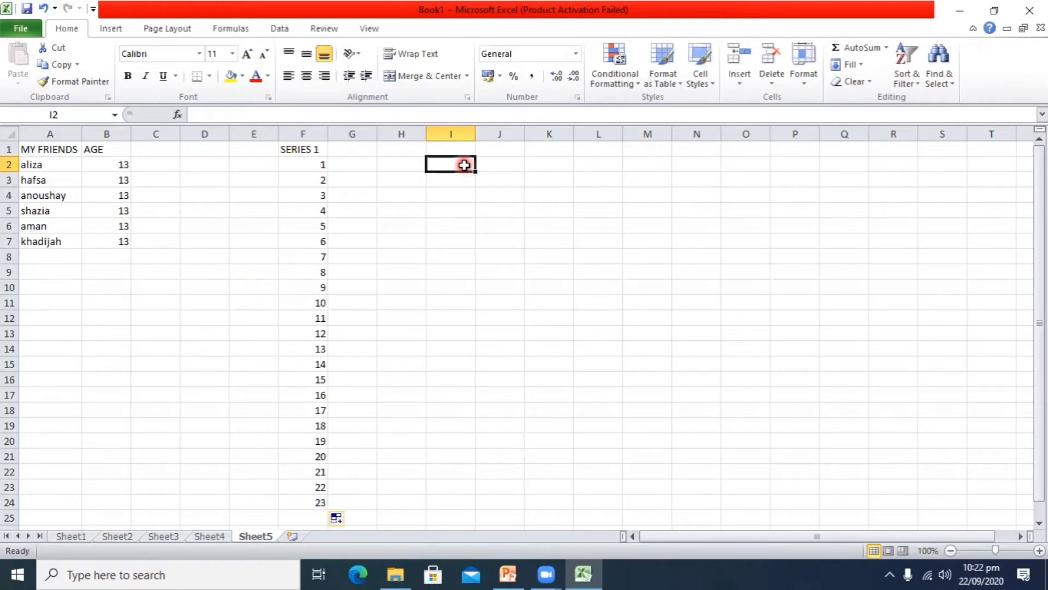
pyautogui.write('2')
pyautogui.press('Return')
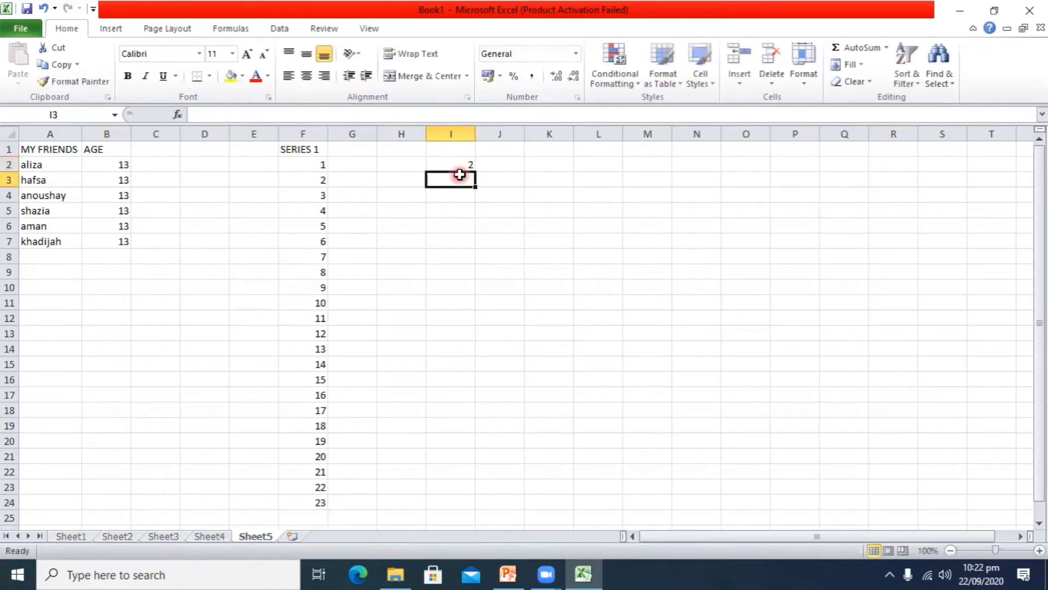
pyautogui.write('4')
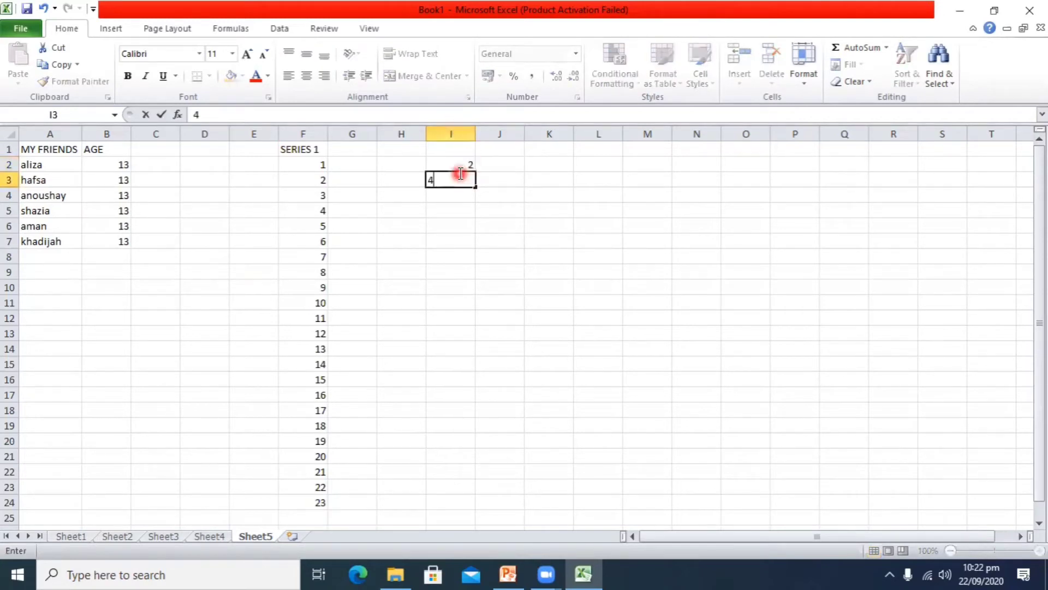
pyautogui.click(452, 167)
pyautogui.moveTo(431, 162); pyautogui.dragTo(489, 445)
pyautogui.click(562, 332)
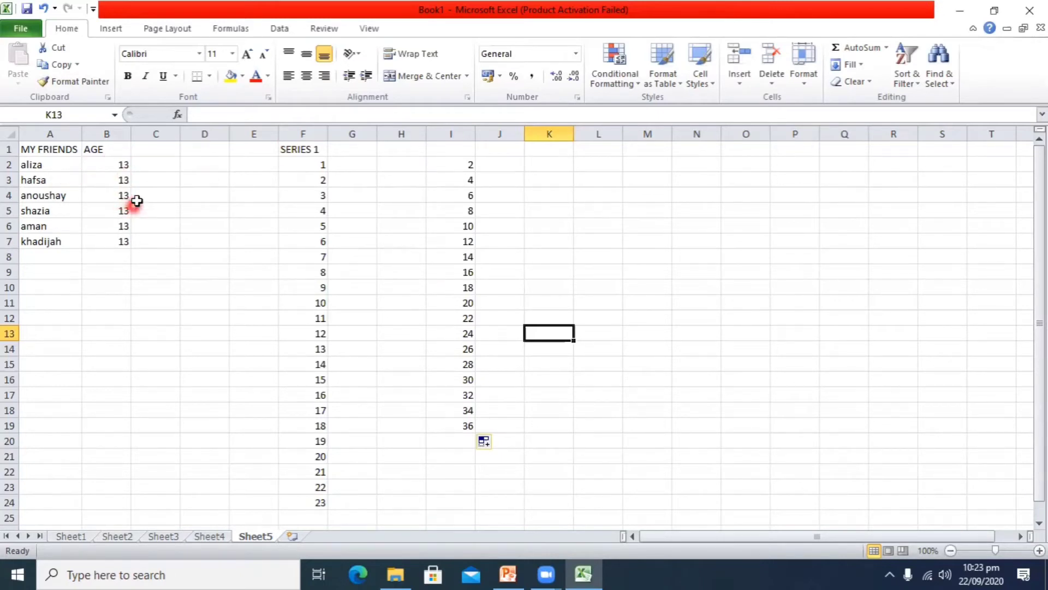
# Switch to PowerPoint and open slide 22 on entering a formula.
pyautogui.click(127, 167)
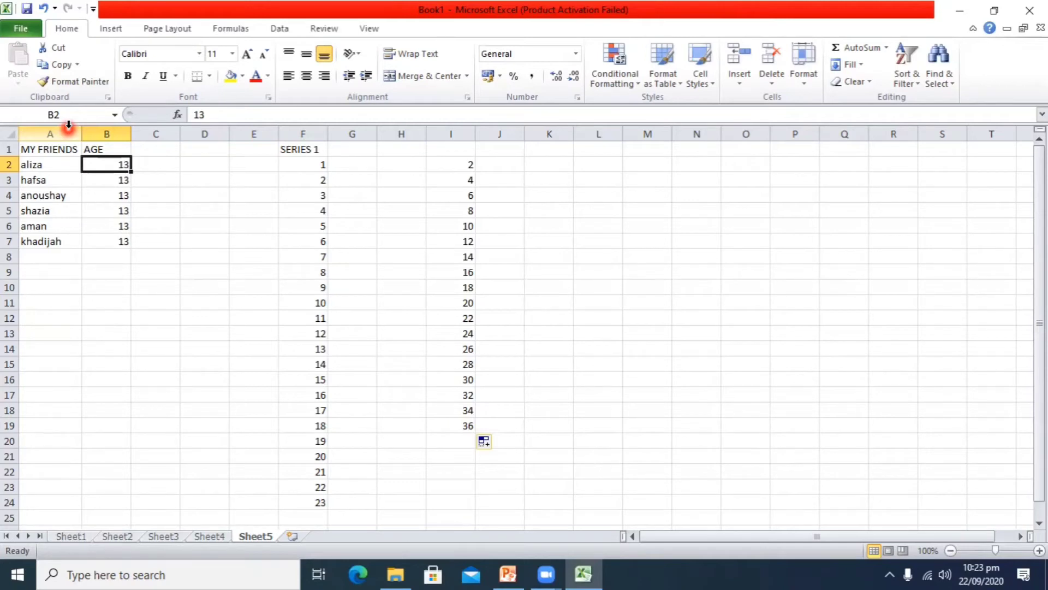
pyautogui.click(508, 573)
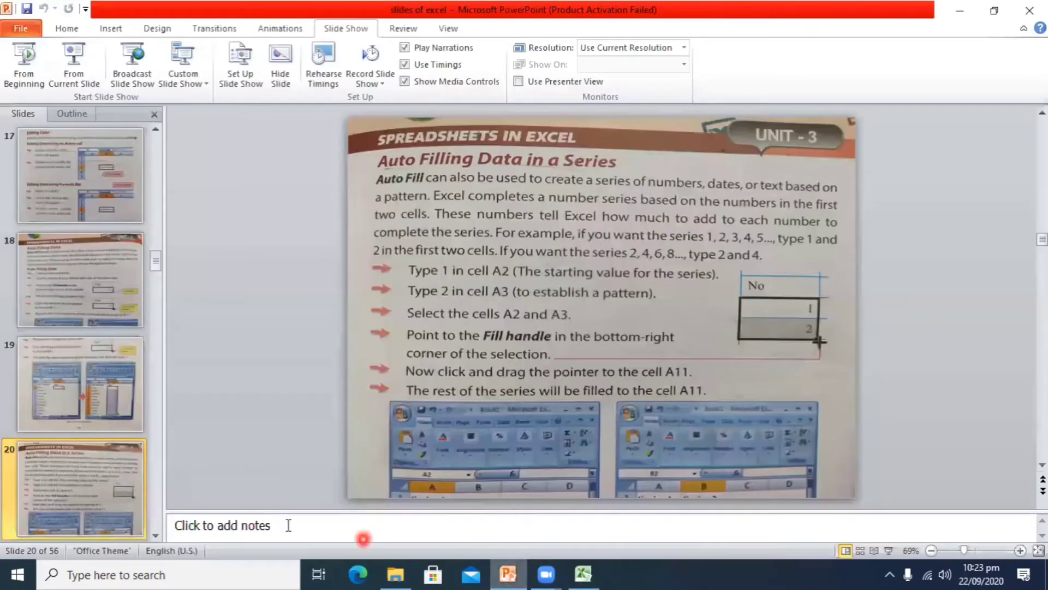
pyautogui.click(155, 535)
pyautogui.click(156, 535)
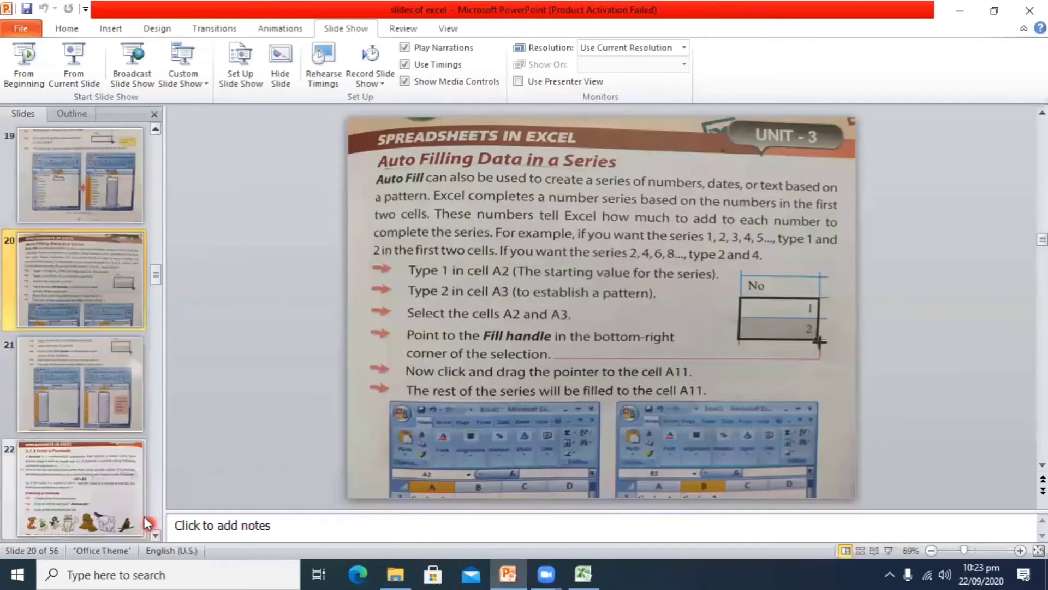
pyautogui.click(134, 496)
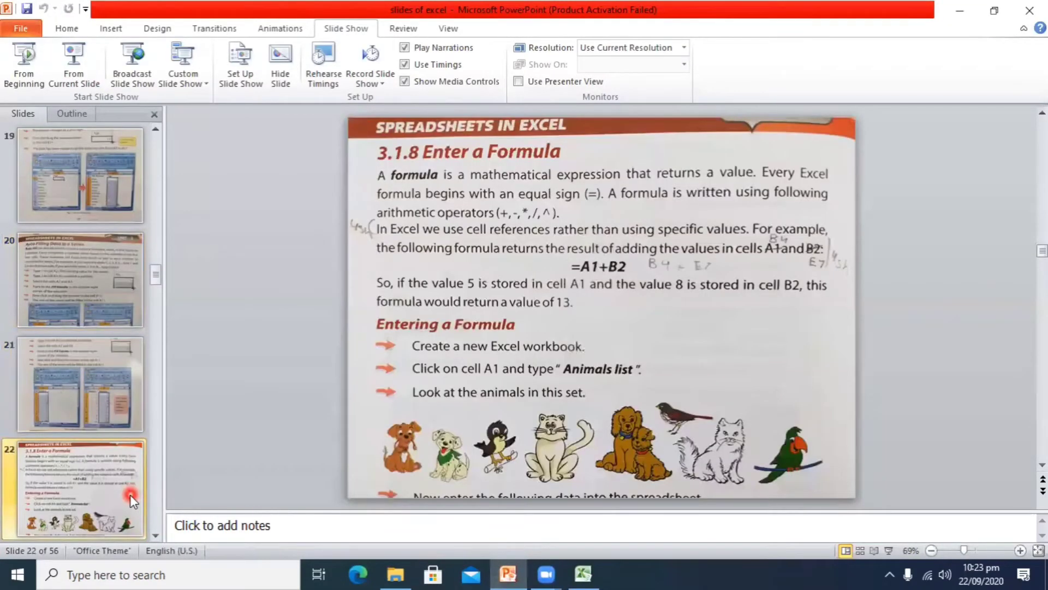
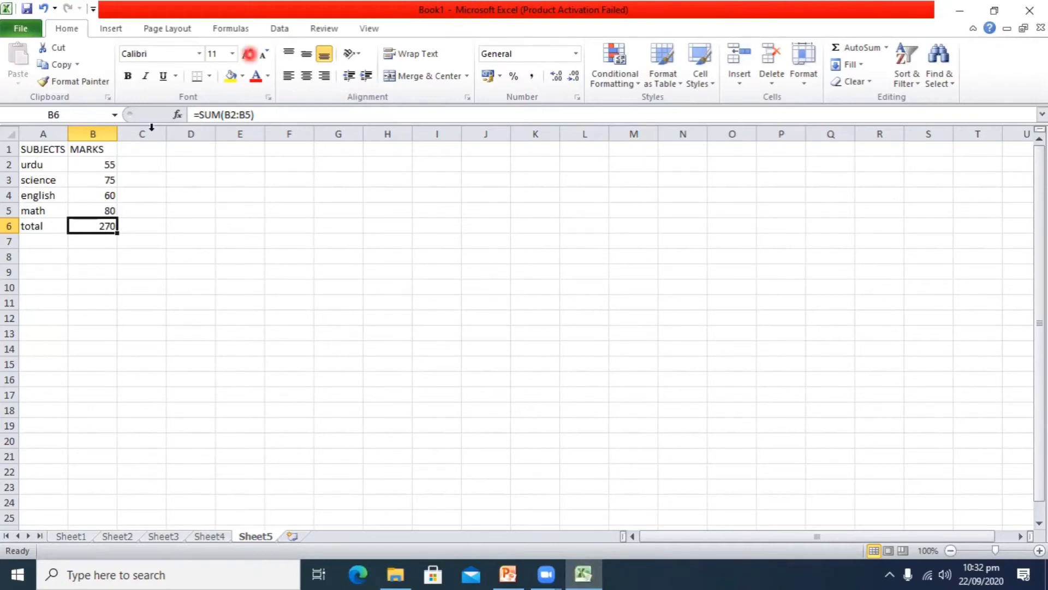
# Replace the label in cell A6 of the marks table with average.
pyautogui.doubleClick(44, 228)
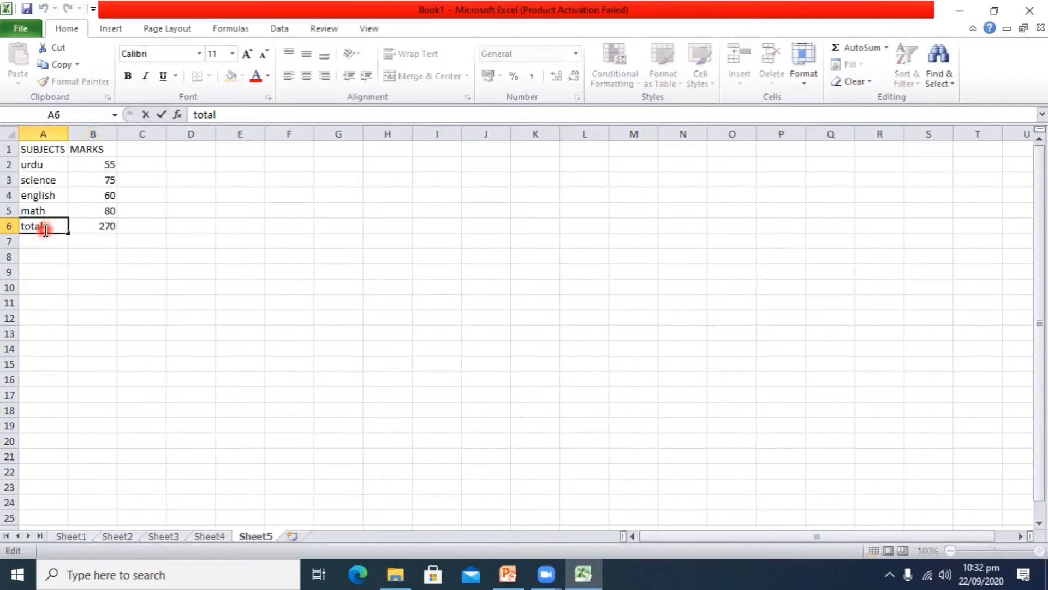
pyautogui.press('BackSpace')
pyautogui.press('BackSpace')
pyautogui.press('BackSpace')
pyautogui.press('BackSpace')
pyautogui.press('BackSpace')
pyautogui.write('average')
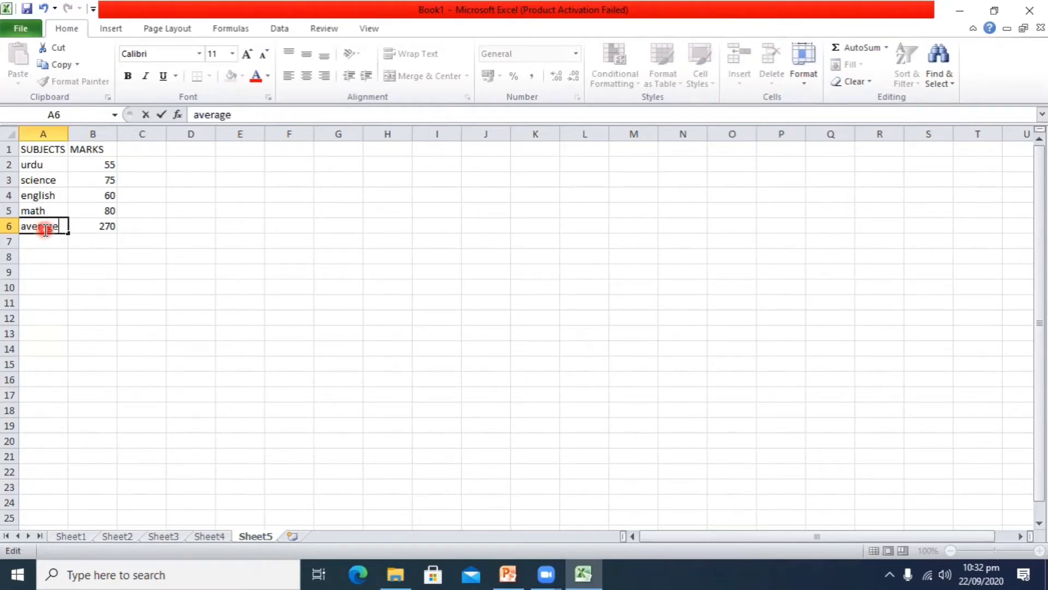
# Clear the SUM formula from cell B6 and leave the empty cell selected.
pyautogui.click(104, 226)
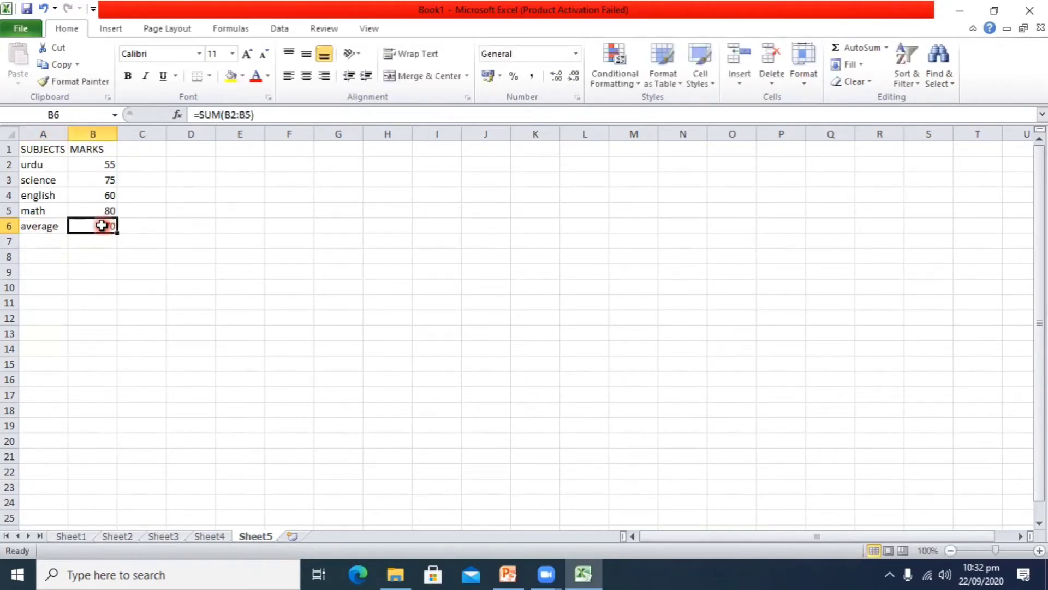
pyautogui.press('BackSpace')
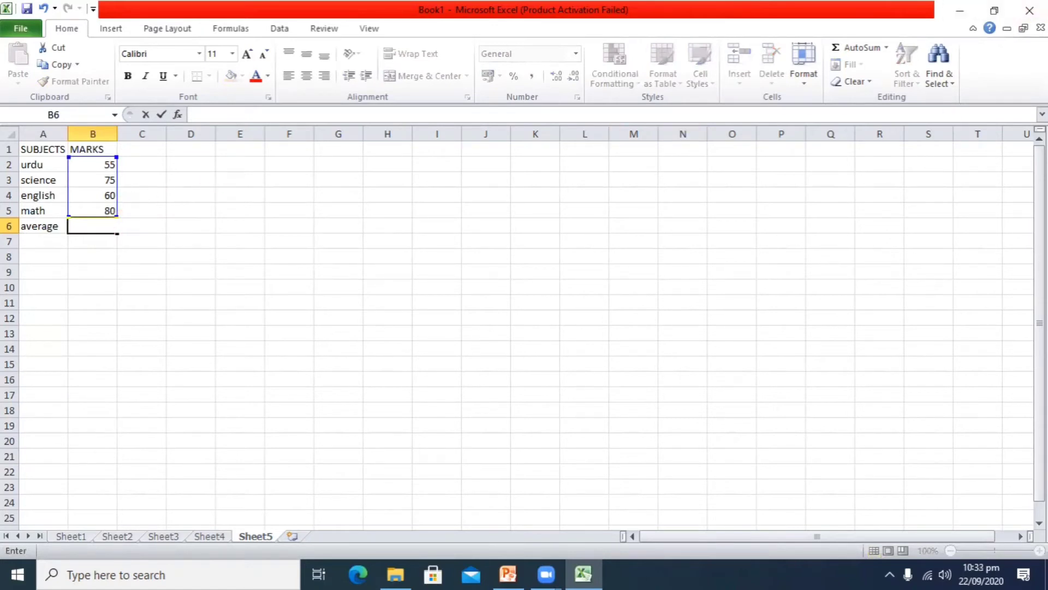
pyautogui.click(176, 192)
pyautogui.click(98, 227)
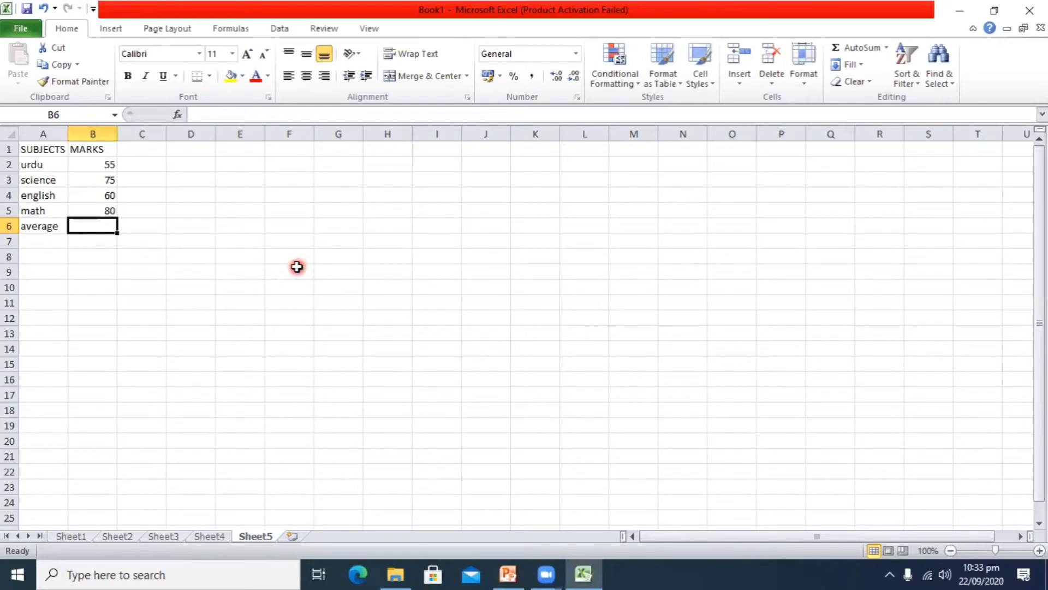
# Insert the AVERAGE function from the Statistical category into B6, using the range B2:B5.
pyautogui.click(180, 115)
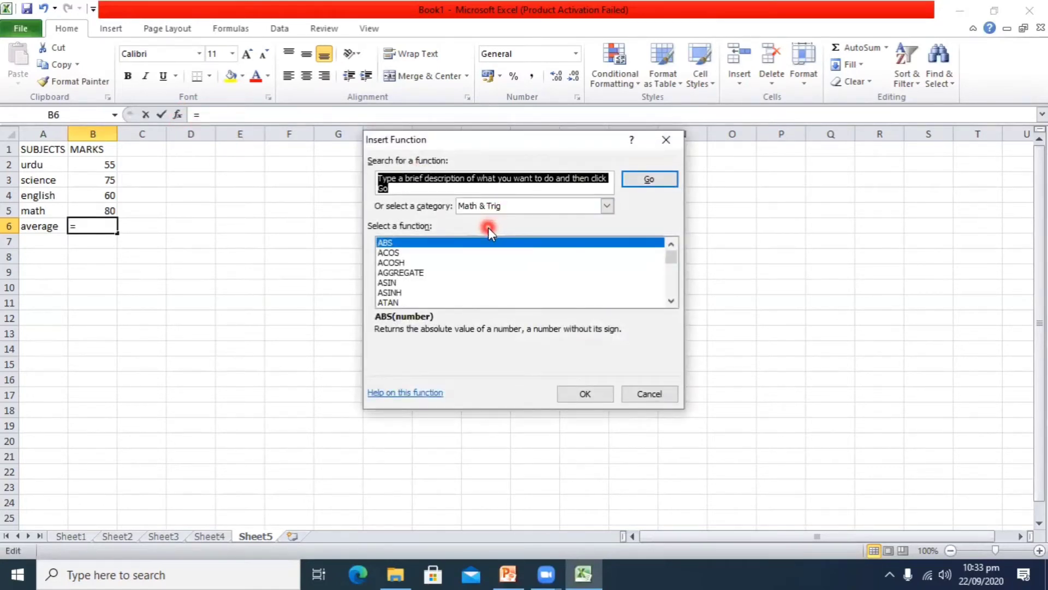
pyautogui.click(606, 205)
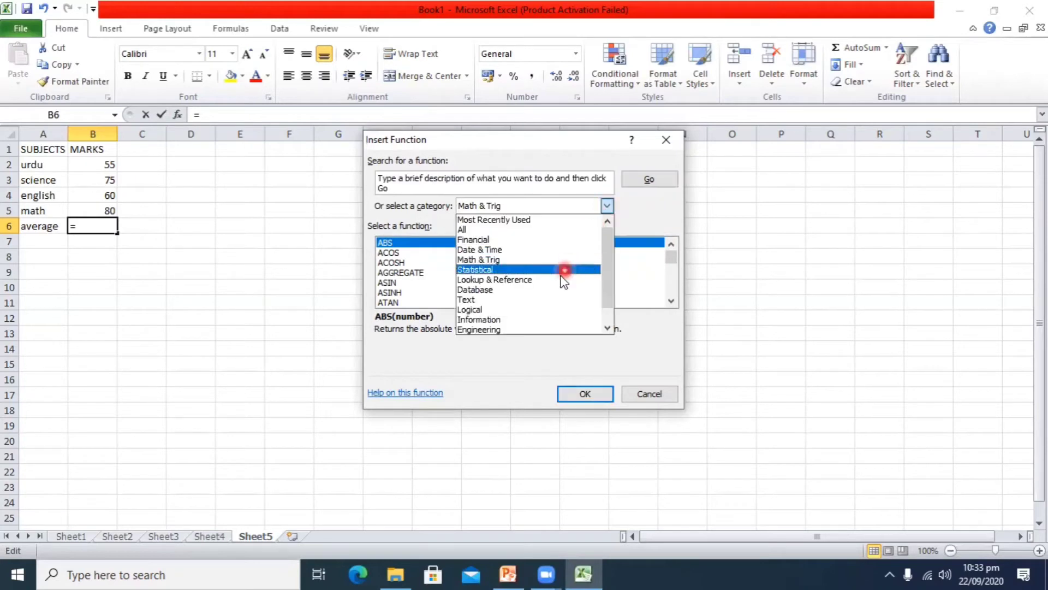
pyautogui.click(497, 270)
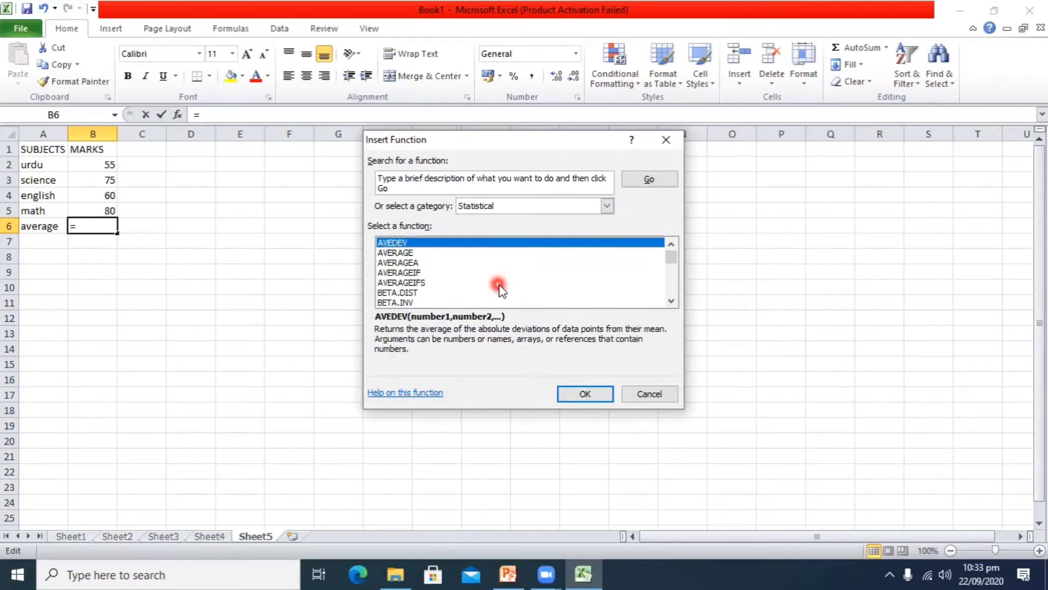
pyautogui.click(404, 253)
pyautogui.click(589, 393)
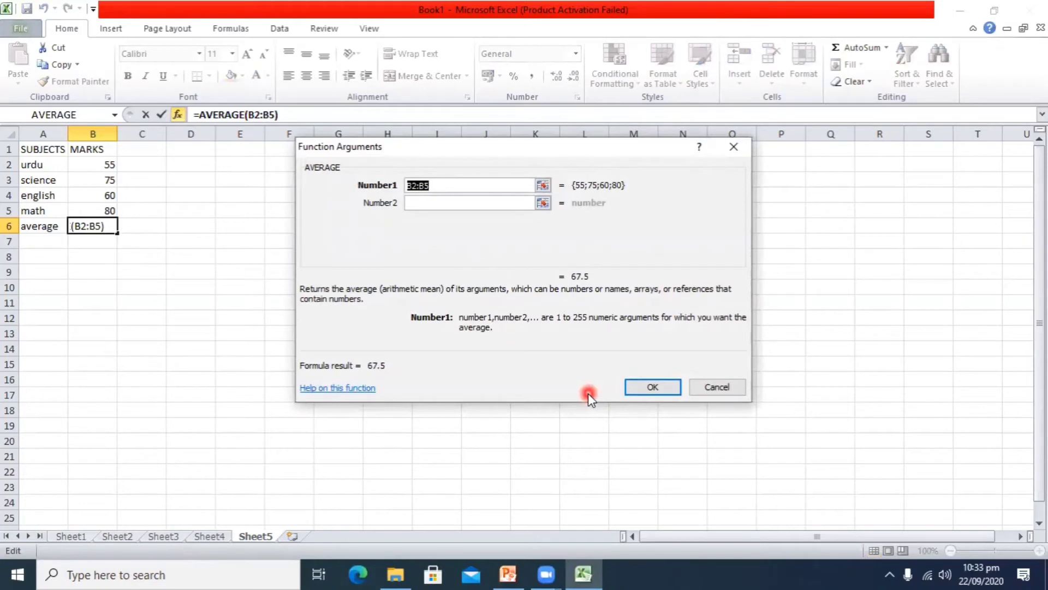
pyautogui.click(664, 385)
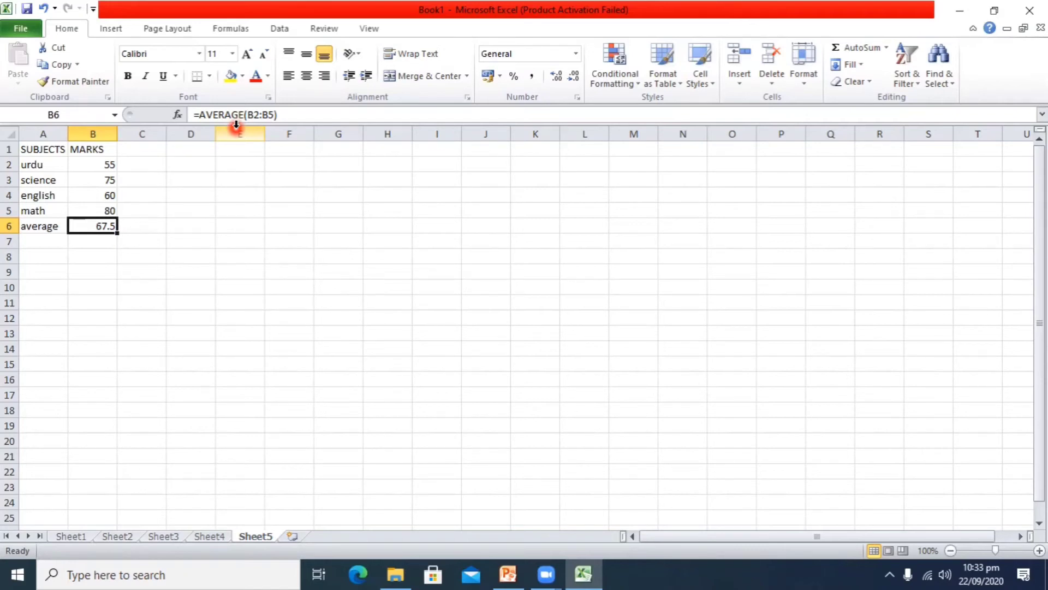
# Switch to PowerPoint and review slides 28 and 27 on inserting a Product function.
pyautogui.click(508, 574)
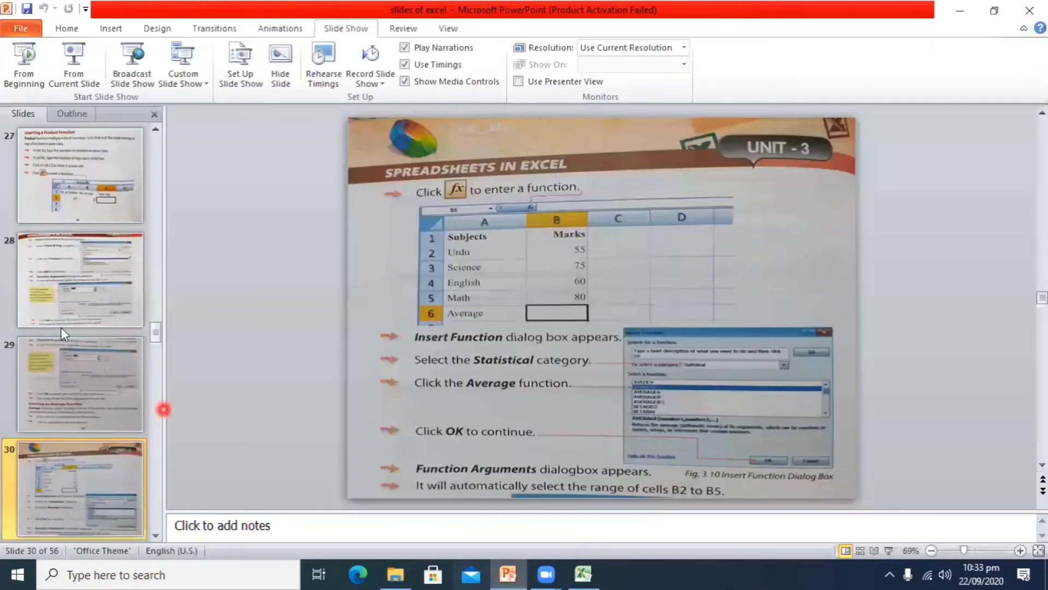
pyautogui.click(57, 303)
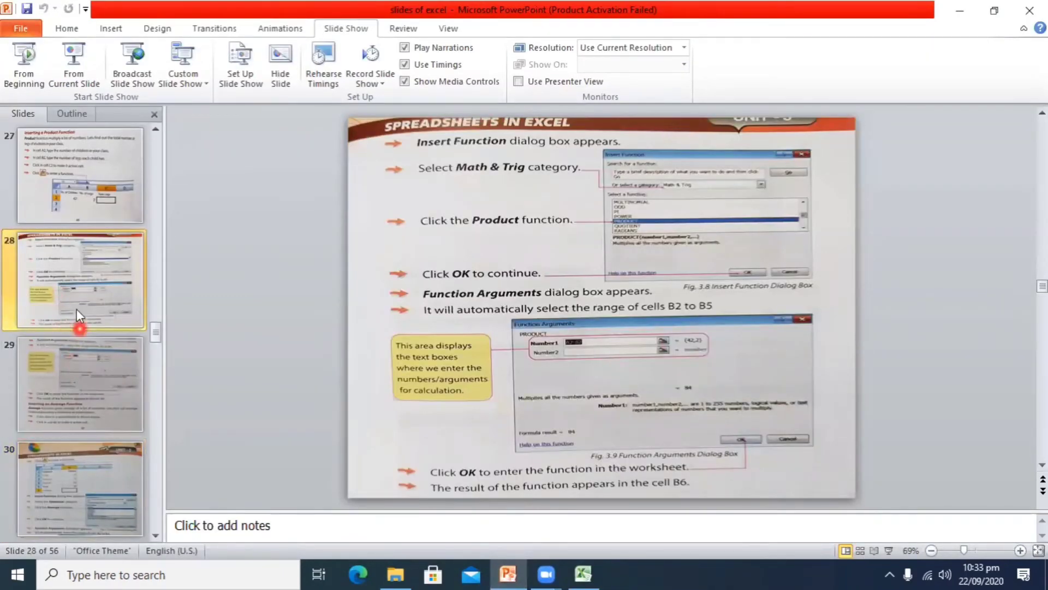
pyautogui.click(53, 189)
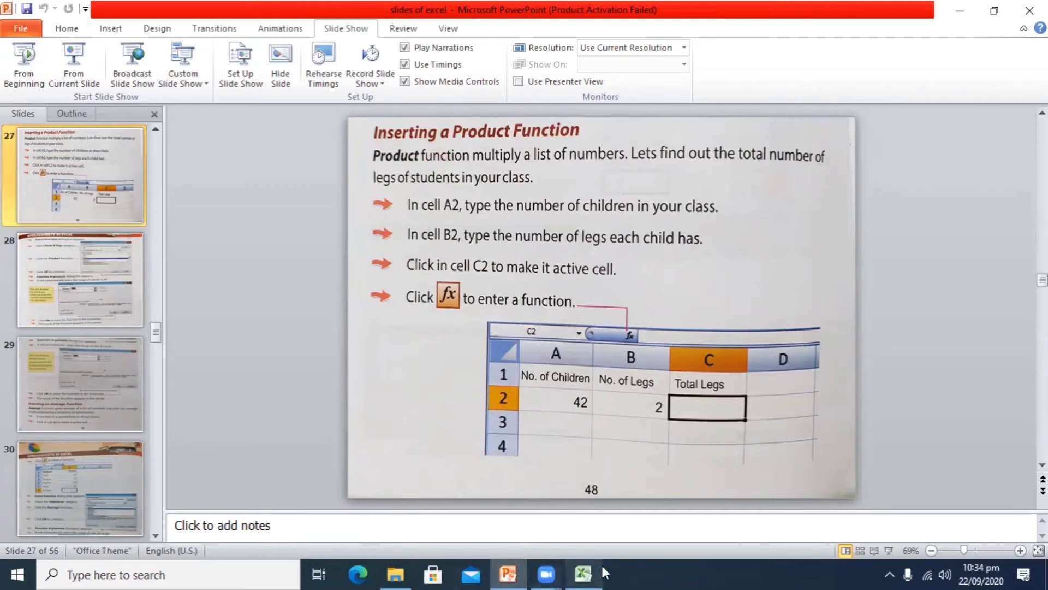
# Switch to Excel and undo the subjects and marks table entries until Sheet5 is empty.
pyautogui.click(582, 572)
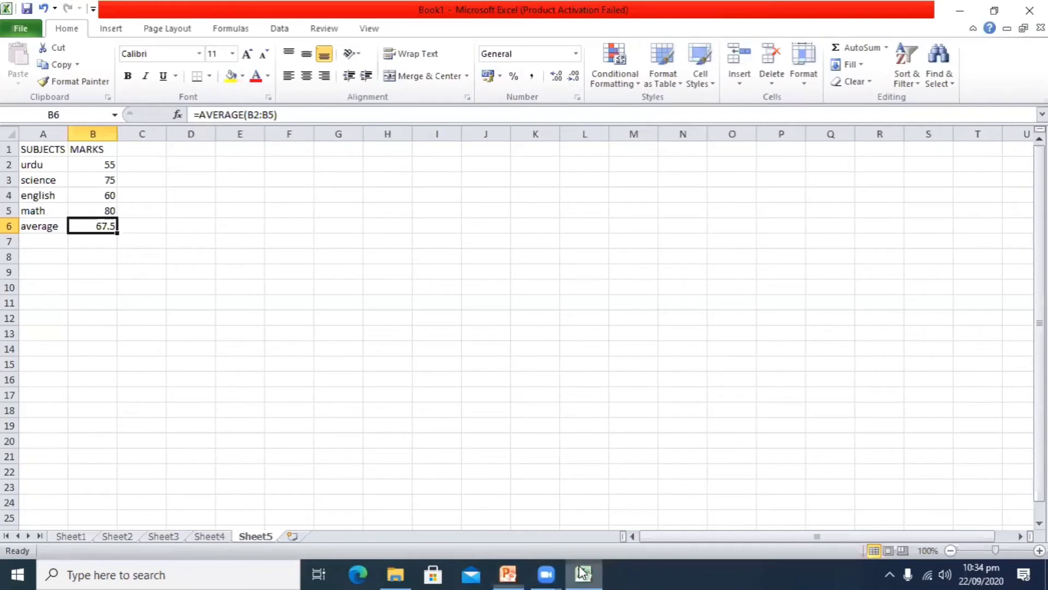
pyautogui.click(43, 8)
pyautogui.click(43, 8)
pyautogui.click(43, 8)
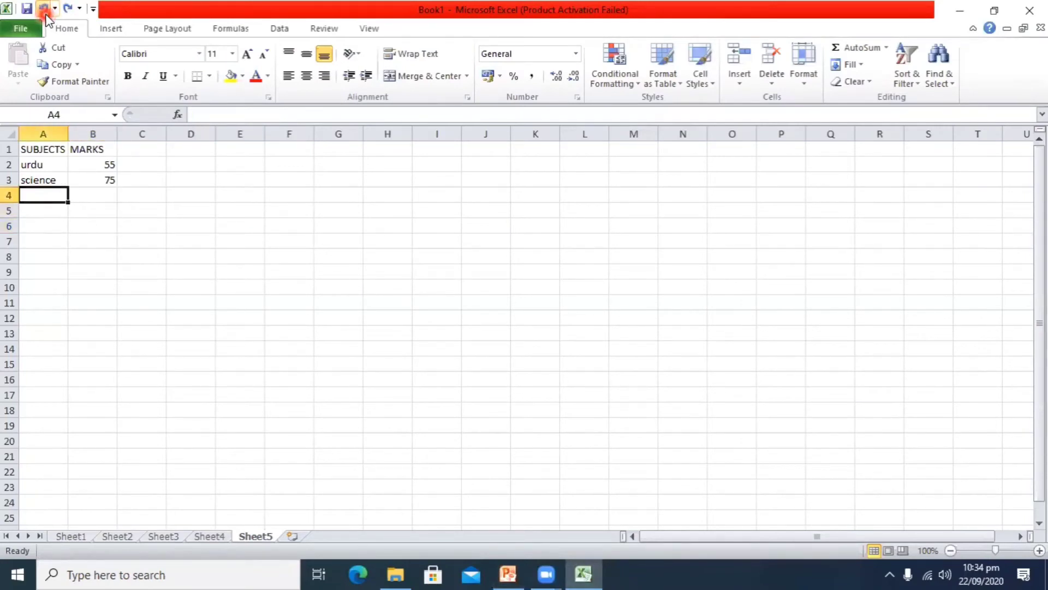
pyautogui.click(43, 9)
pyautogui.click(44, 8)
pyautogui.click(44, 9)
pyautogui.click(44, 8)
pyautogui.click(44, 9)
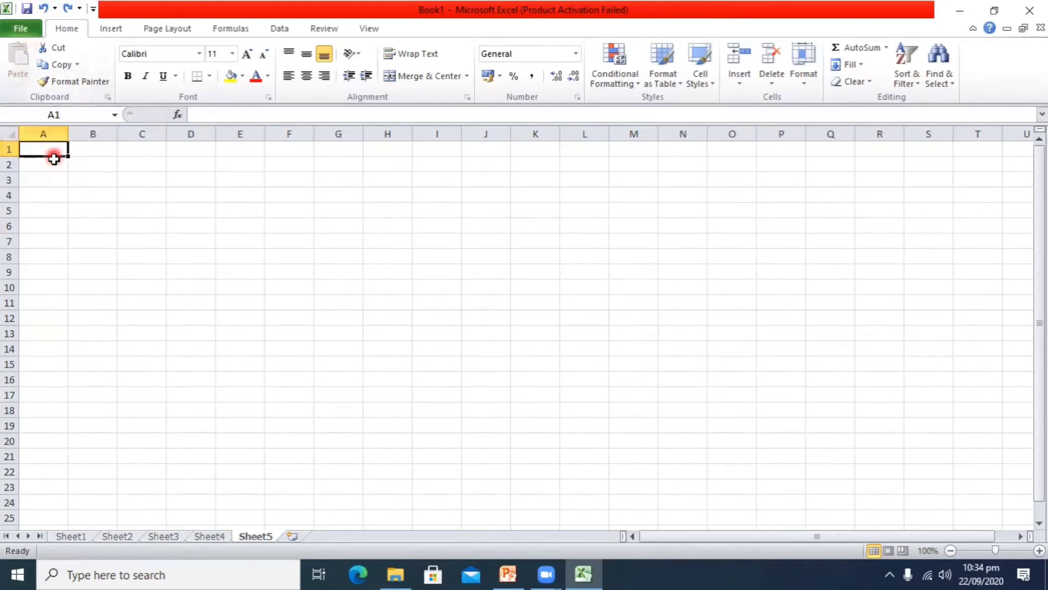
# Enter the heading "no of children" in cell A1 of Sheet5.
pyautogui.doubleClick(53, 151)
pyautogui.write('no')
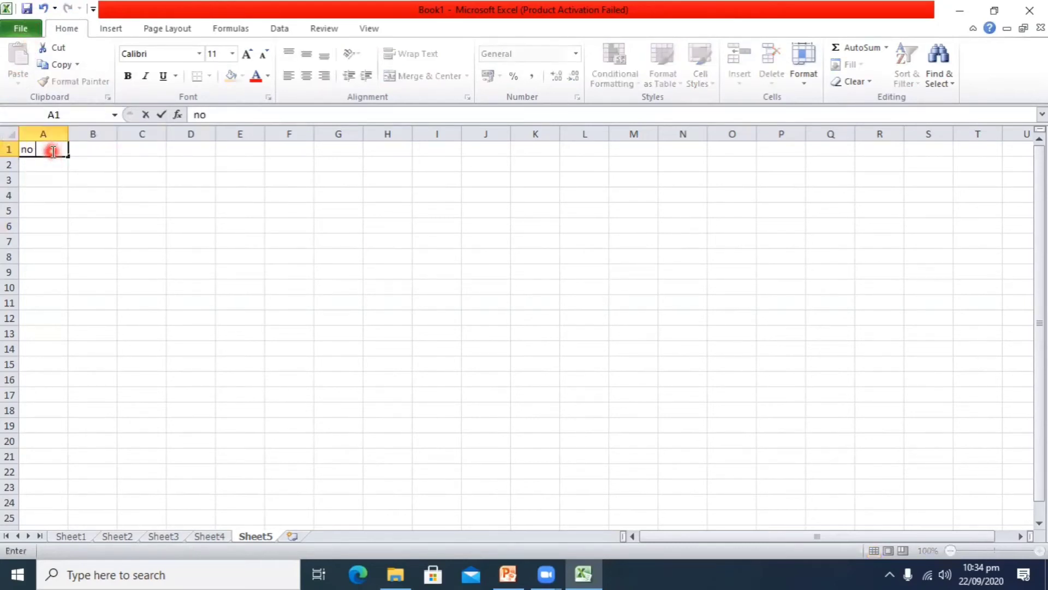
pyautogui.write(' of childr')
pyautogui.write('ea')
pyautogui.press('BackSpace')
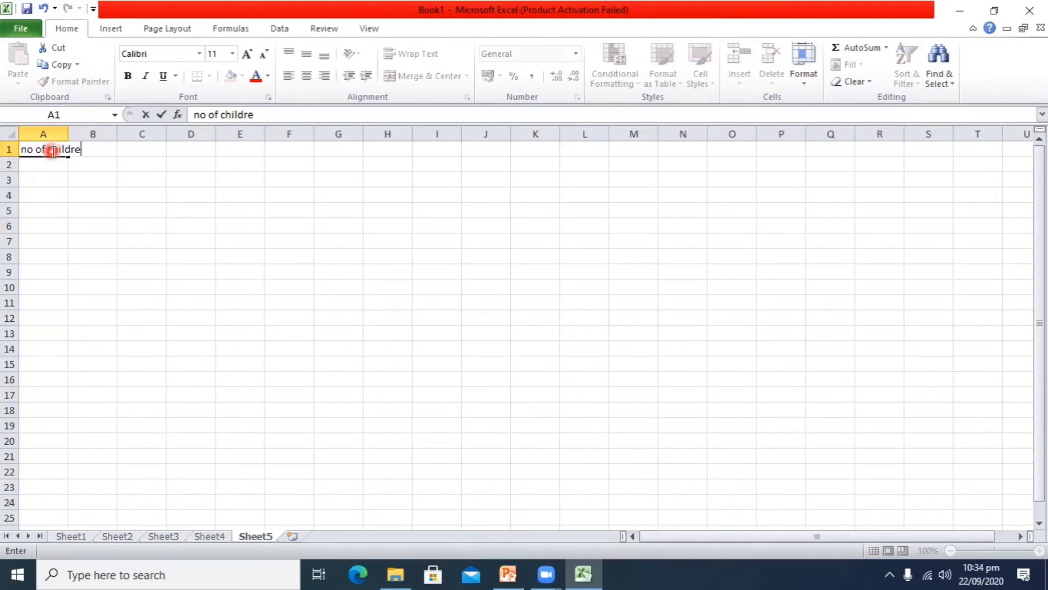
pyautogui.write('n')
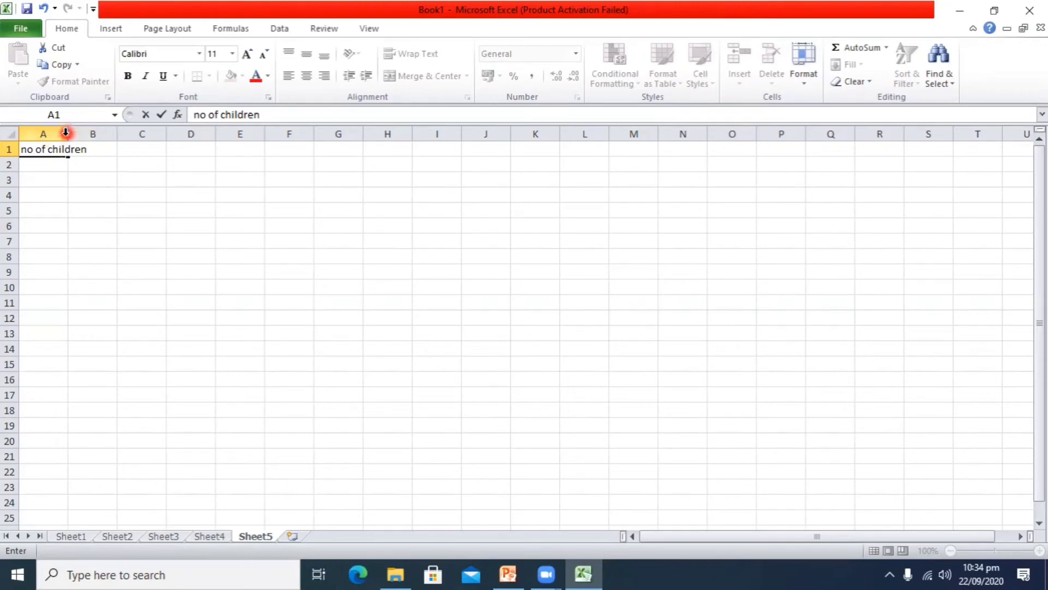
# Widen column A to fit its heading and enter the headings "no of legs" in B1 and "total legs" in C1.
pyautogui.click(64, 134)
pyautogui.moveTo(68, 135); pyautogui.dragTo(90, 136)
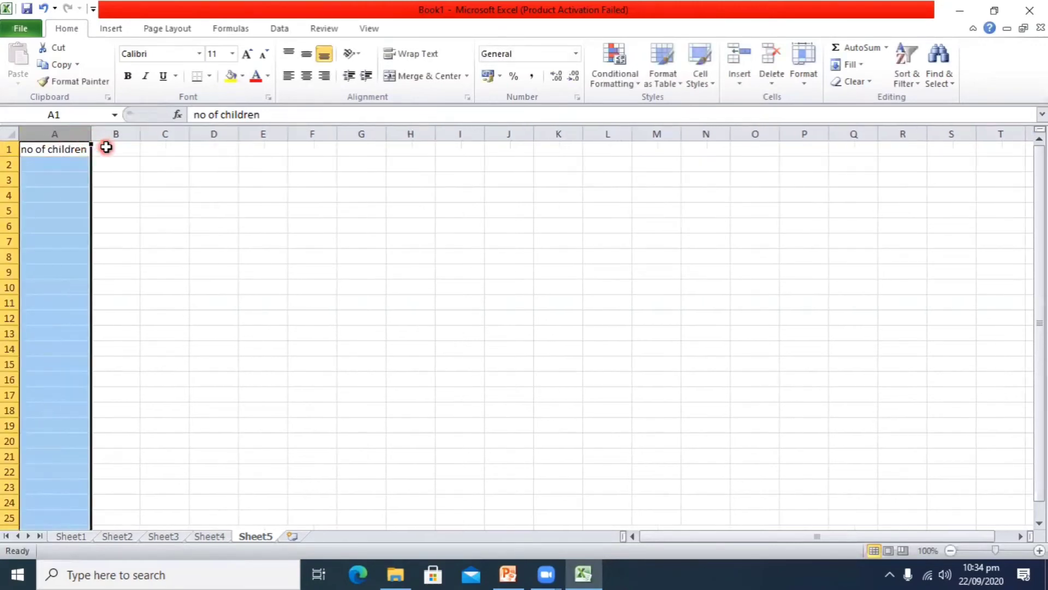
pyautogui.click(103, 145)
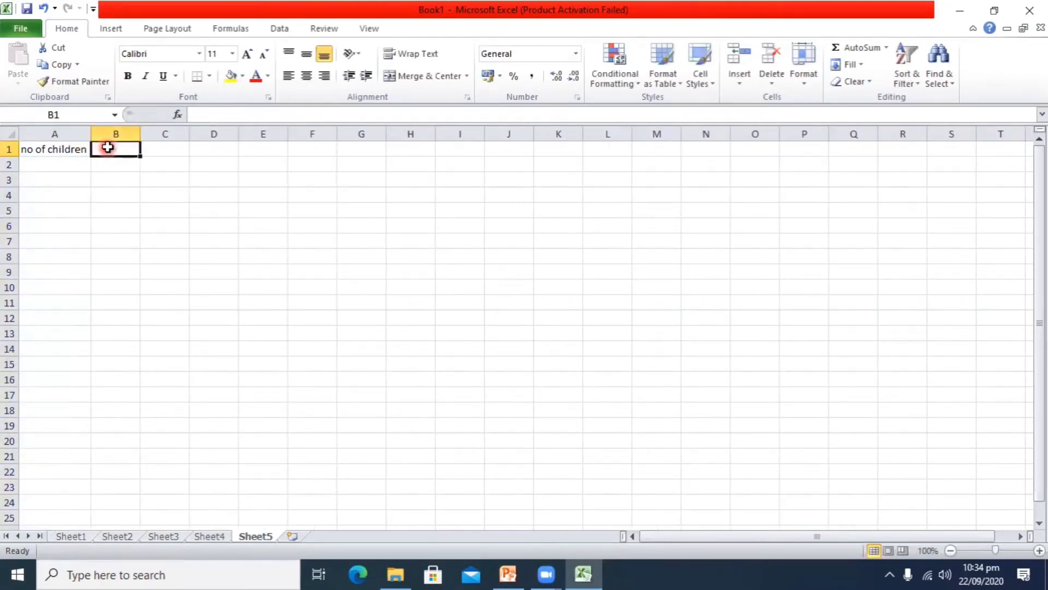
pyautogui.write('no of l')
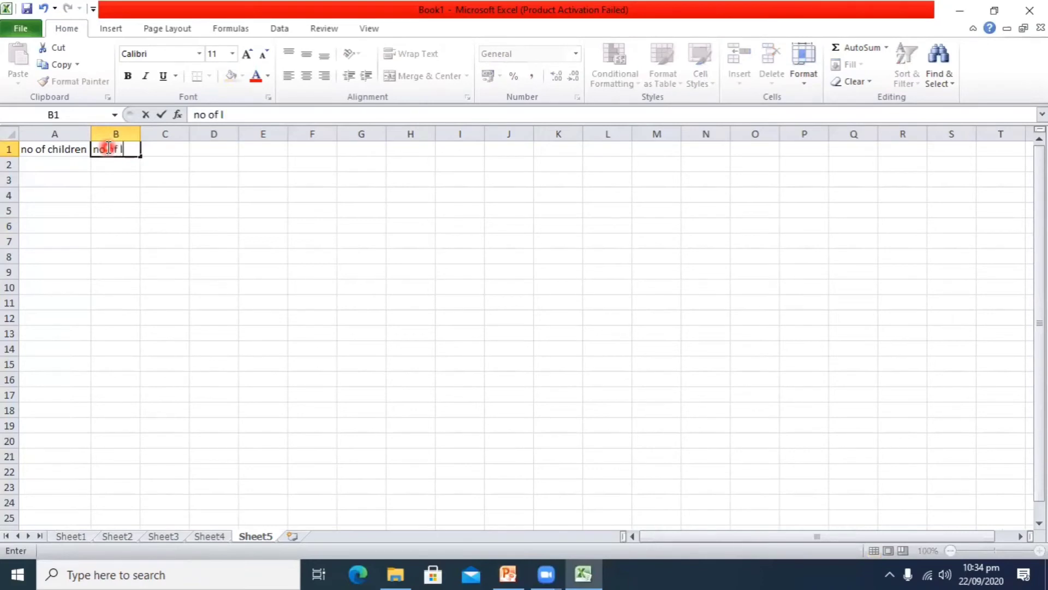
pyautogui.write('egs')
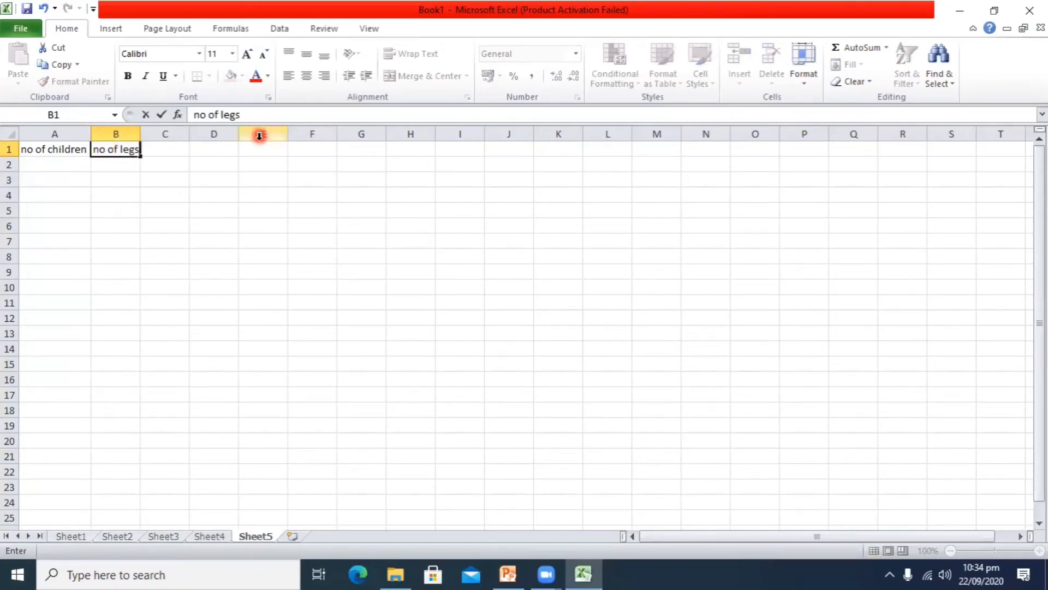
pyautogui.click(173, 146)
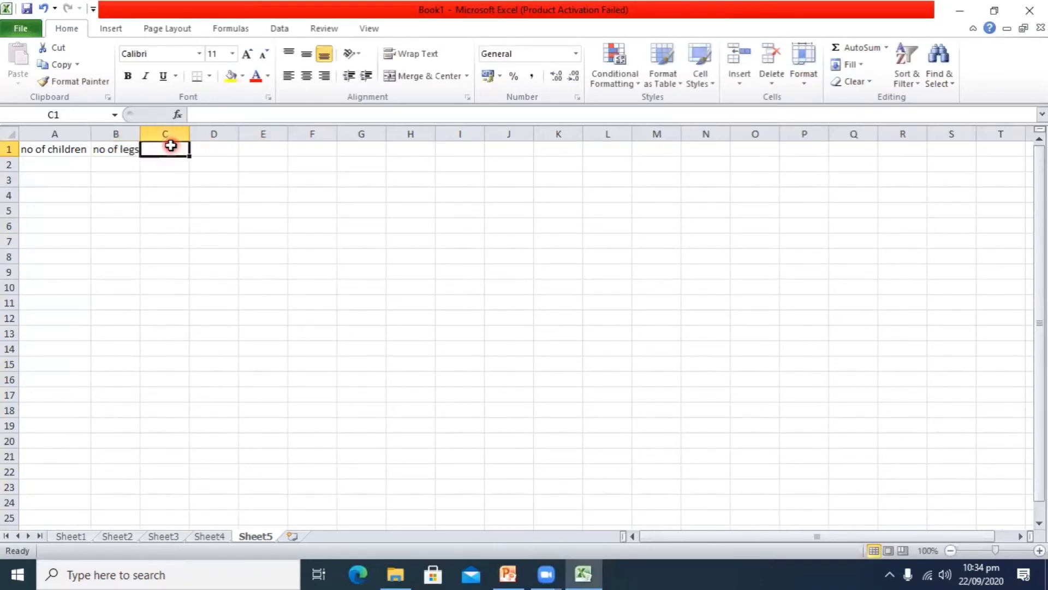
pyautogui.write('total legs')
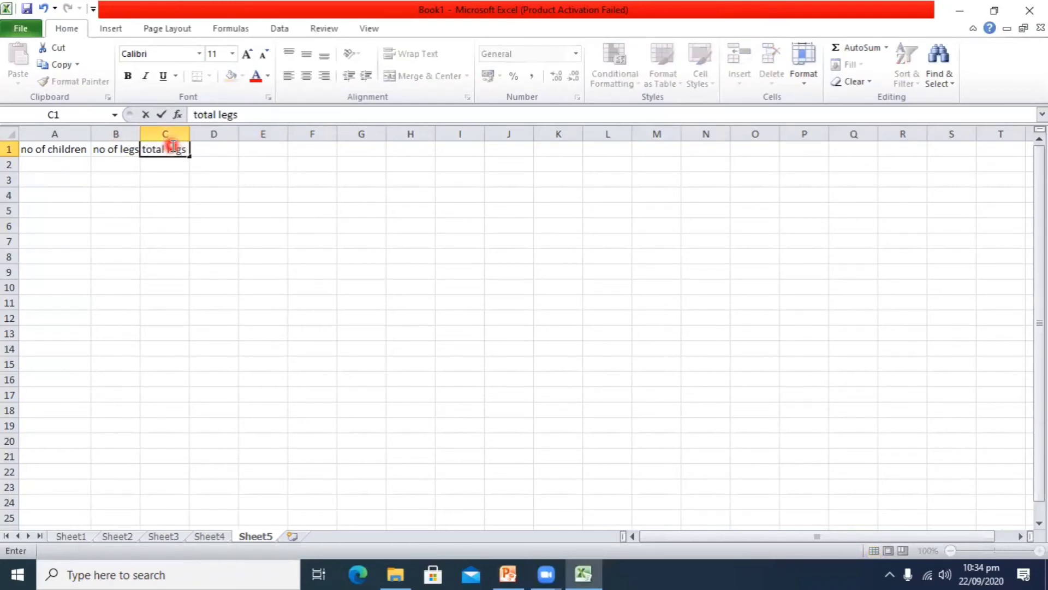
# Enter 42 as the number of children in A2 and 2 as the number of legs in B2.
pyautogui.click(44, 163)
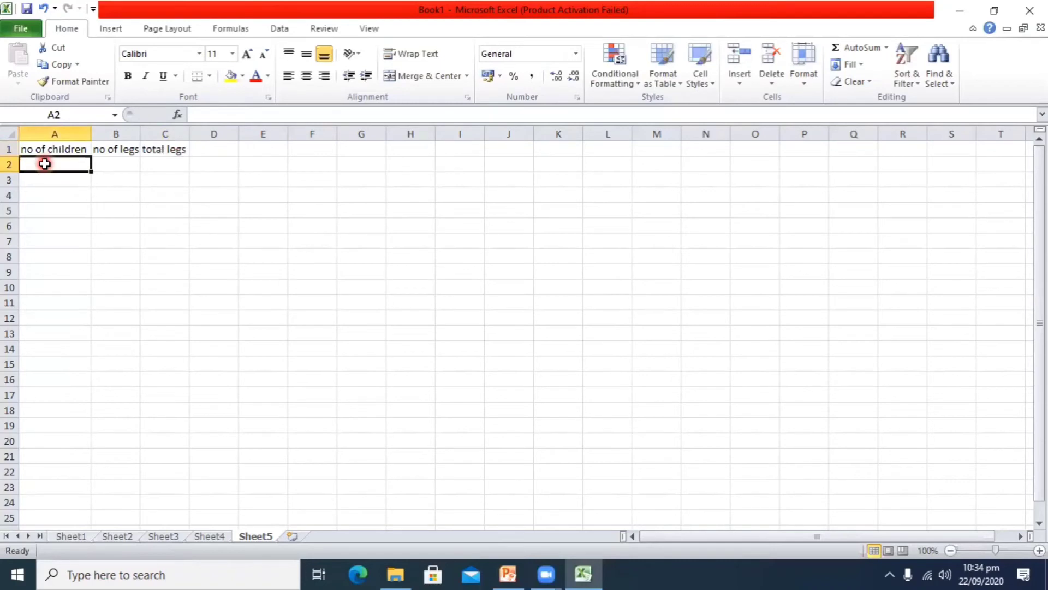
pyautogui.write('42')
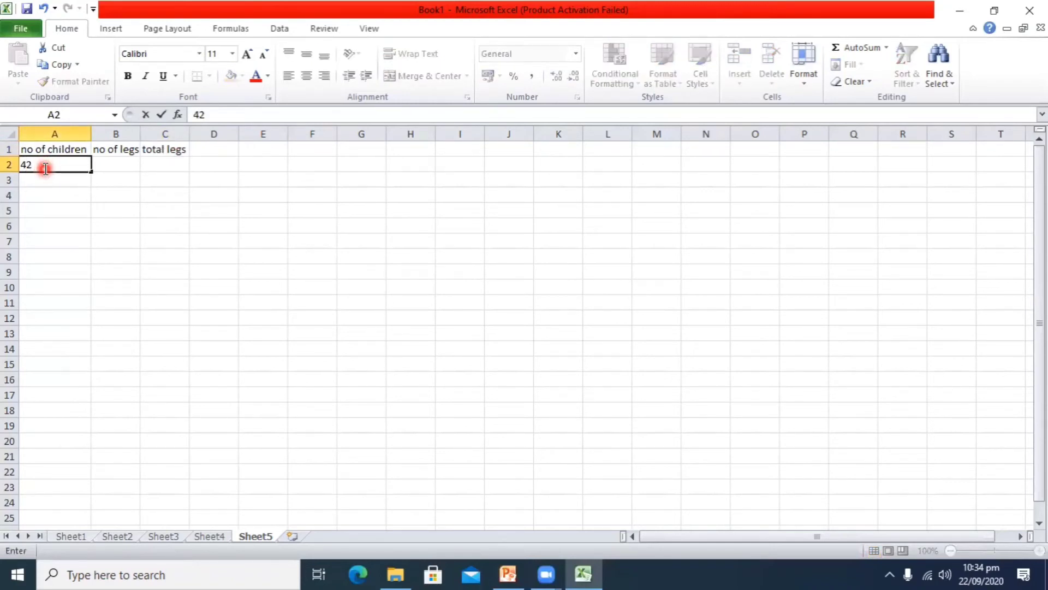
pyautogui.click(109, 168)
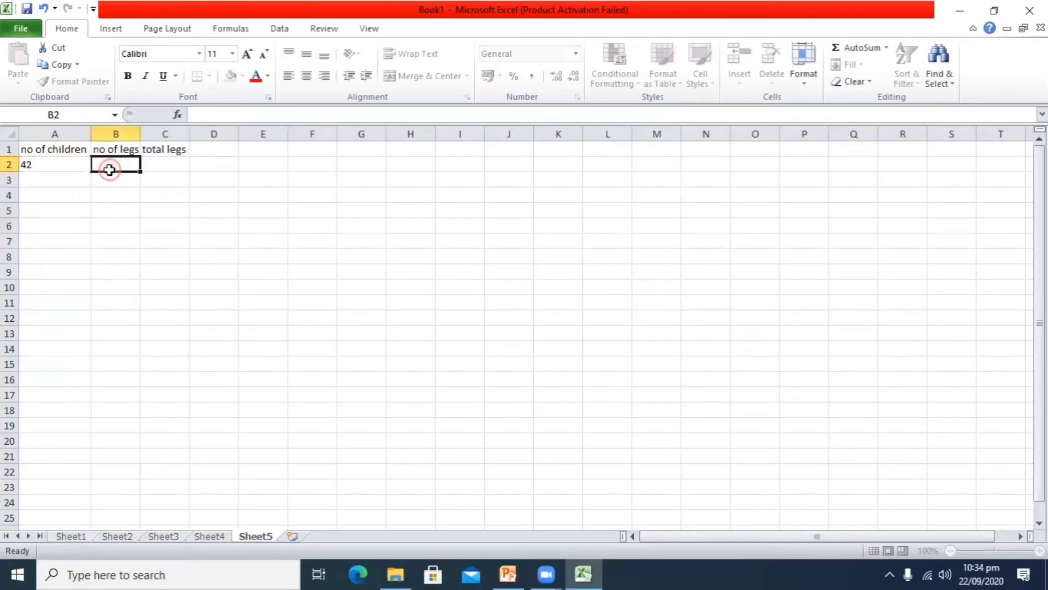
pyautogui.write('2')
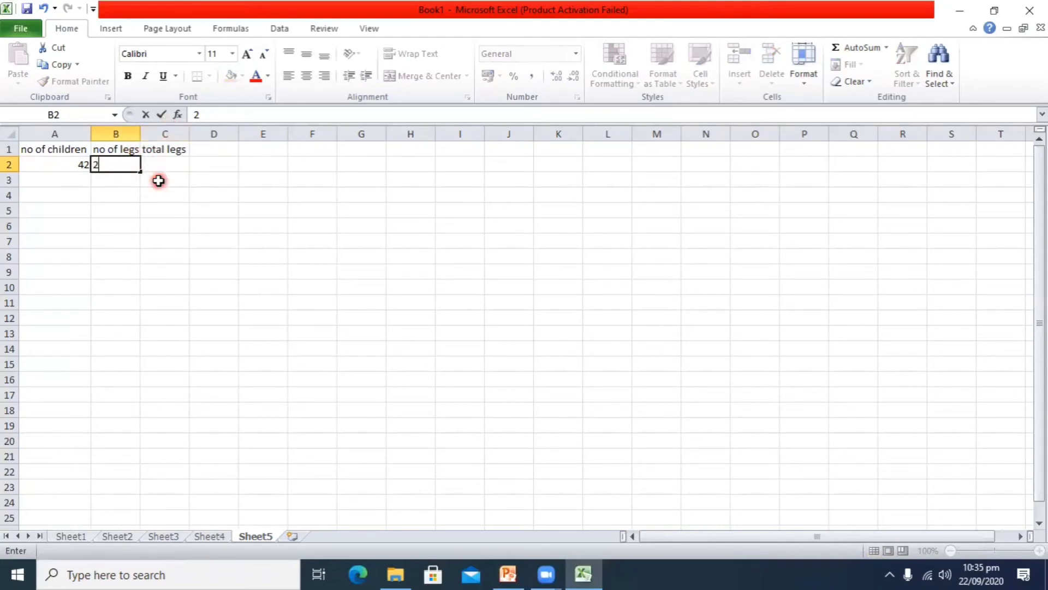
pyautogui.press('Return')
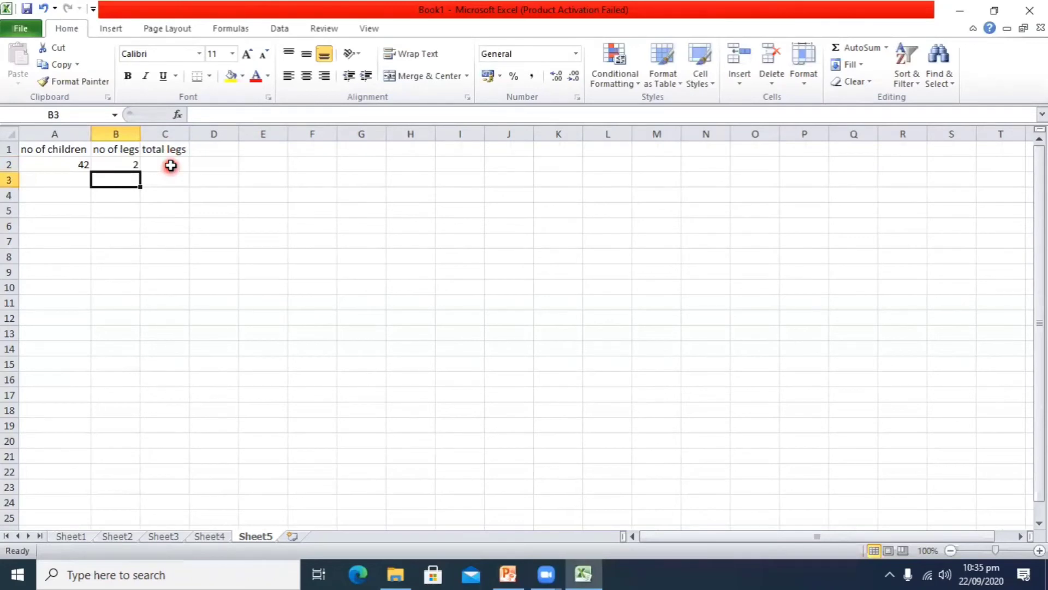
# Insert the PRODUCT function from the Math & Trig category into C2, using the range A2:B2.
pyautogui.click(171, 165)
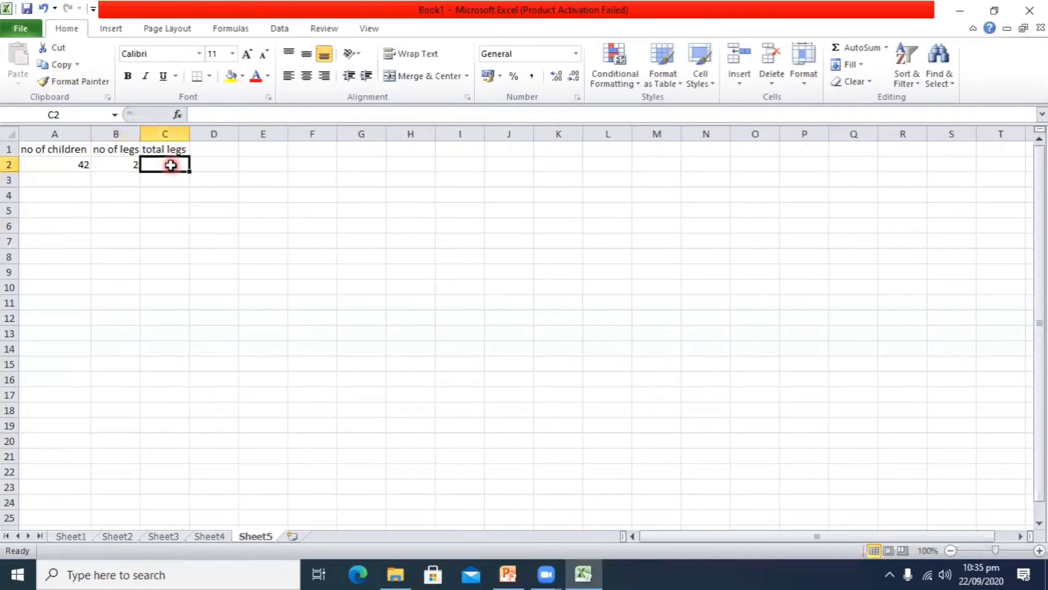
pyautogui.click(180, 115)
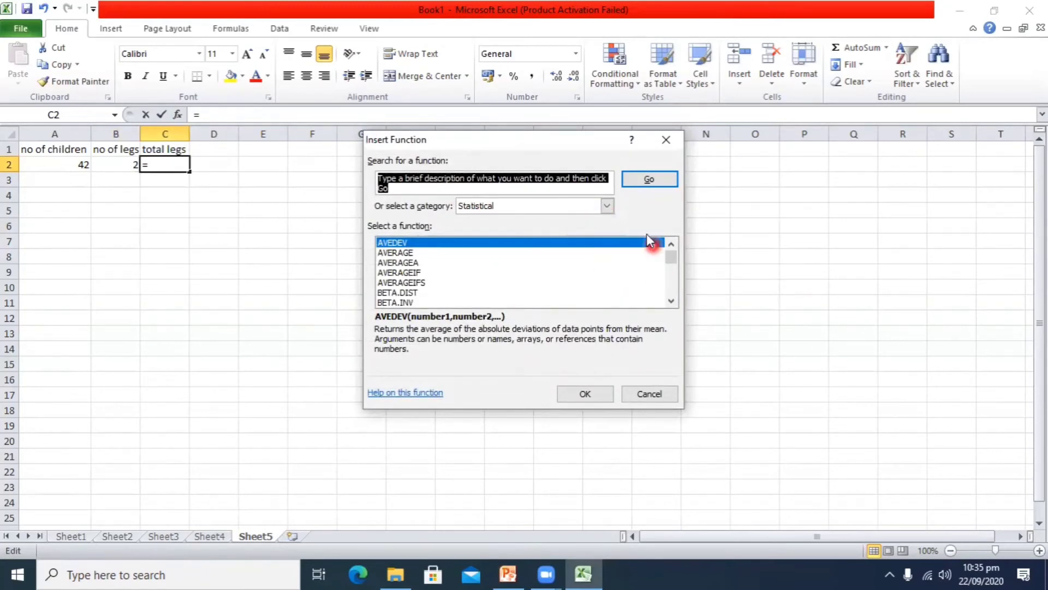
pyautogui.click(607, 206)
pyautogui.click(534, 261)
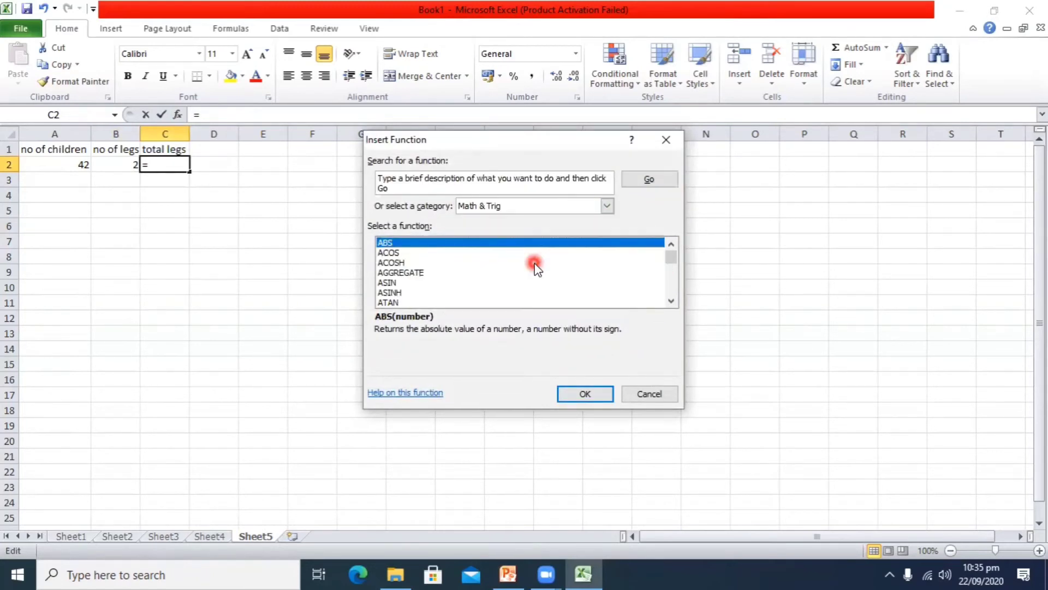
pyautogui.click(673, 302)
pyautogui.click(673, 302)
pyautogui.click(673, 302)
pyautogui.click(673, 302)
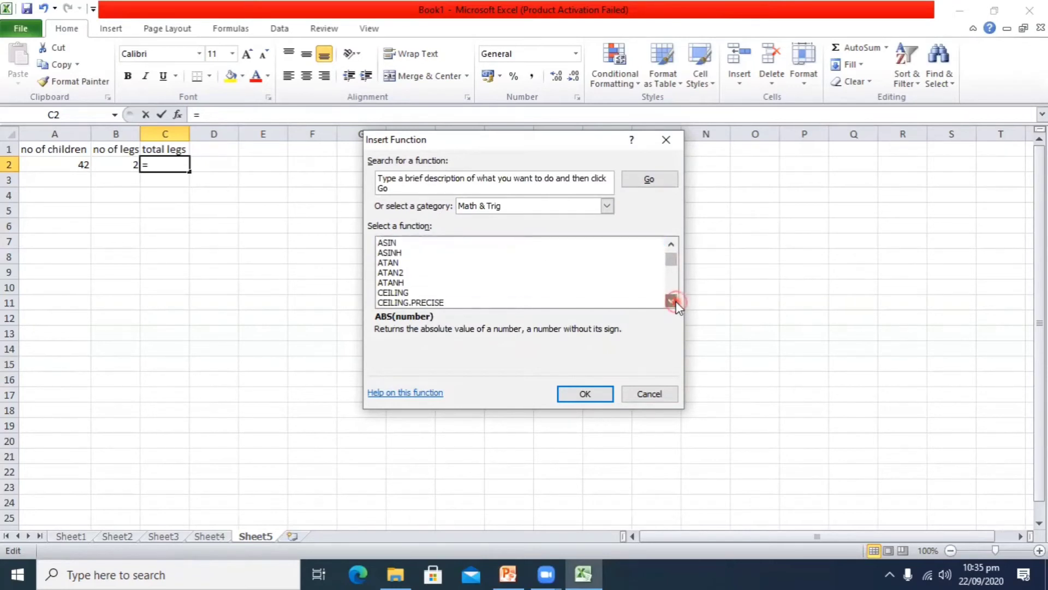
pyautogui.moveTo(672, 266); pyautogui.dragTo(673, 286)
pyautogui.click(671, 248)
pyautogui.click(671, 247)
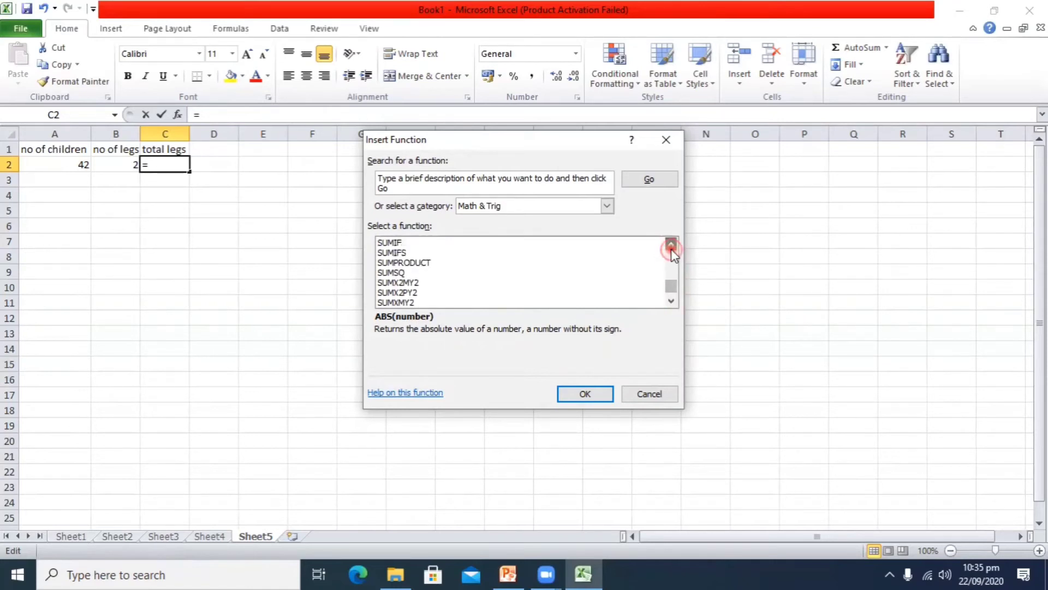
pyautogui.click(672, 247)
pyautogui.click(672, 246)
pyautogui.click(672, 247)
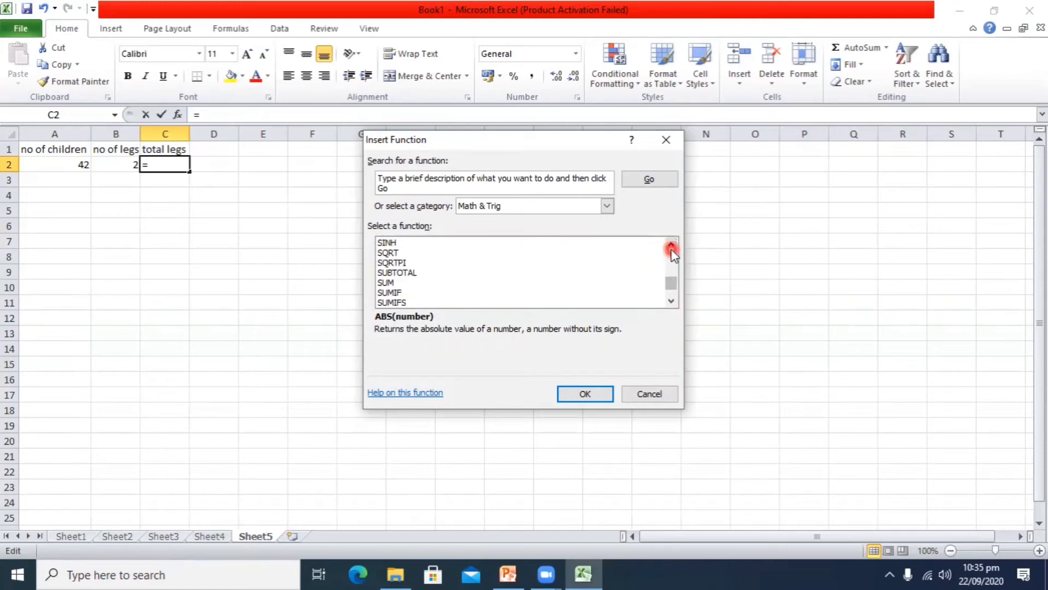
pyautogui.click(672, 246)
pyautogui.click(672, 246)
pyautogui.click(671, 247)
pyautogui.click(672, 246)
pyautogui.click(671, 247)
pyautogui.click(672, 247)
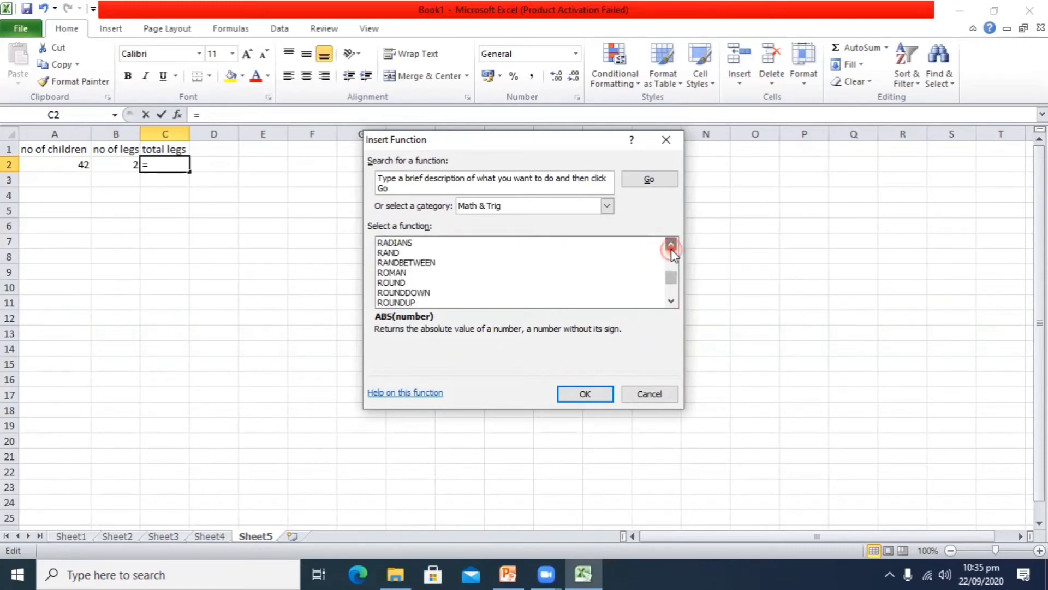
pyautogui.click(672, 247)
pyautogui.click(672, 247)
pyautogui.click(672, 247)
pyautogui.click(398, 283)
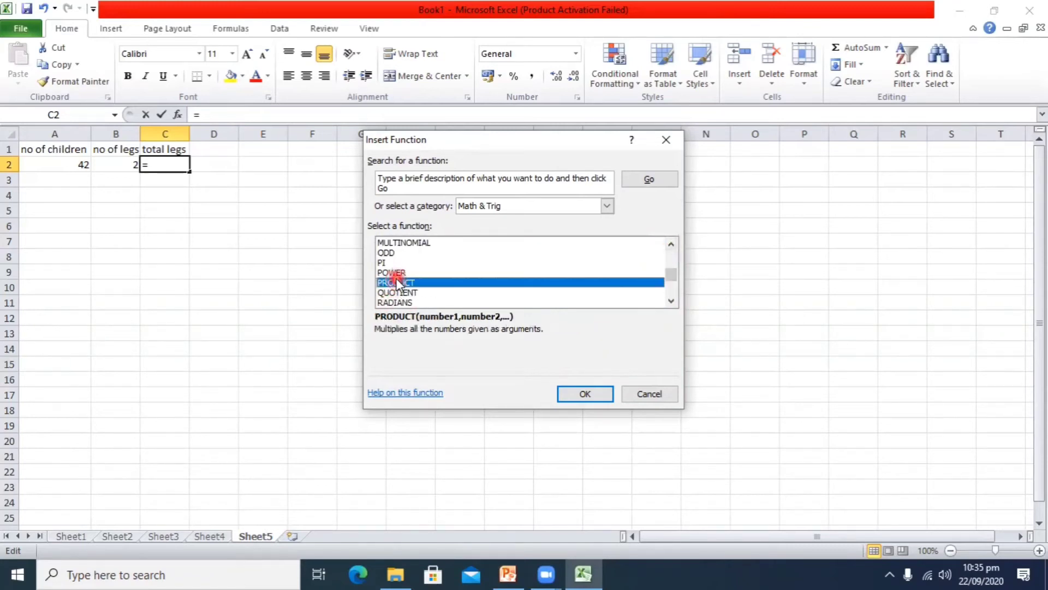
pyautogui.click(599, 395)
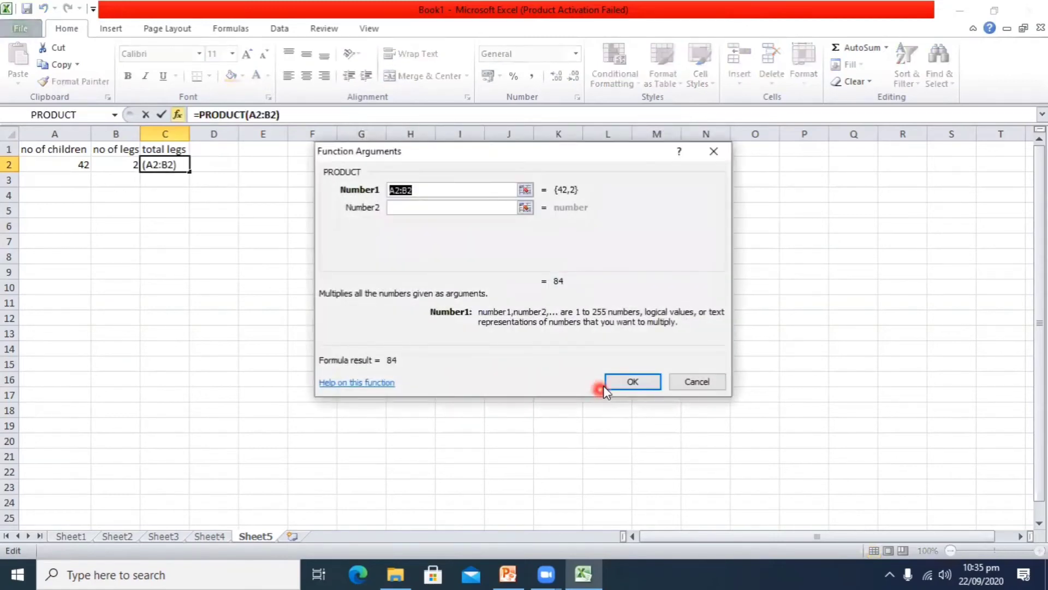
pyautogui.click(622, 384)
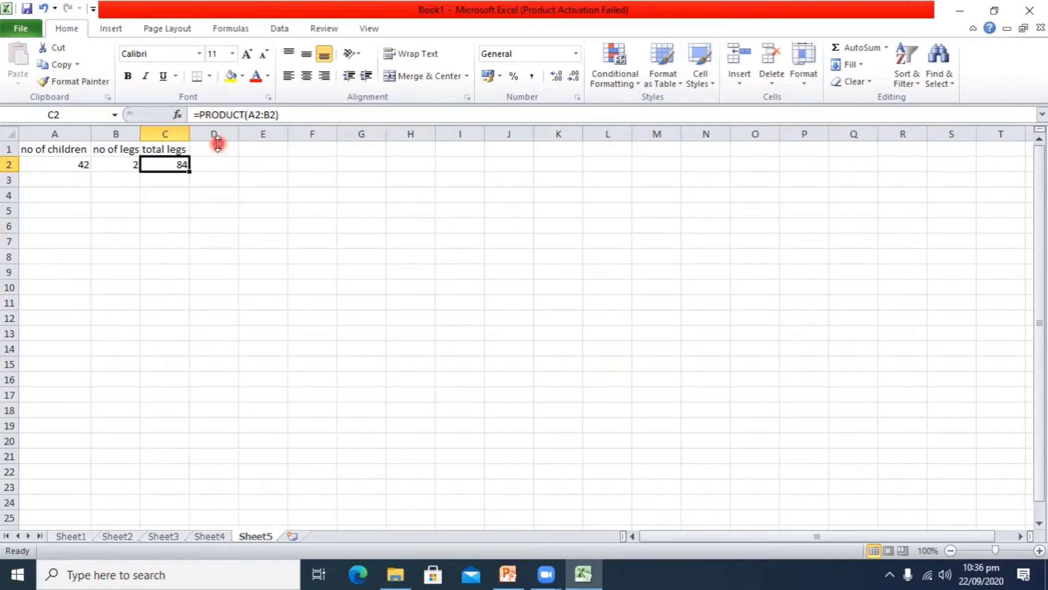
# Switch to PowerPoint and review slides 30 to 32, through the instructions for inserting a Power function.
pyautogui.click(507, 572)
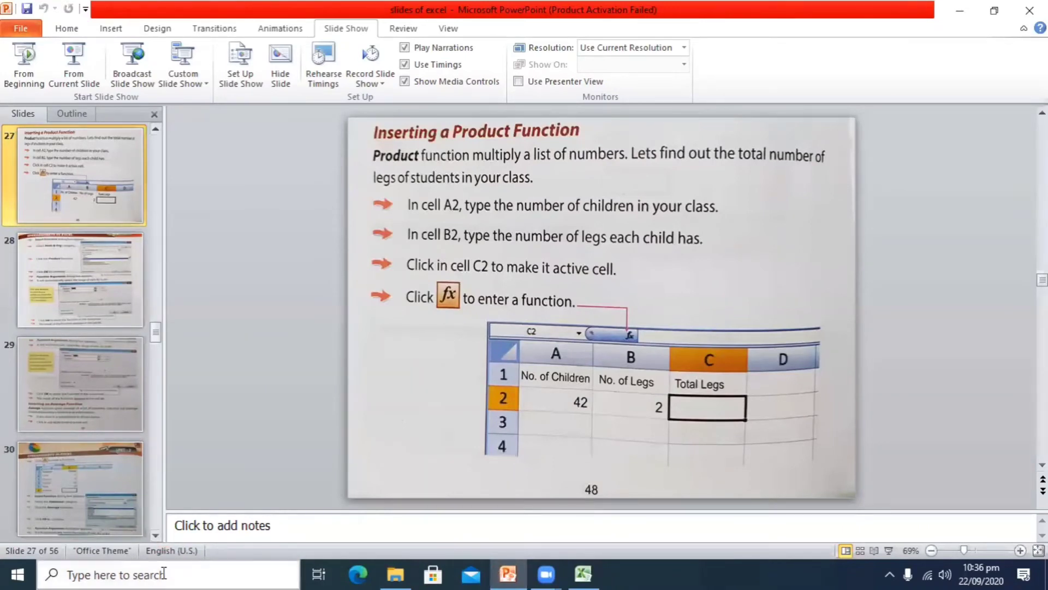
pyautogui.click(109, 502)
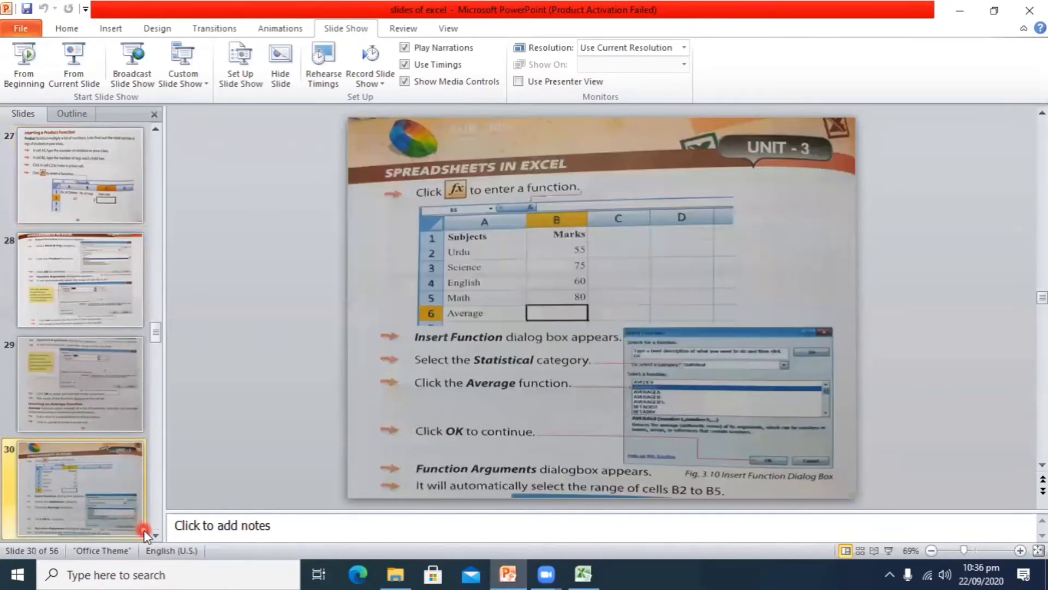
pyautogui.scroll(-1, 138, 530)
pyautogui.click(99, 527)
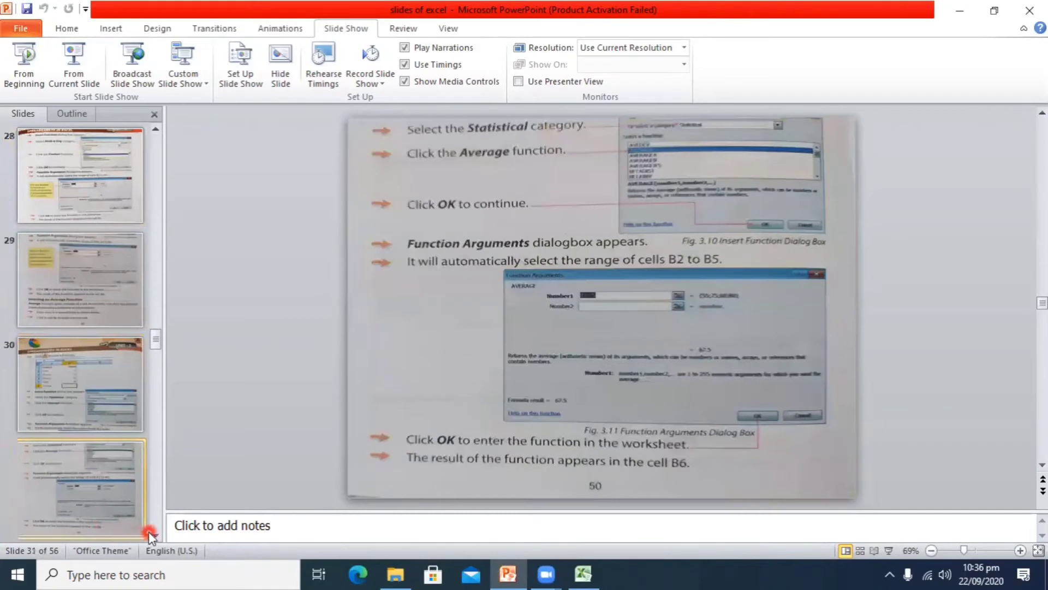
pyautogui.scroll(-1, 149, 532)
pyautogui.click(116, 522)
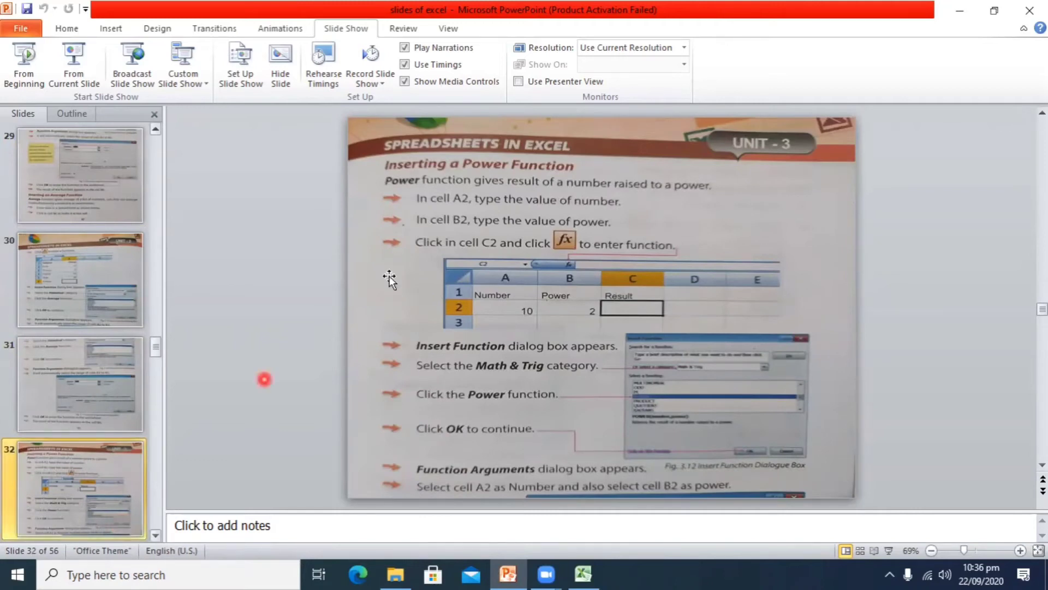
# Switch to Excel and undo the children and legs table entries until Sheet5 is empty.
pyautogui.click(581, 573)
pyautogui.click(44, 9)
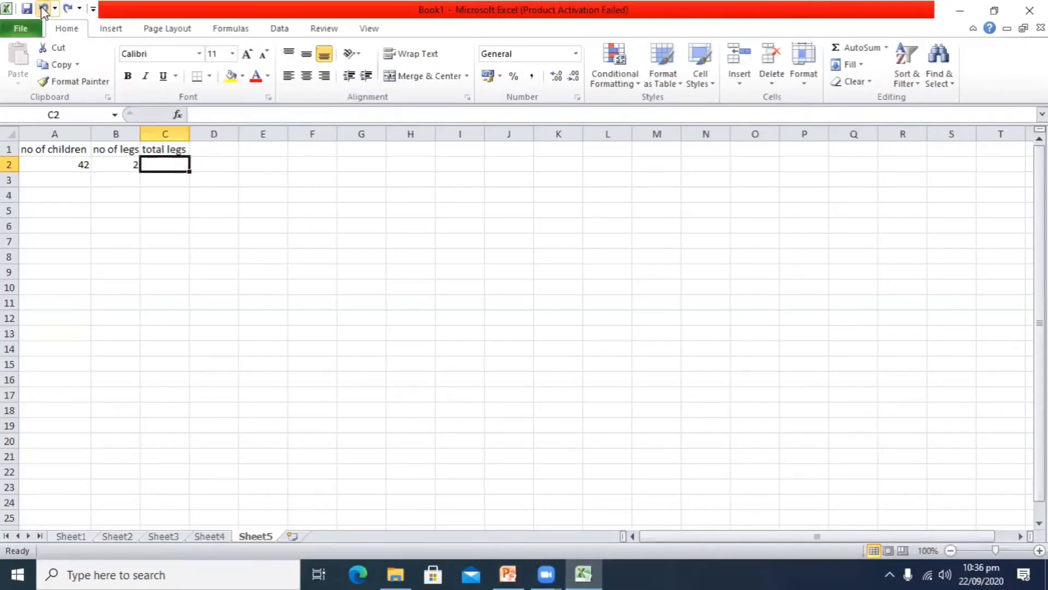
pyautogui.click(43, 9)
pyautogui.click(44, 9)
pyautogui.click(44, 8)
pyautogui.click(44, 9)
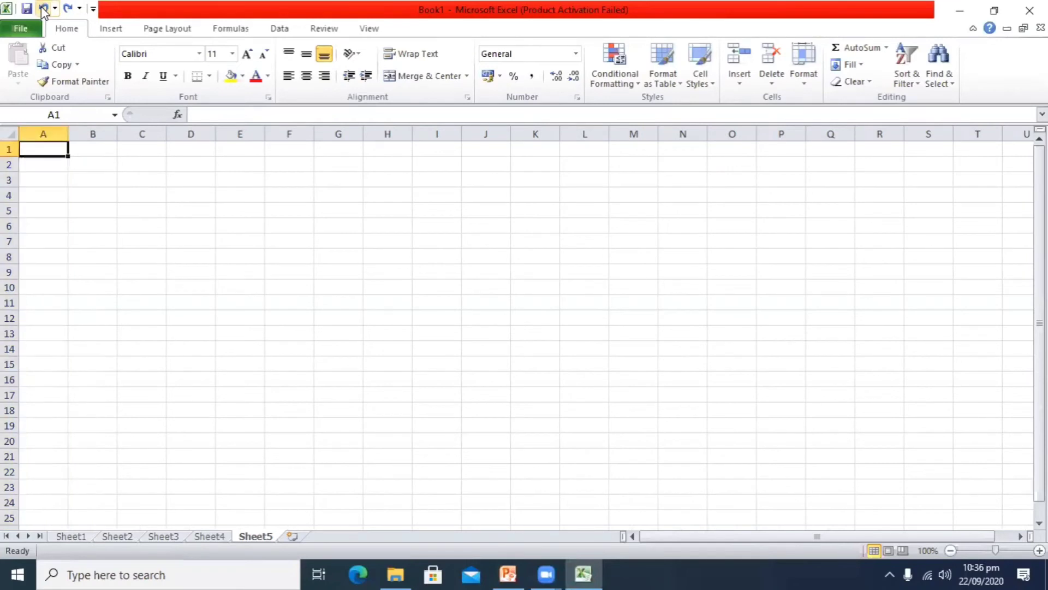
# Enter the headings "number", "power" and "result" in cells A1 to C1 of Sheet5.
pyautogui.doubleClick(46, 145)
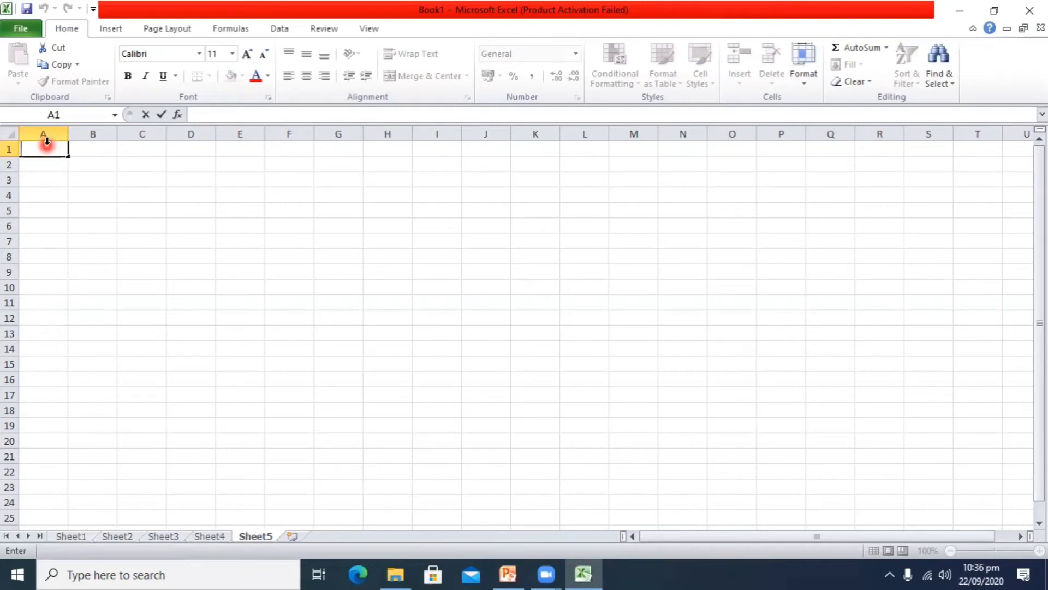
pyautogui.click(254, 28)
pyautogui.click(38, 149)
pyautogui.write('number')
pyautogui.press('Tab')
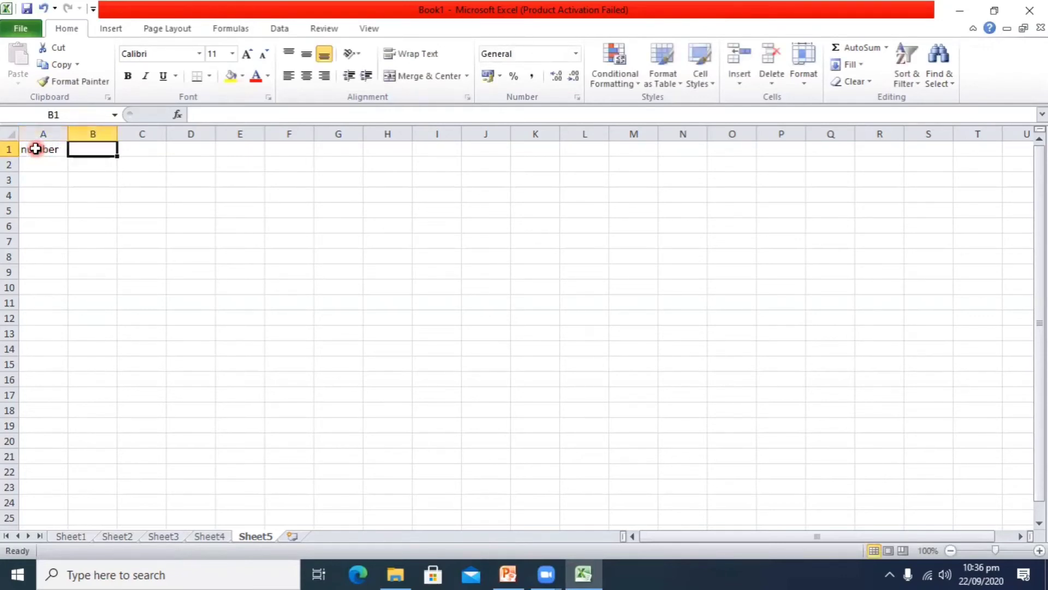
pyautogui.write('power')
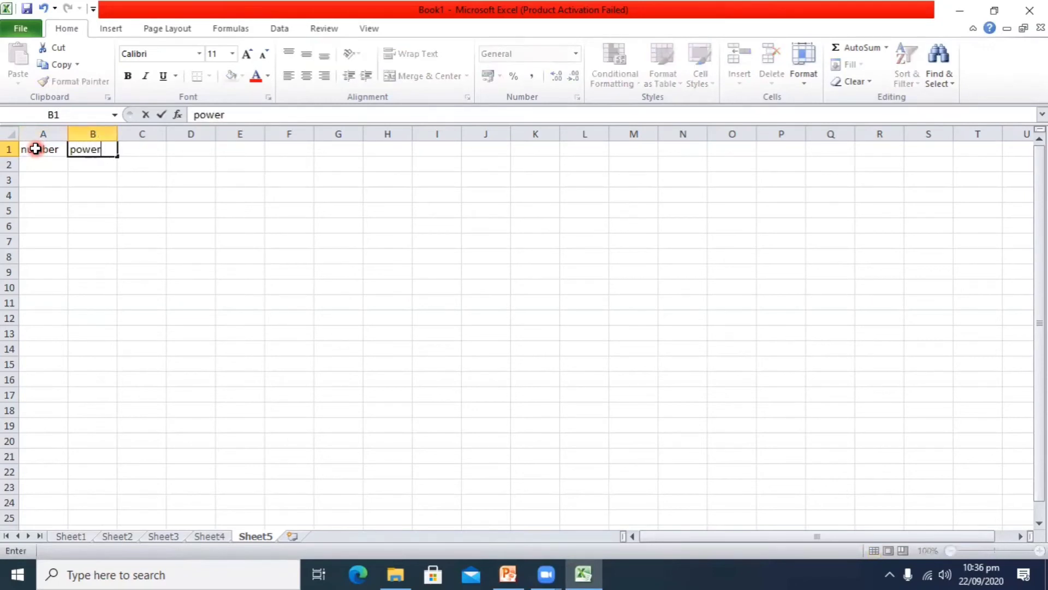
pyautogui.press('Tab')
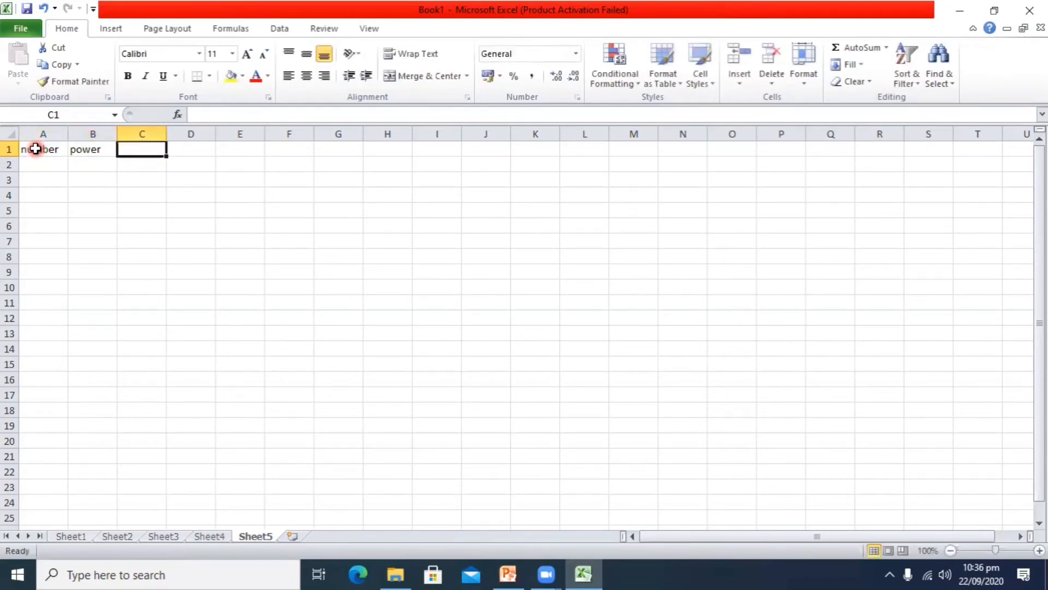
pyautogui.write('resul')
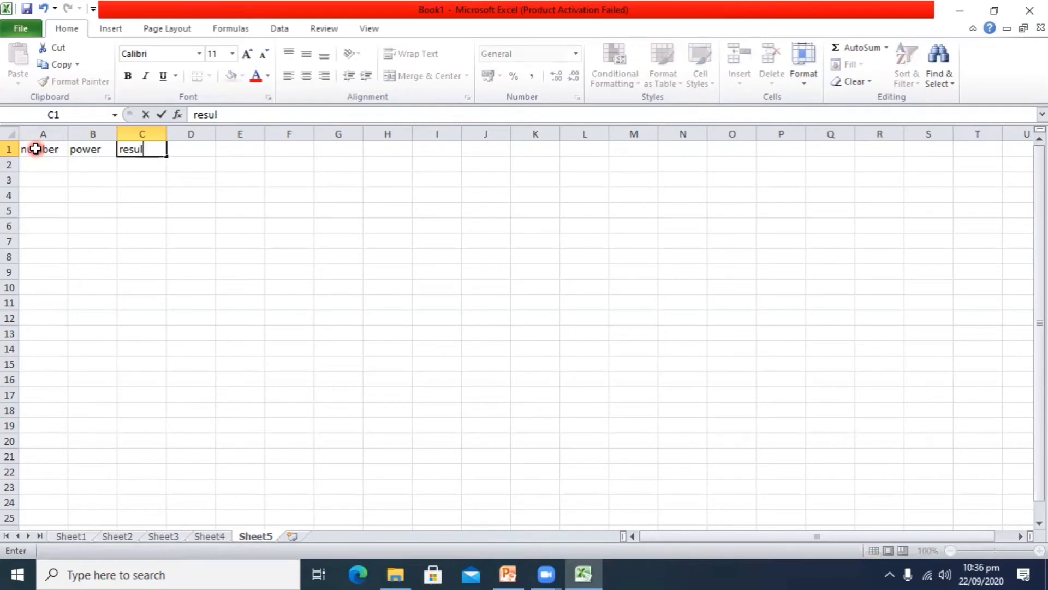
pyautogui.write('t')
pyautogui.press('Return')
# Enter 10 as the number in A2 and 2 as the power in B2.
pyautogui.press('Left')
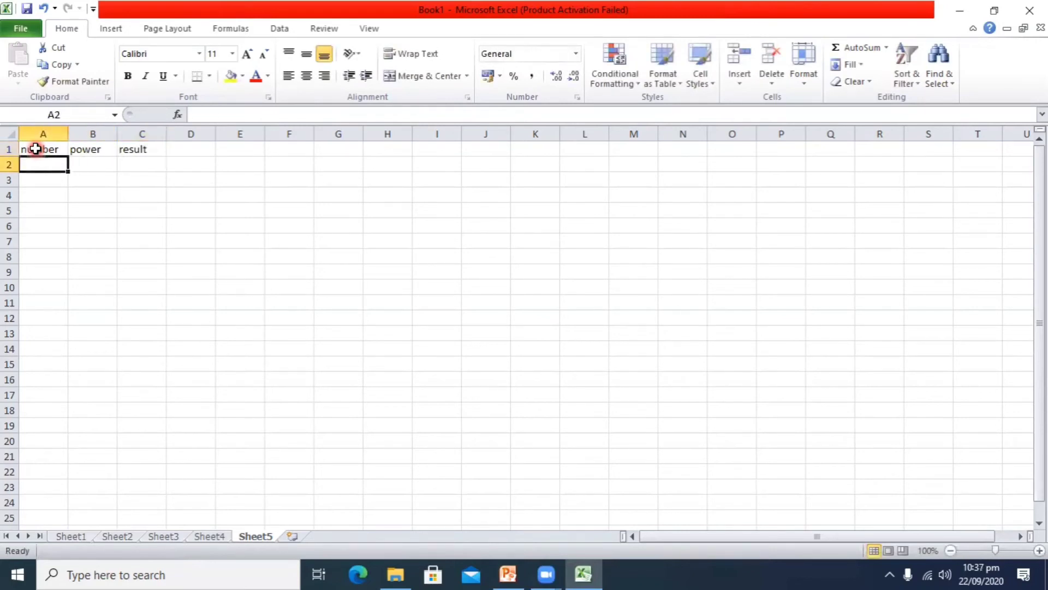
pyautogui.write('10')
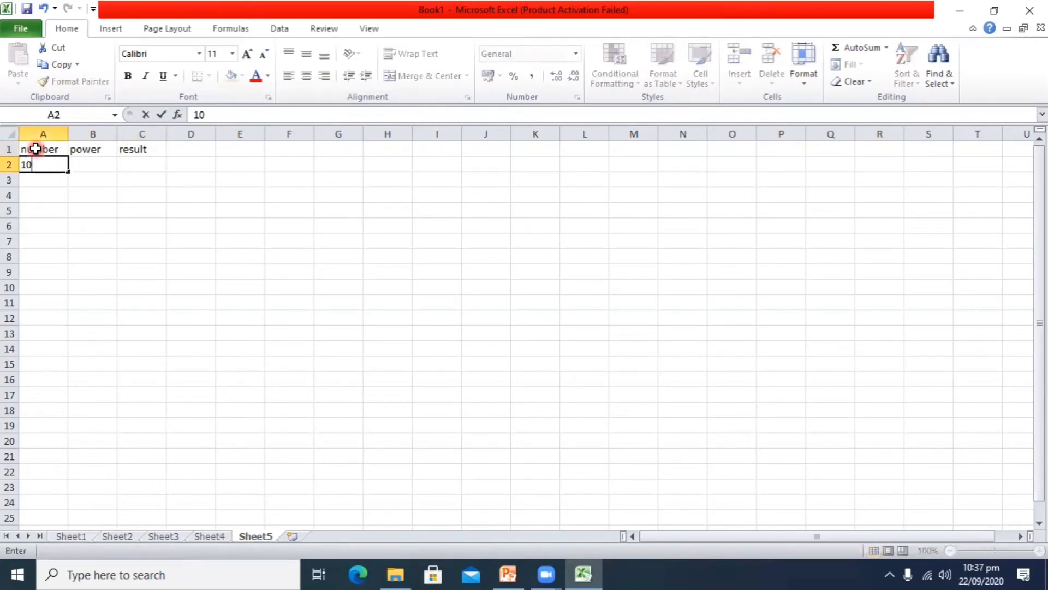
pyautogui.press('Tab')
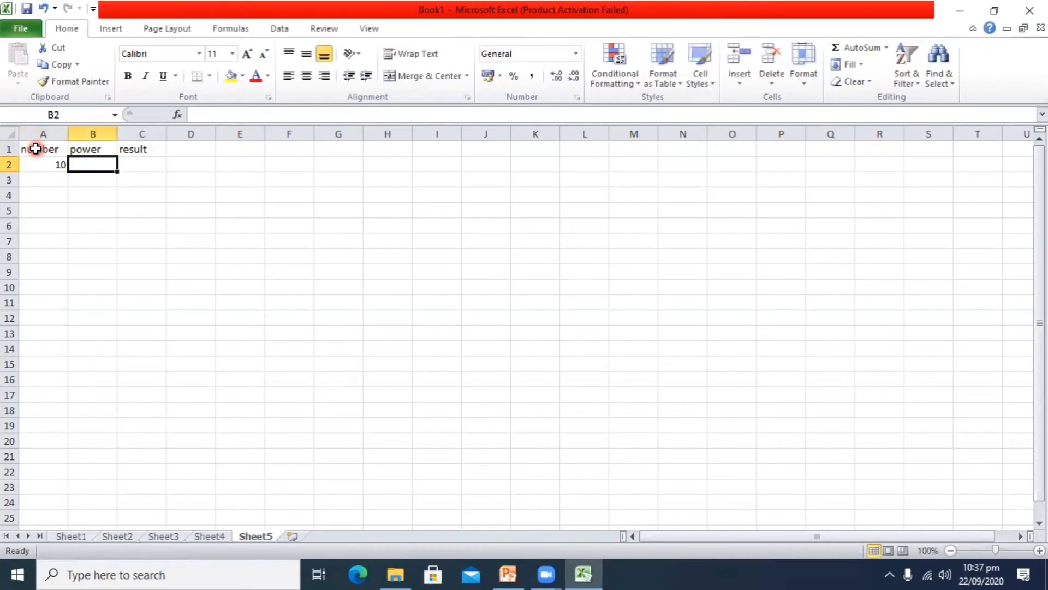
pyautogui.write('2')
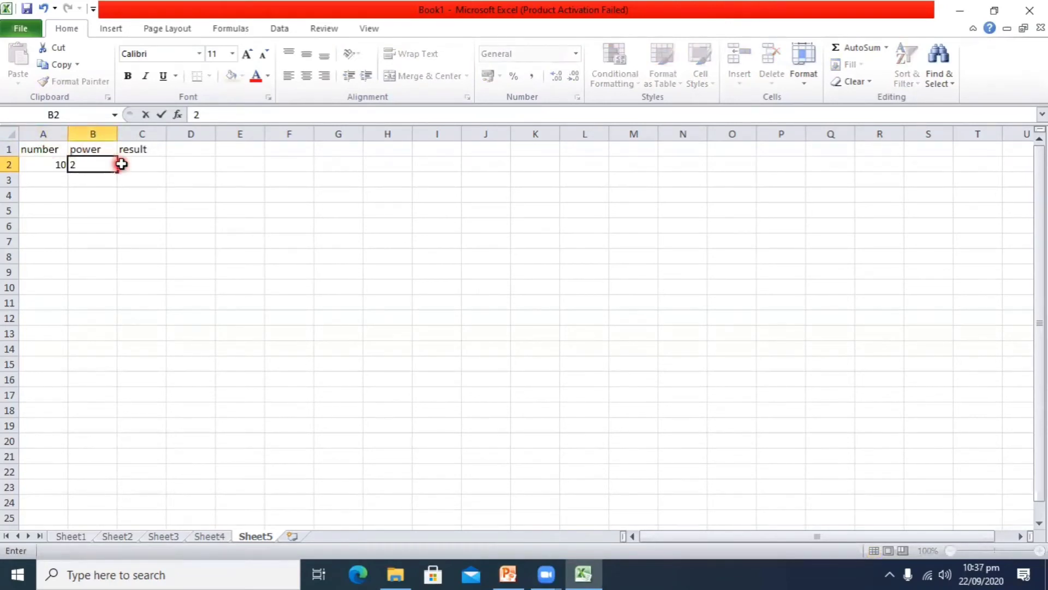
pyautogui.click(121, 163)
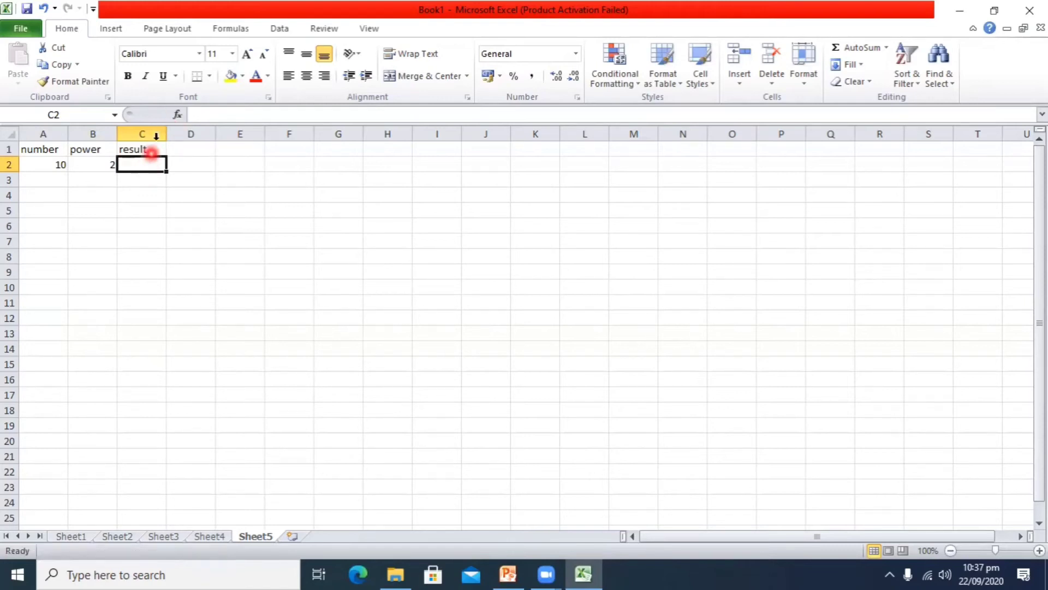
# Insert the POWER function from the Math & Trig category into C2, with number 10 and power 2.
pyautogui.click(180, 115)
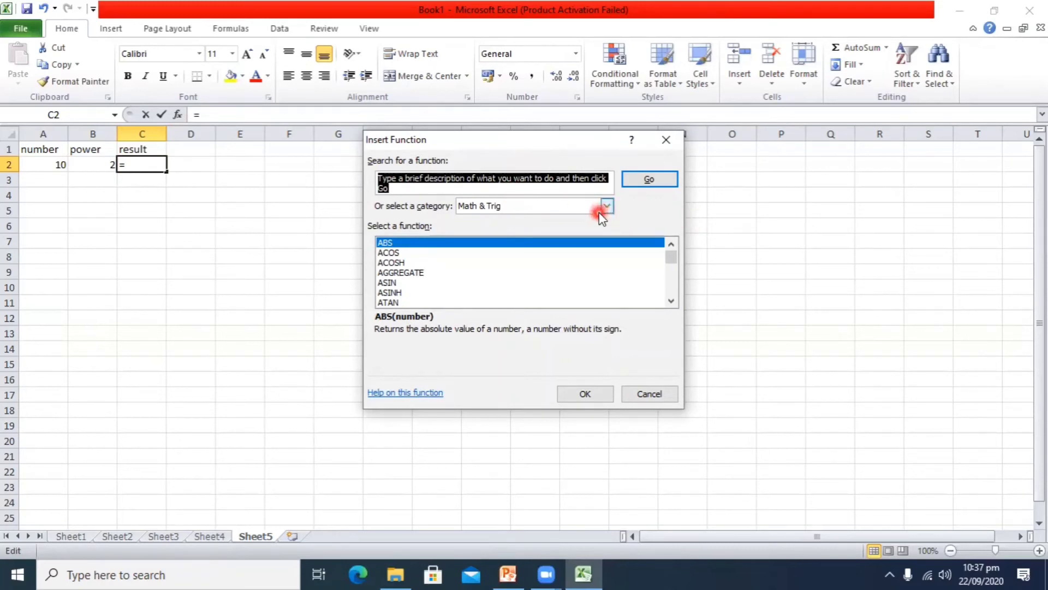
pyautogui.moveTo(671, 257); pyautogui.dragTo(673, 274)
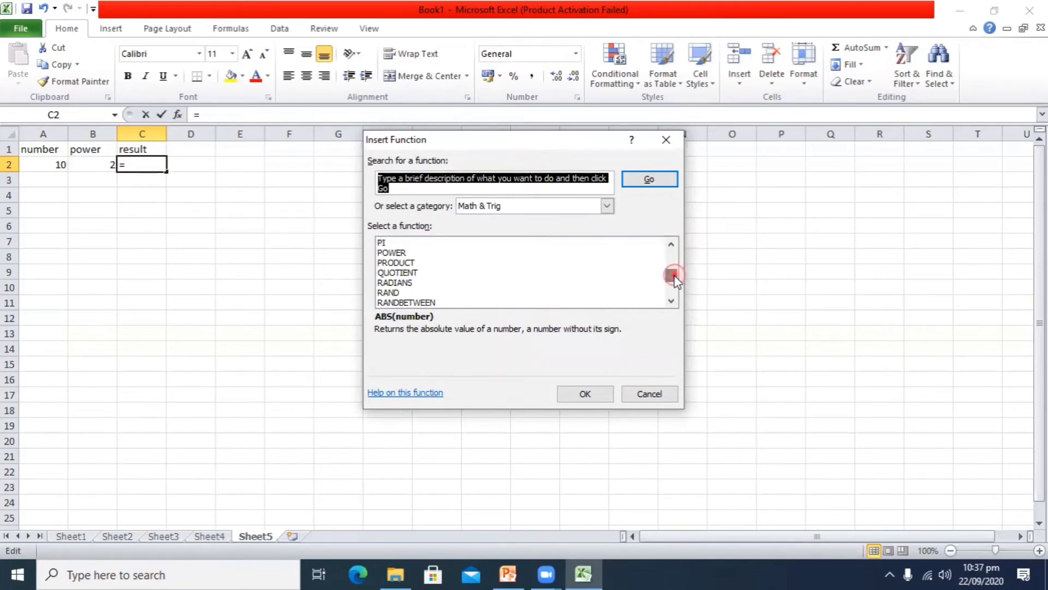
pyautogui.click(394, 254)
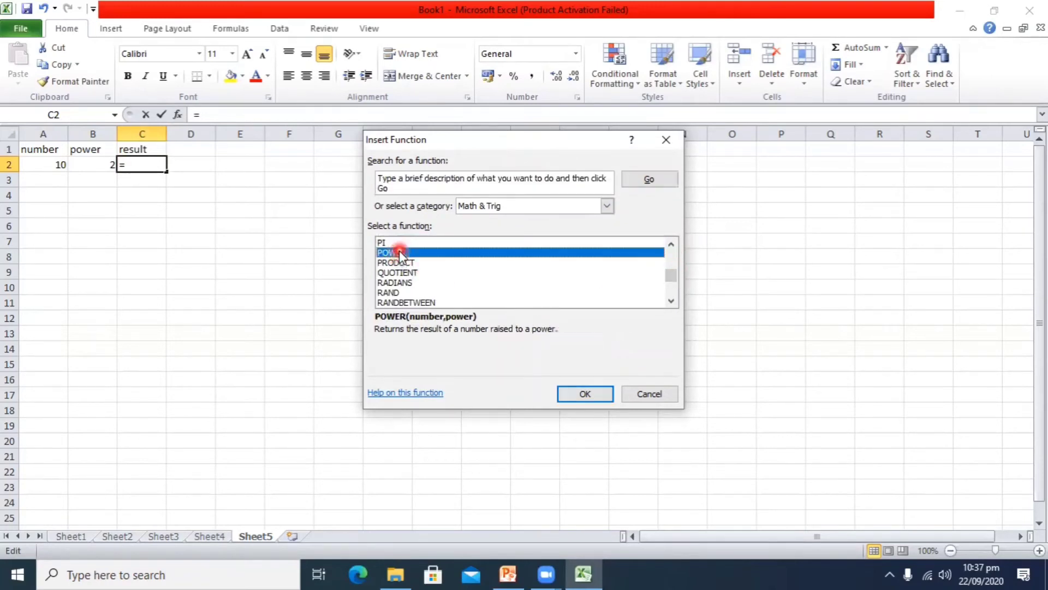
pyautogui.click(581, 388)
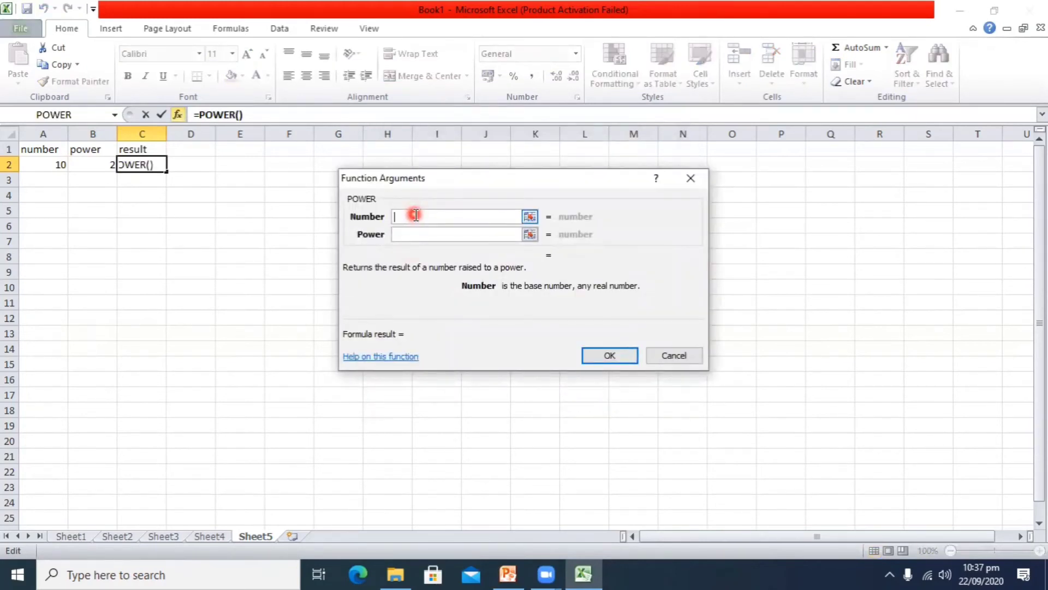
pyautogui.write('10')
pyautogui.click(410, 237)
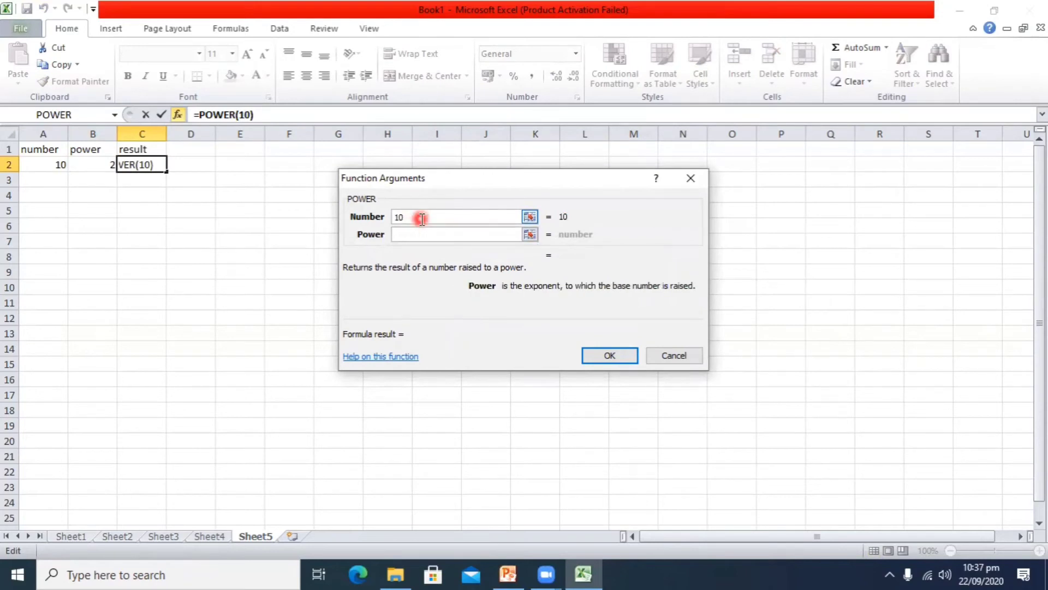
pyautogui.write('2')
pyautogui.click(615, 355)
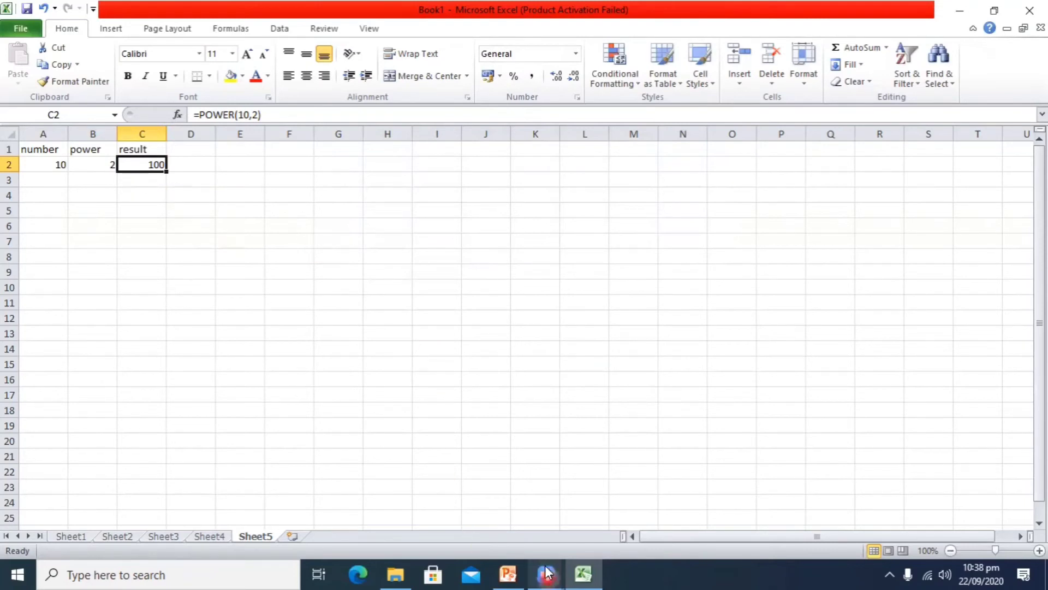
# Switch to PowerPoint and review slides 33 and 34, through the instructions for inserting a SQRT function.
pyautogui.click(516, 573)
pyautogui.click(155, 535)
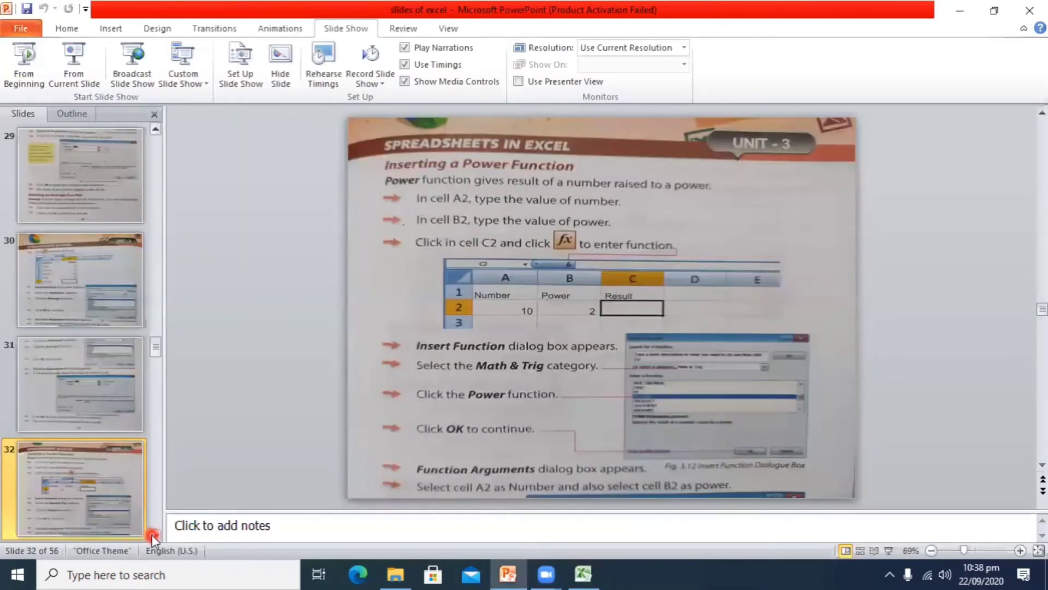
pyautogui.click(118, 492)
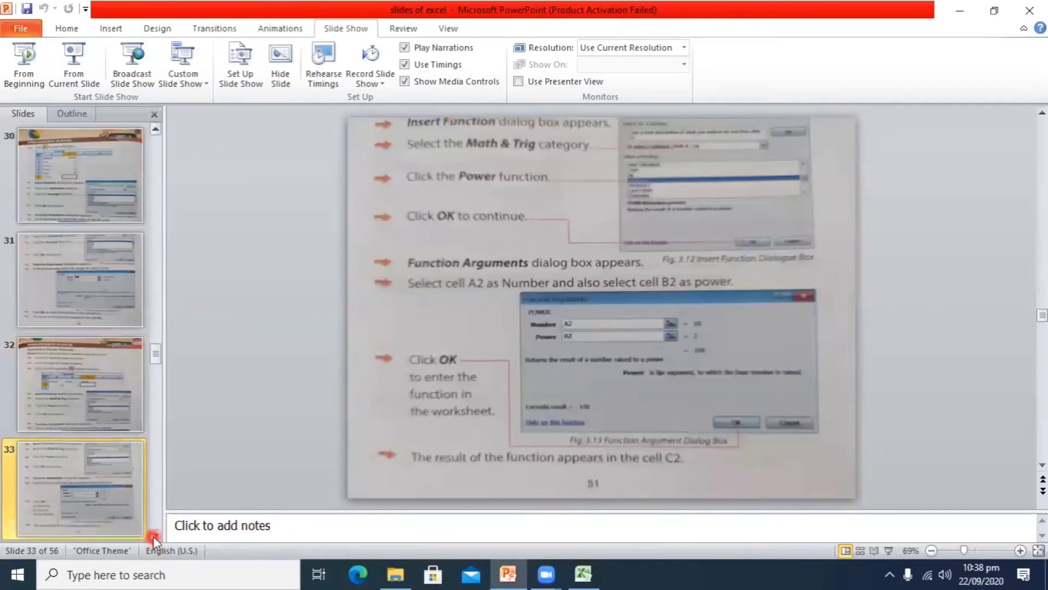
pyautogui.click(154, 536)
pyautogui.click(118, 517)
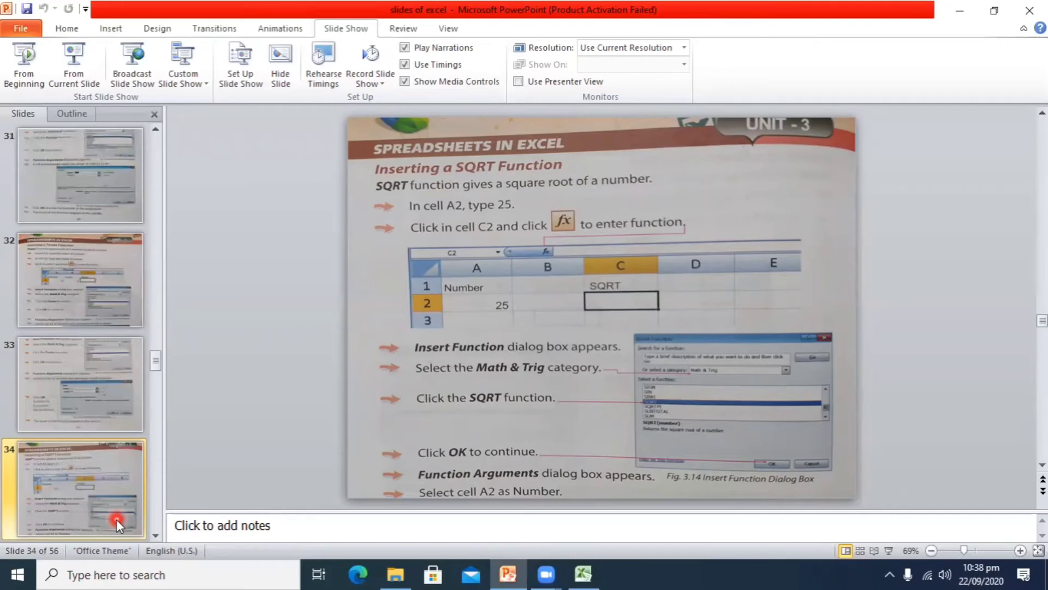
# Switch to Excel and undo the number and power table entries until Sheet5 is empty.
pyautogui.click(594, 568)
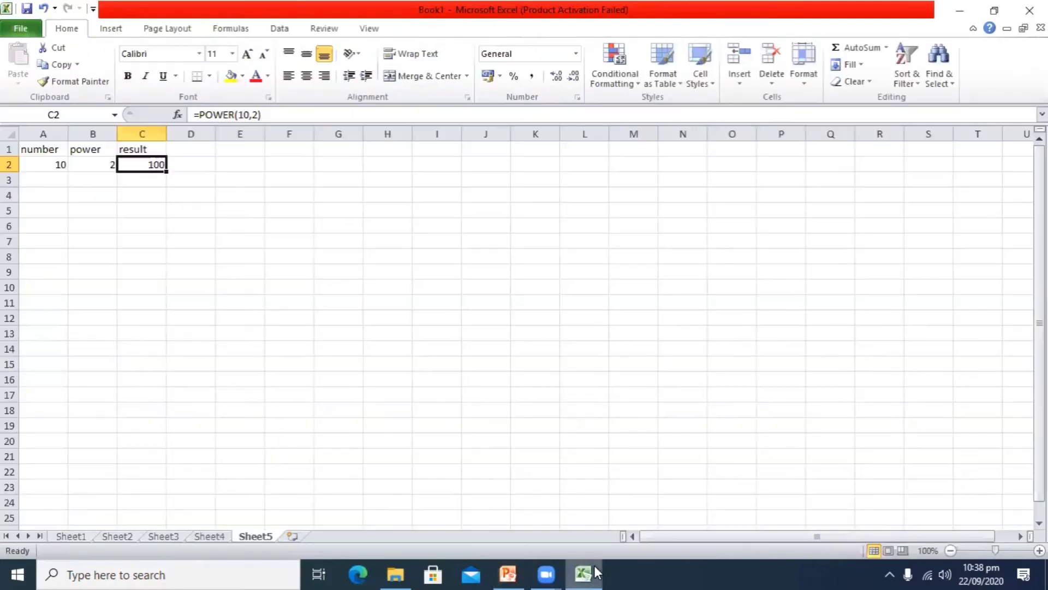
pyautogui.click(43, 8)
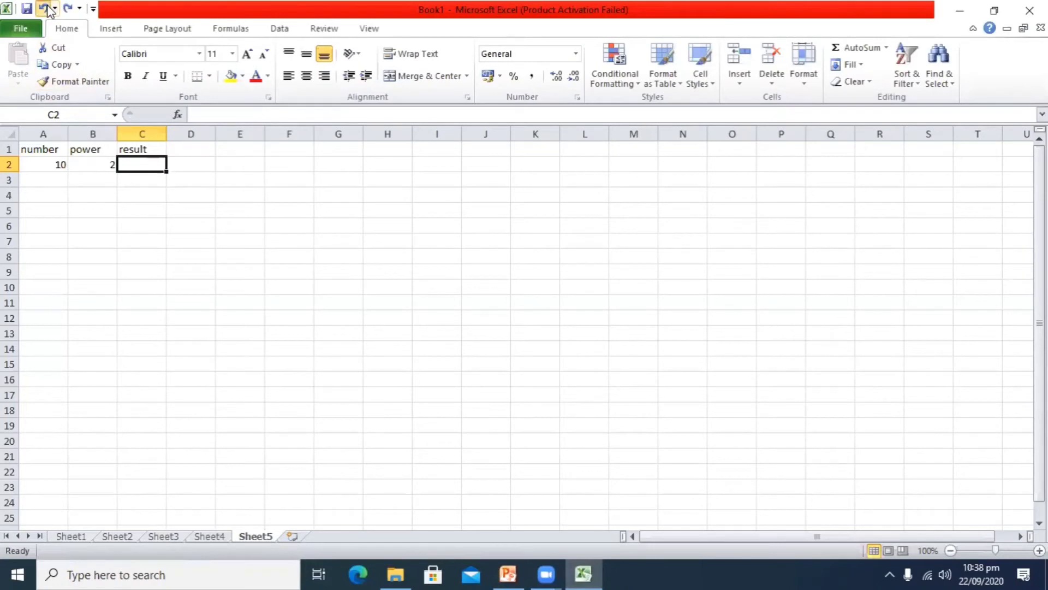
pyautogui.click(44, 8)
pyautogui.click(44, 8)
pyautogui.click(44, 8)
pyautogui.click(44, 8)
pyautogui.click(43, 8)
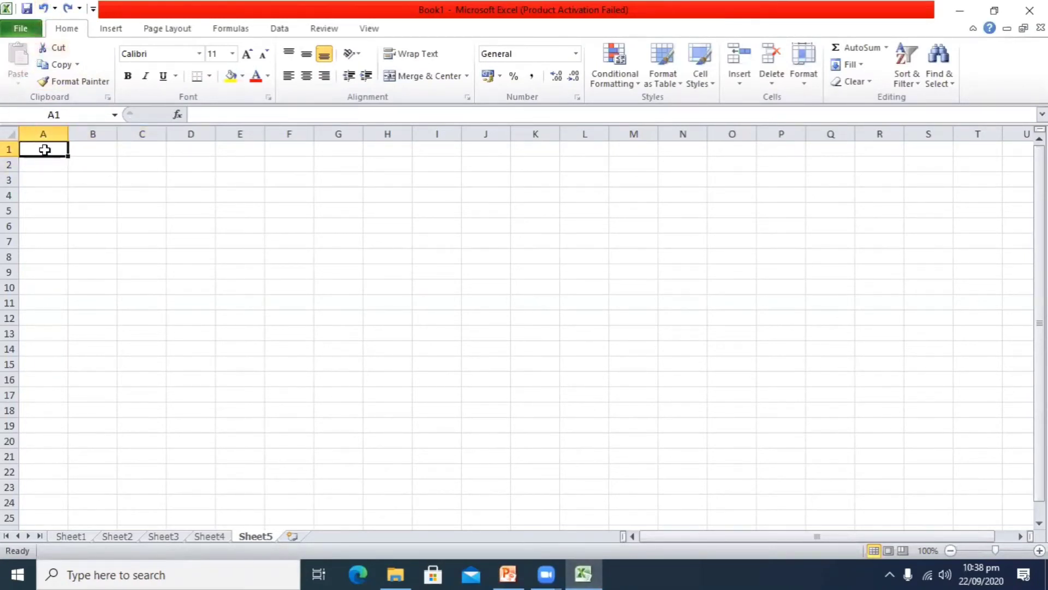
# Enter the headings "number" in A1 and "SQRT" in C1, and the value 25 in A2.
pyautogui.write('number')
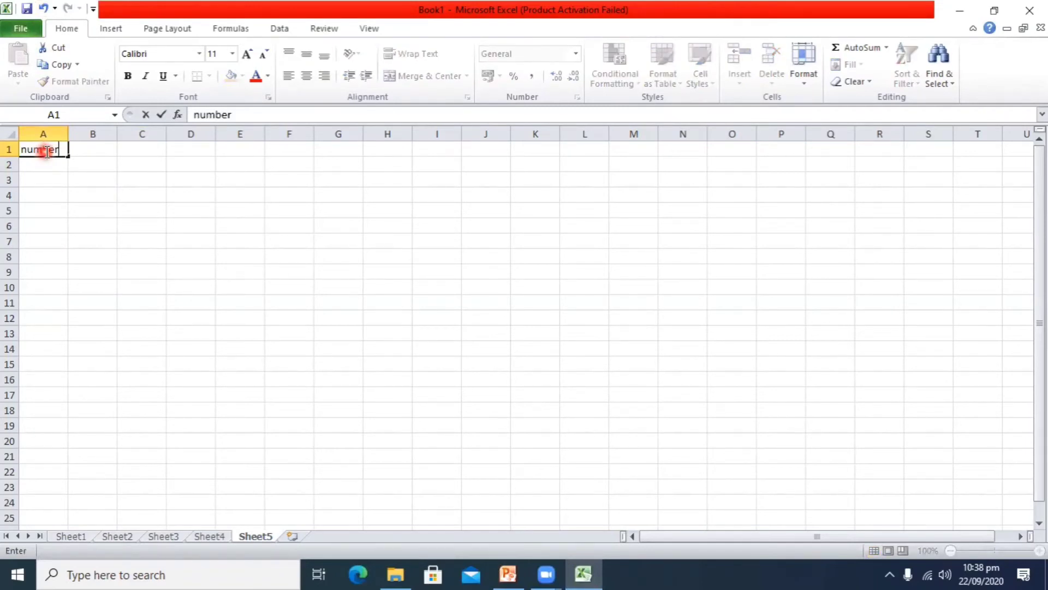
pyautogui.click(134, 144)
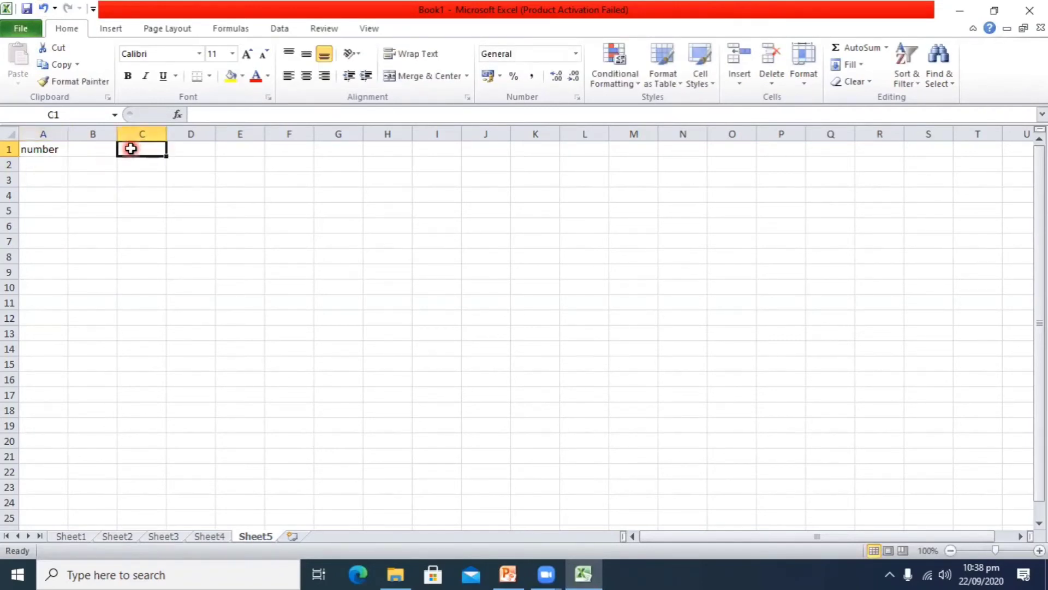
pyautogui.write('sqrt')
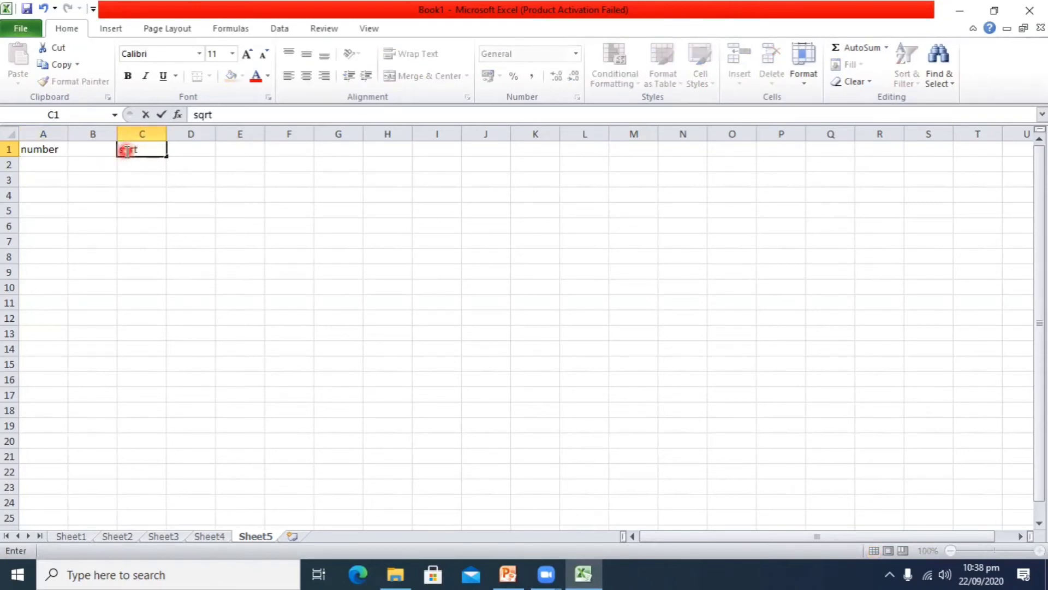
pyautogui.press('BackSpace')
pyautogui.press('BackSpace')
pyautogui.press('BackSpace')
pyautogui.press('BackSpace')
pyautogui.write('SQRT')
pyautogui.click(49, 165)
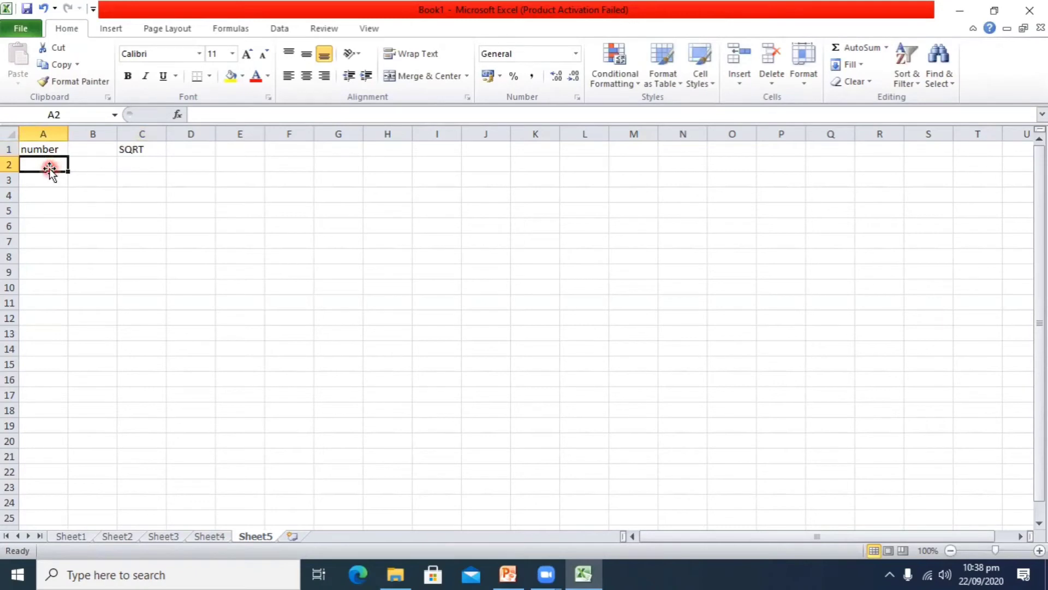
pyautogui.write('25')
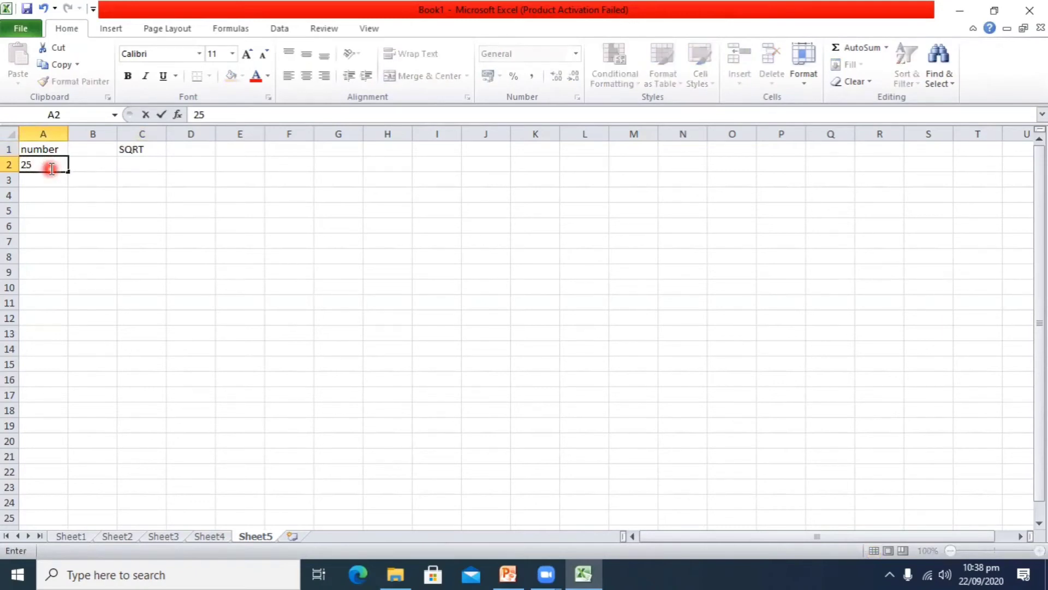
pyautogui.click(148, 166)
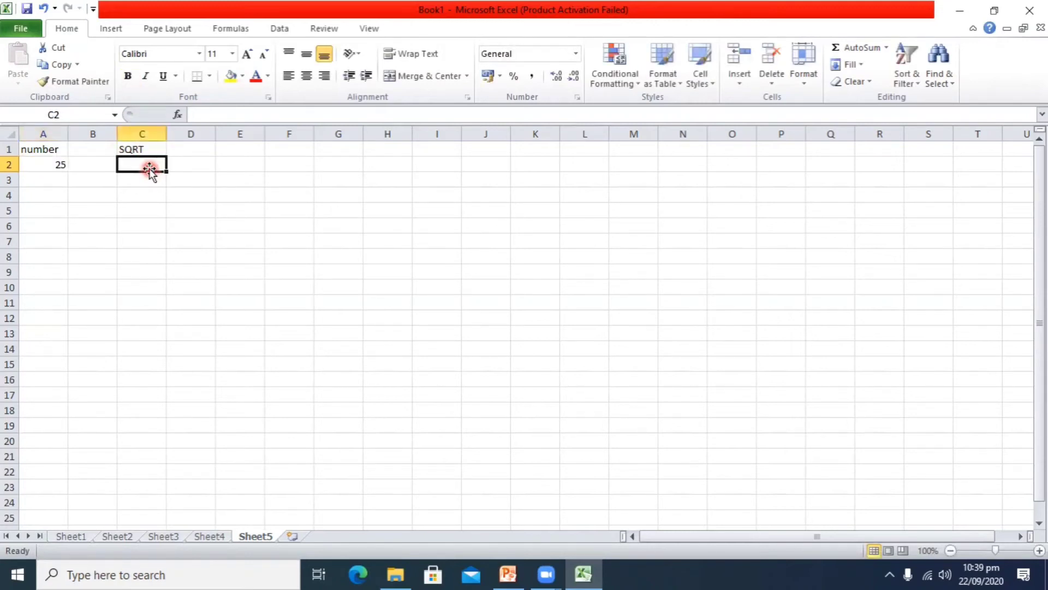
pyautogui.click(178, 115)
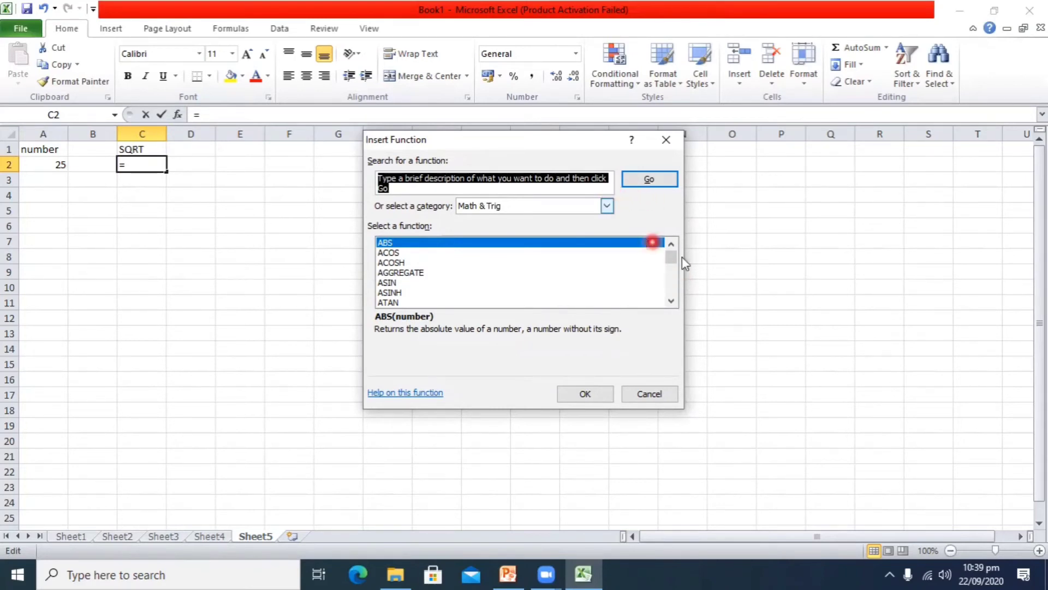
pyautogui.moveTo(676, 265); pyautogui.dragTo(678, 289)
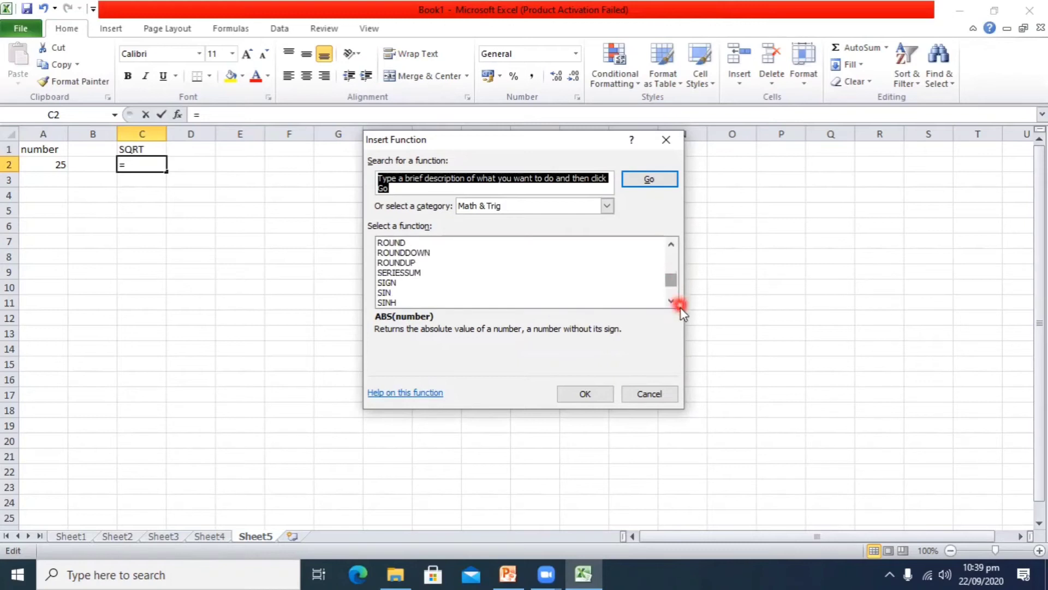
pyautogui.click(671, 301)
pyautogui.click(671, 301)
pyautogui.click(671, 300)
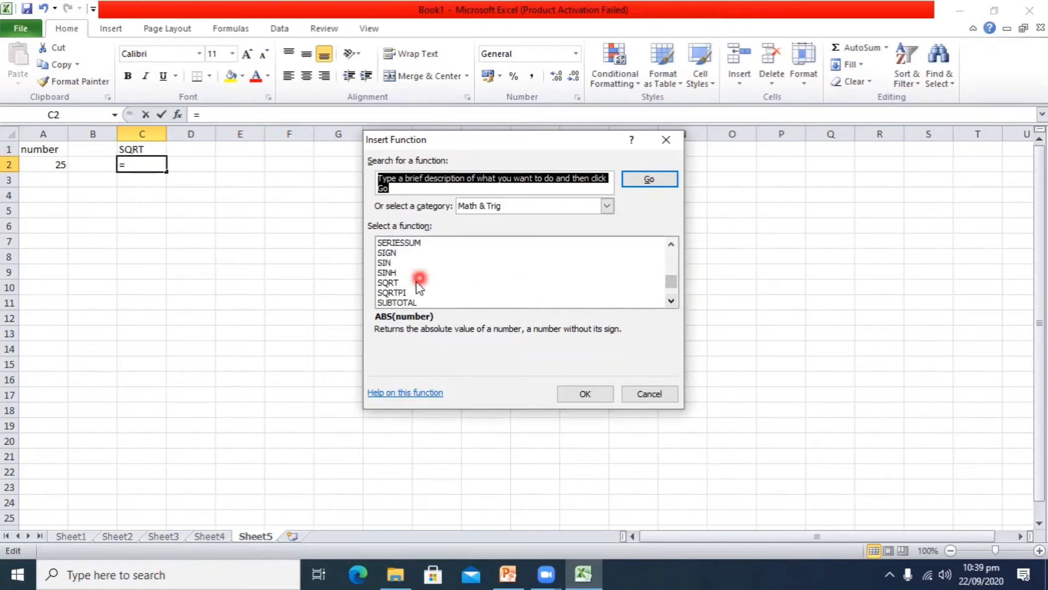
pyautogui.click(387, 282)
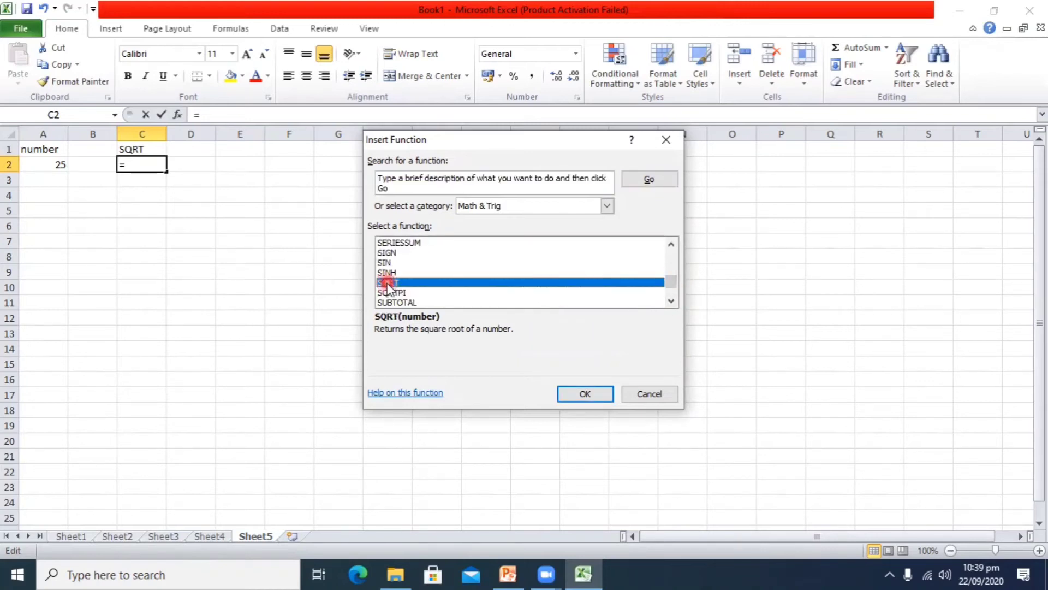
pyautogui.click(596, 394)
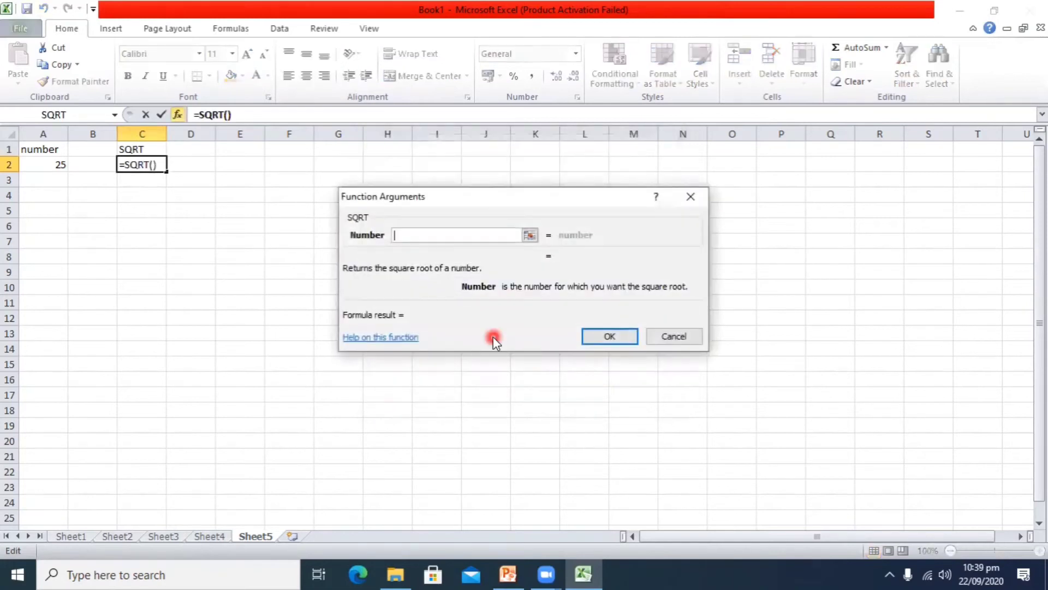
pyautogui.click(628, 335)
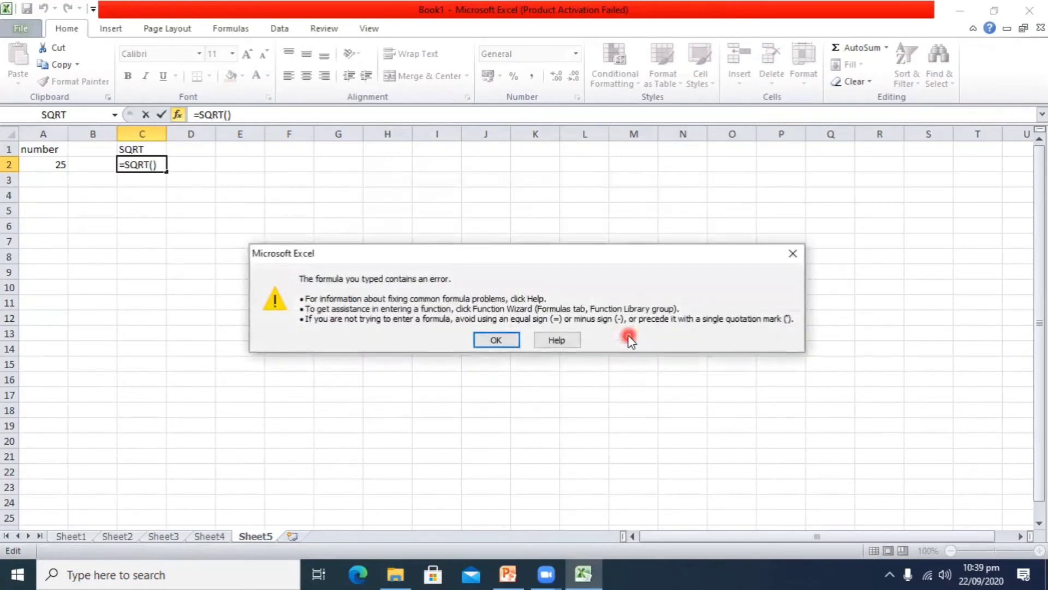
pyautogui.click(500, 340)
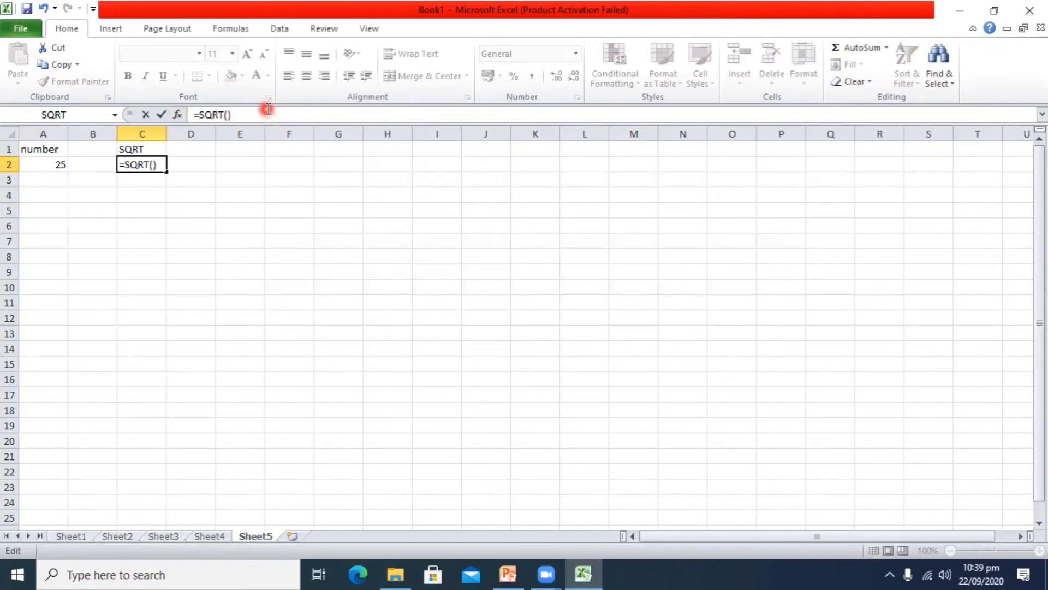
pyautogui.press('BackSpace')
pyautogui.press('BackSpace')
pyautogui.press('BackSpace')
pyautogui.press('BackSpace')
pyautogui.press('BackSpace')
pyautogui.press('BackSpace')
pyautogui.press('BackSpace')
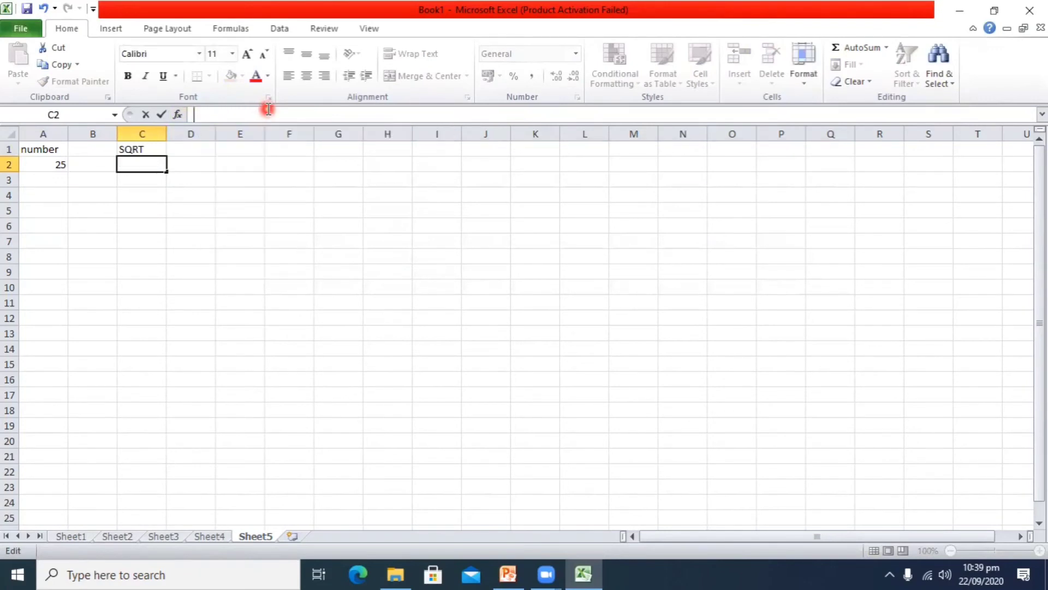
# Insert the SQRT function from the Math & Trig category into C2, with A2 as the number.
pyautogui.click(178, 115)
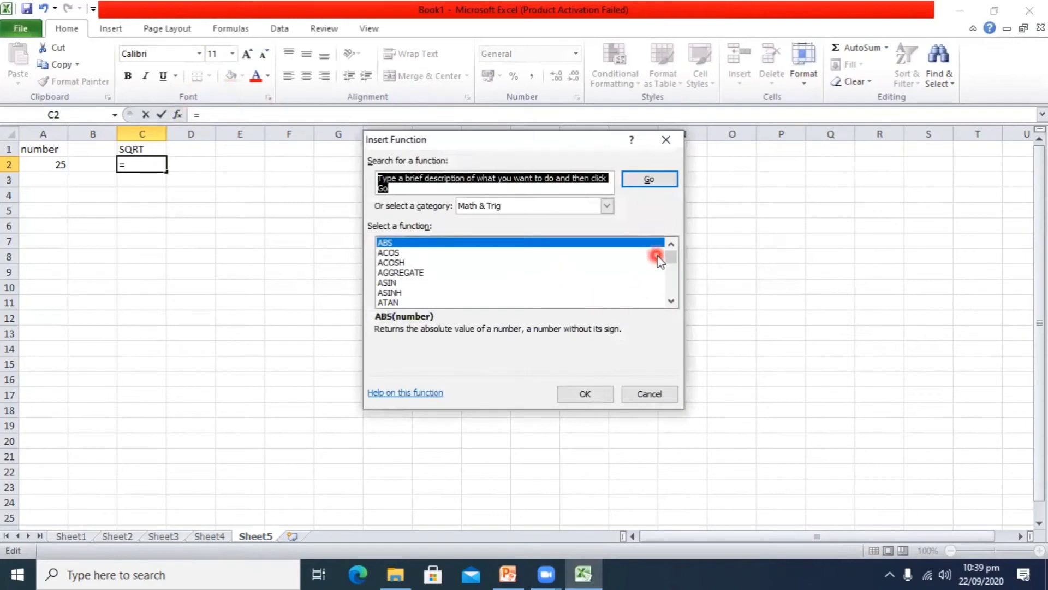
pyautogui.moveTo(671, 257); pyautogui.dragTo(670, 284)
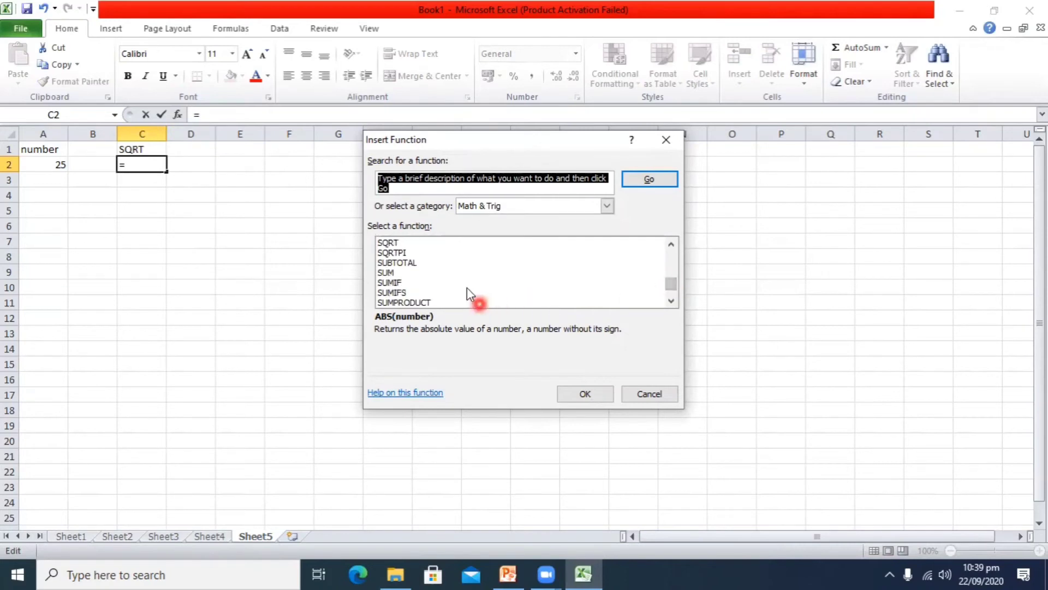
pyautogui.click(393, 243)
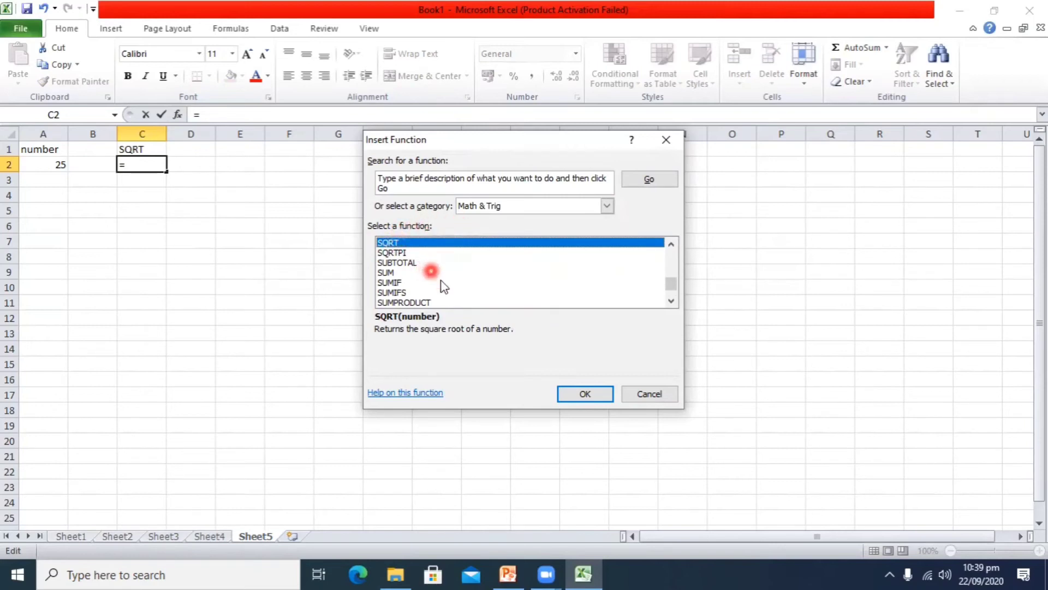
pyautogui.click(605, 390)
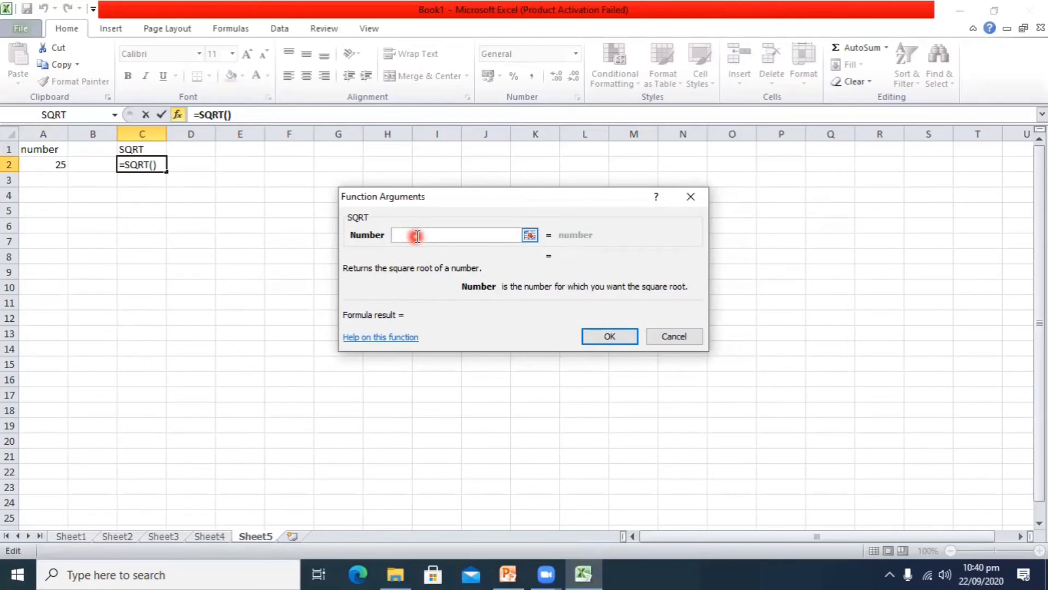
pyautogui.write('a2')
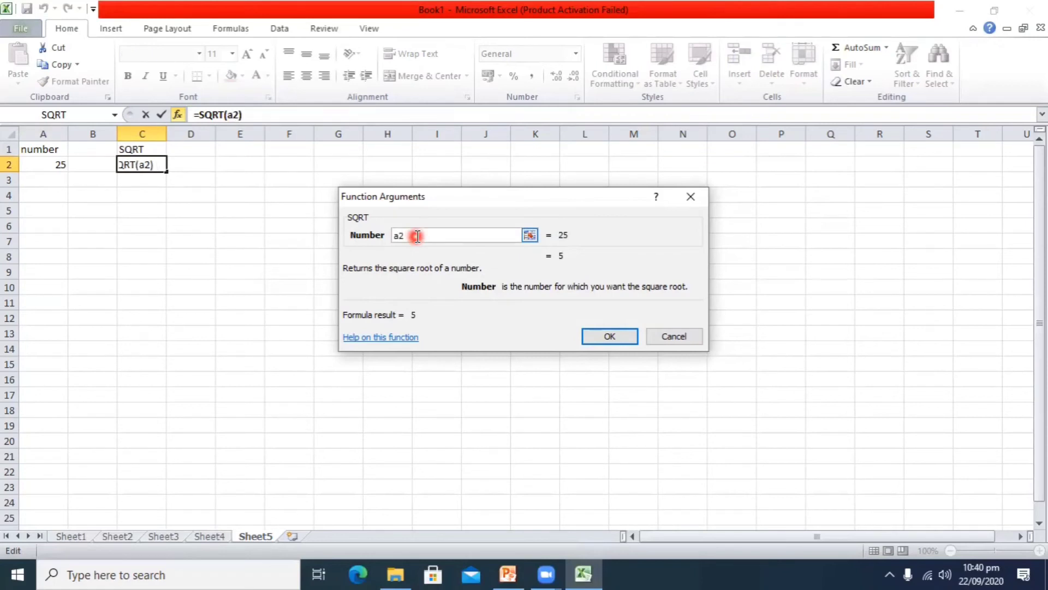
pyautogui.press('Left')
pyautogui.press('BackSpace')
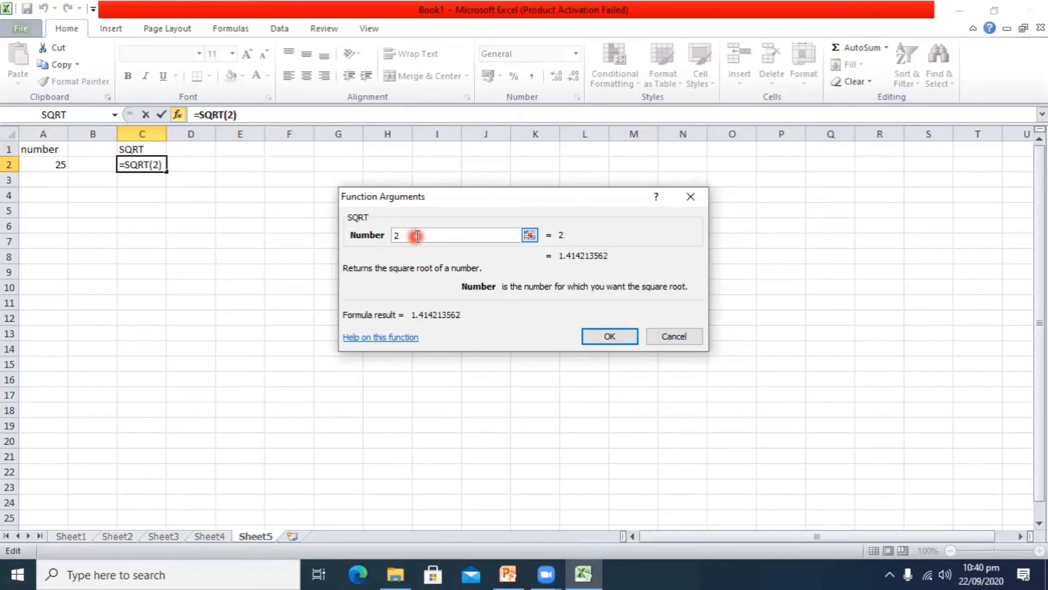
pyautogui.write('A')
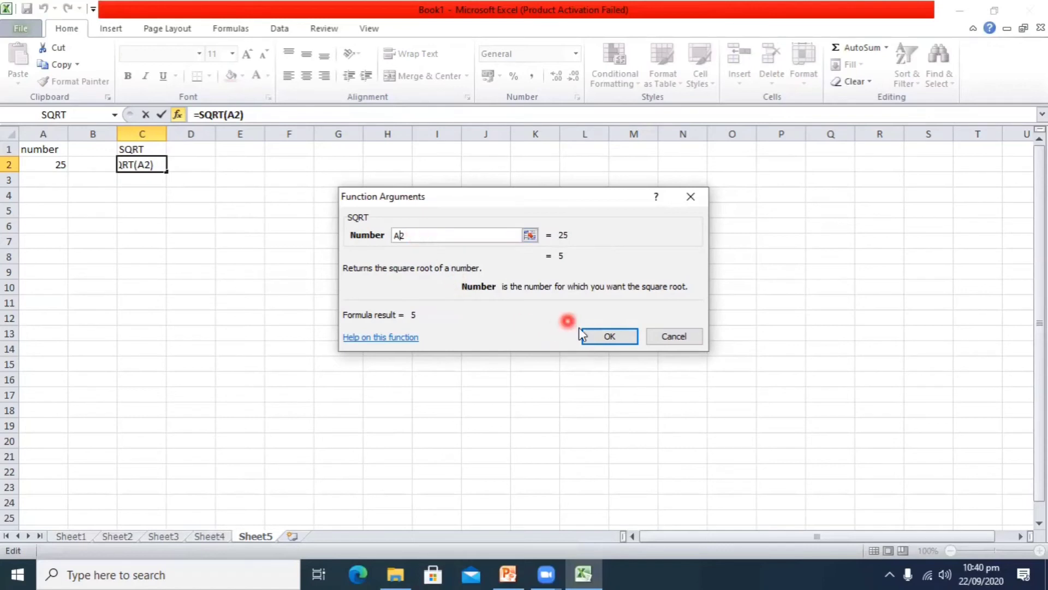
pyautogui.click(601, 335)
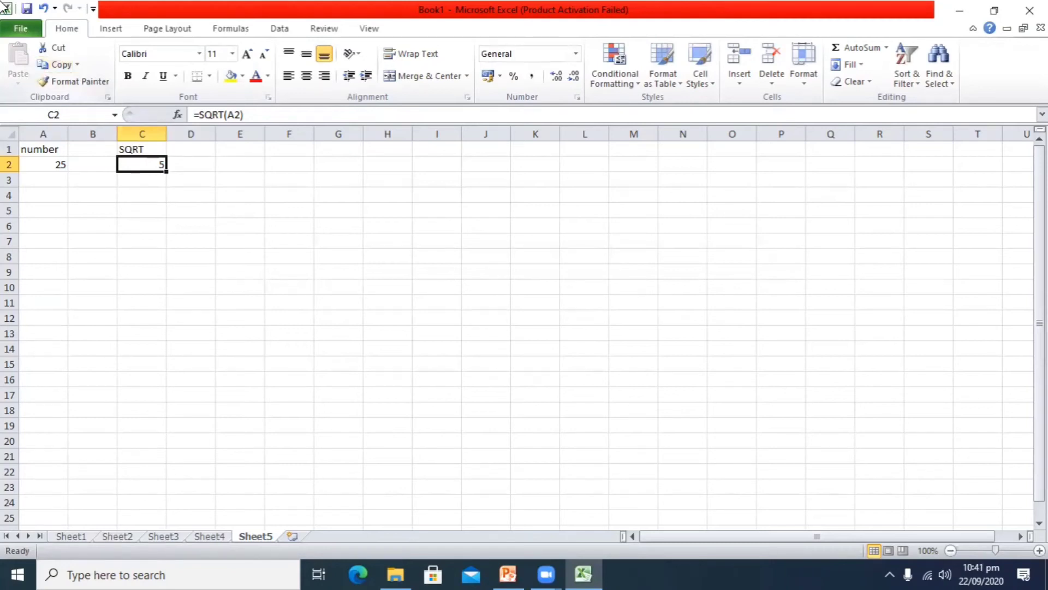
# Undo the square root table entries until Sheet5 is empty.
pyautogui.click(48, 7)
pyautogui.click(48, 7)
pyautogui.click(48, 7)
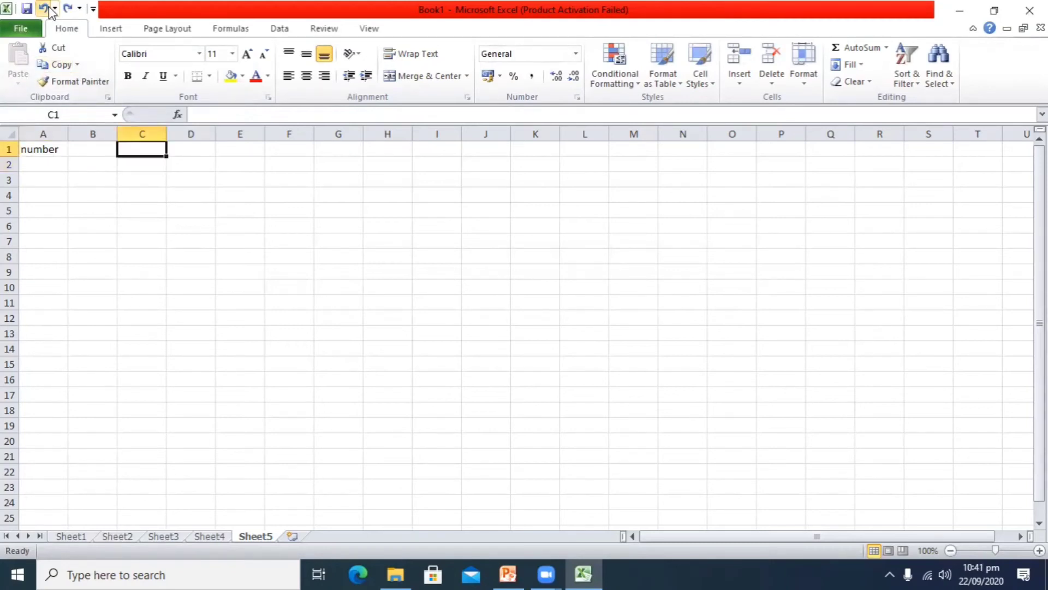
pyautogui.click(48, 7)
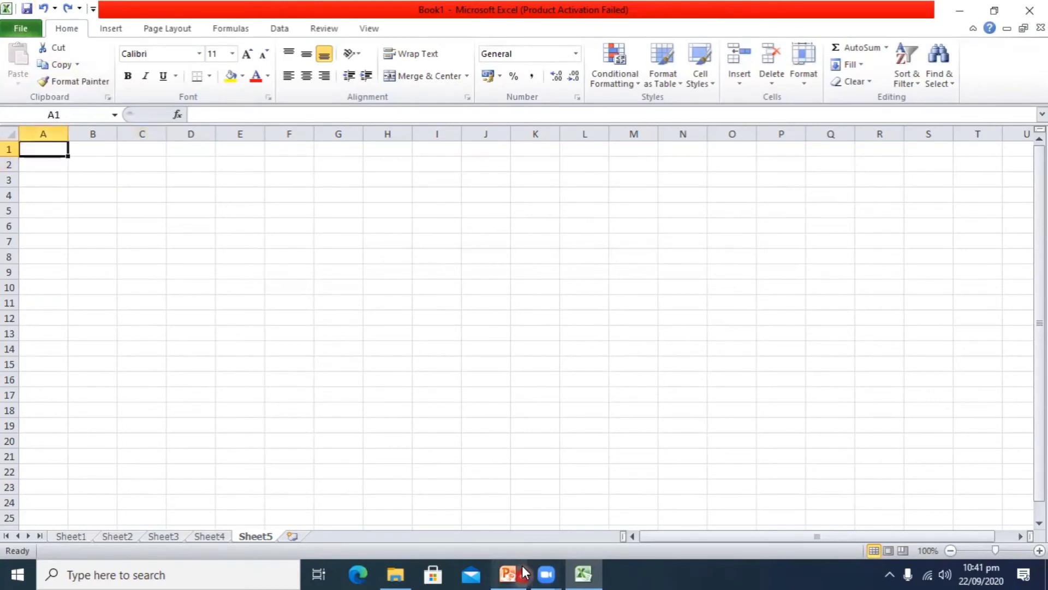
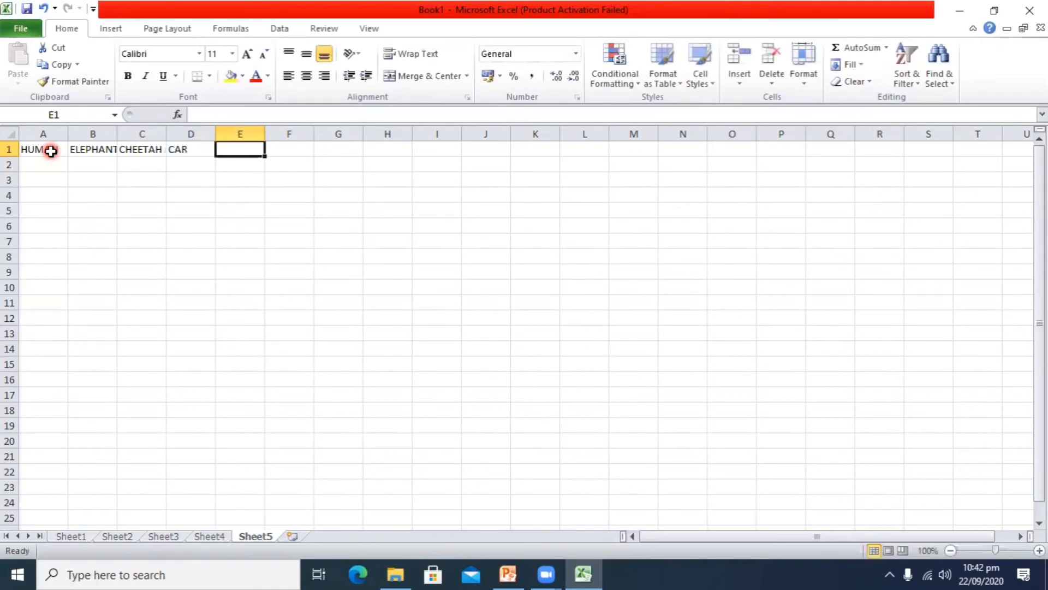
# Enter the headings "JUMBO JET" in E1, "HIGH SPEED" in F1 and "LOW SPEED" in G1.
pyautogui.write('ET')
pyautogui.press('Tab')
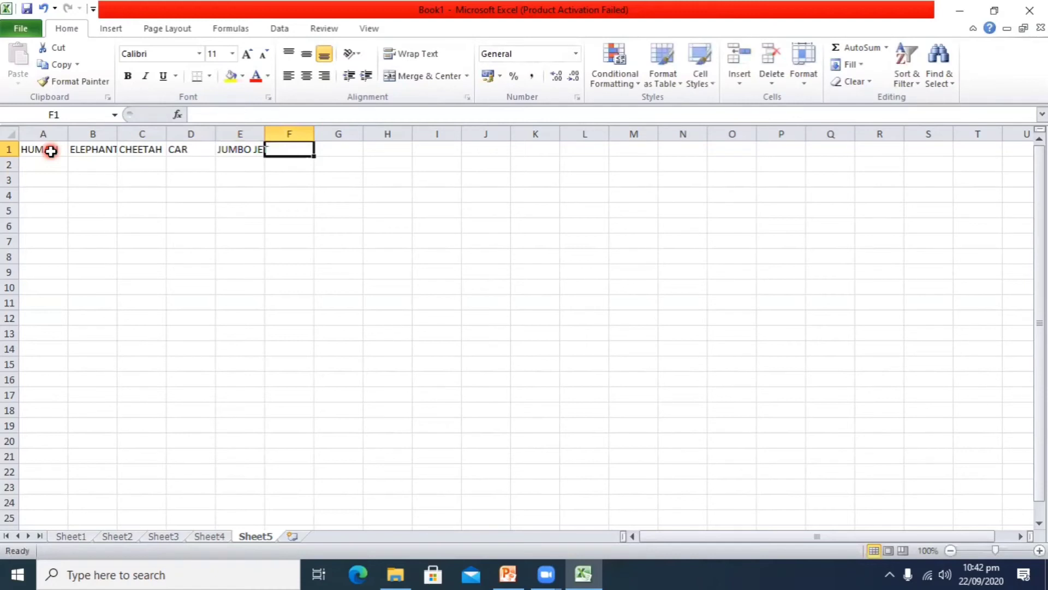
pyautogui.write('HIGH')
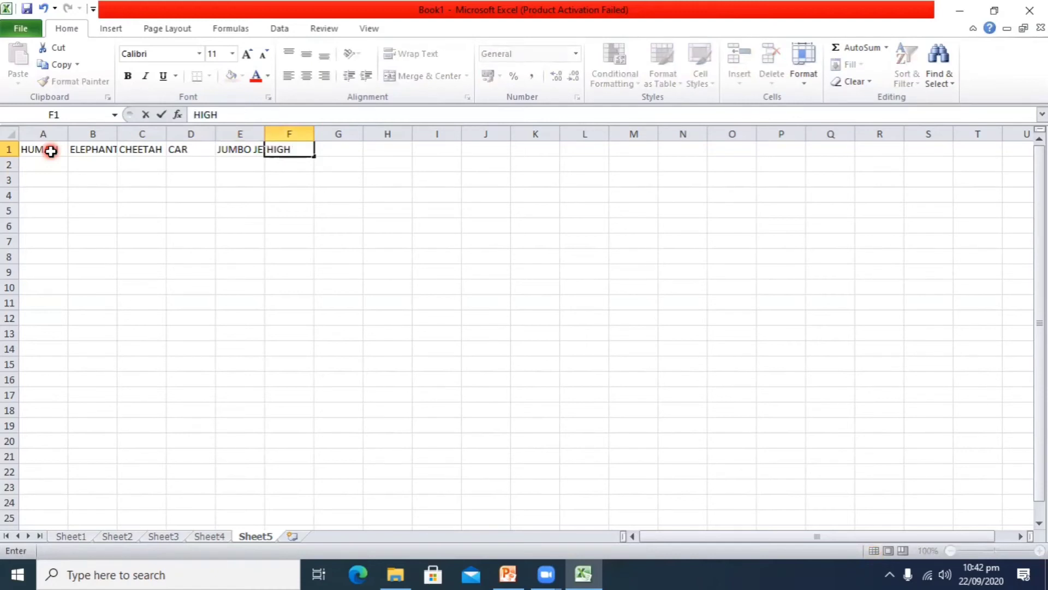
pyautogui.write(' SPEED')
pyautogui.press('Tab')
pyautogui.write('LOW SPEED')
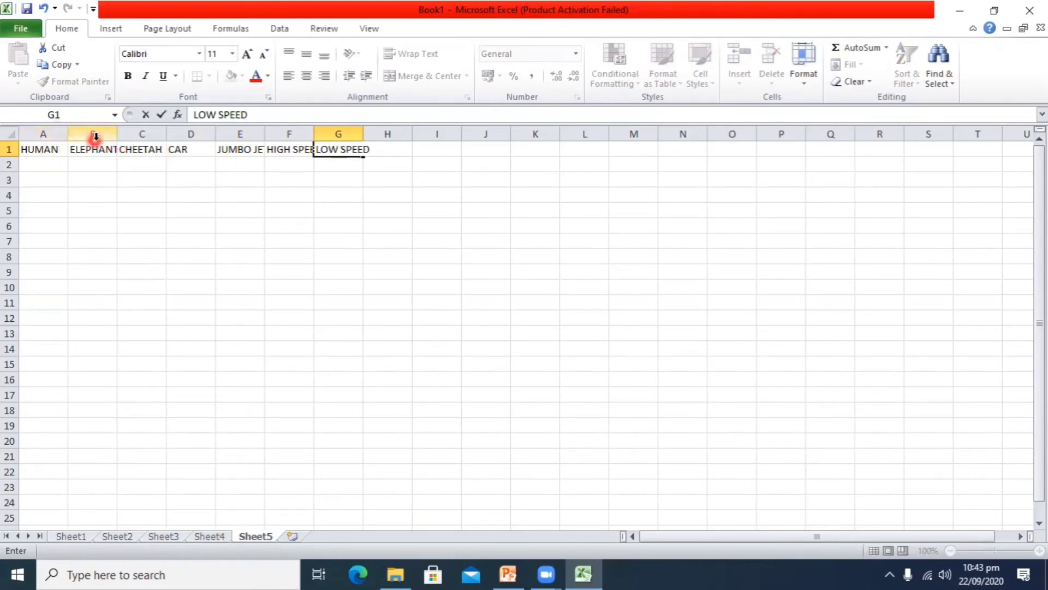
# Widen columns B, C, E, F and G so that their headings in row 1 fit.
pyautogui.click(90, 134)
pyautogui.moveTo(116, 134); pyautogui.dragTo(185, 137)
pyautogui.click(167, 134)
pyautogui.click(264, 135)
pyautogui.moveTo(283, 135); pyautogui.dragTo(414, 136)
pyautogui.click(334, 135)
pyautogui.click(398, 135)
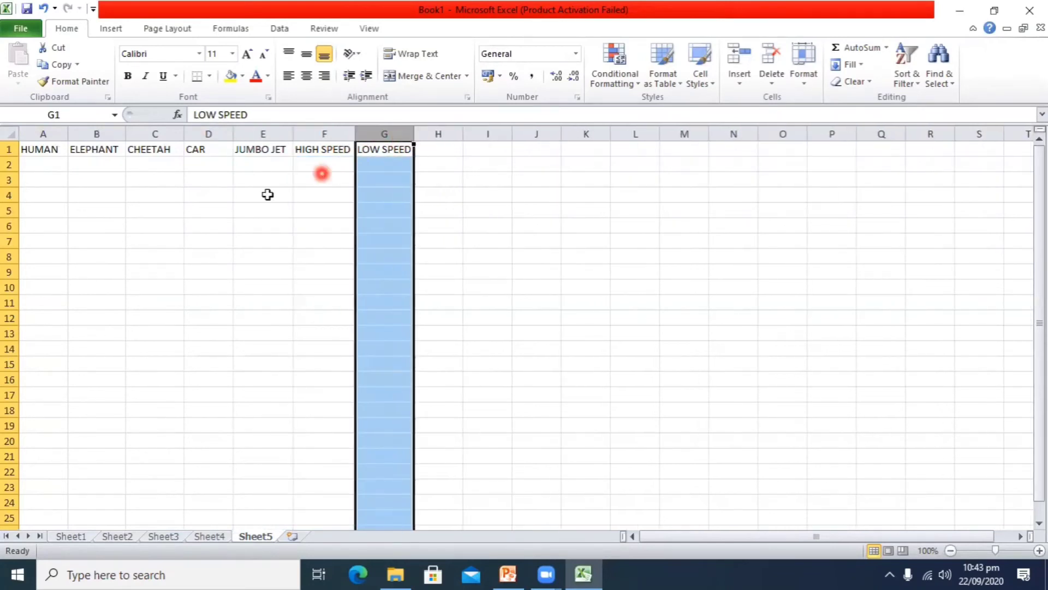
# Enter the speeds 12, 40, 75, 140 and 1000 in A2 through E2 under the human to jumbo jet headings.
pyautogui.click(60, 165)
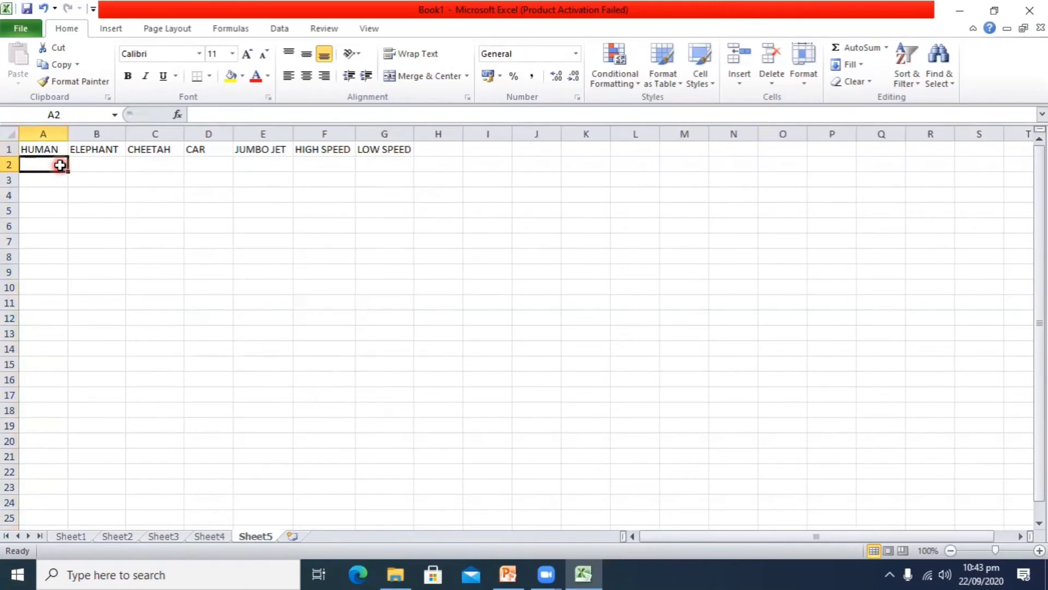
pyautogui.write('12')
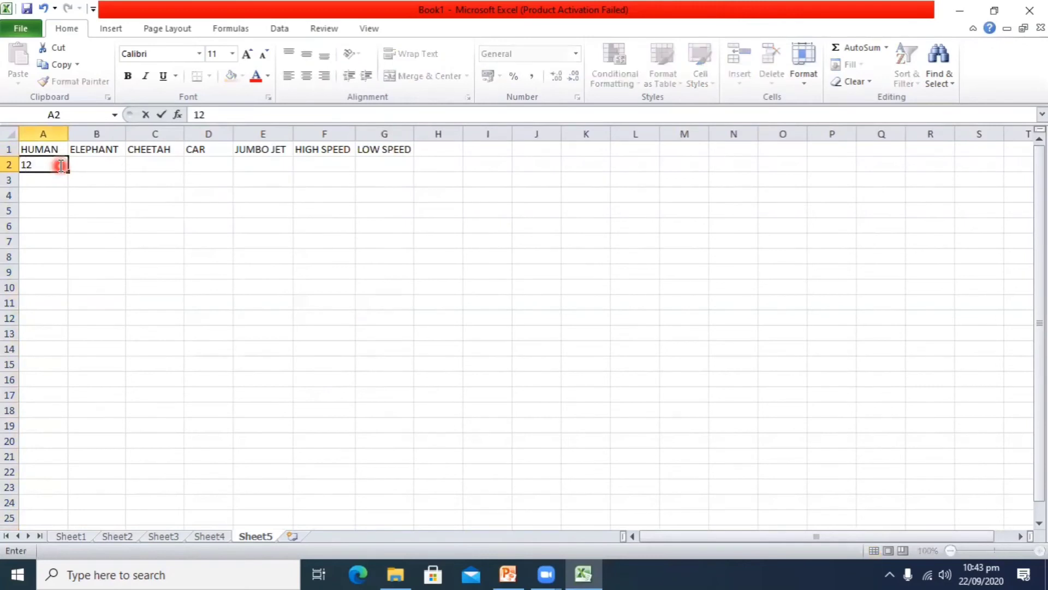
pyautogui.click(104, 163)
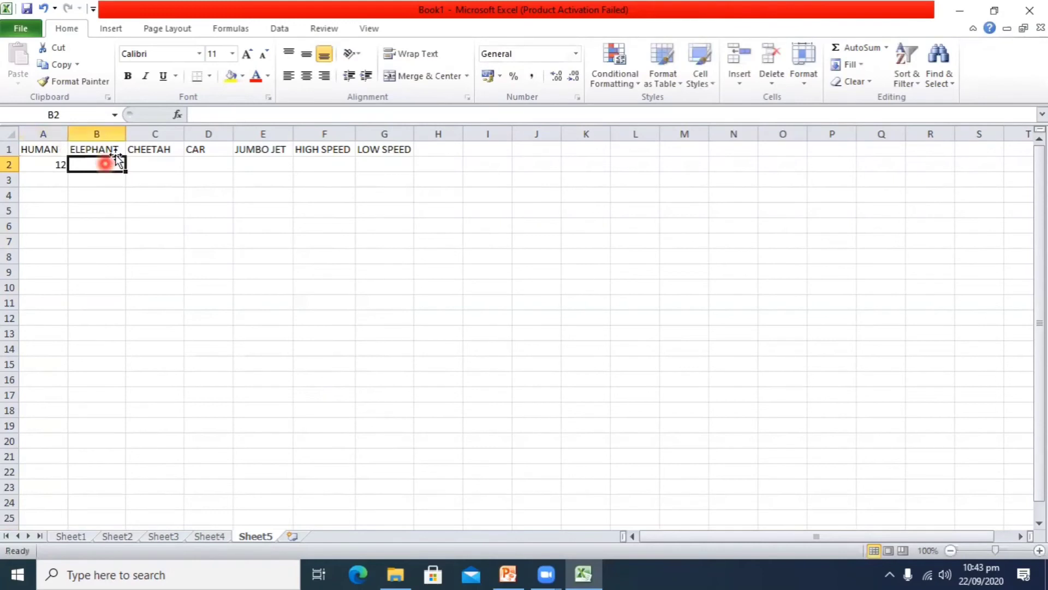
pyautogui.write('40')
pyautogui.click(155, 162)
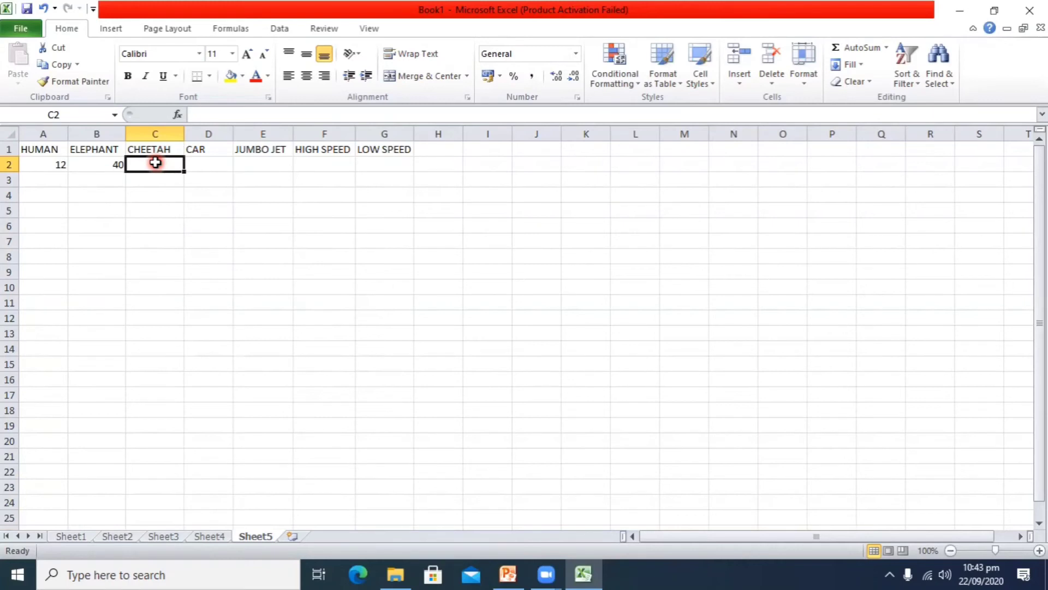
pyautogui.write('75')
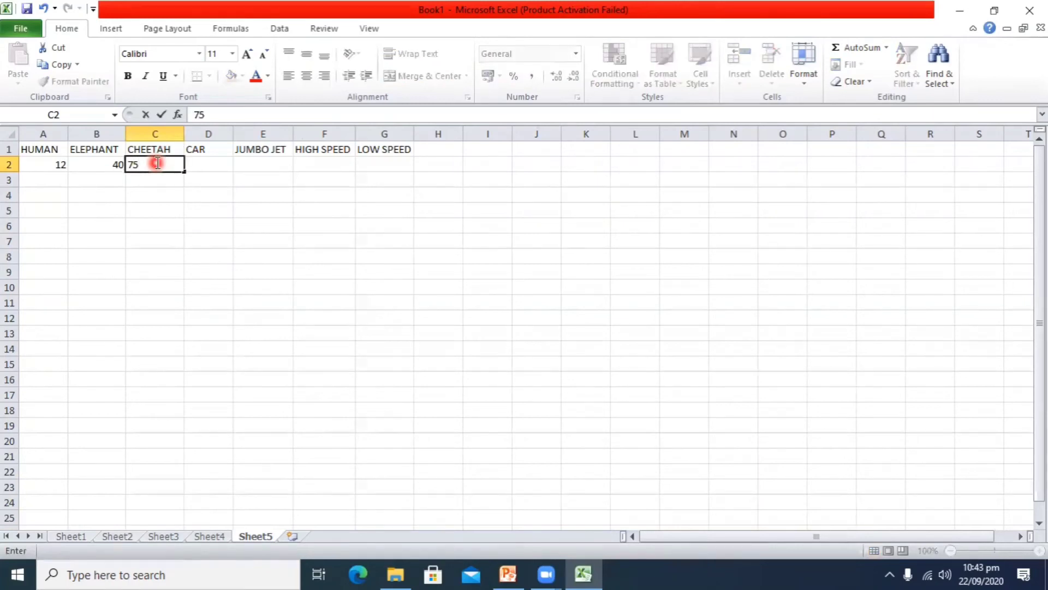
pyautogui.press('Tab')
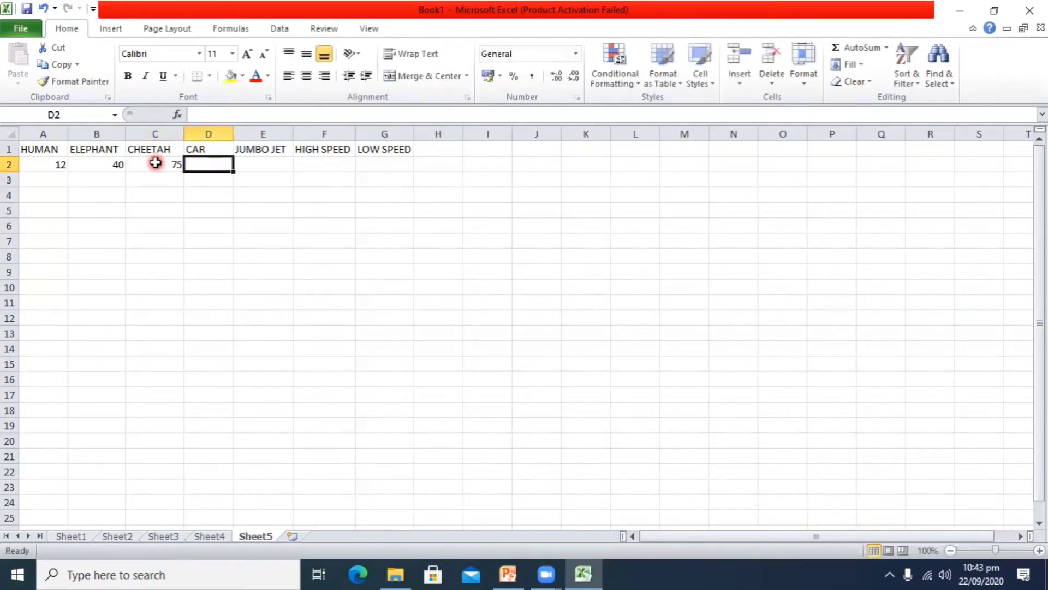
pyautogui.write('140')
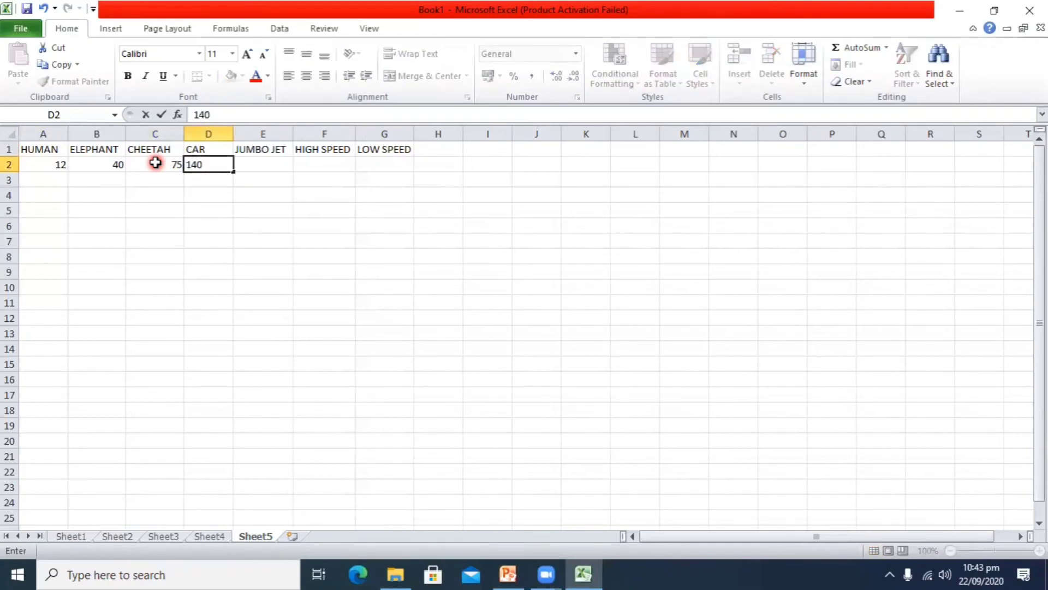
pyautogui.press('Tab')
pyautogui.write('1000')
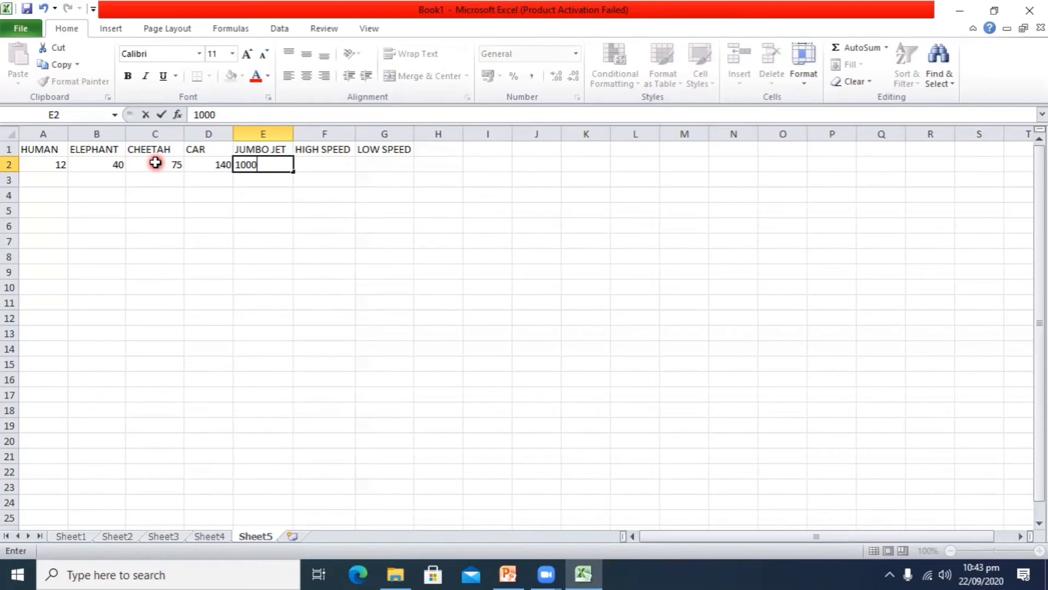
# Insert the MAX function from the Statistical category into F2 for the range A2:E2.
pyautogui.click(324, 164)
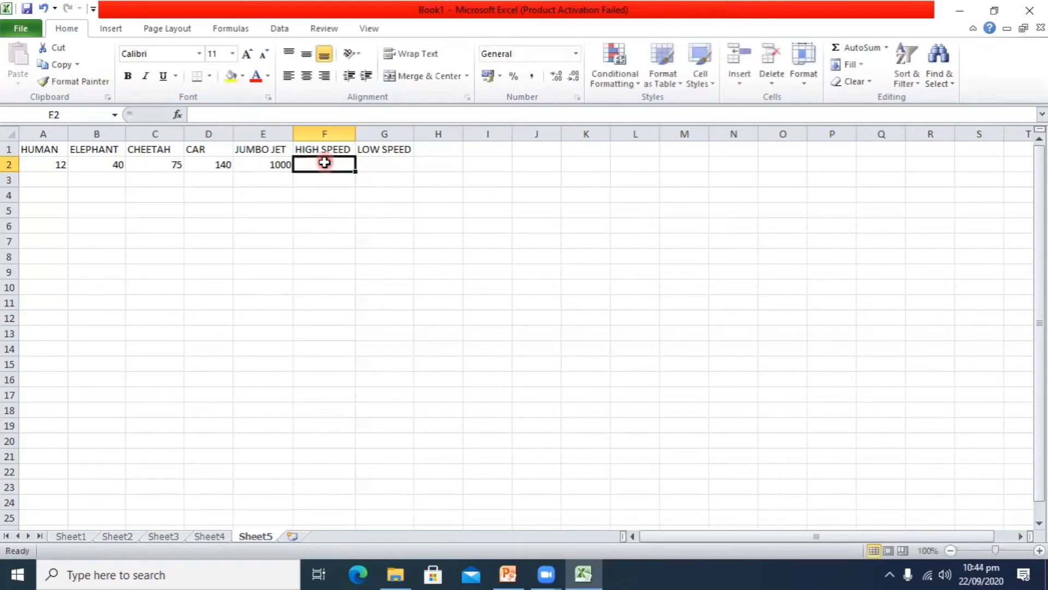
pyautogui.click(177, 114)
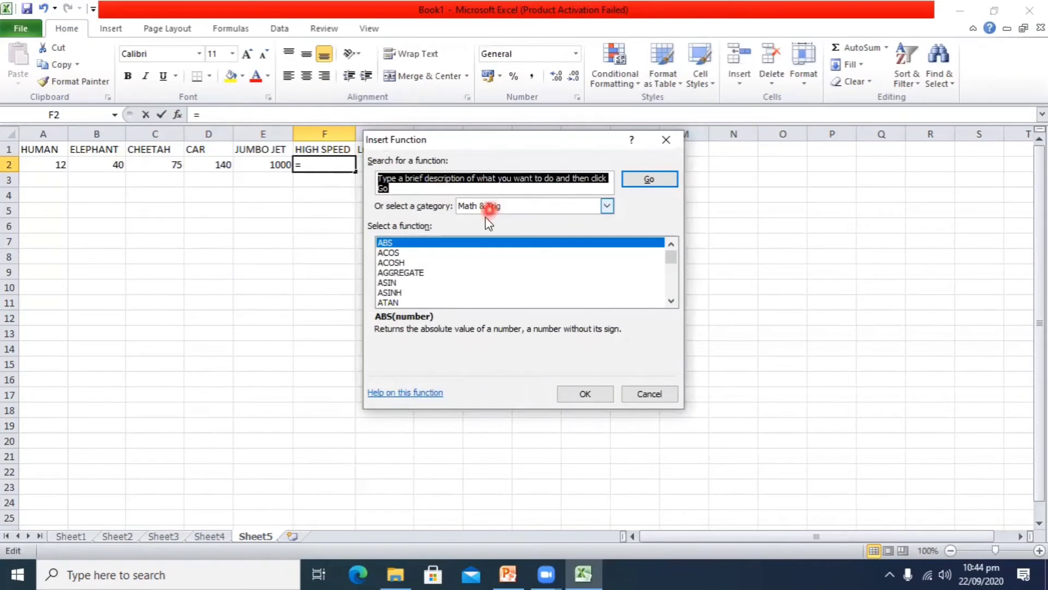
pyautogui.click(607, 207)
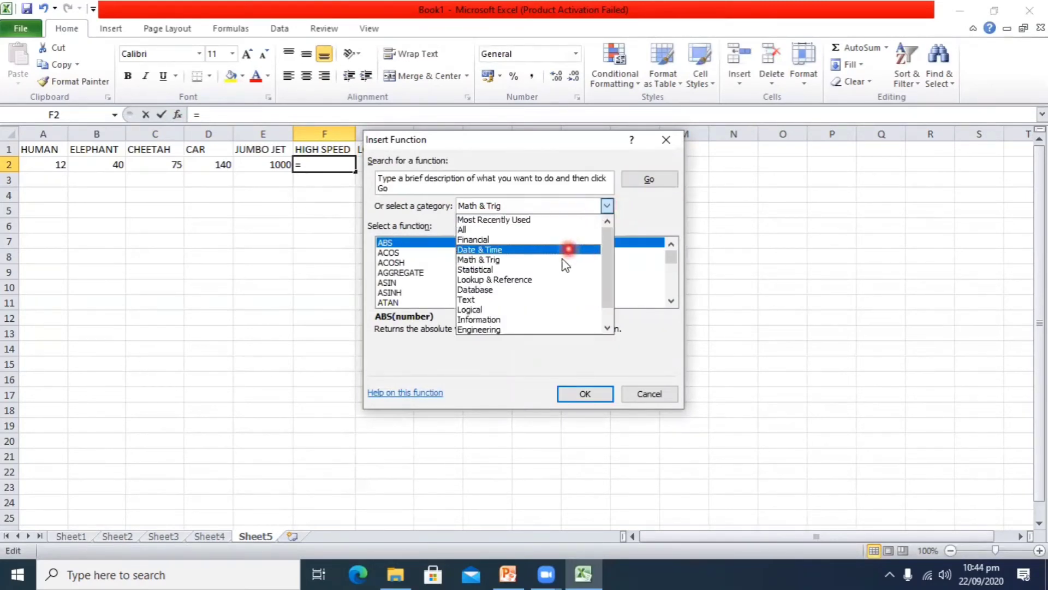
pyautogui.click(535, 269)
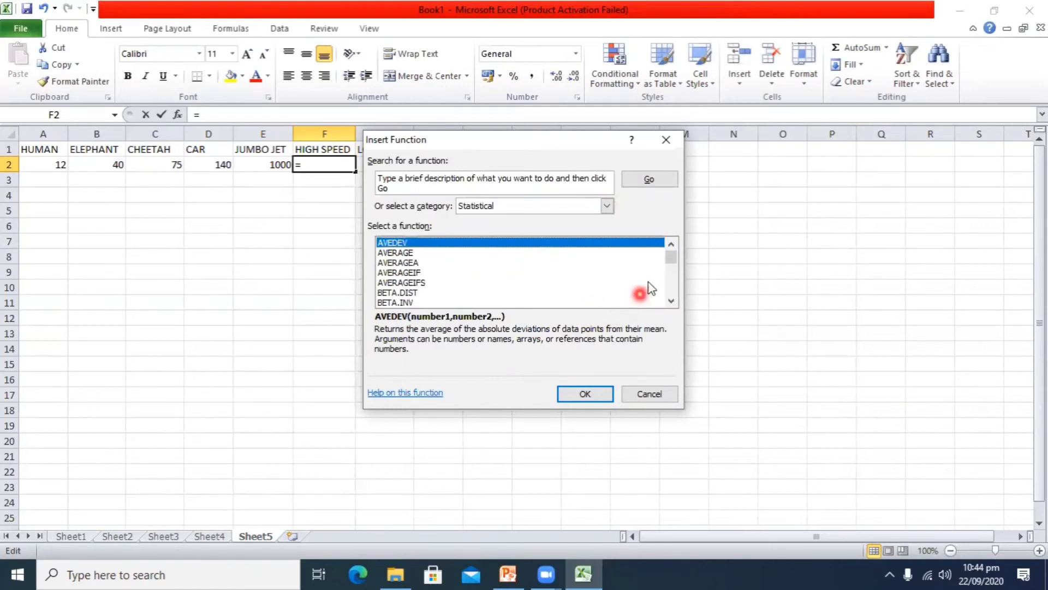
pyautogui.moveTo(672, 257); pyautogui.dragTo(671, 273)
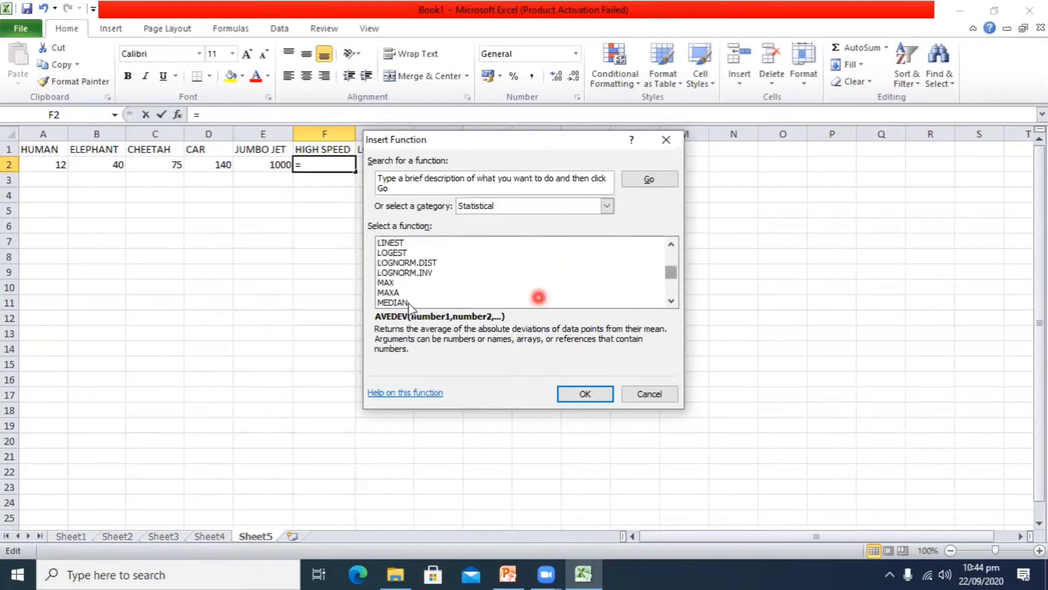
pyautogui.click(385, 283)
pyautogui.click(606, 393)
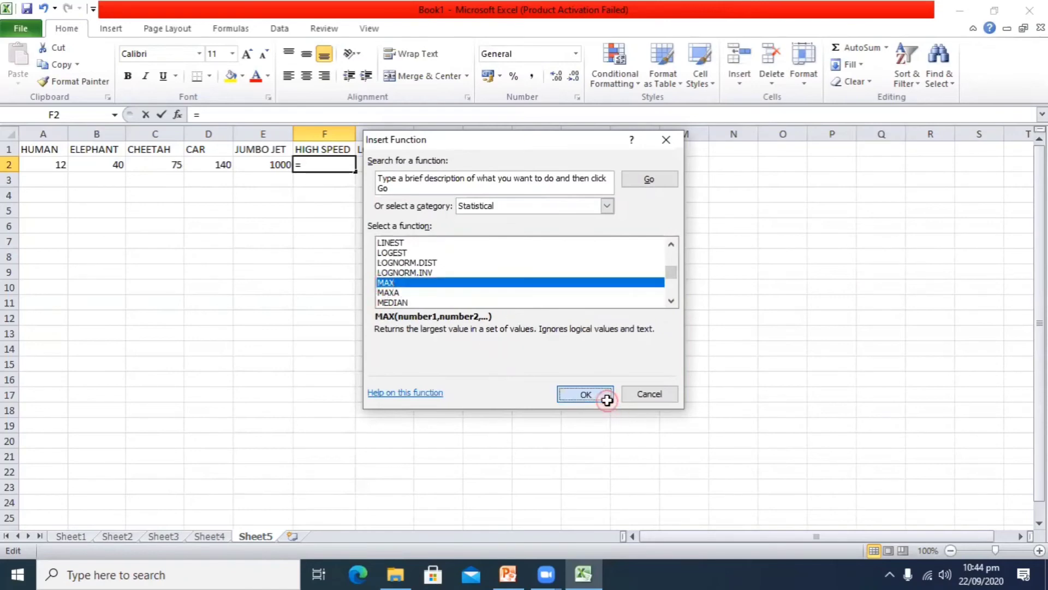
pyautogui.click(625, 381)
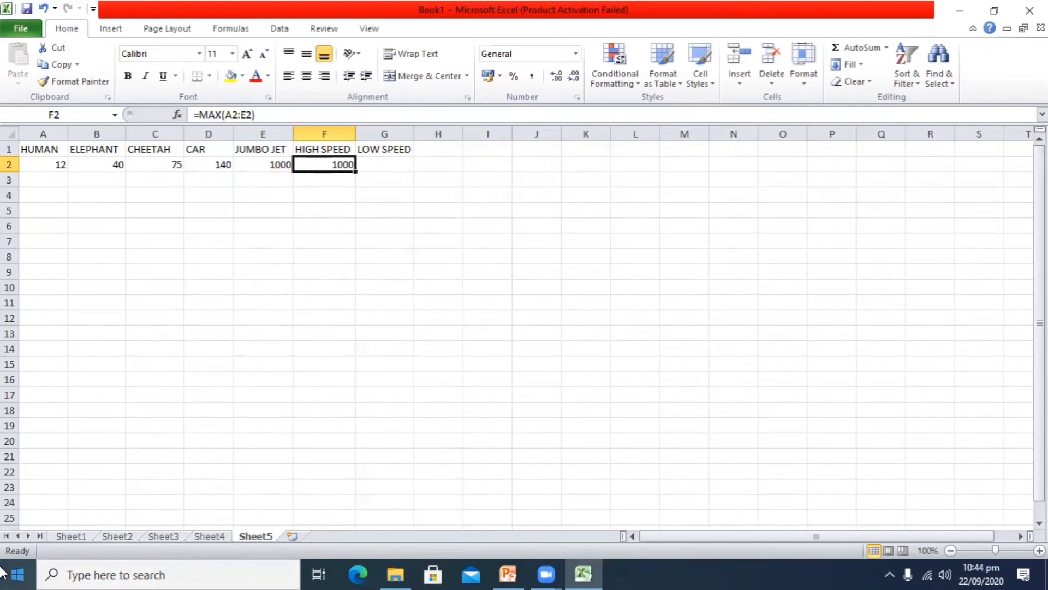
# Insert the MIN function from the Statistical category into G2 for the range A2:F2.
pyautogui.click(390, 165)
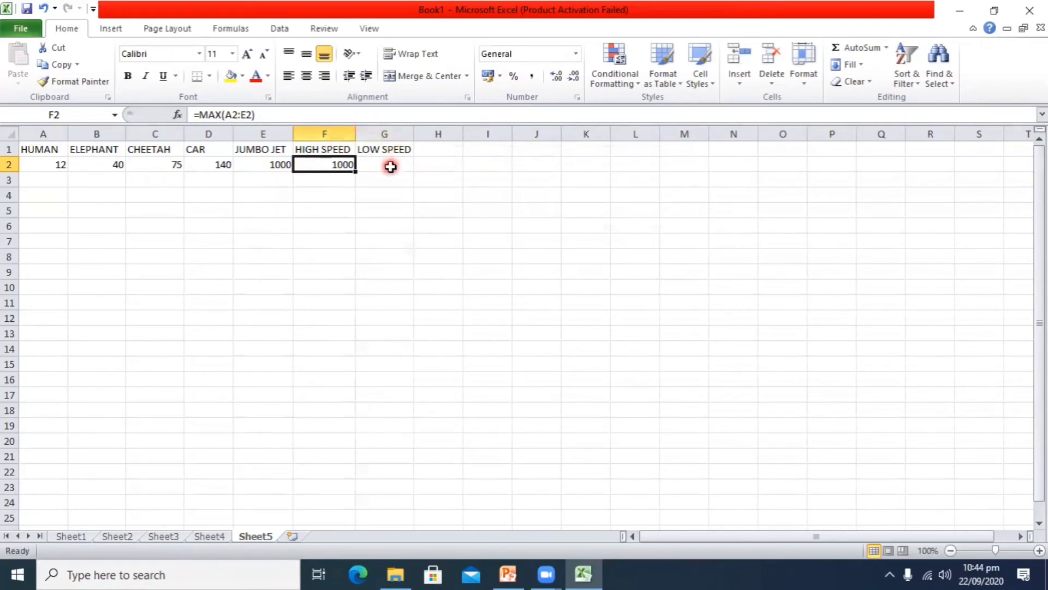
pyautogui.click(178, 115)
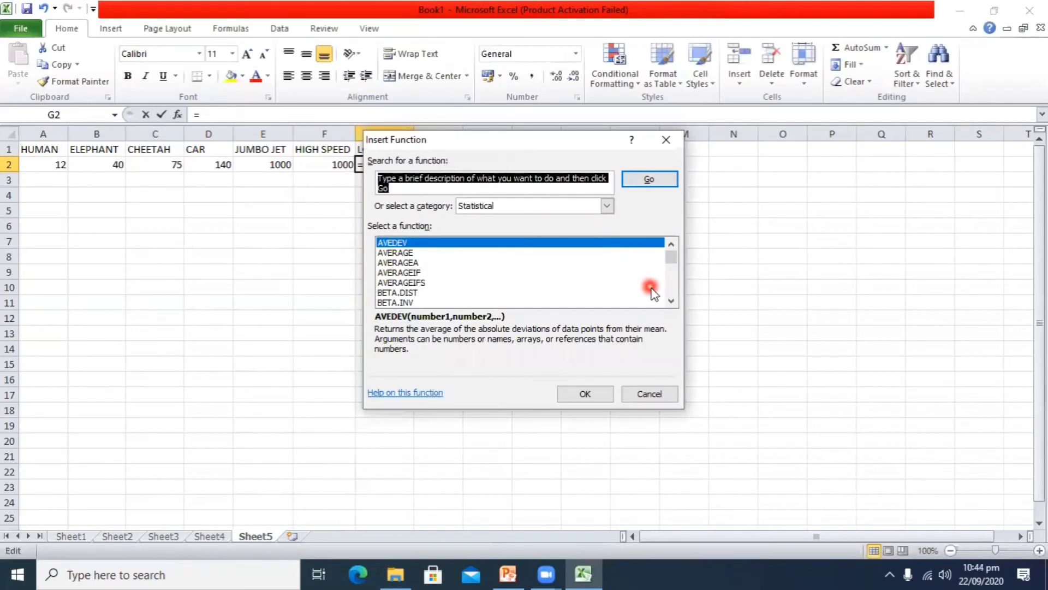
pyautogui.click(671, 268)
pyautogui.click(671, 268)
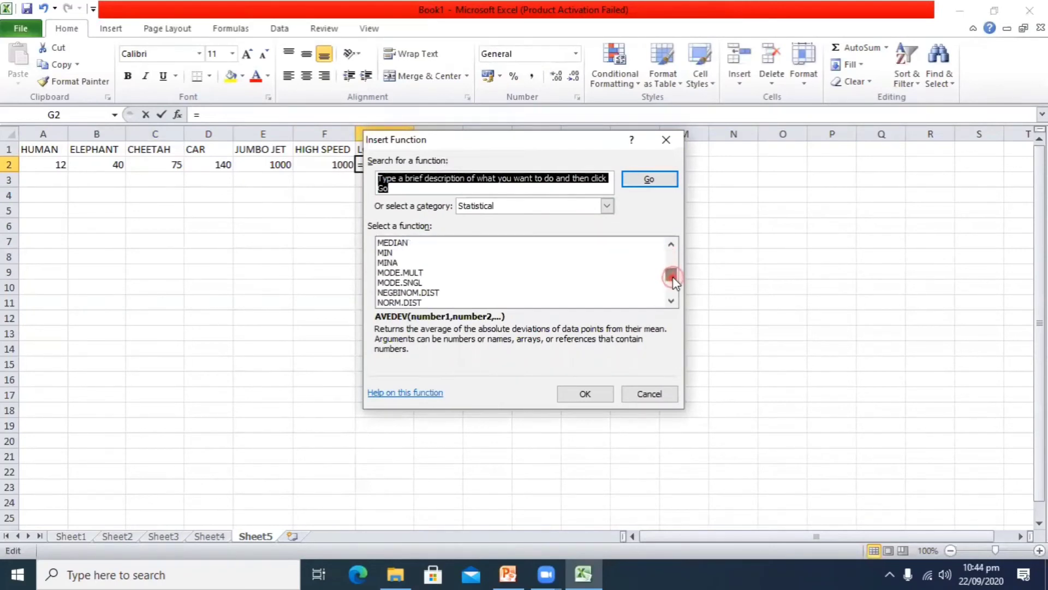
pyautogui.click(387, 253)
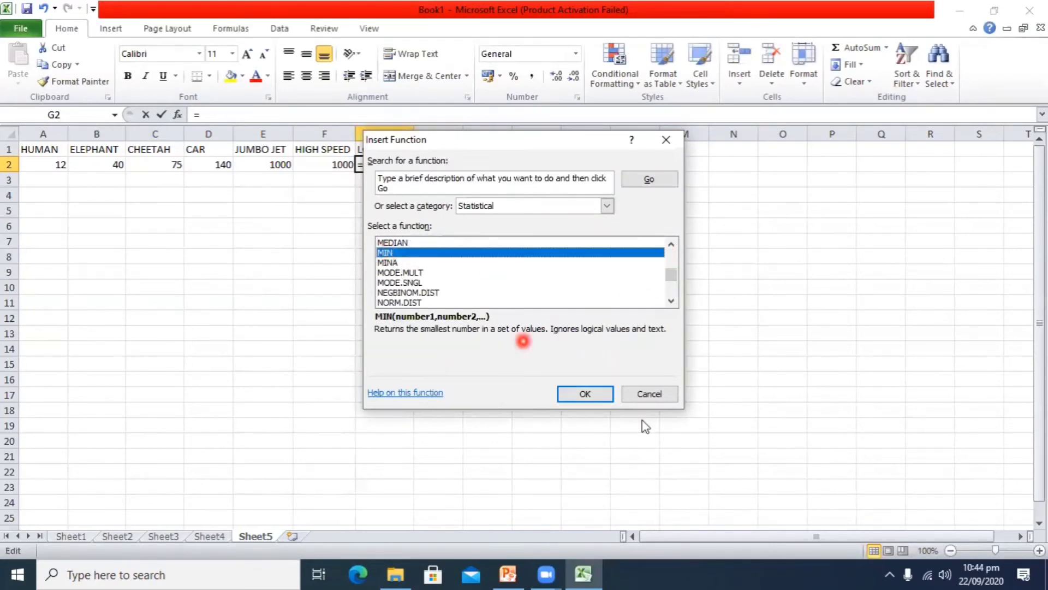
pyautogui.click(589, 391)
pyautogui.click(640, 380)
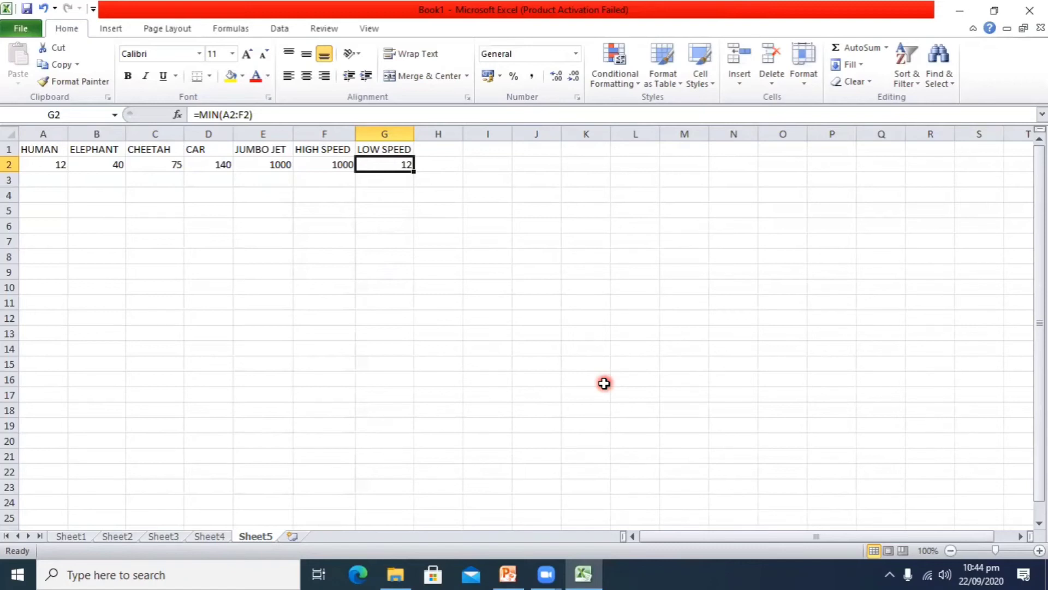
# Switch to the PowerPoint textbook slides and view slide 38, Monthly Report of Expenses.
pyautogui.click(516, 565)
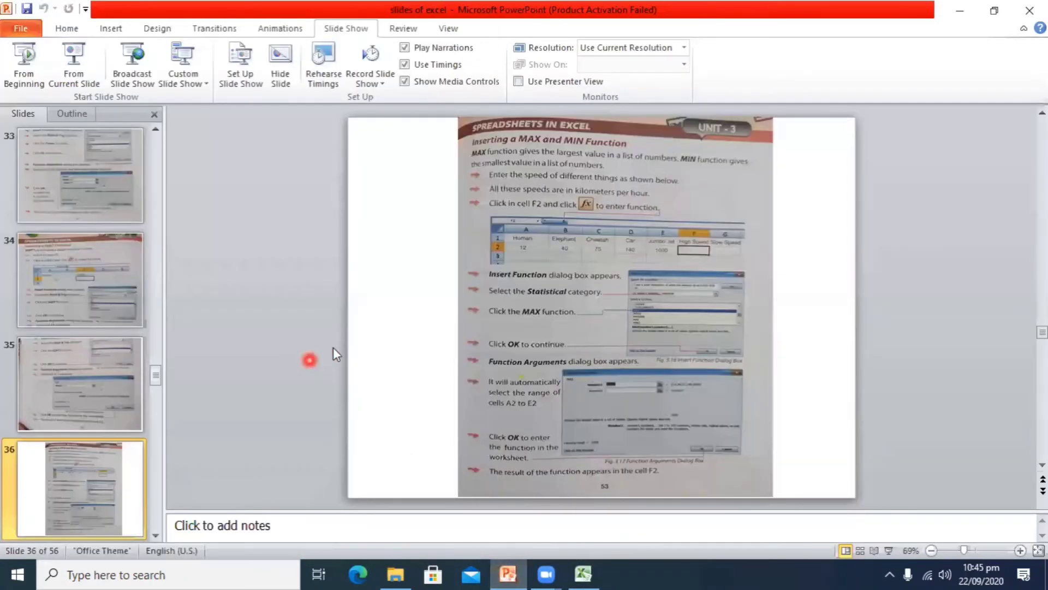
pyautogui.scroll(-2, 66, 481)
pyautogui.scroll(-1, 74, 476)
pyautogui.click(75, 477)
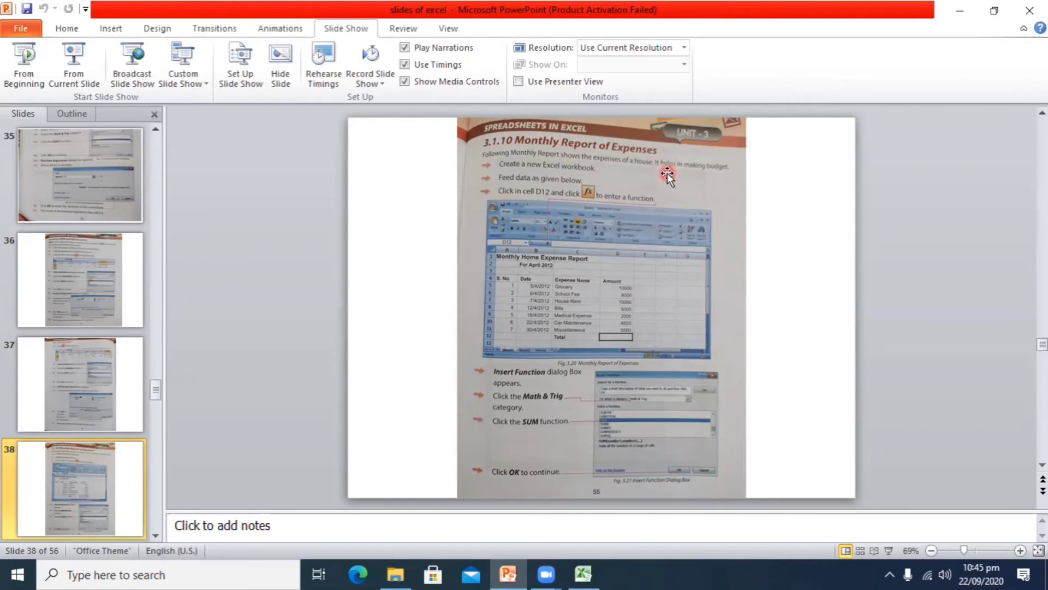
# Switch back to Excel and undo all the speed table entries, functions and column widths until Sheet5 is blank.
pyautogui.click(599, 566)
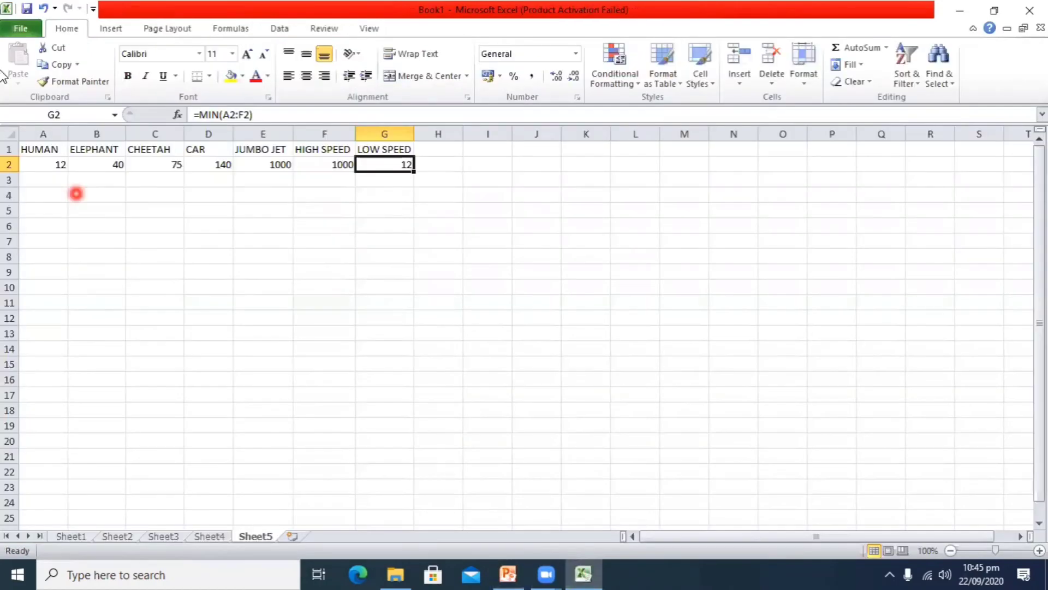
pyautogui.click(41, 10)
pyautogui.click(41, 10)
pyautogui.click(41, 10)
pyautogui.click(40, 10)
pyautogui.click(41, 9)
pyautogui.click(41, 10)
pyautogui.click(41, 10)
pyautogui.click(41, 9)
pyautogui.click(41, 10)
pyautogui.click(41, 10)
pyautogui.click(40, 10)
pyautogui.click(41, 10)
pyautogui.click(41, 10)
pyautogui.click(41, 10)
pyautogui.click(40, 10)
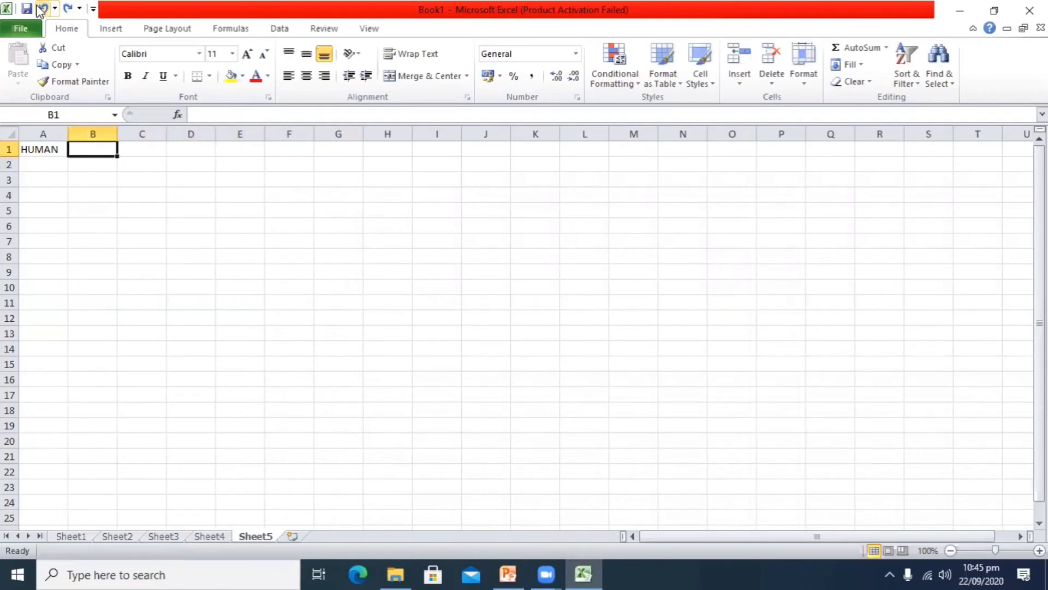
pyautogui.click(41, 10)
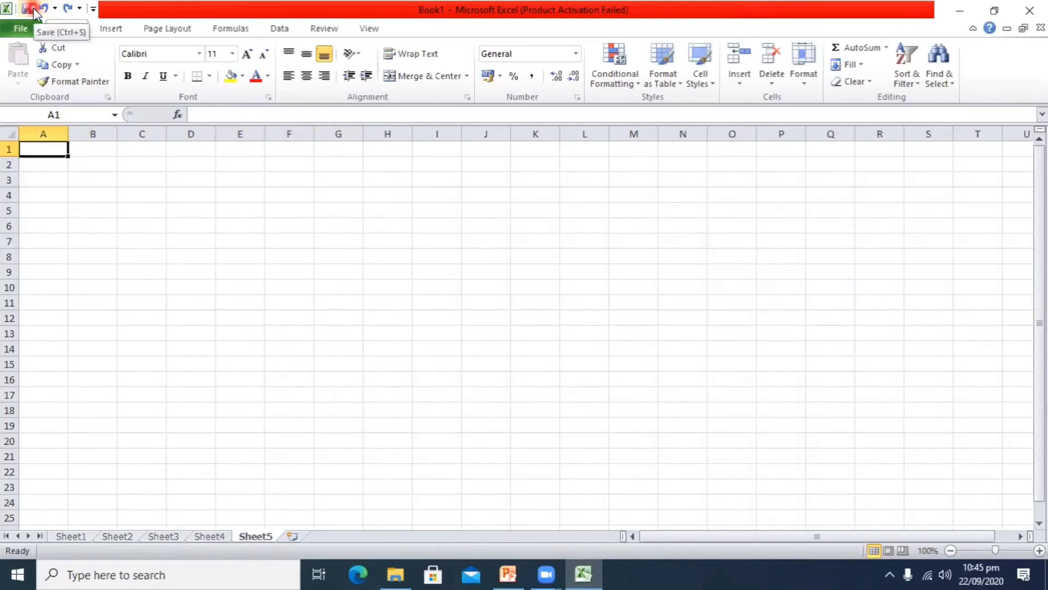
# Enter the title "MONTHLY HOME EXPENSE REPRT" in cell A1 of Sheet5.
pyautogui.write('MON')
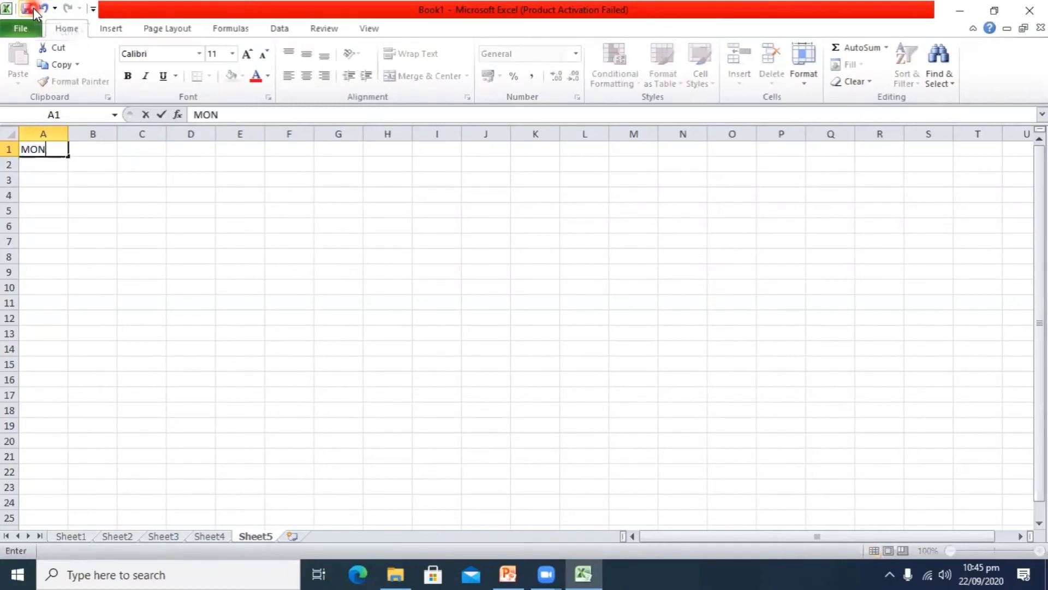
pyautogui.write('THLY HOME ')
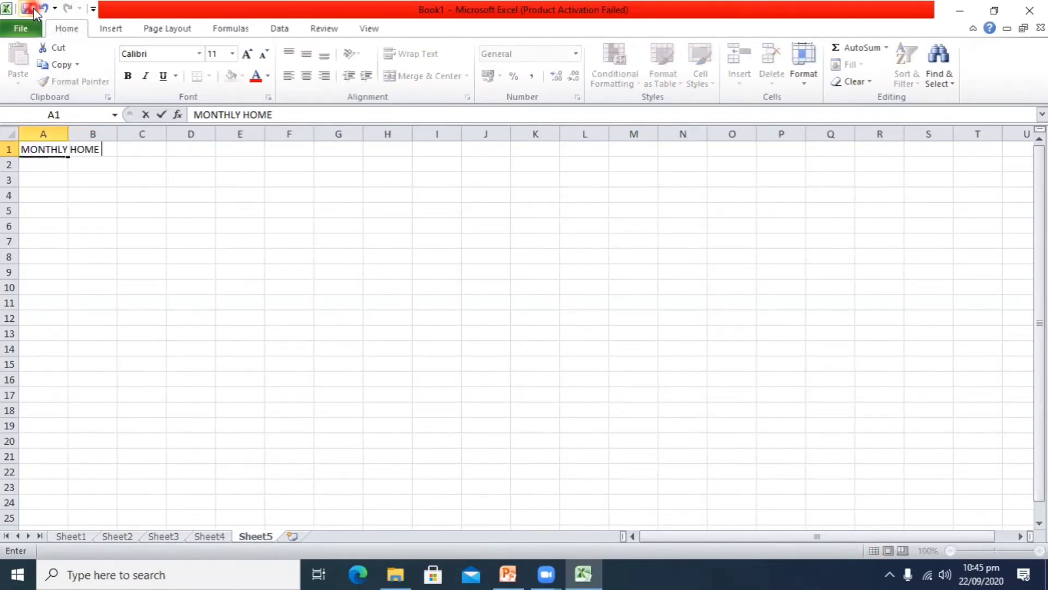
pyautogui.write('EXPENSE ')
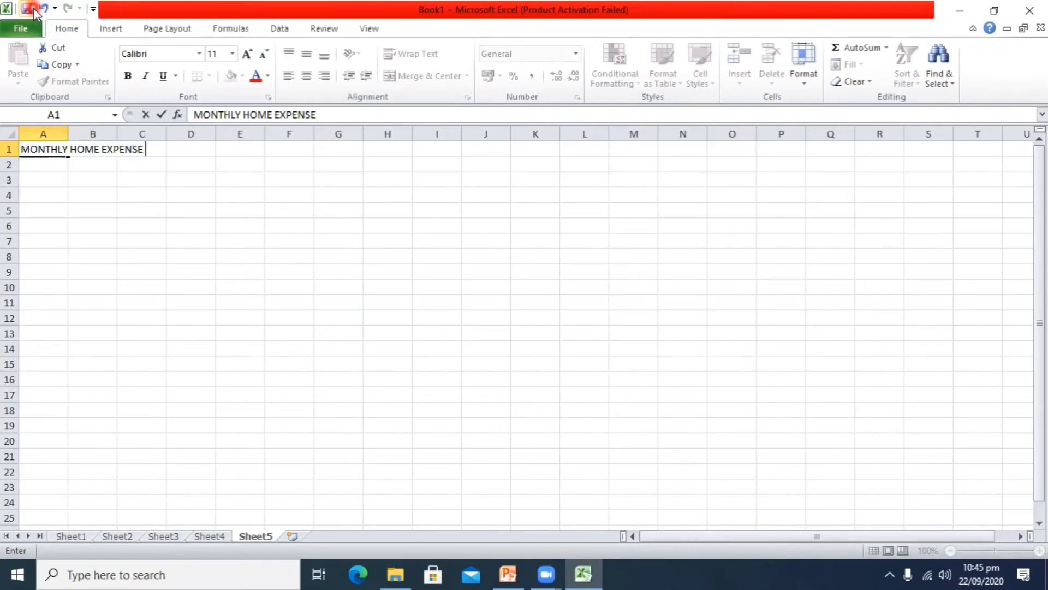
pyautogui.write('REPRT')
pyautogui.hotkey('ctrl', 'Return')
pyautogui.press('Right')
pyautogui.press('Right')
pyautogui.press('Right')
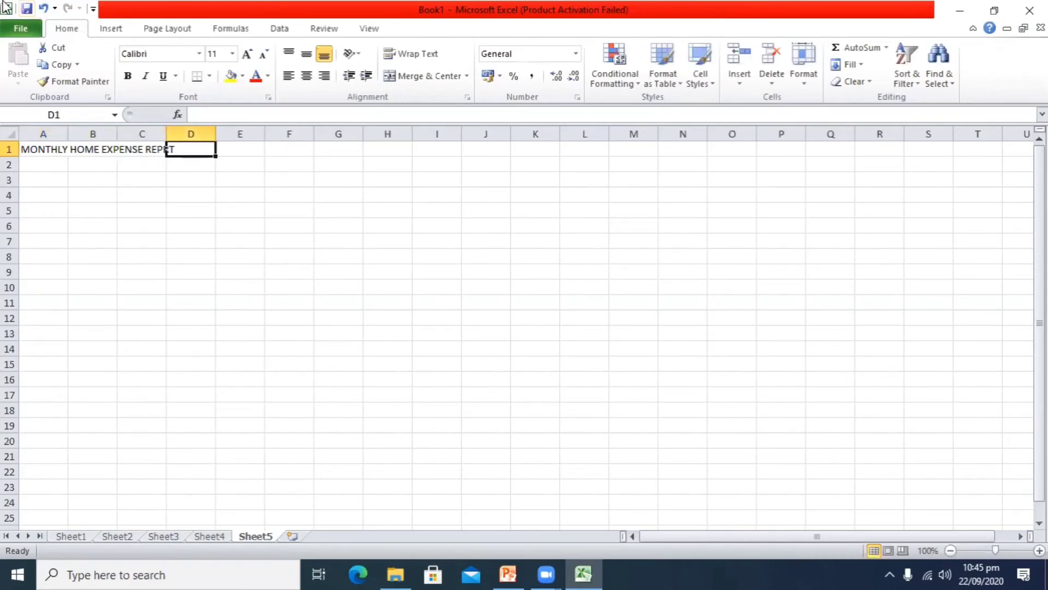
# Try widening column A to fit the report title, and undo the widening.
pyautogui.click(162, 148)
pyautogui.click(171, 146)
pyautogui.moveTo(67, 134); pyautogui.dragTo(195, 134)
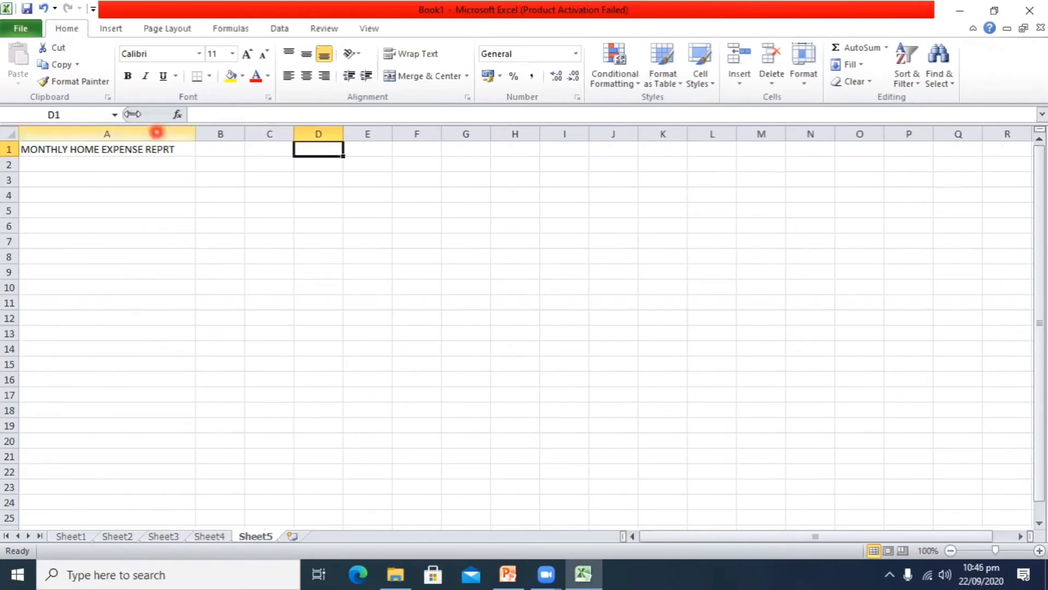
pyautogui.click(44, 9)
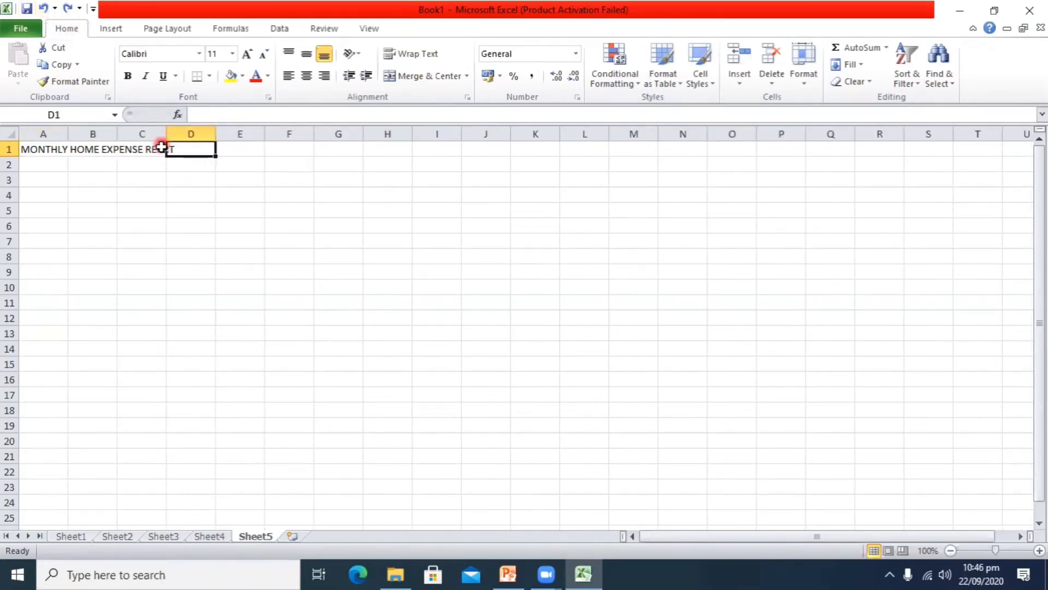
pyautogui.doubleClick(161, 150)
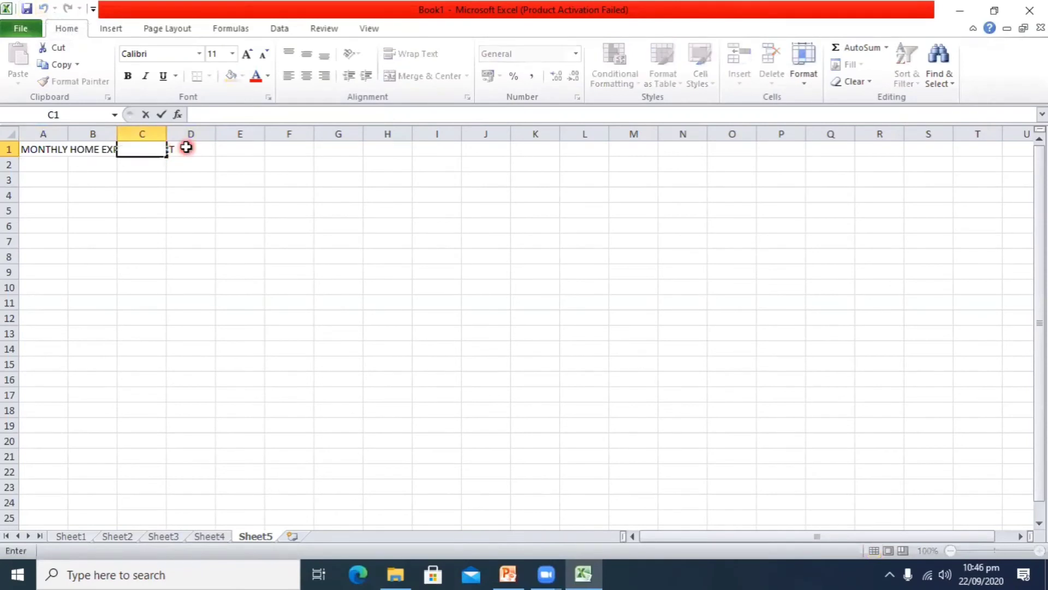
pyautogui.click(185, 149)
pyautogui.click(160, 152)
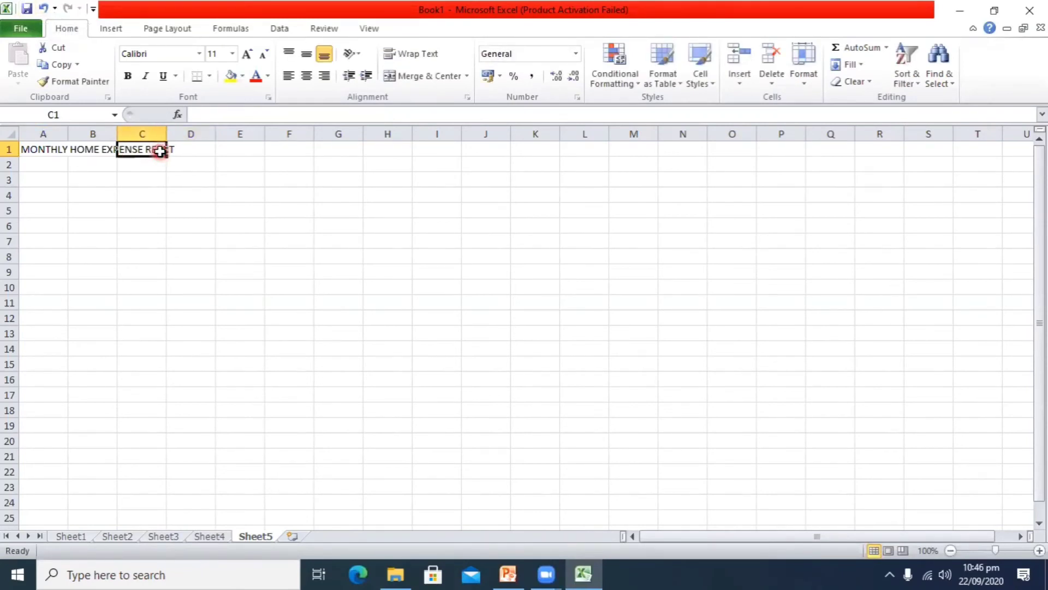
# Replace the text in C1 with ENCE REPORT and widen column B so the title text in A1 shows up to EXPENSE.
pyautogui.press('BackSpace')
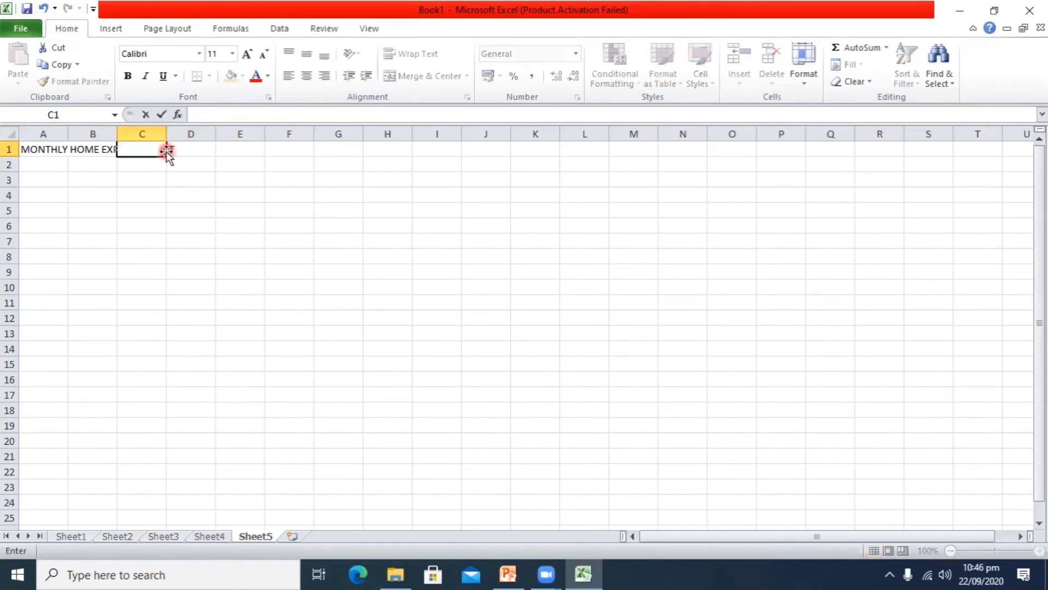
pyautogui.write('ENCE REPORT')
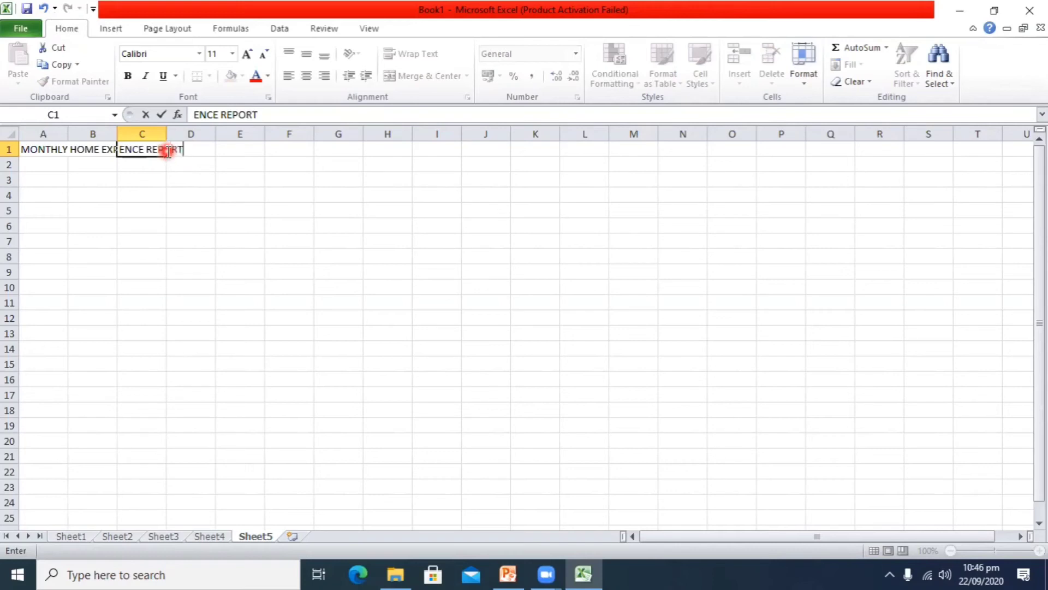
pyautogui.click(257, 151)
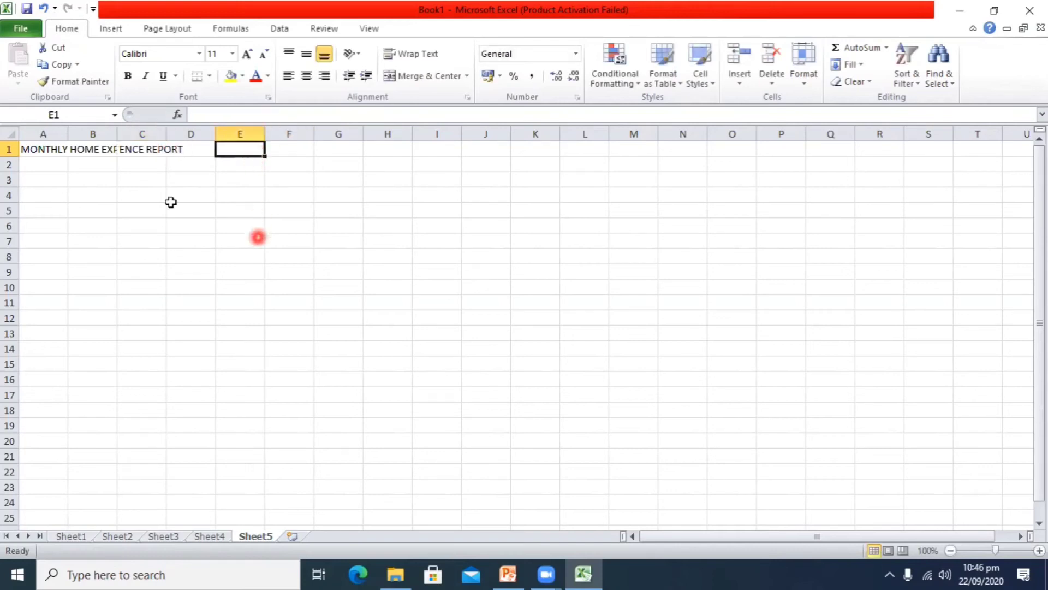
pyautogui.moveTo(117, 135); pyautogui.dragTo(124, 136)
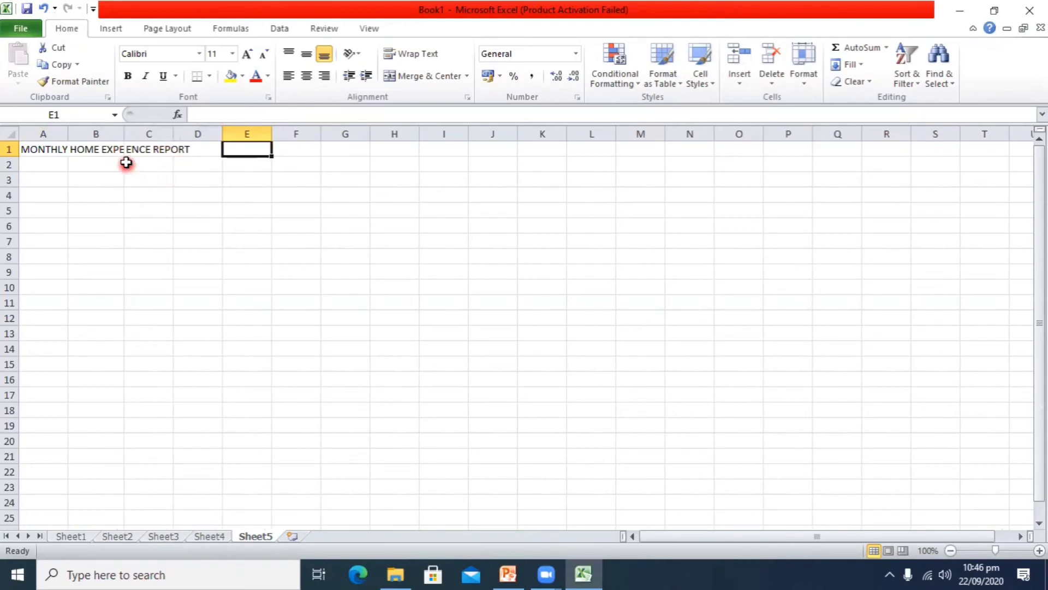
pyautogui.moveTo(122, 132); pyautogui.dragTo(146, 134)
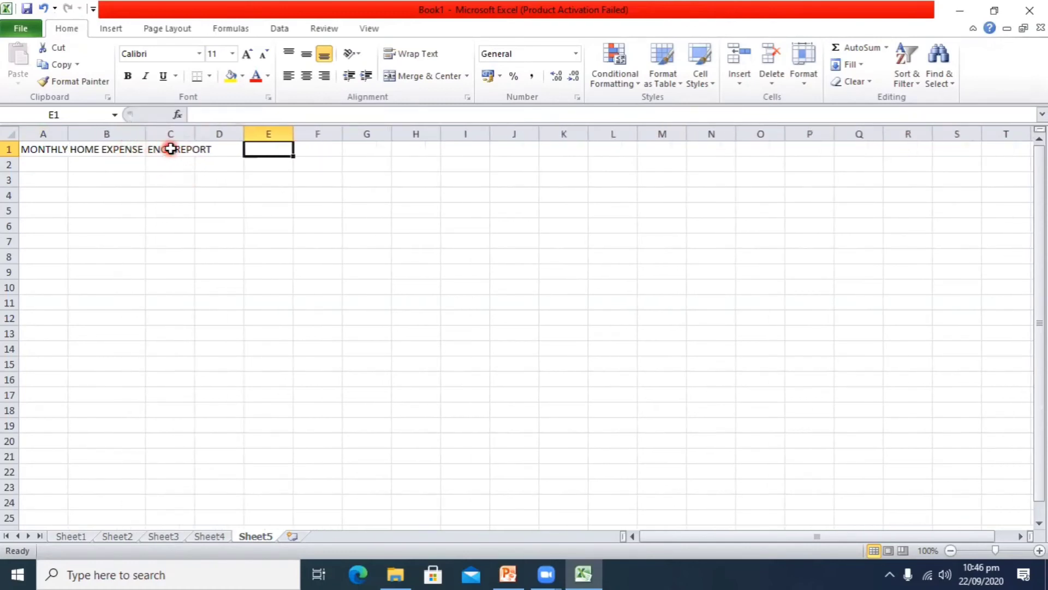
# Remove ENCE from the text in C1, leaving only REPORT.
pyautogui.click(171, 148)
pyautogui.doubleClick(172, 148)
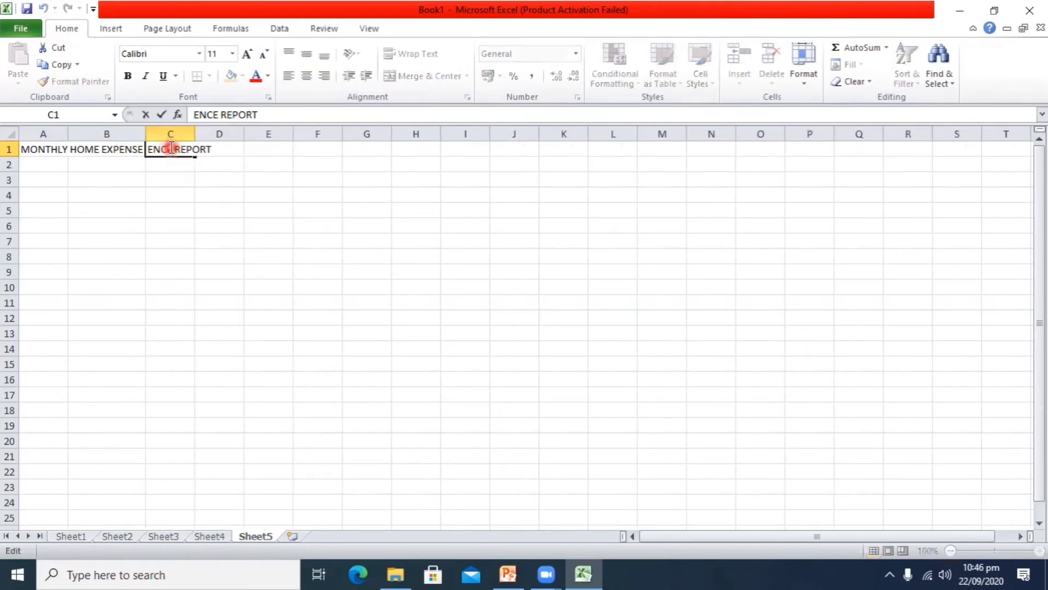
pyautogui.press('BackSpace')
pyautogui.press('BackSpace')
pyautogui.press('BackSpace')
pyautogui.press('BackSpace')
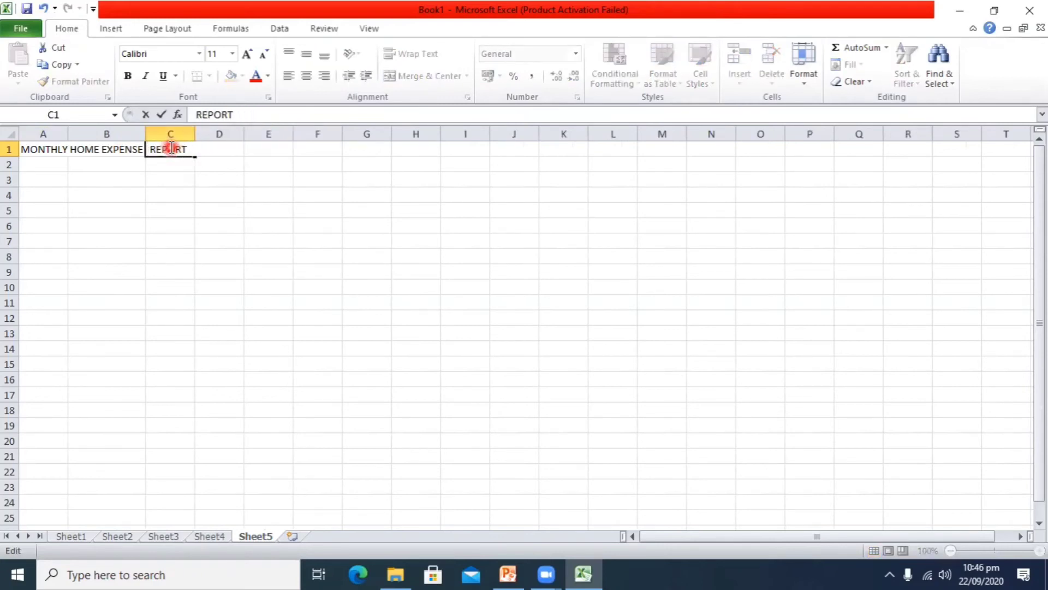
pyautogui.click(116, 183)
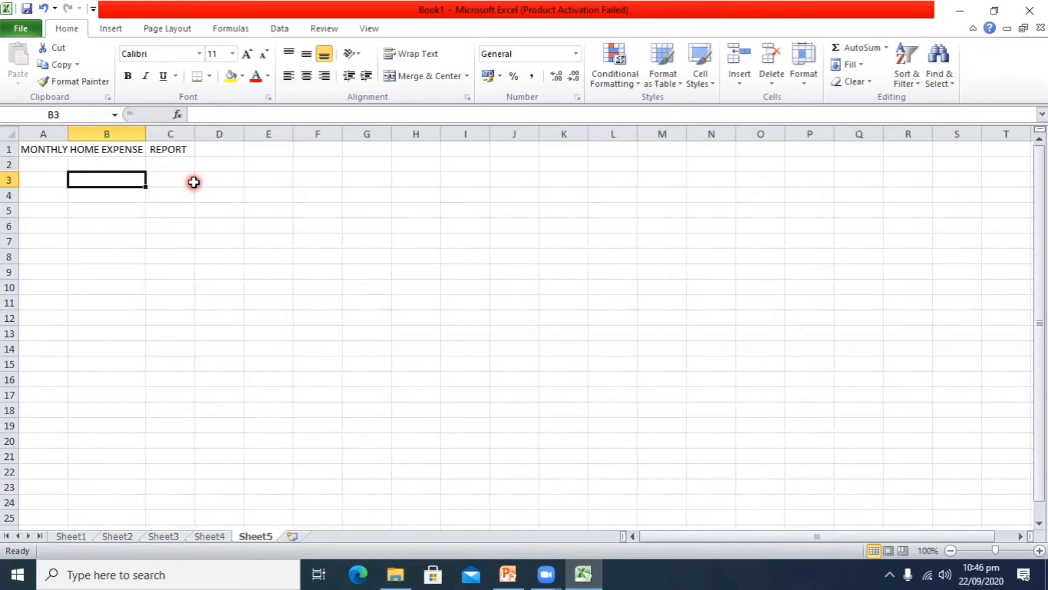
# Enter the subtitle FOR APRIL 2012 in cell B2.
pyautogui.click(102, 165)
pyautogui.write('FO')
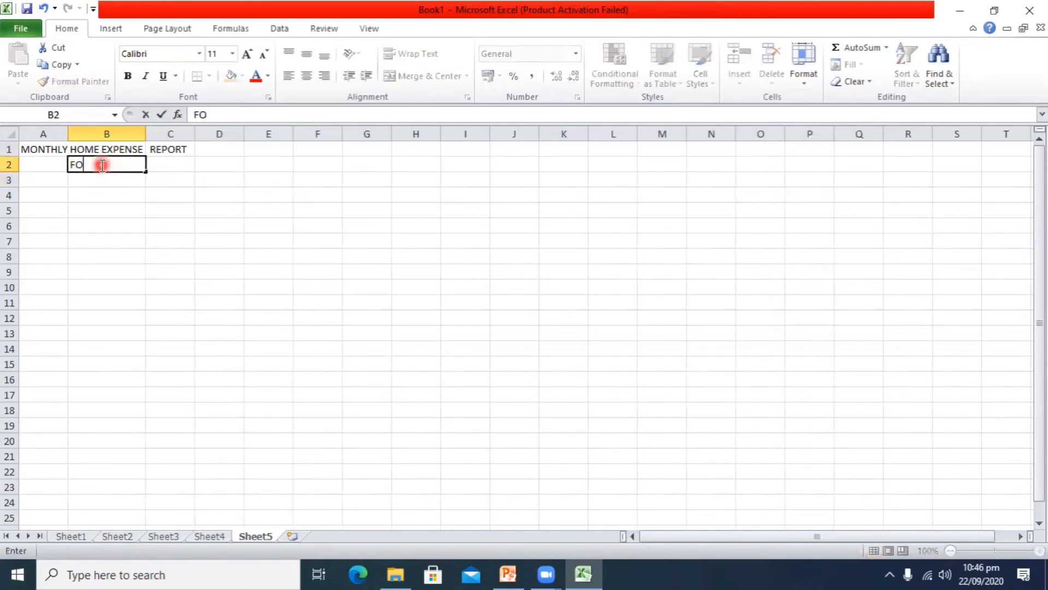
pyautogui.write('R APRIL 2012')
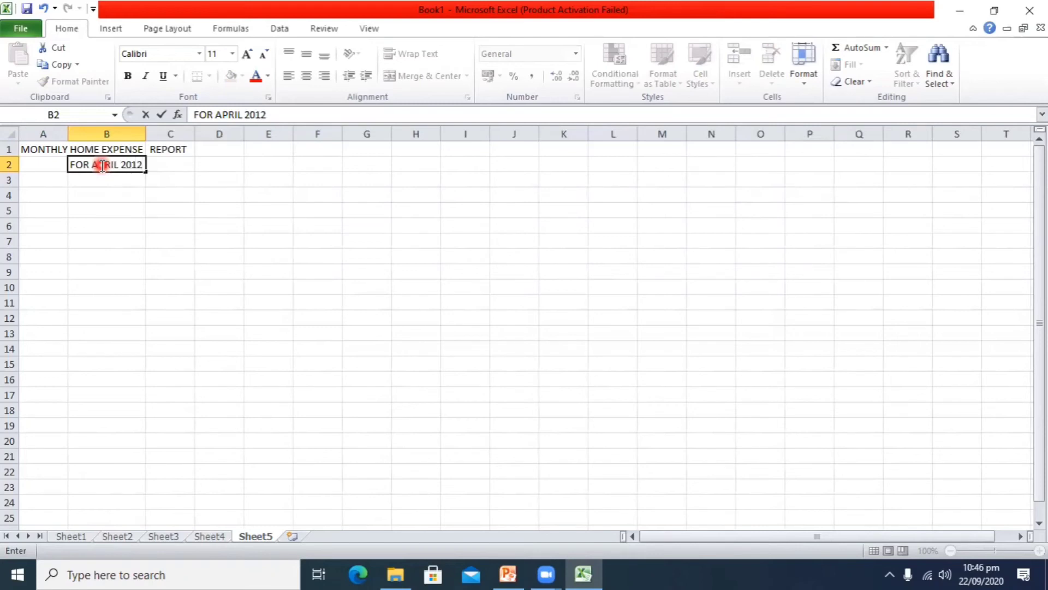
# Enter the column headings S.NO, DATE and EXPENSE NAME in cells A4 to C4.
pyautogui.click(38, 194)
pyautogui.write('S')
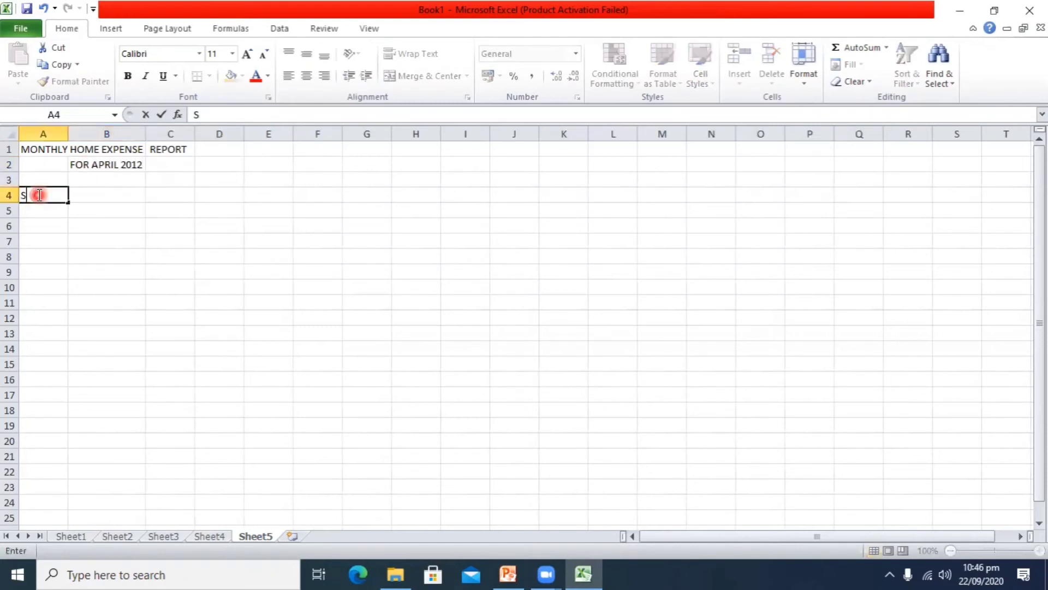
pyautogui.write('.NO')
pyautogui.press('Tab')
pyautogui.write('SA')
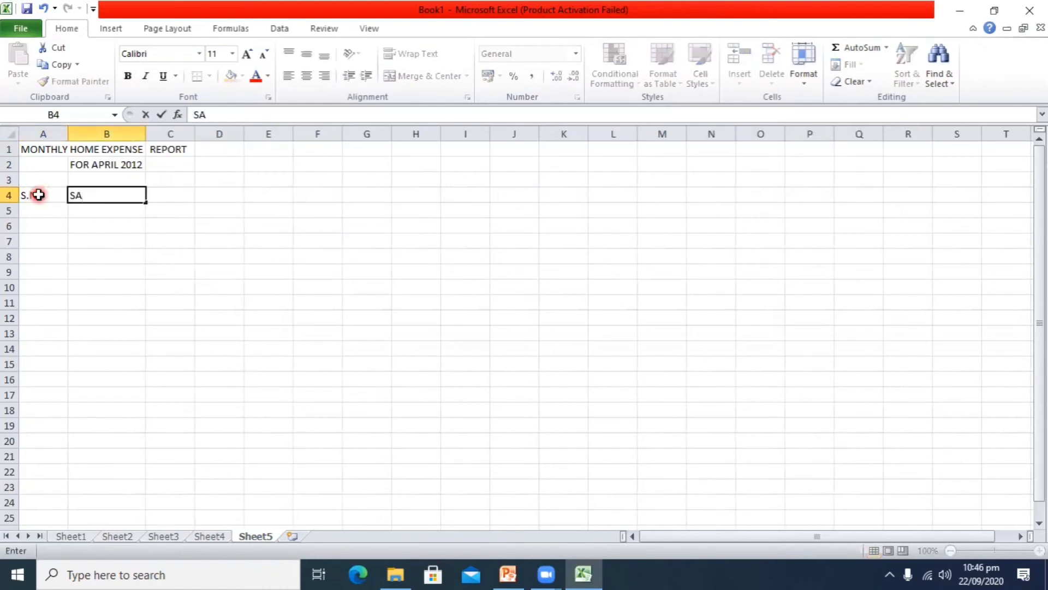
pyautogui.press('BackSpace')
pyautogui.press('BackSpace')
pyautogui.write('DATE')
pyautogui.press('Tab')
pyautogui.write('EX')
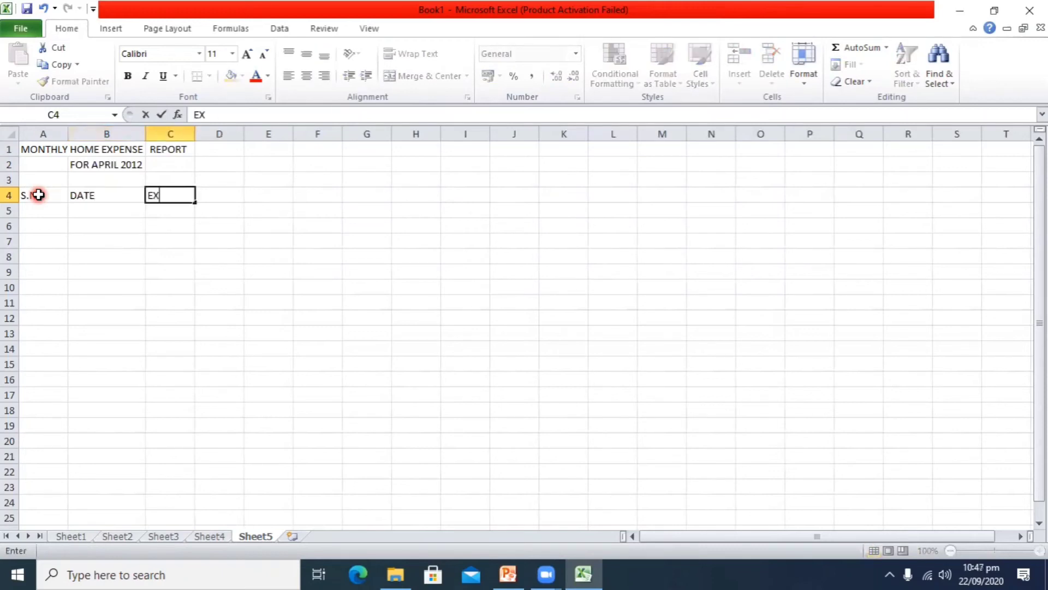
pyautogui.write('PENSE NAME')
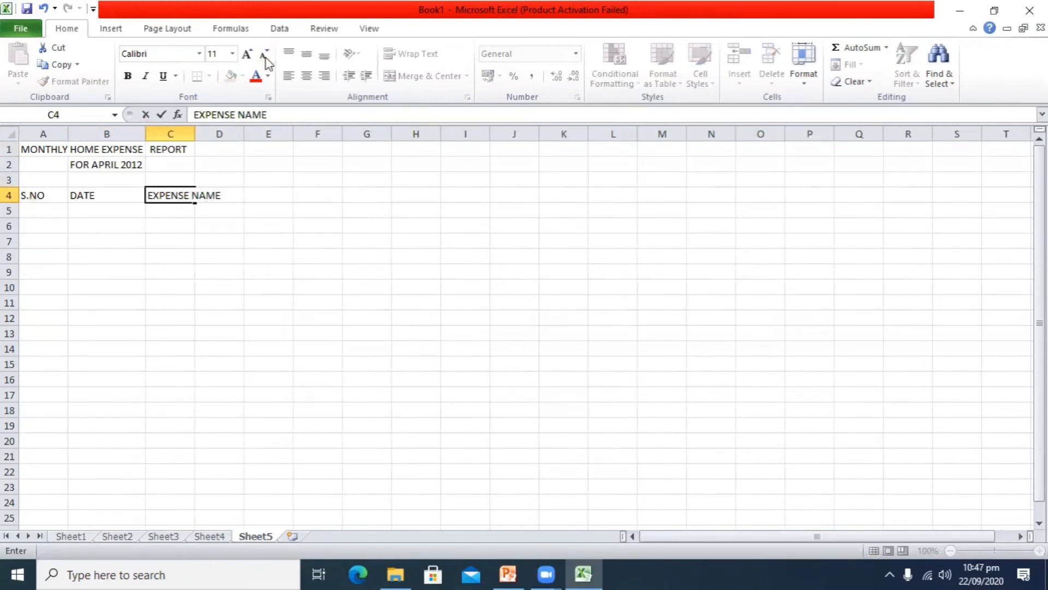
# Widen column C to fit the EXPENSE NAME heading and enter the heading AMOUNT in D4.
pyautogui.click(196, 134)
pyautogui.moveTo(202, 134); pyautogui.dragTo(223, 134)
pyautogui.click(243, 194)
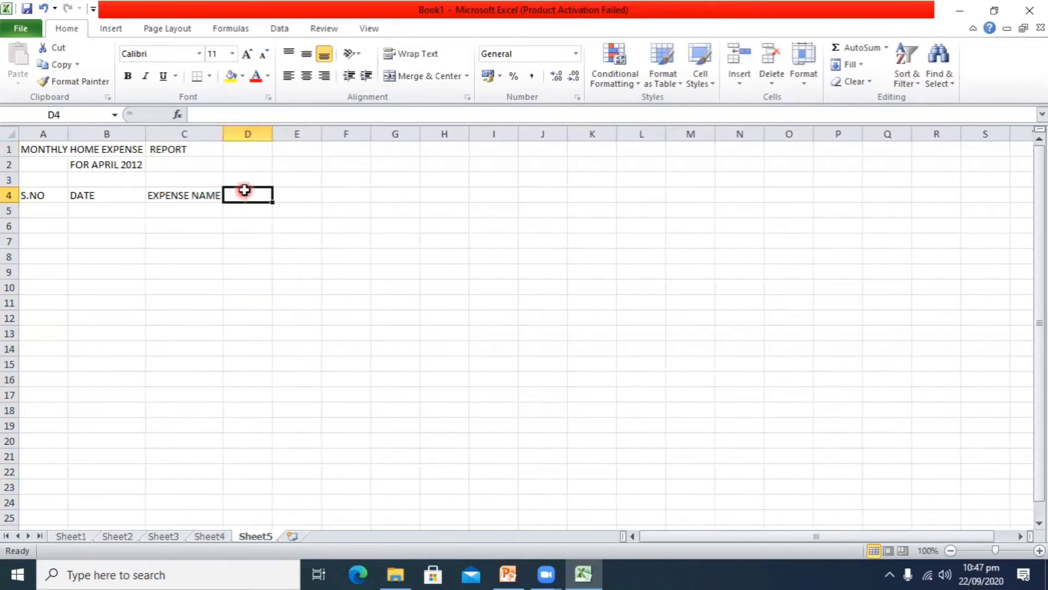
pyautogui.write('AMOUNT')
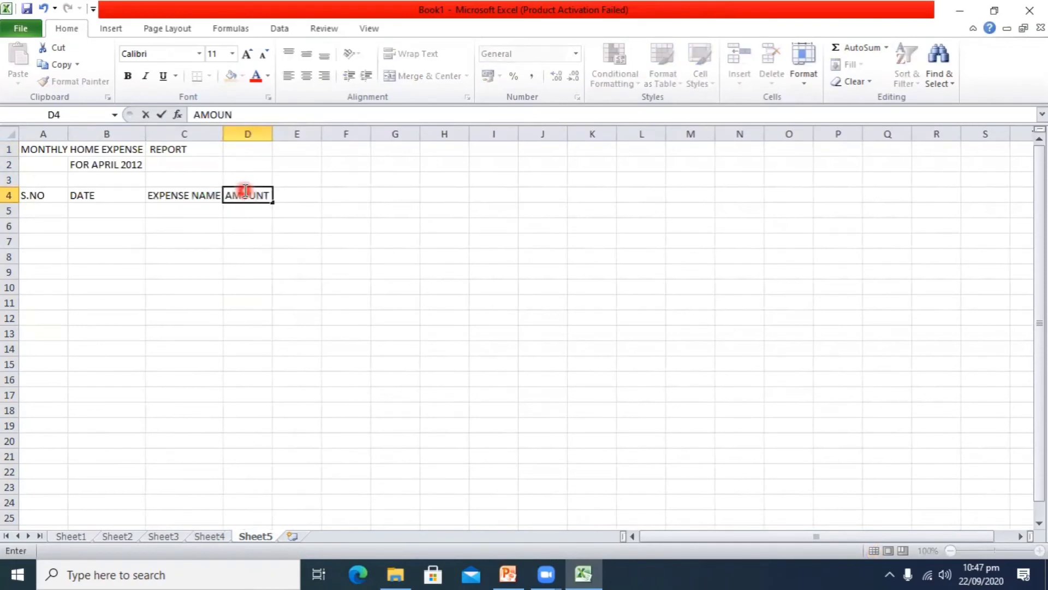
pyautogui.press('Return')
# Enter serial numbers 1 and 2 in A5 and A6 and extend the series down to 7 in A11.
pyautogui.press('Home')
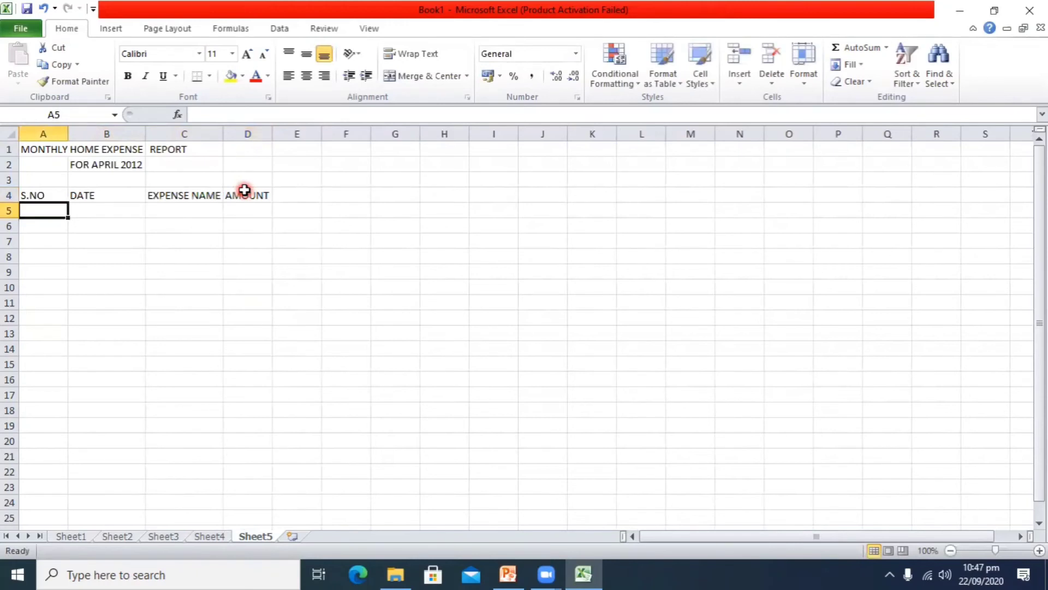
pyautogui.write('1')
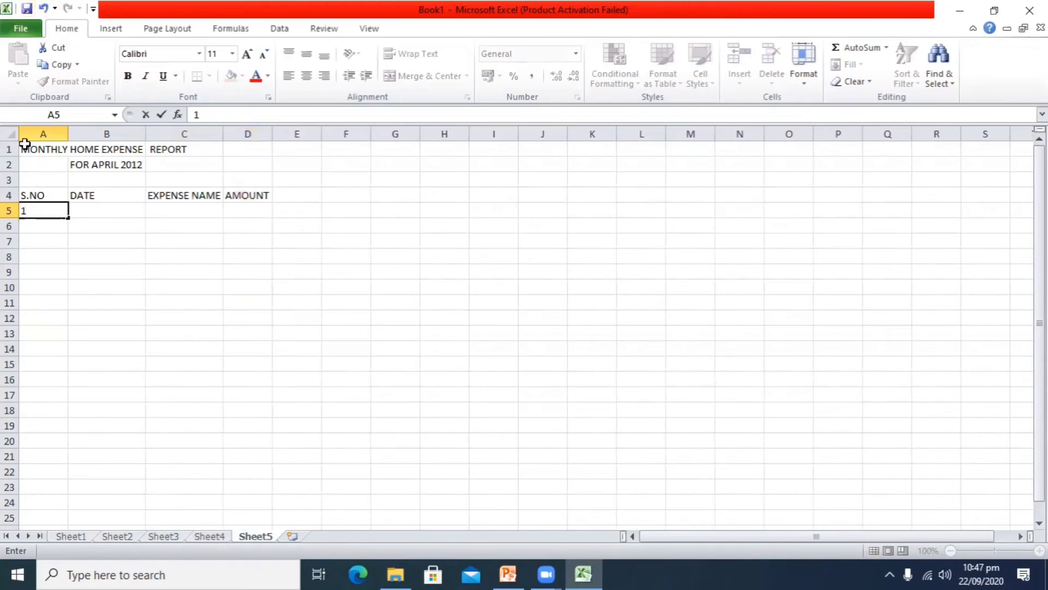
pyautogui.click(52, 226)
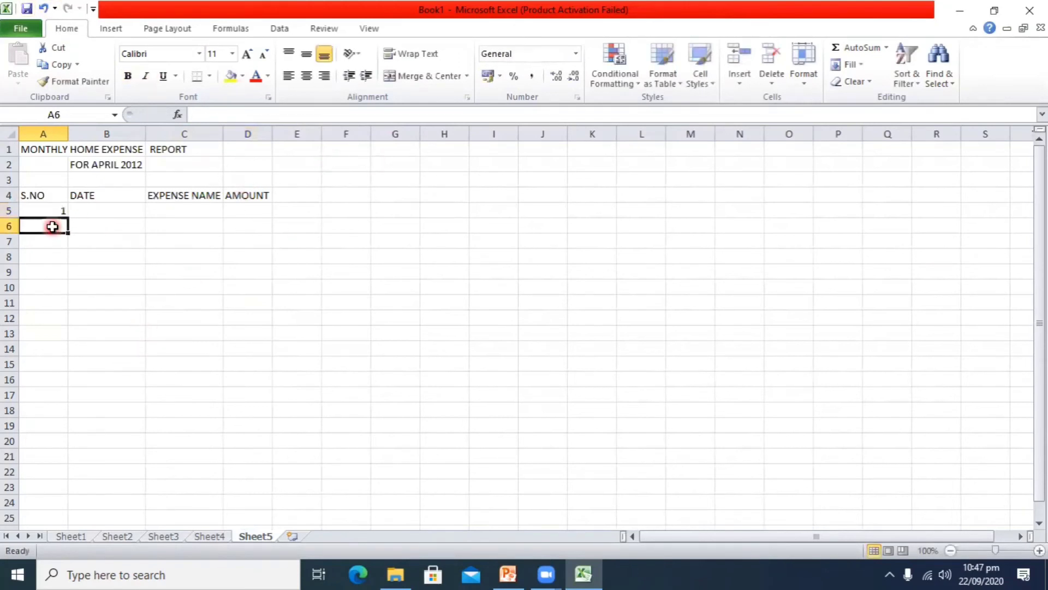
pyautogui.write('2')
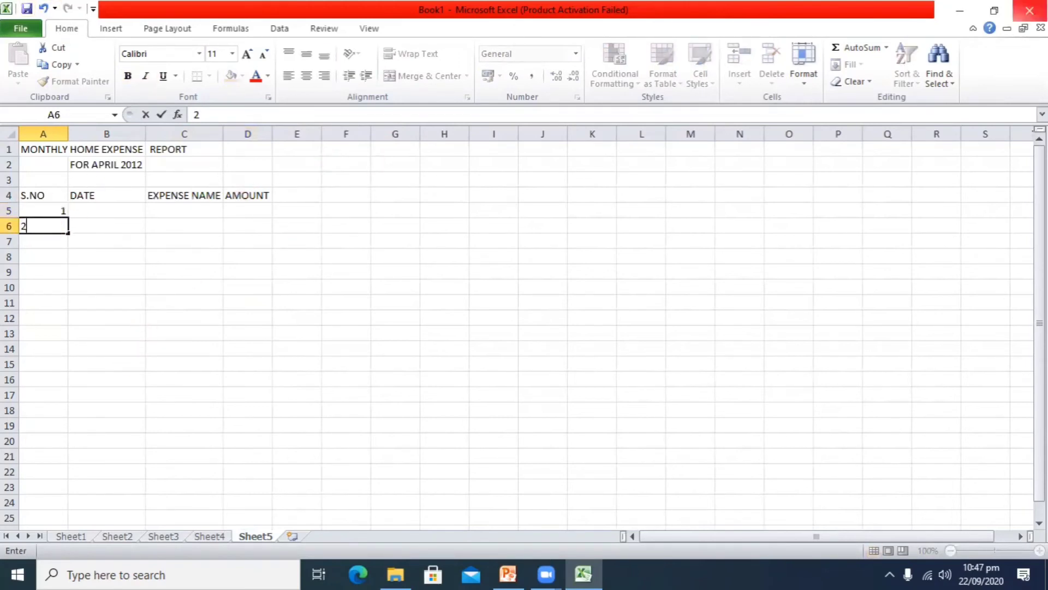
pyautogui.click(51, 225)
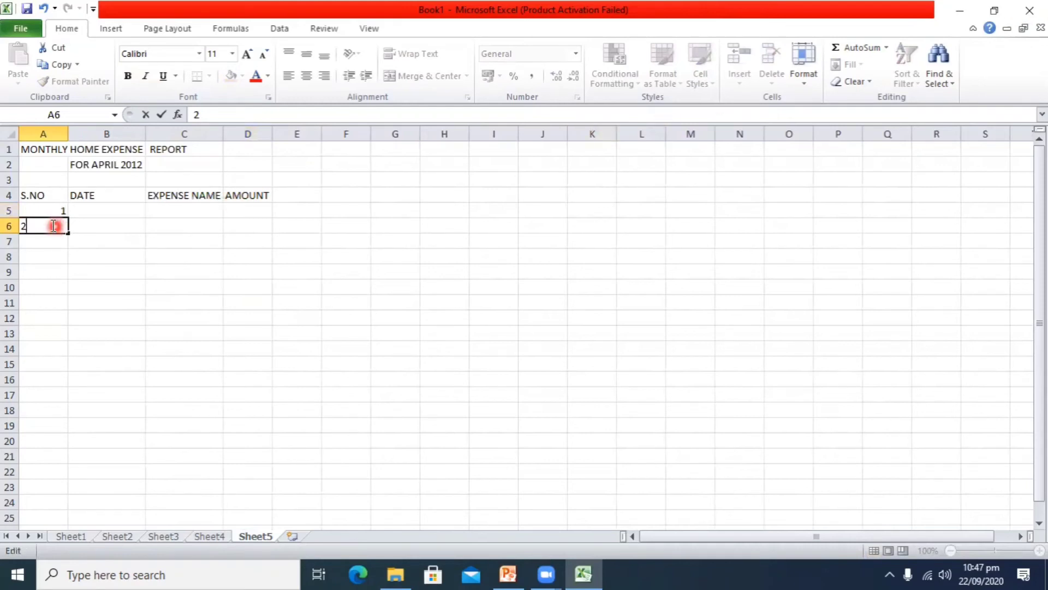
pyautogui.click(27, 212)
pyautogui.moveTo(30, 213); pyautogui.dragTo(60, 309)
# Enter the dates 05/04/2012 in B5 and 06/04/2012 in B6.
pyautogui.click(127, 213)
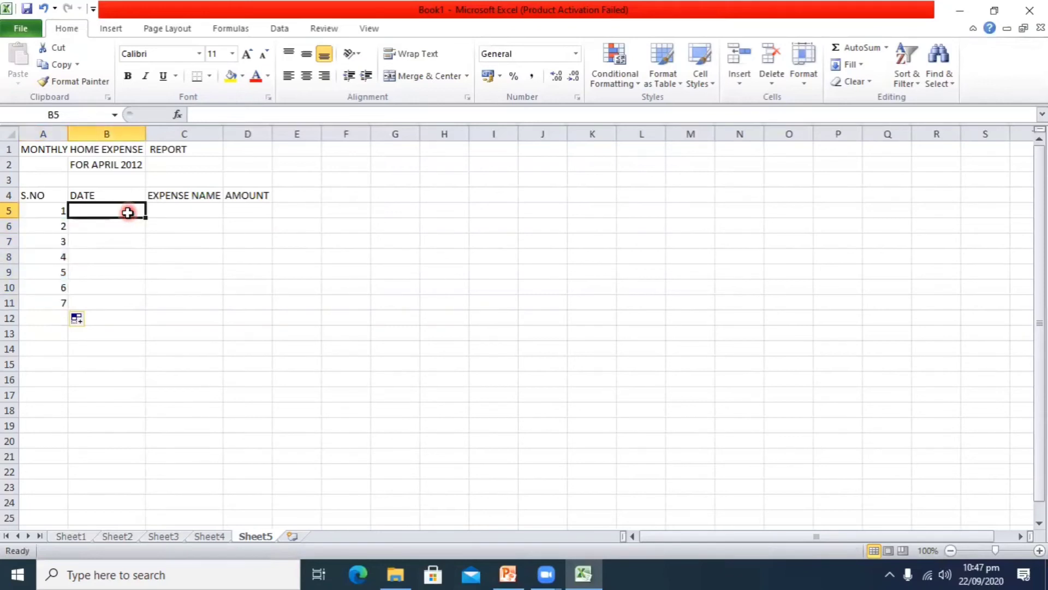
pyautogui.write('5/04')
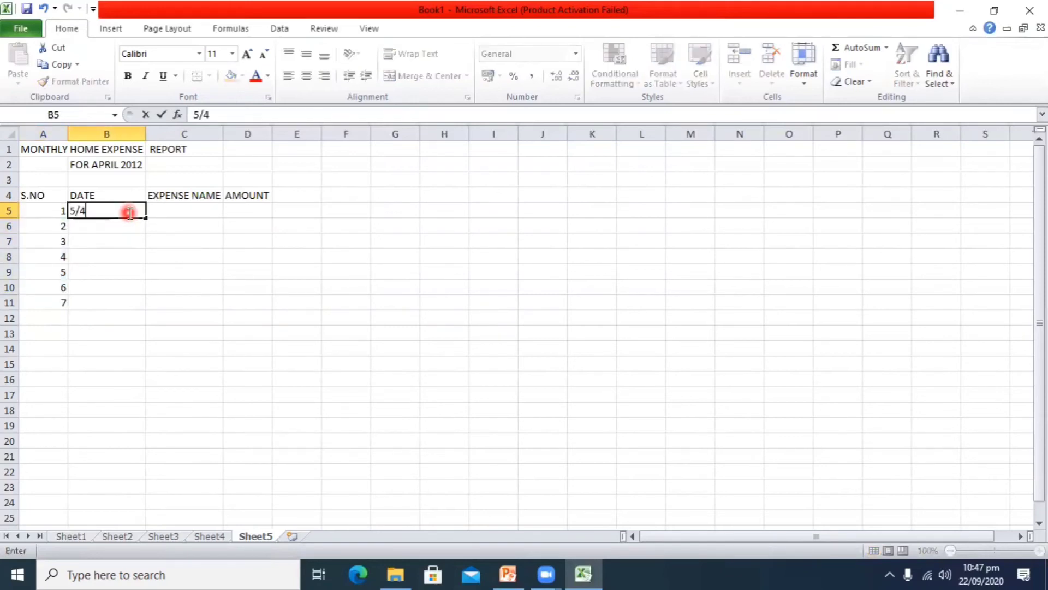
pyautogui.write('/20')
pyautogui.write('12')
pyautogui.press('Return')
pyautogui.write('6')
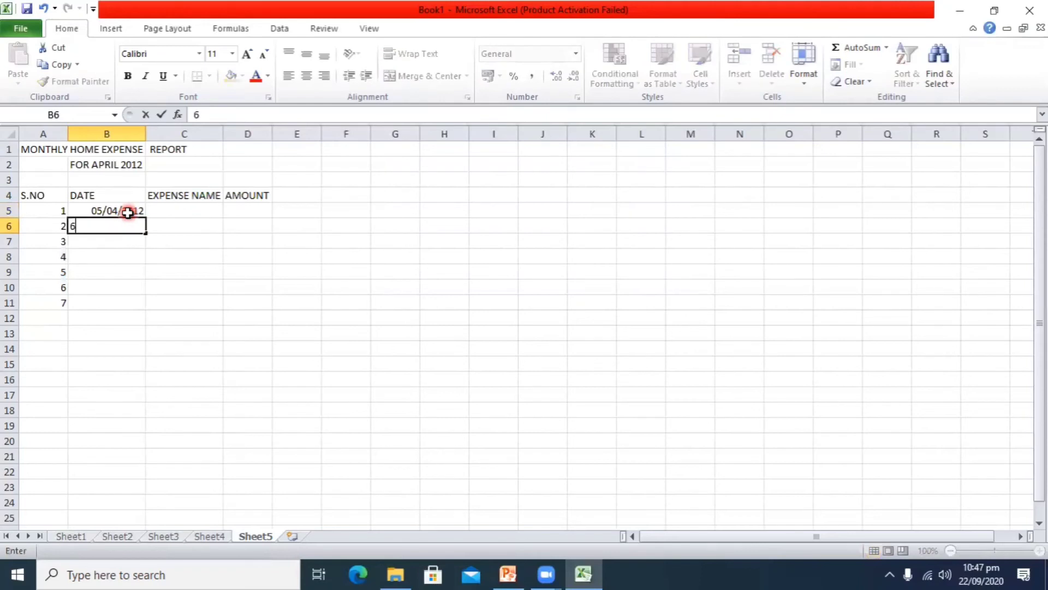
pyautogui.write('/4/12')
pyautogui.press('Return')
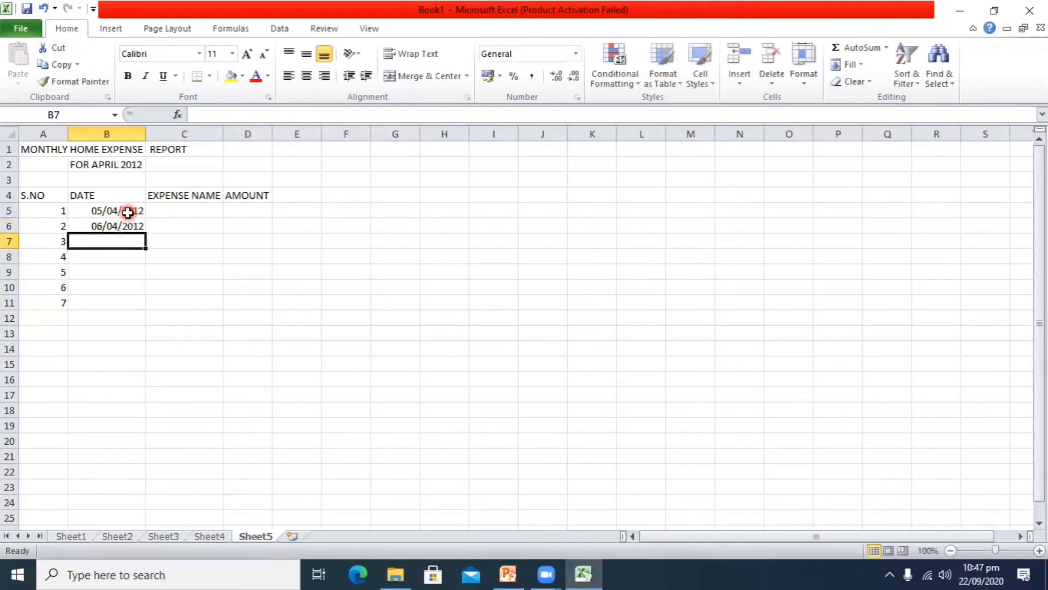
# Enter the date 7/4 in B7 and change its year to 12.
pyautogui.write('7/4')
pyautogui.press('Return')
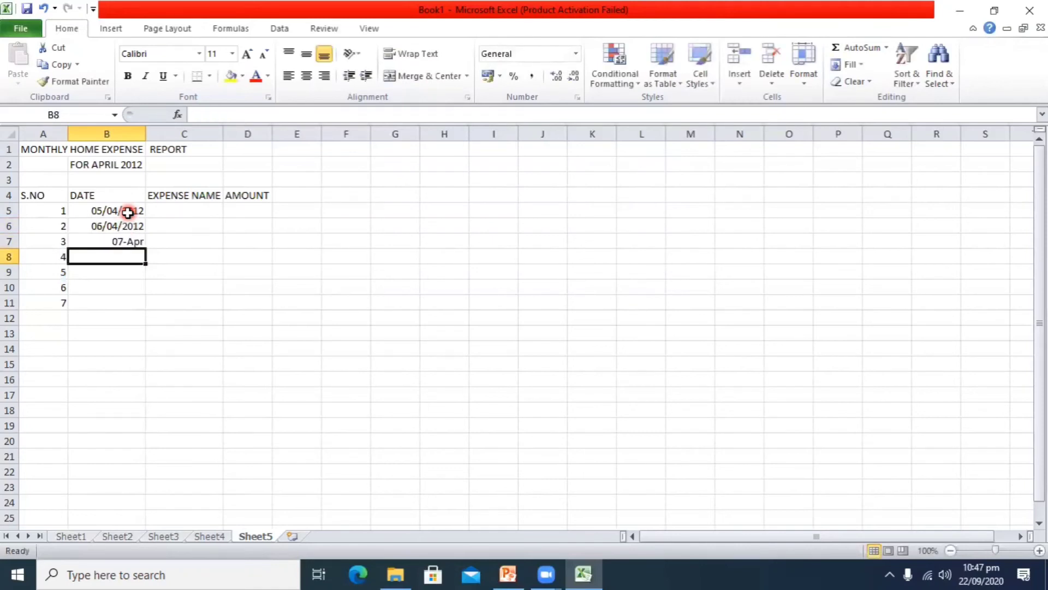
pyautogui.press('Up')
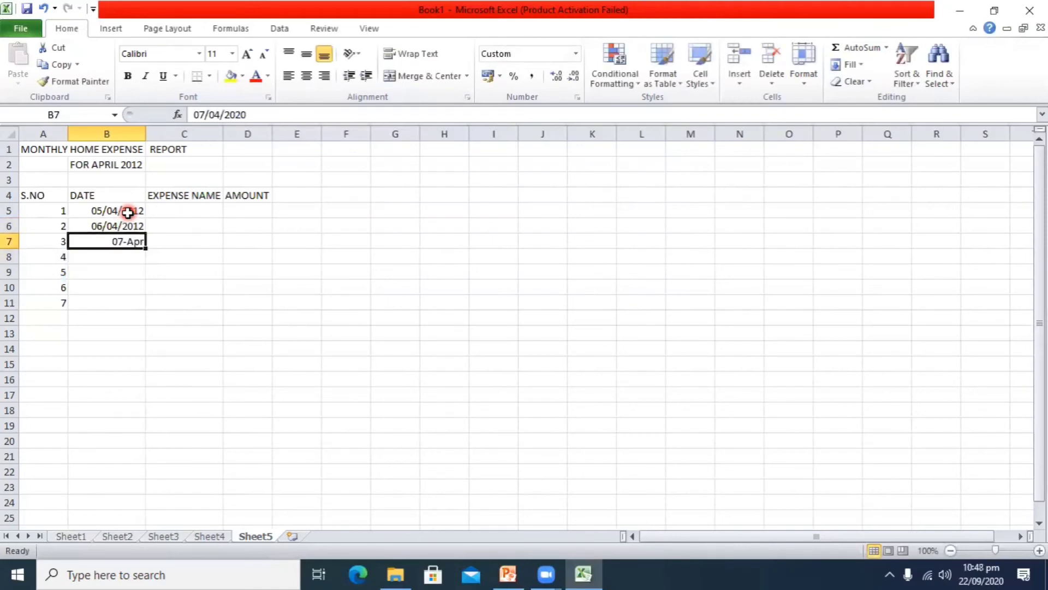
pyautogui.press('alt')
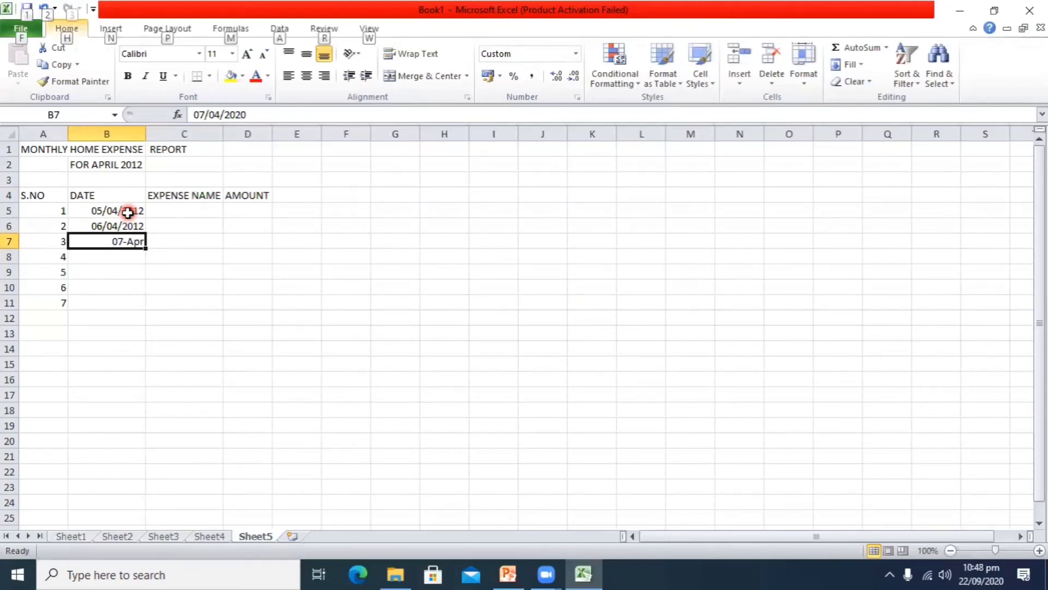
pyautogui.doubleClick(138, 240)
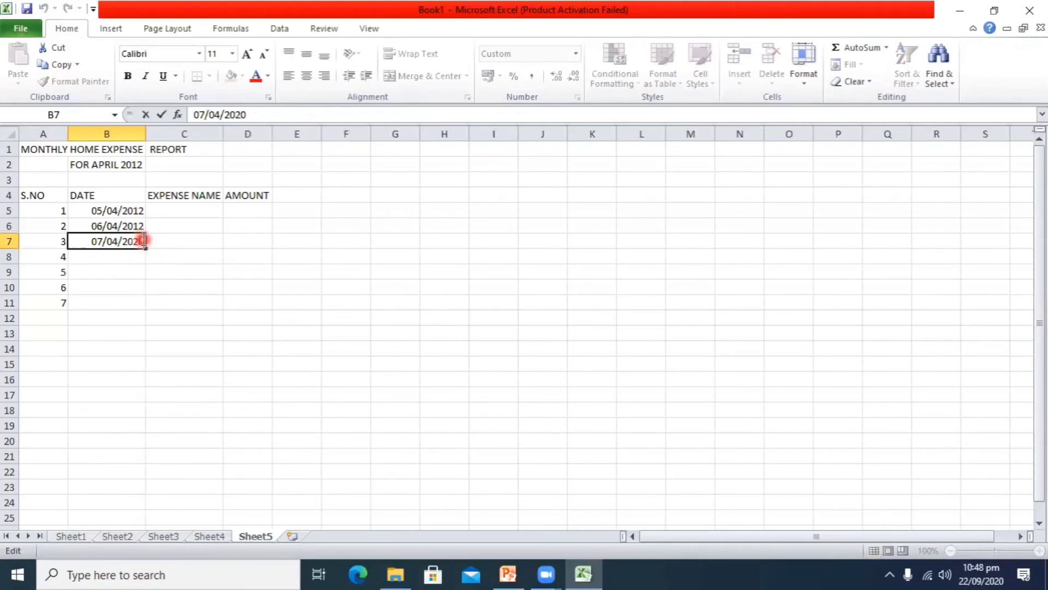
pyautogui.press('BackSpace')
pyautogui.press('BackSpace')
pyautogui.press('BackSpace')
pyautogui.press('BackSpace')
pyautogui.write('12')
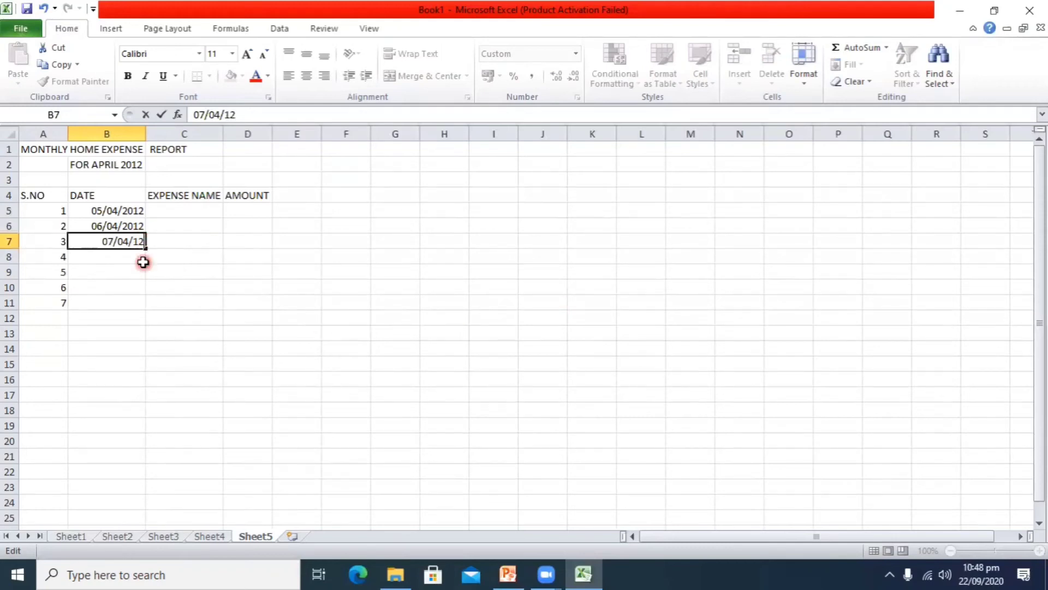
pyautogui.click(132, 257)
# Check the full date stored in B7 against the date in B6.
pyautogui.click(134, 229)
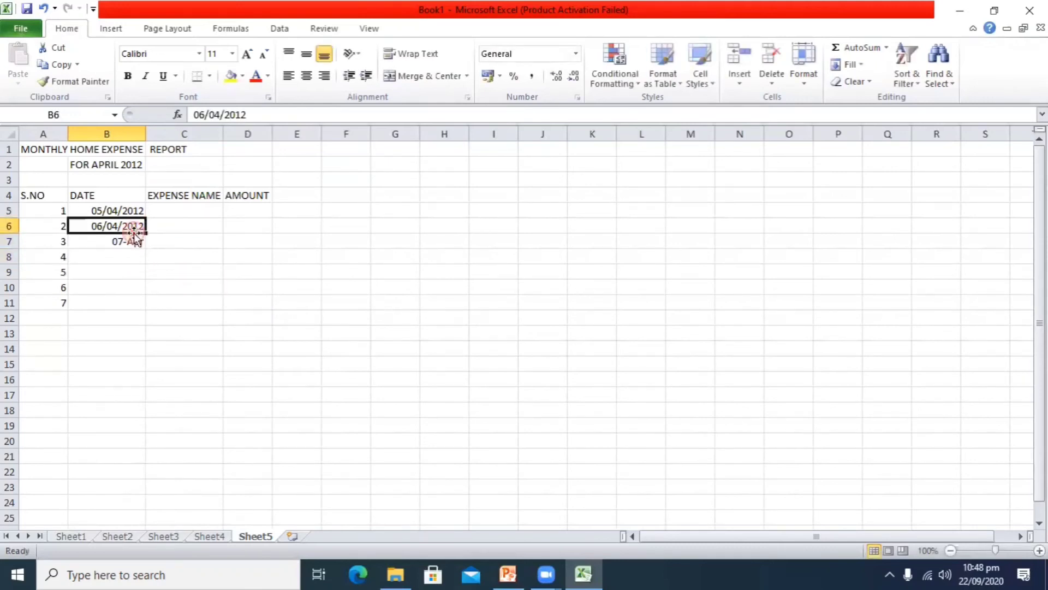
pyautogui.click(134, 246)
pyautogui.doubleClick(135, 243)
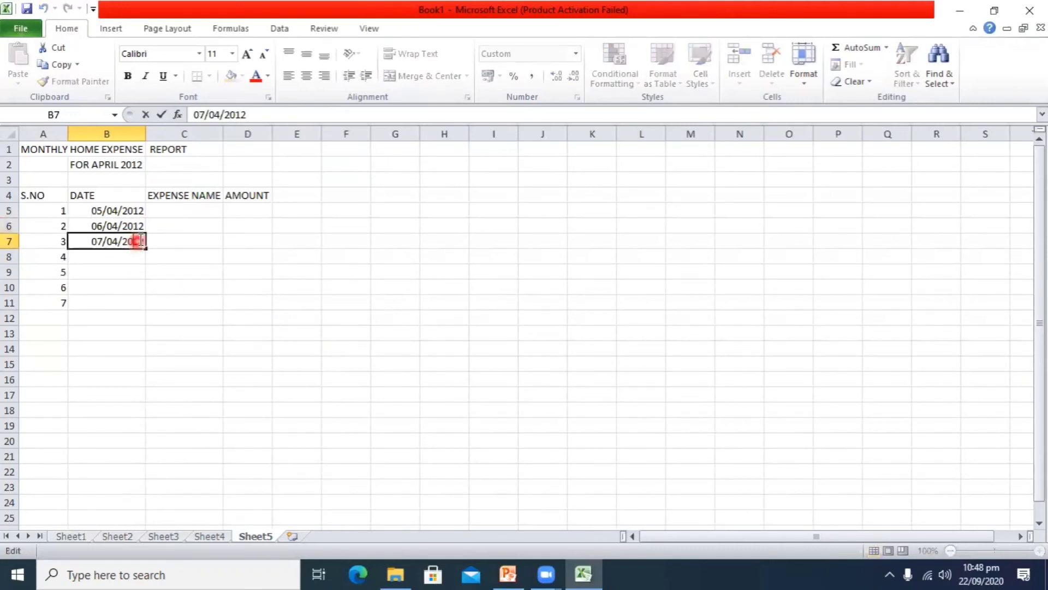
pyautogui.click(130, 254)
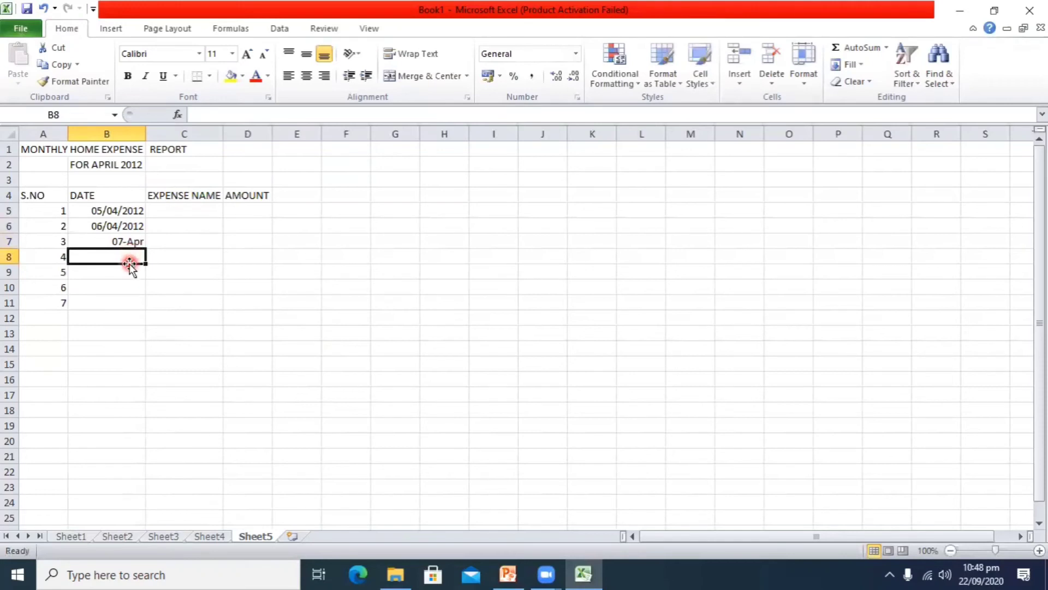
pyautogui.click(300, 55)
pyautogui.click(324, 54)
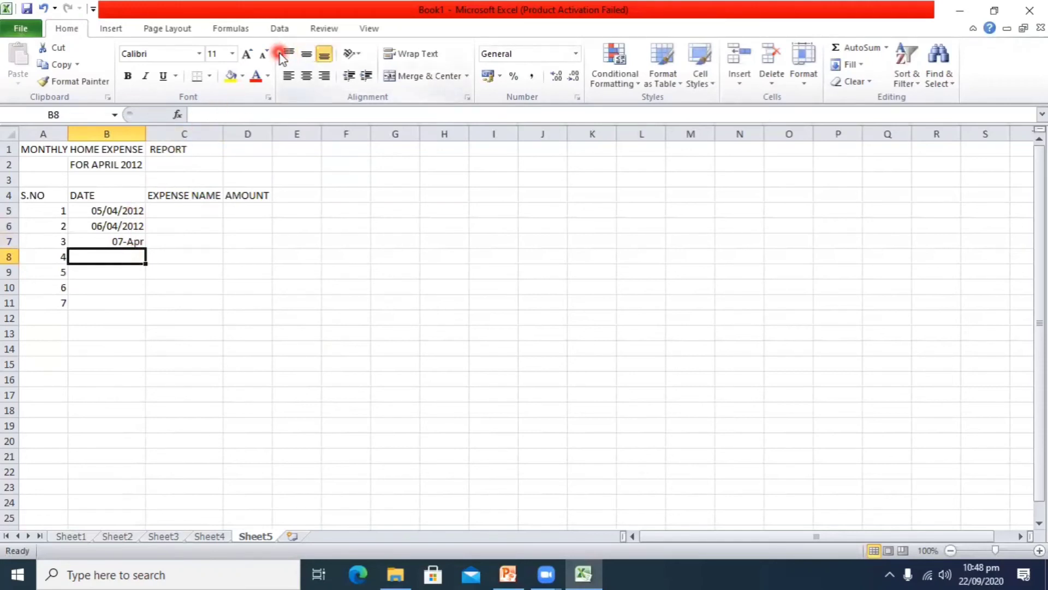
pyautogui.click(128, 257)
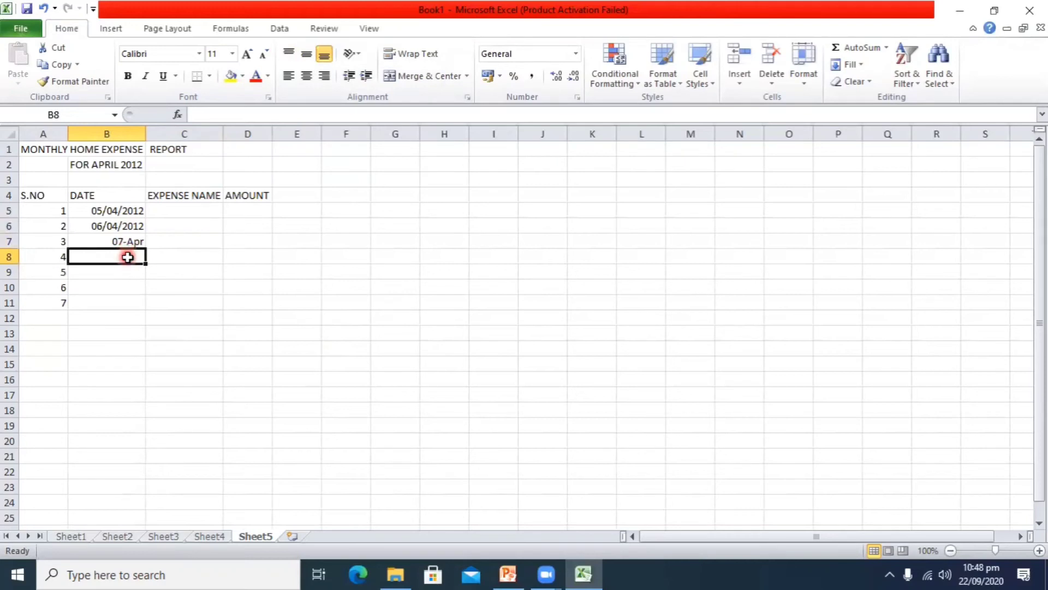
# Enter the dates 12/4/12 in B8 and 18/4/12 in B9.
pyautogui.write('1')
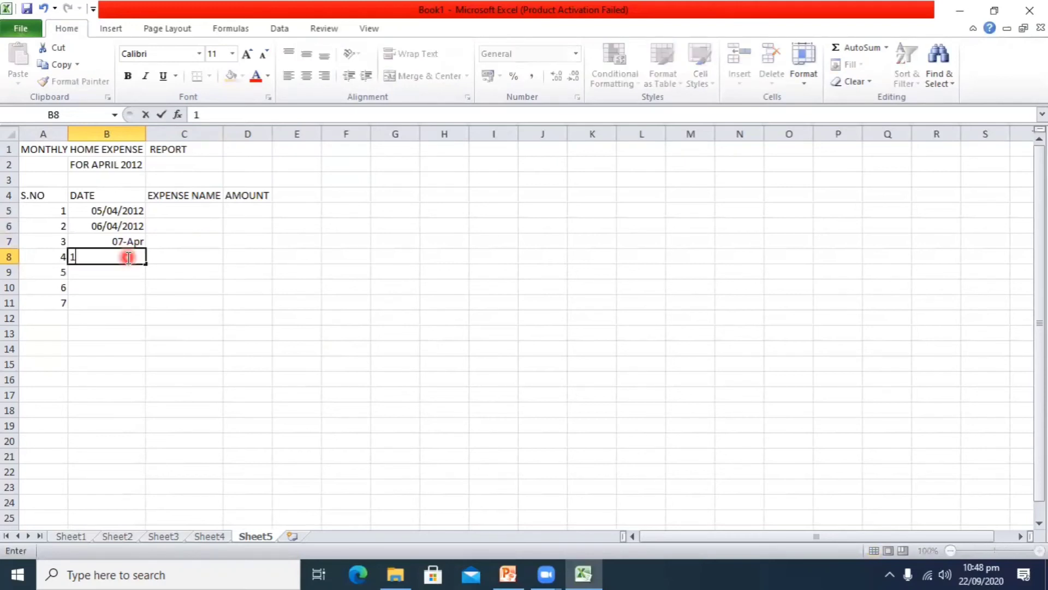
pyautogui.write('2/4/12')
pyautogui.click(126, 272)
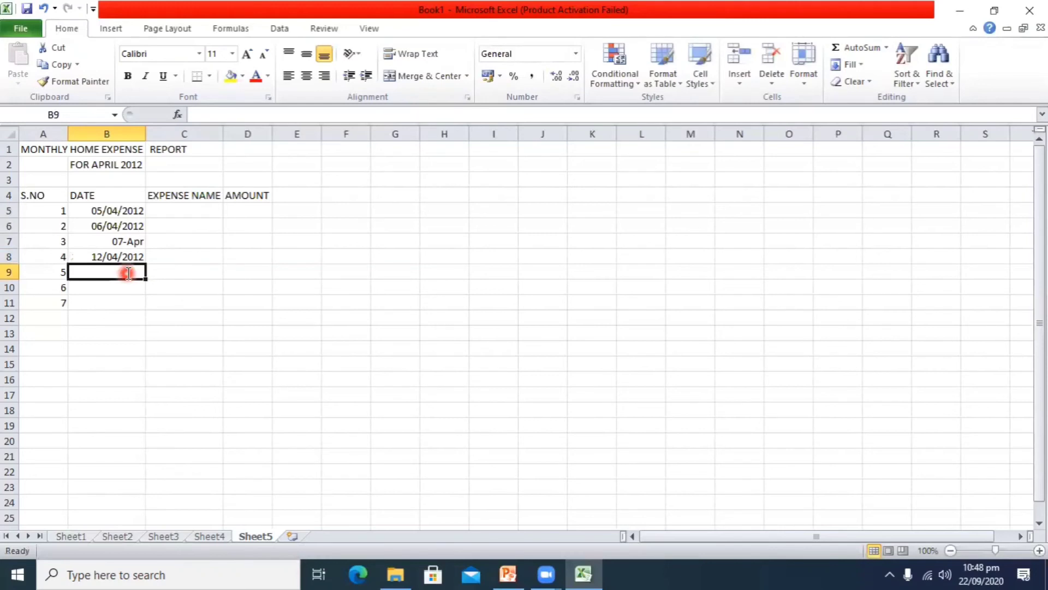
pyautogui.write('18/')
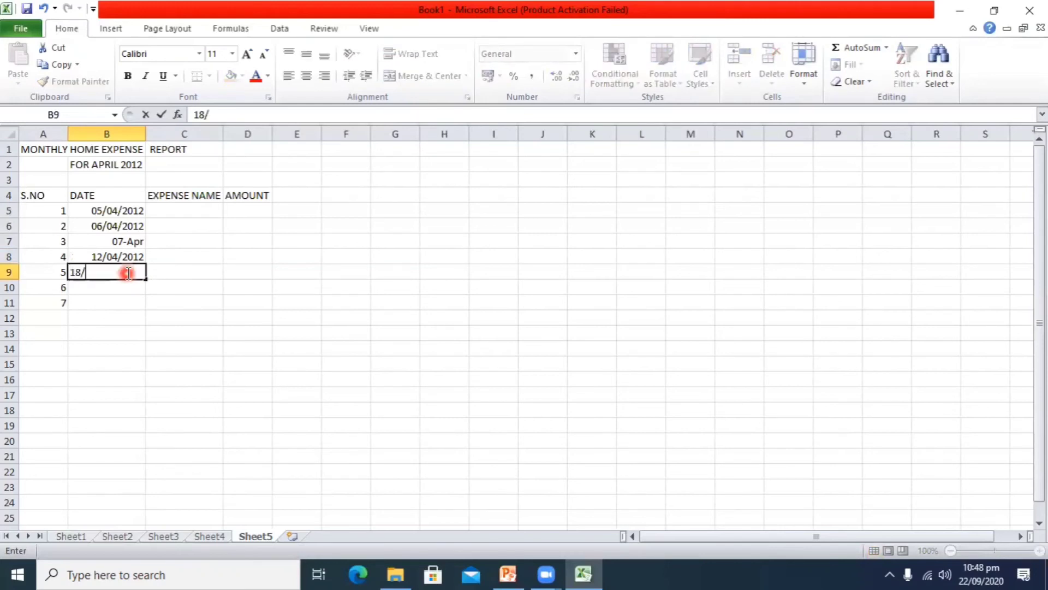
pyautogui.write('4/12')
pyautogui.press('Return')
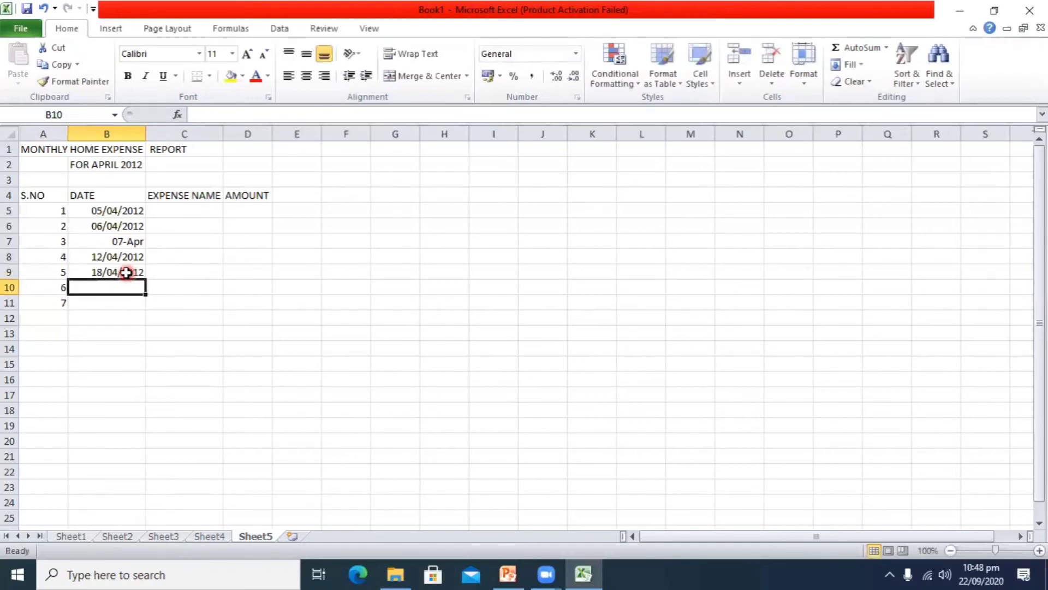
# Enter the dates 22/04/2012 in B10 and 30/4/12 in B11.
pyautogui.write('22')
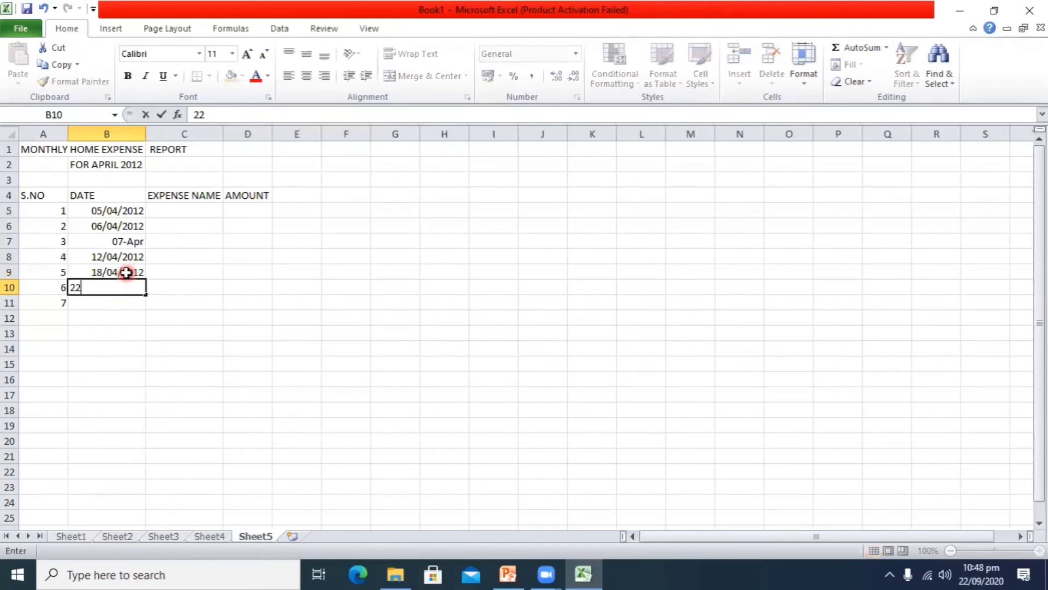
pyautogui.write('/04/2012')
pyautogui.press('Tab')
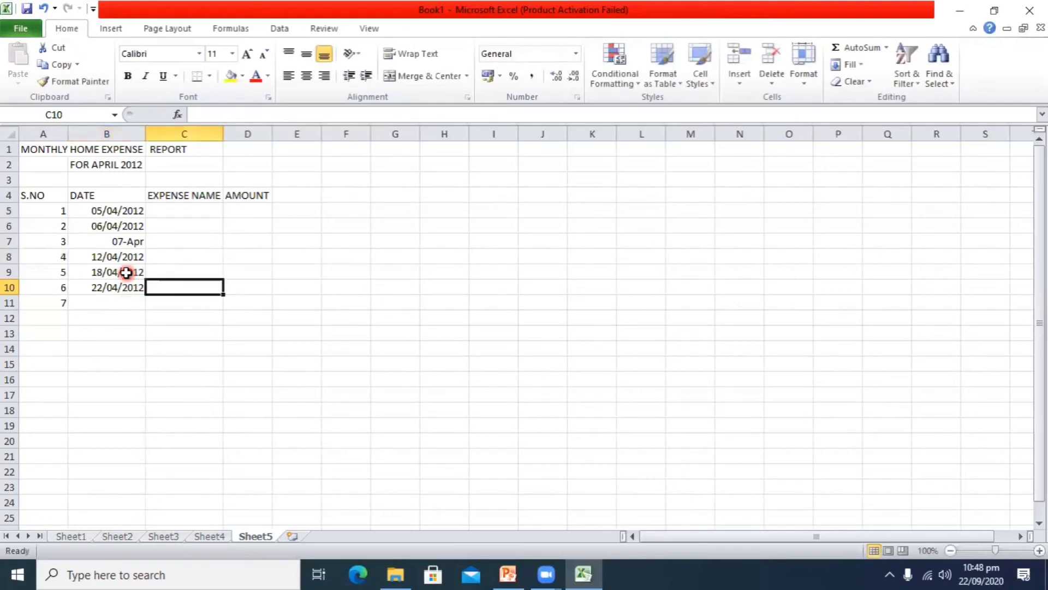
pyautogui.press('Down')
pyautogui.press('Left')
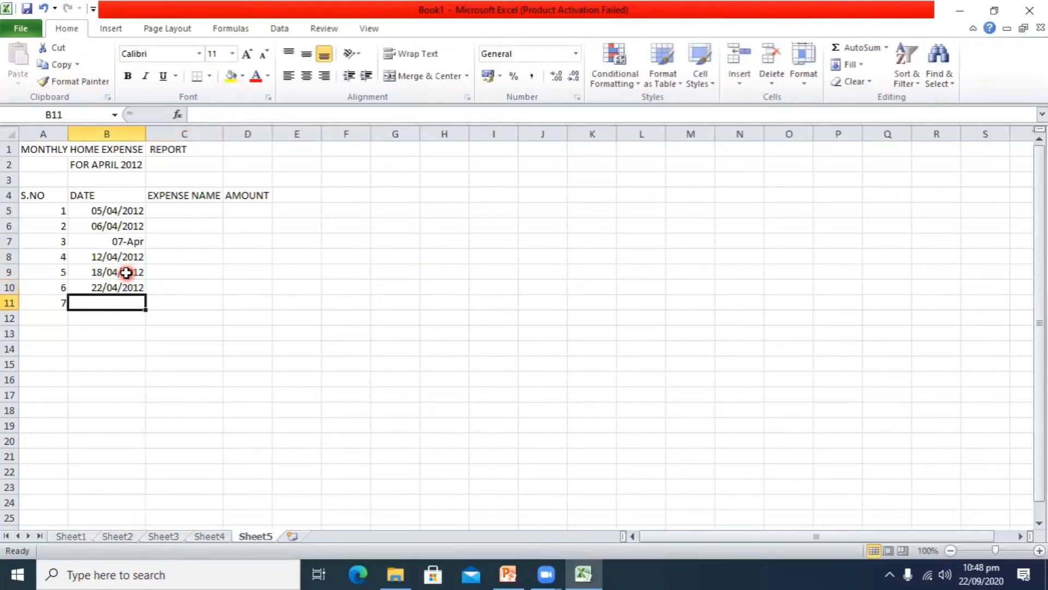
pyautogui.write('30/4/12')
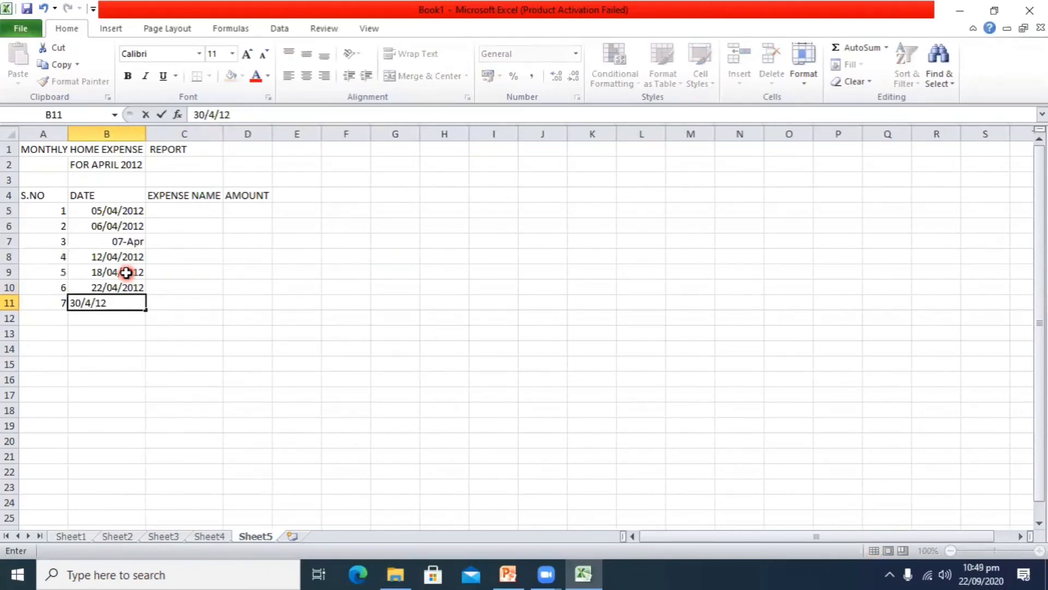
pyautogui.press('Tab')
# Enter the first expense, grocery, in C5 with the amount 10000 in D5.
pyautogui.press('Down')
pyautogui.press('Up')
pyautogui.press('Up')
pyautogui.press('Up')
pyautogui.press('Up')
pyautogui.press('Up')
pyautogui.press('Up')
pyautogui.press('Up')
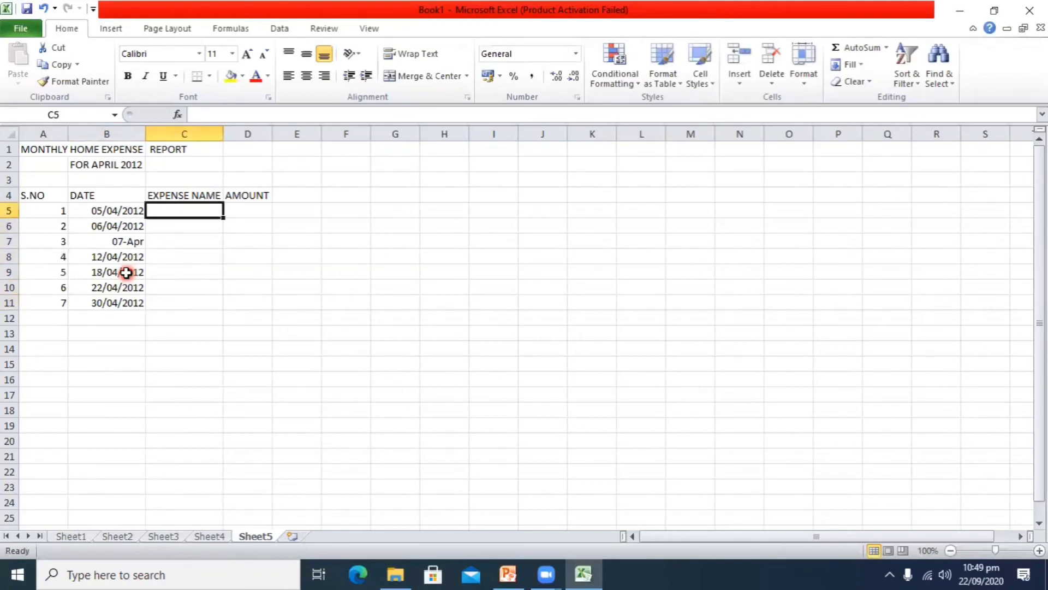
pyautogui.write('grocer')
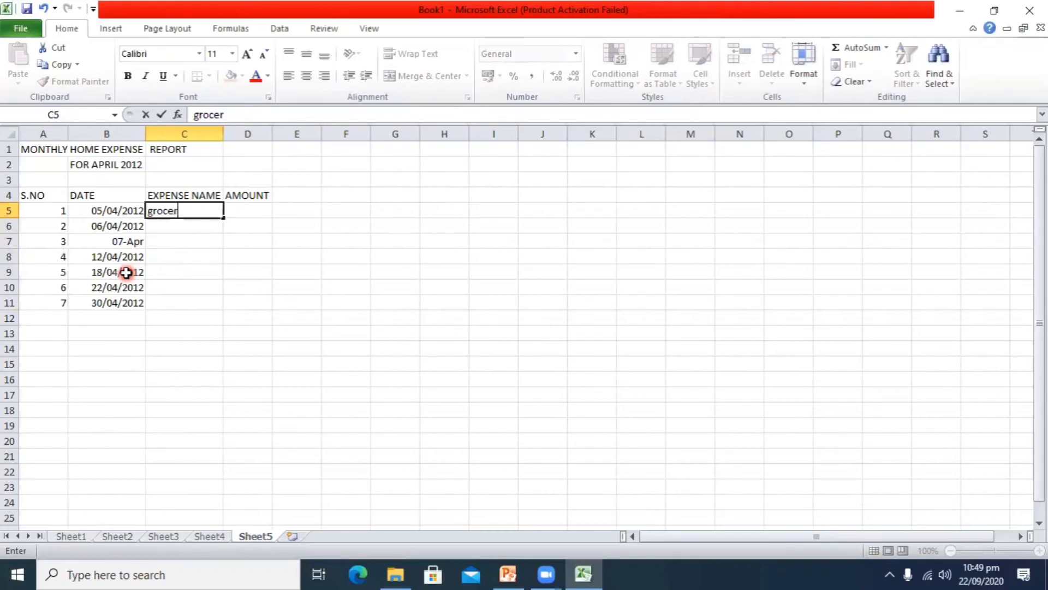
pyautogui.write('y')
pyautogui.press('Tab')
pyautogui.write('10000')
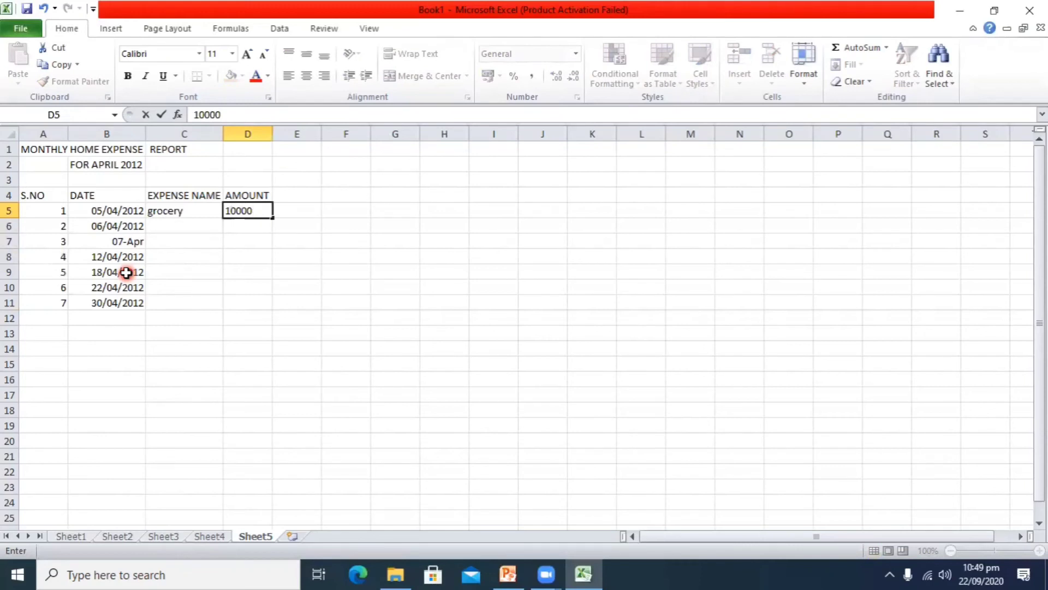
pyautogui.press('Return')
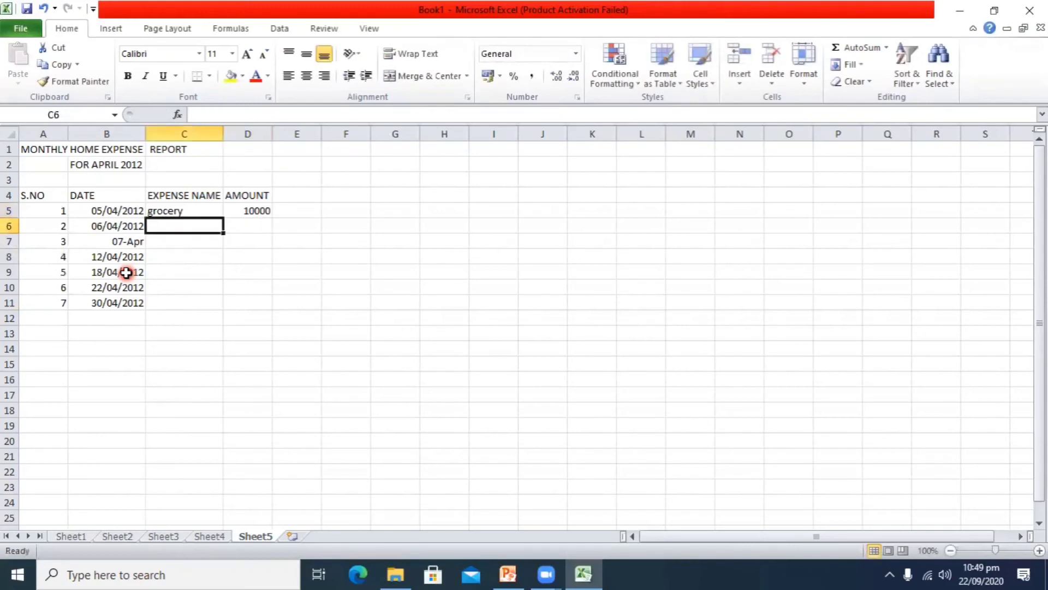
# Enter the expense school fee in C6 with the amount 8000 in D6.
pyautogui.write('sc')
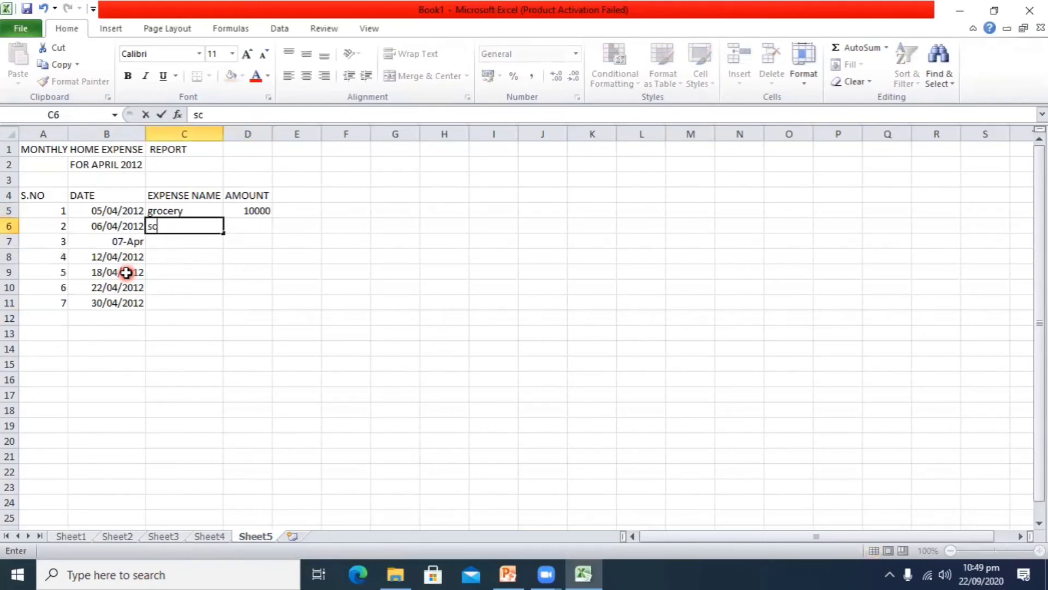
pyautogui.write('hool fee')
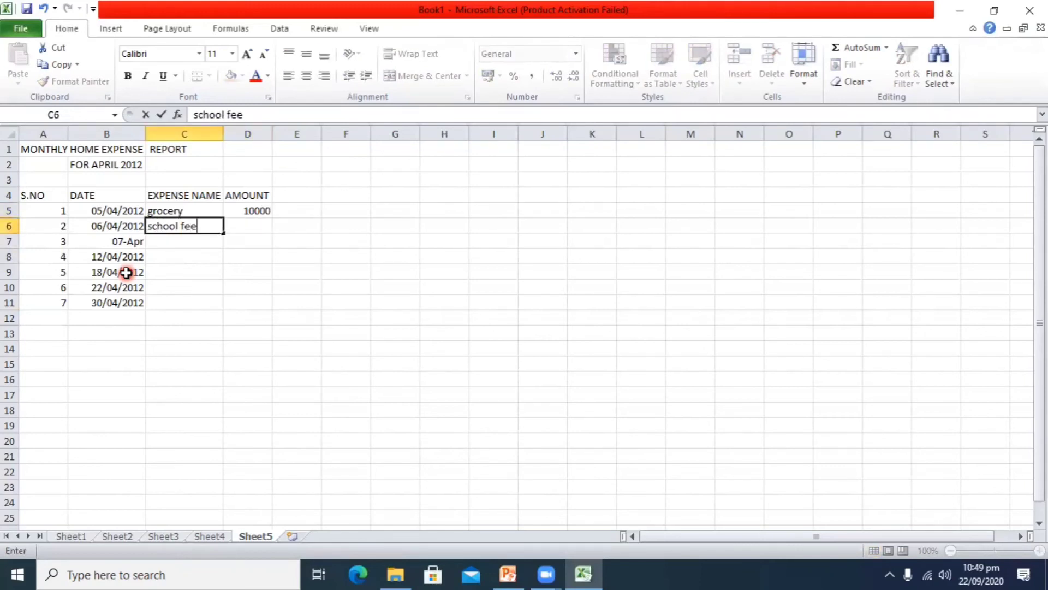
pyautogui.press('Tab')
pyautogui.write('8000')
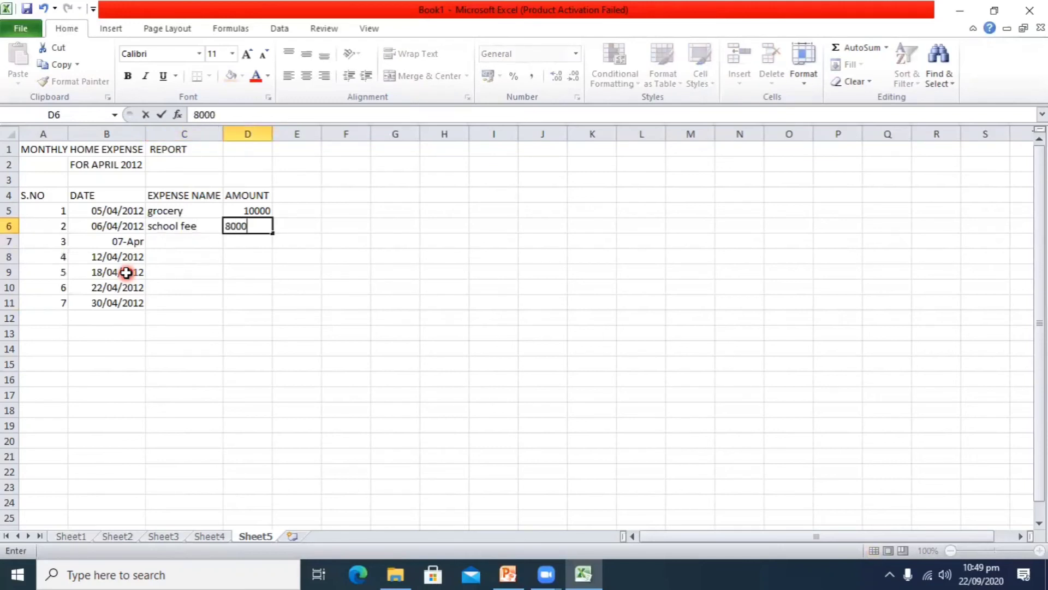
pyautogui.press('Return')
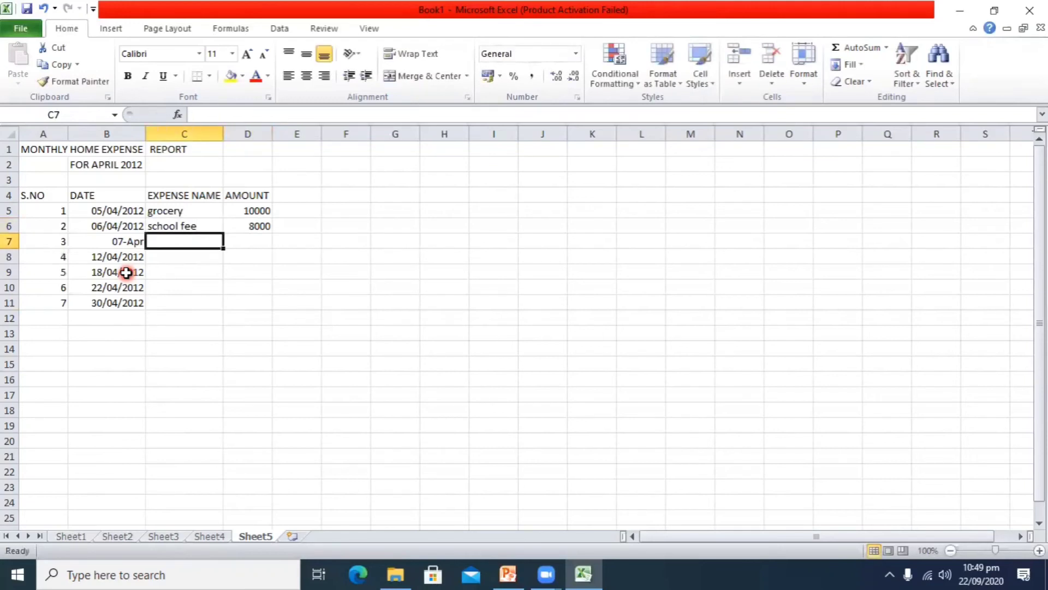
# Enter the expense house rent in C7 with the amount 10000 in D7.
pyautogui.write('ou')
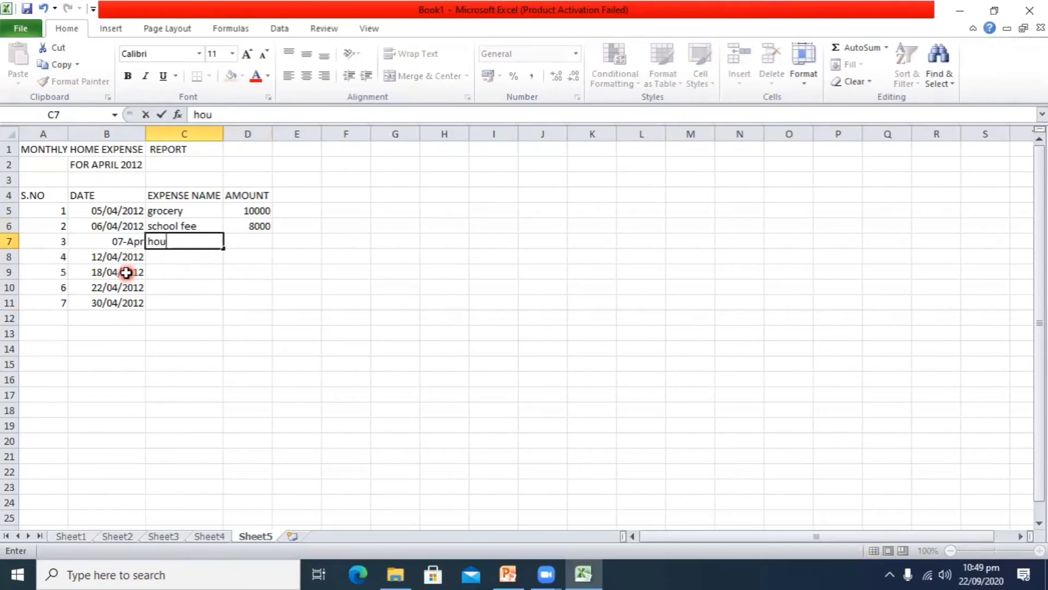
pyautogui.write('se rent')
pyautogui.press('Tab')
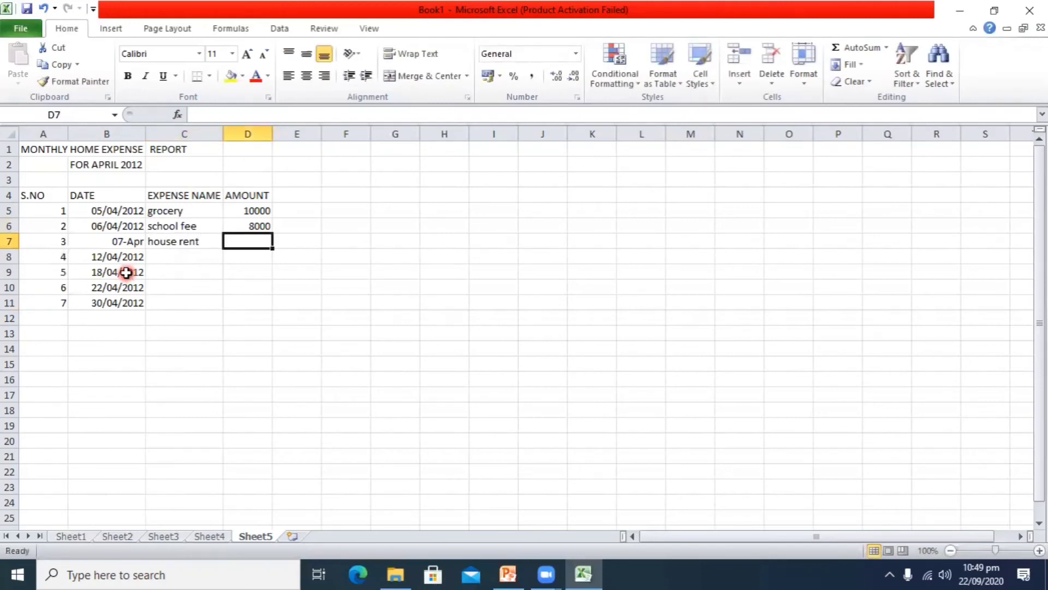
pyautogui.write('10000')
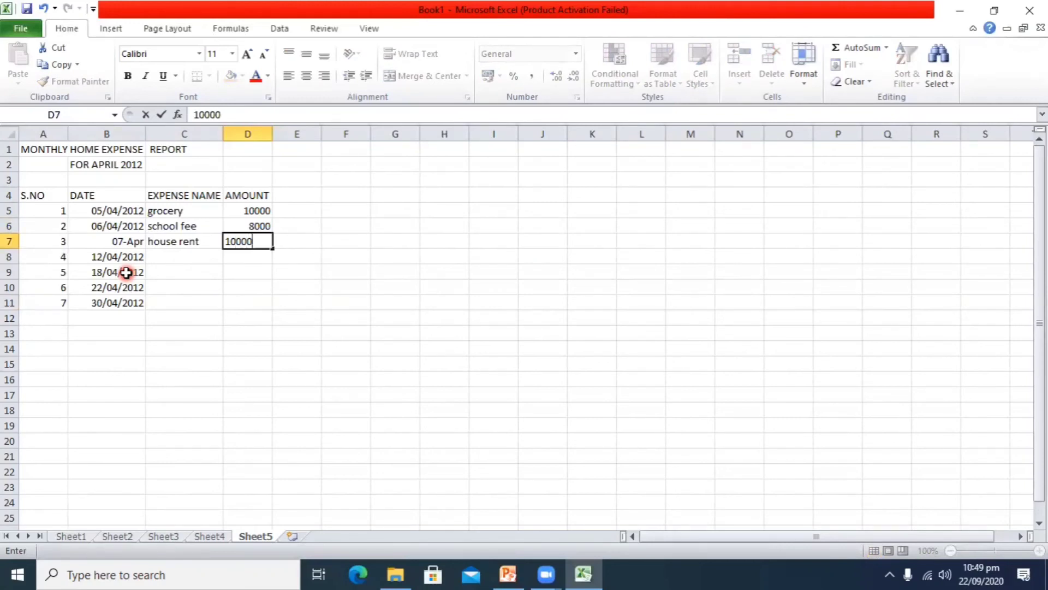
pyautogui.press('Tab')
# Enter the expense bills in C8 with the amount 5000 in D8.
pyautogui.press('Return')
pyautogui.press('Left')
pyautogui.press('Left')
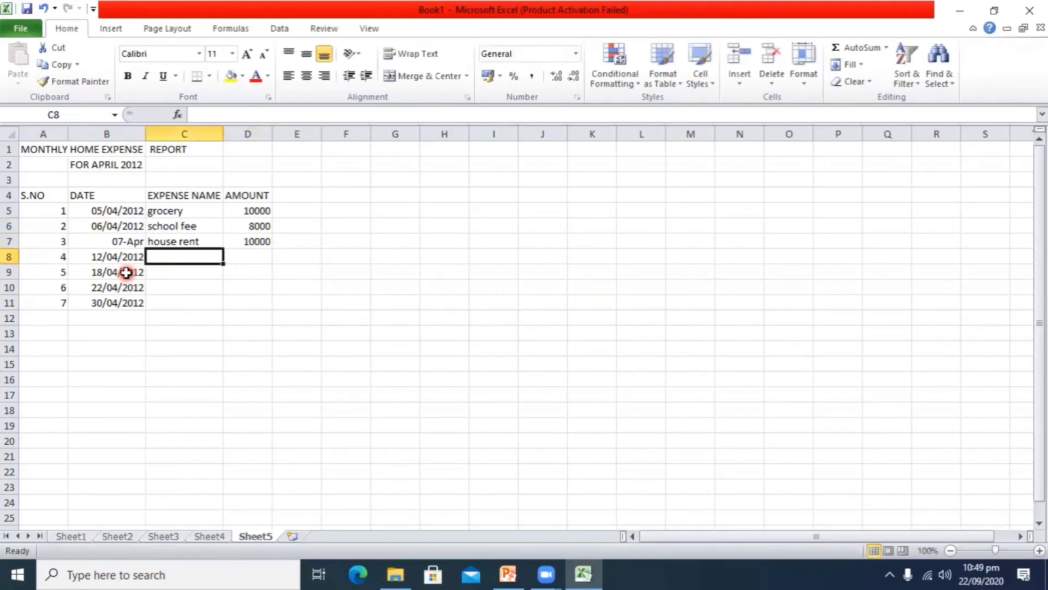
pyautogui.write('bill')
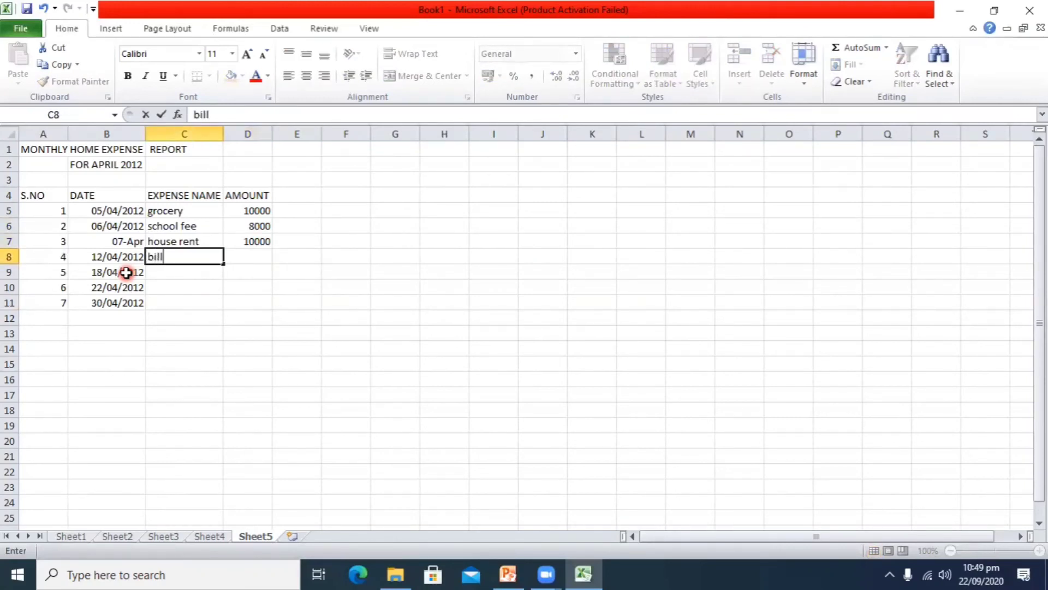
pyautogui.write('s')
pyautogui.press('Tab')
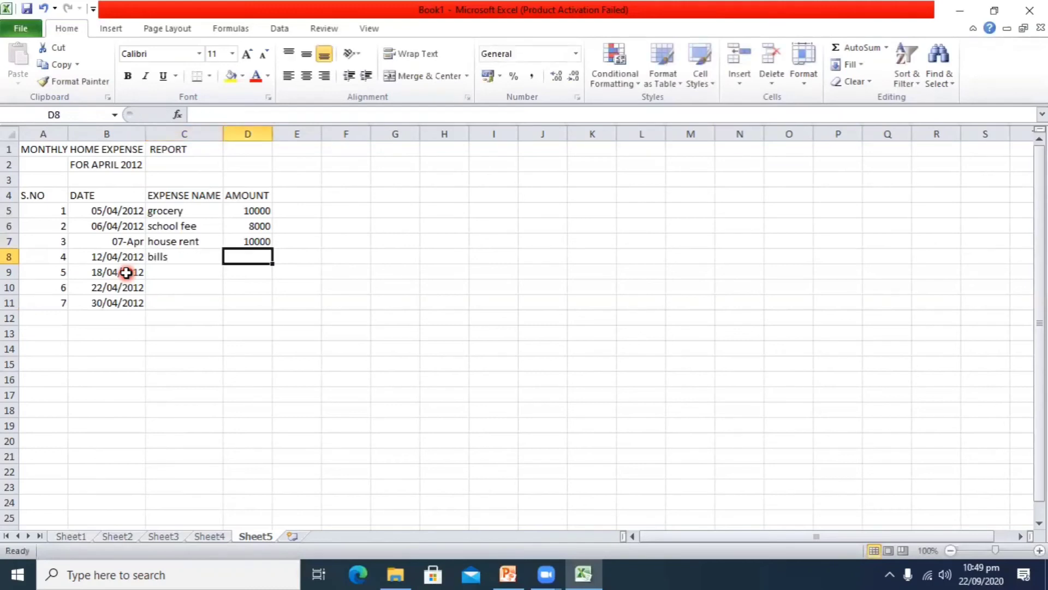
pyautogui.write('5000')
pyautogui.press('Return')
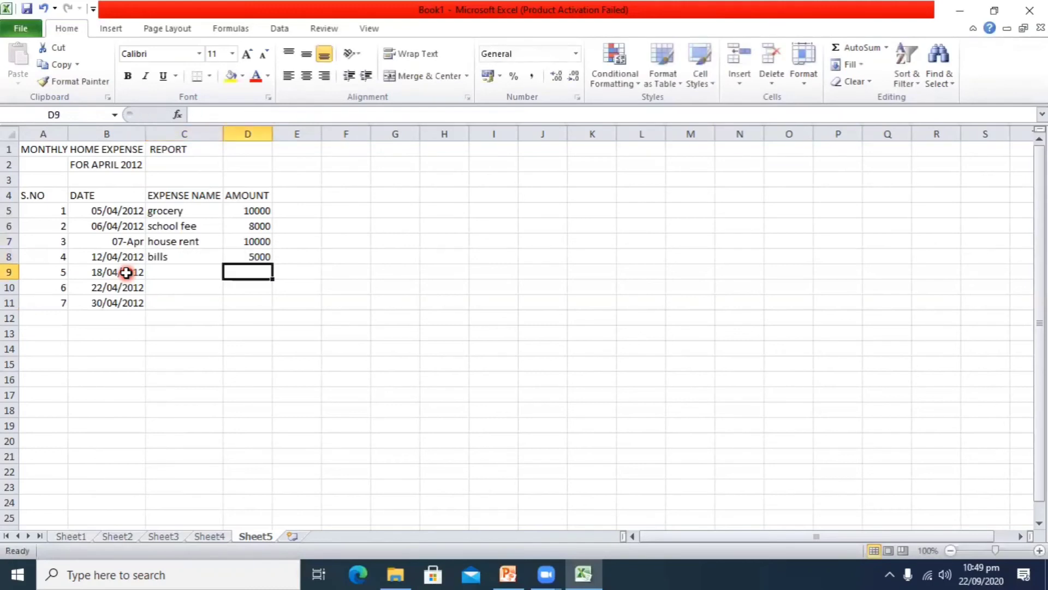
# Enter the expense "meducal expense" in C9 with the amount 2000 in D9.
pyautogui.press('Left')
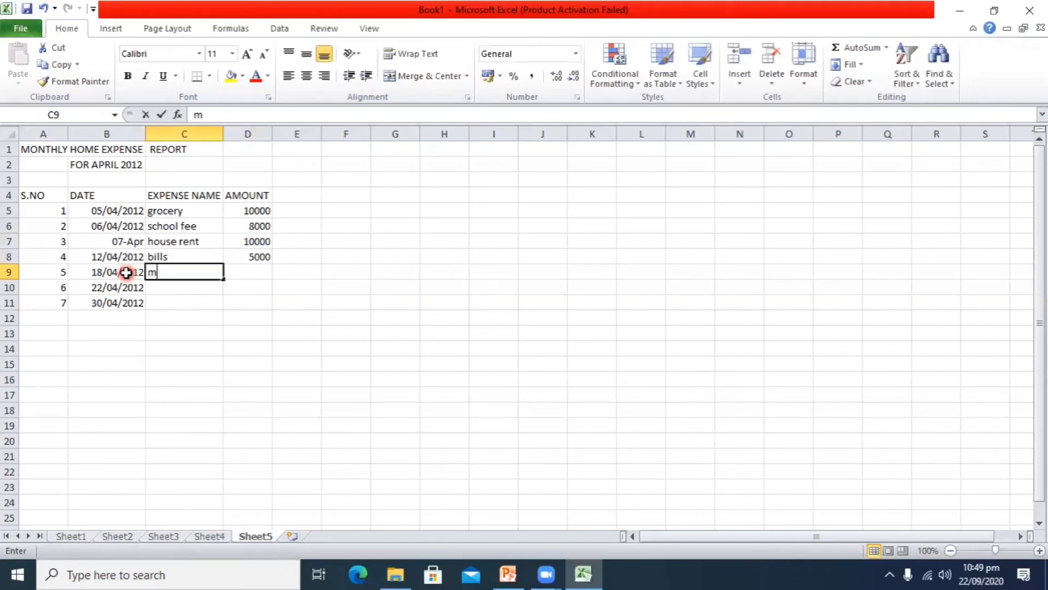
pyautogui.write('meduca')
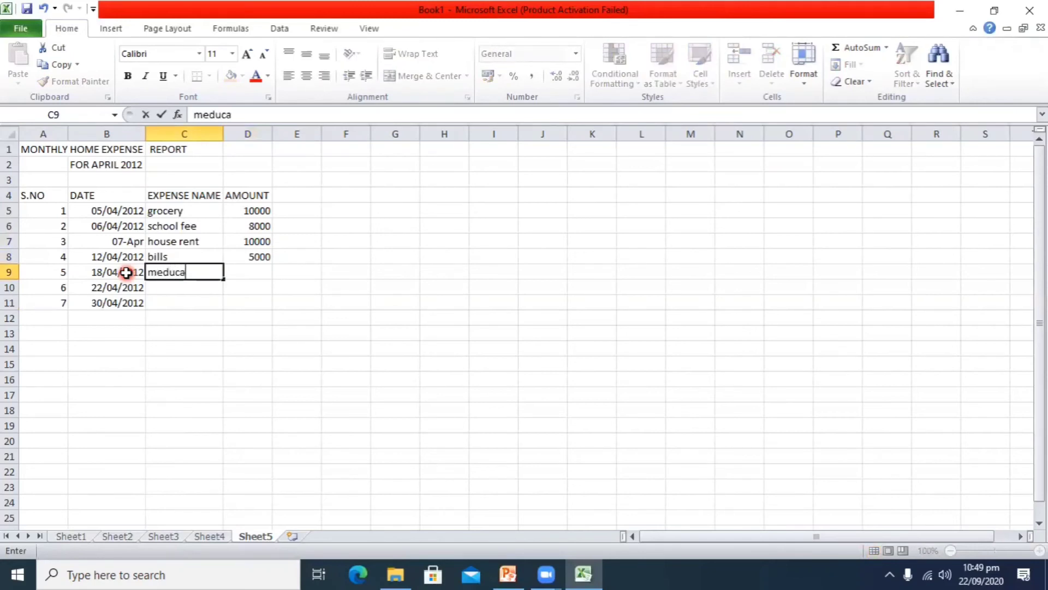
pyautogui.write('l expense')
pyautogui.press('Tab')
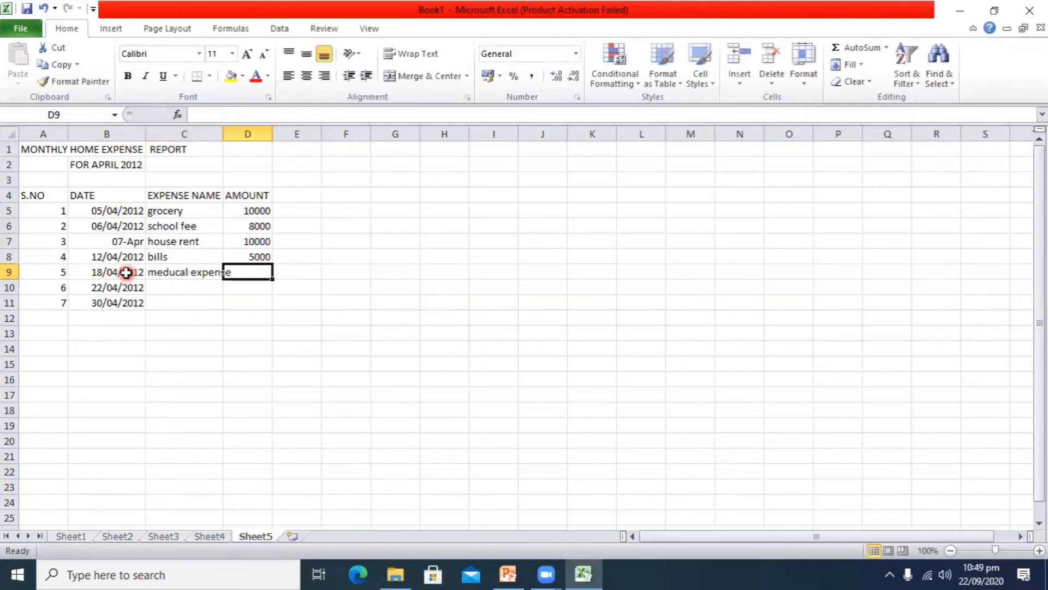
pyautogui.write('2000')
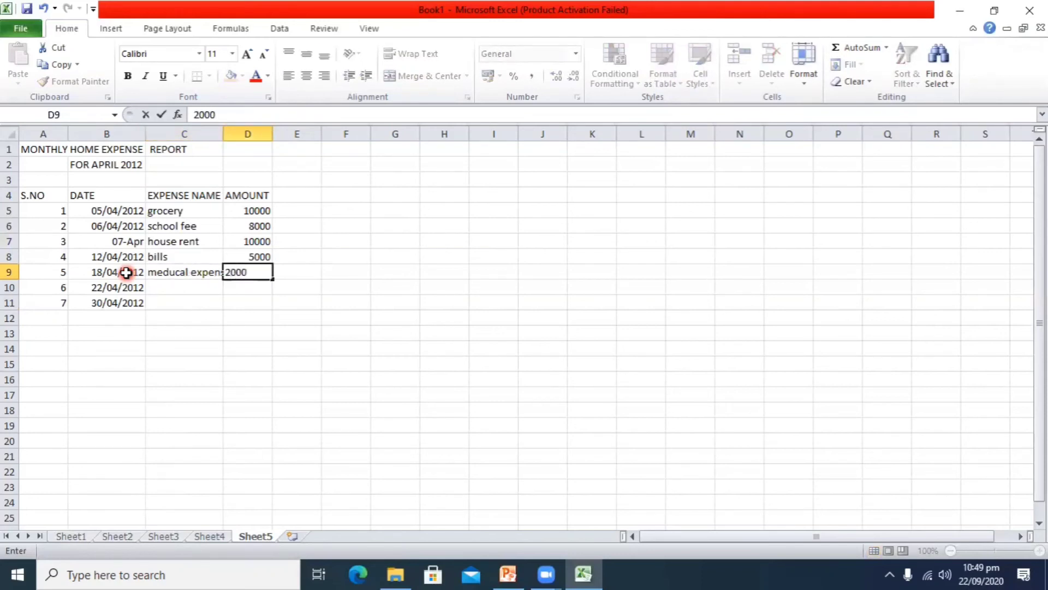
# Fit the width of column C to its contents and correct the spelling in C9 to "medical expense".
pyautogui.click(221, 137)
pyautogui.doubleClick(222, 137)
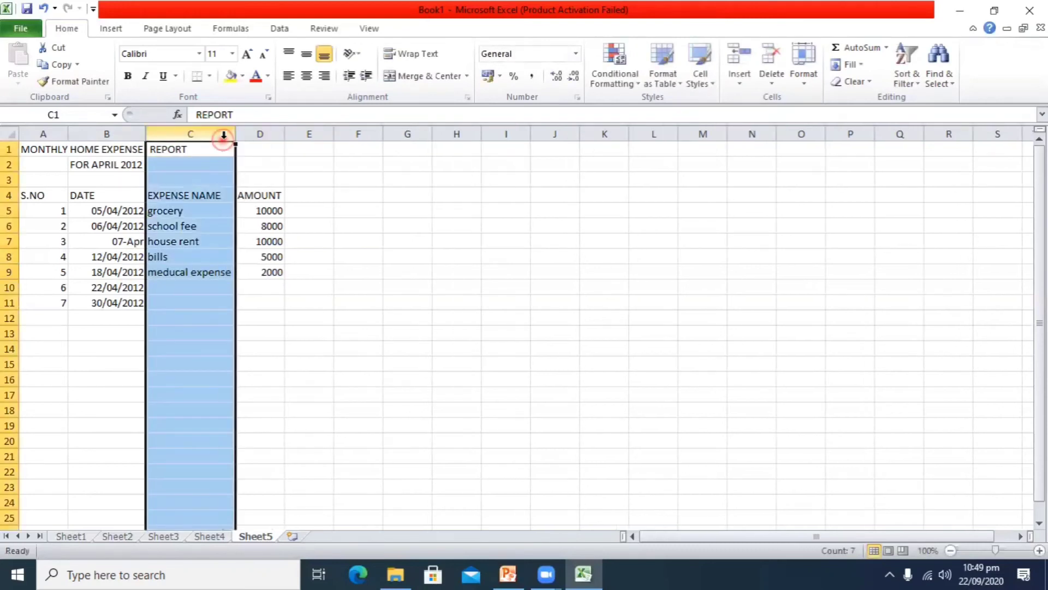
pyautogui.click(203, 292)
pyautogui.click(179, 271)
pyautogui.doubleClick(178, 271)
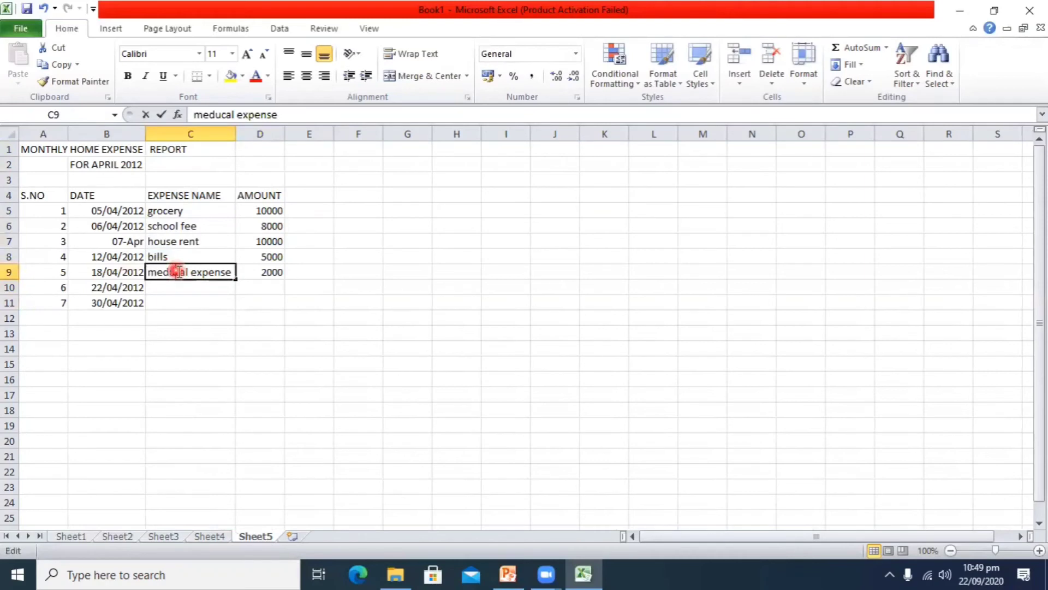
pyautogui.press('BackSpace')
pyautogui.write('i')
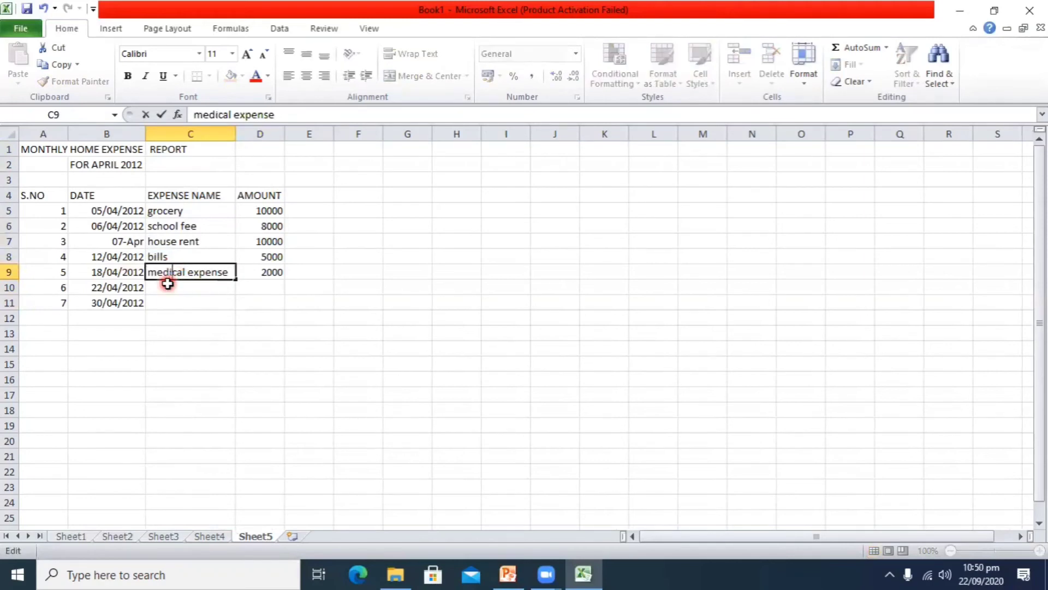
# Enter the expense names "car maintainance" in C10 and "miscellaneous" in C11.
pyautogui.click(168, 285)
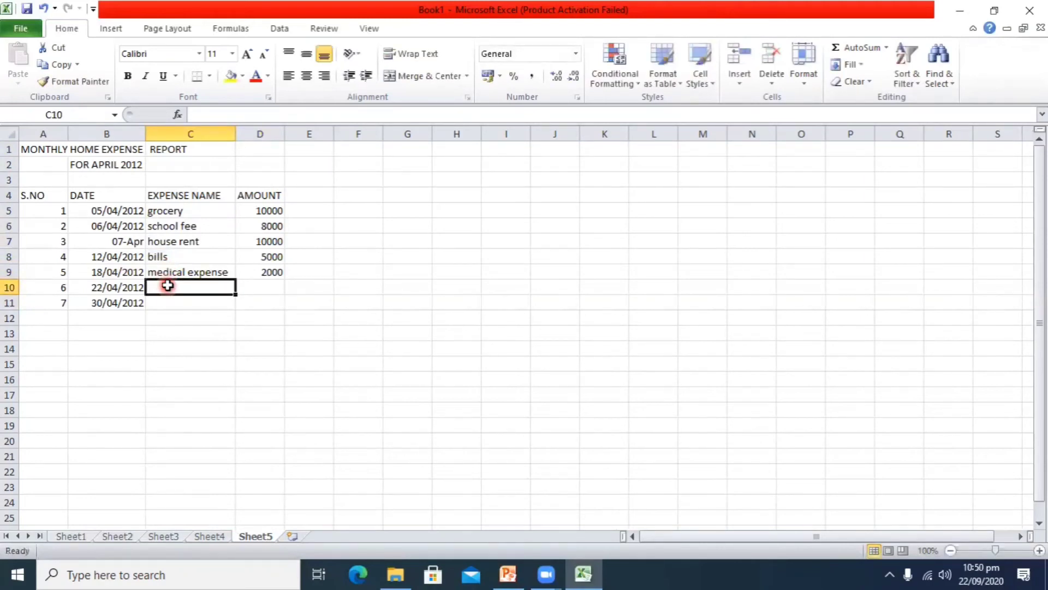
pyautogui.write('car')
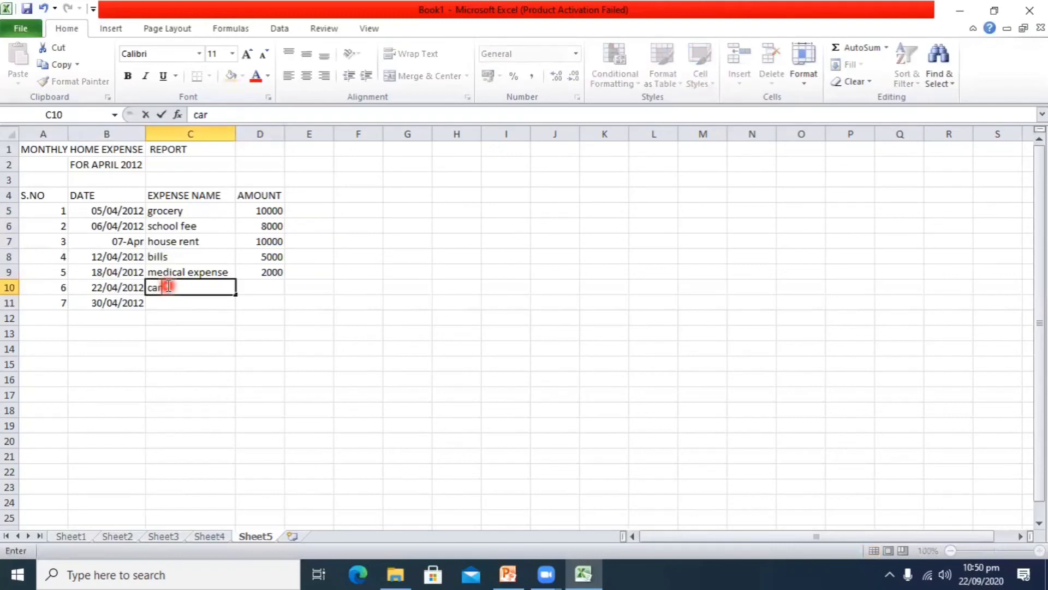
pyautogui.write(' maintainance')
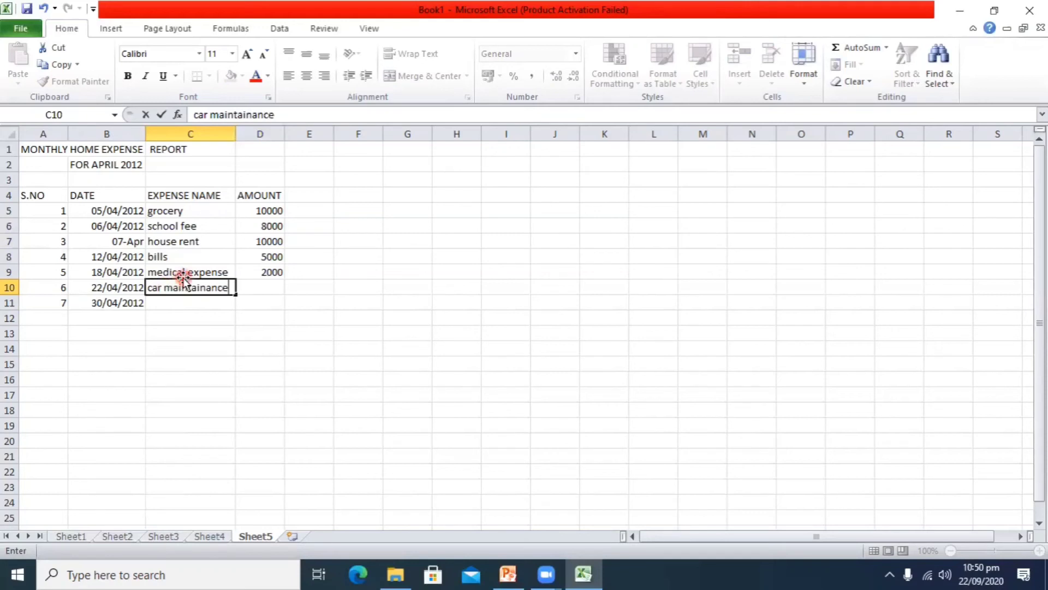
pyautogui.click(160, 301)
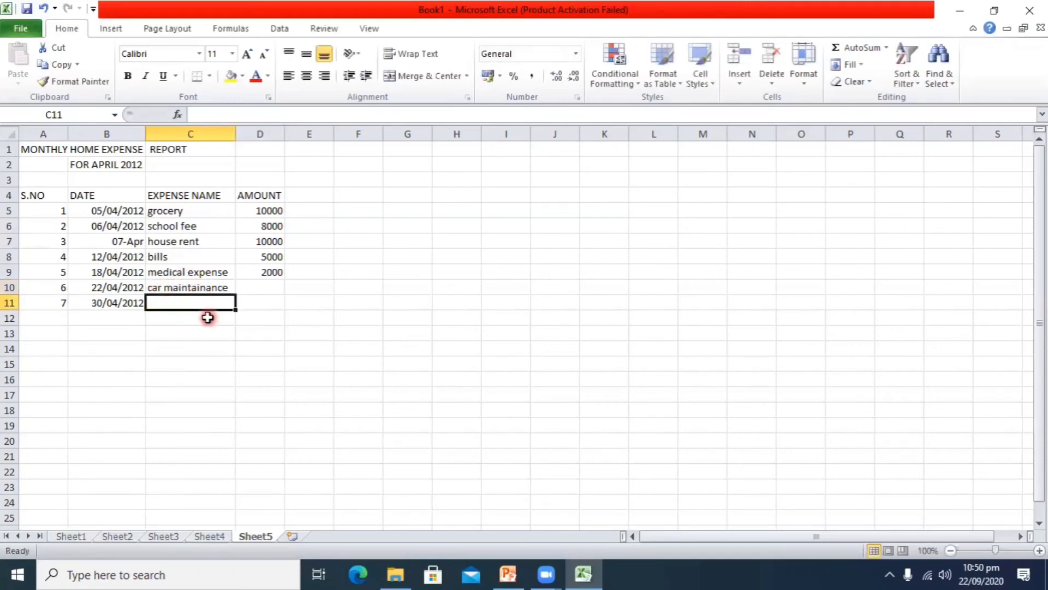
pyautogui.write('miscella')
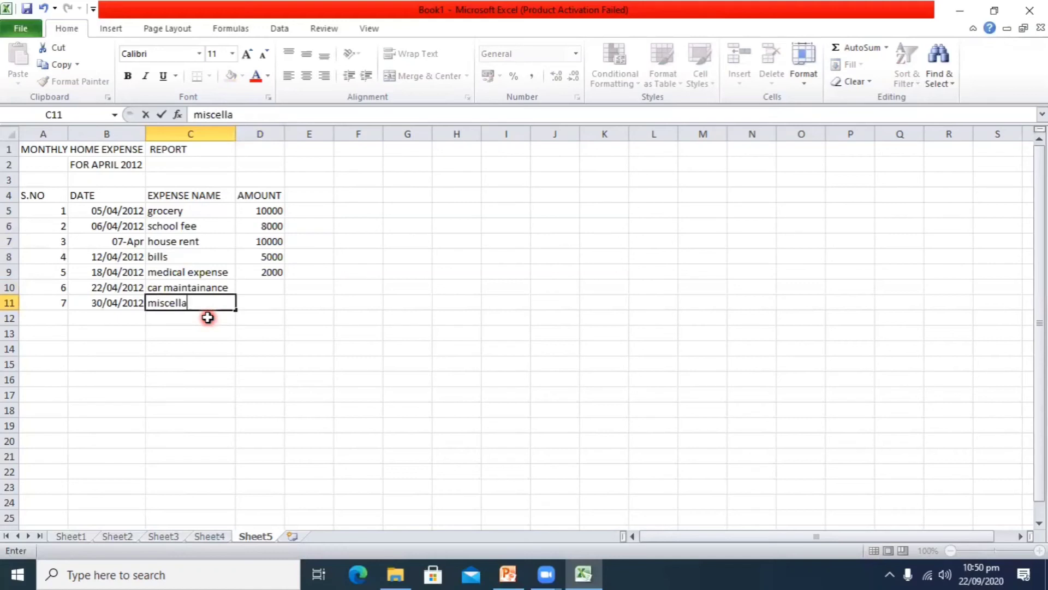
pyautogui.write('neous')
# Enter the amounts 4500 in D10 and 500 in D11, and correct D11 to 5500.
pyautogui.click(253, 288)
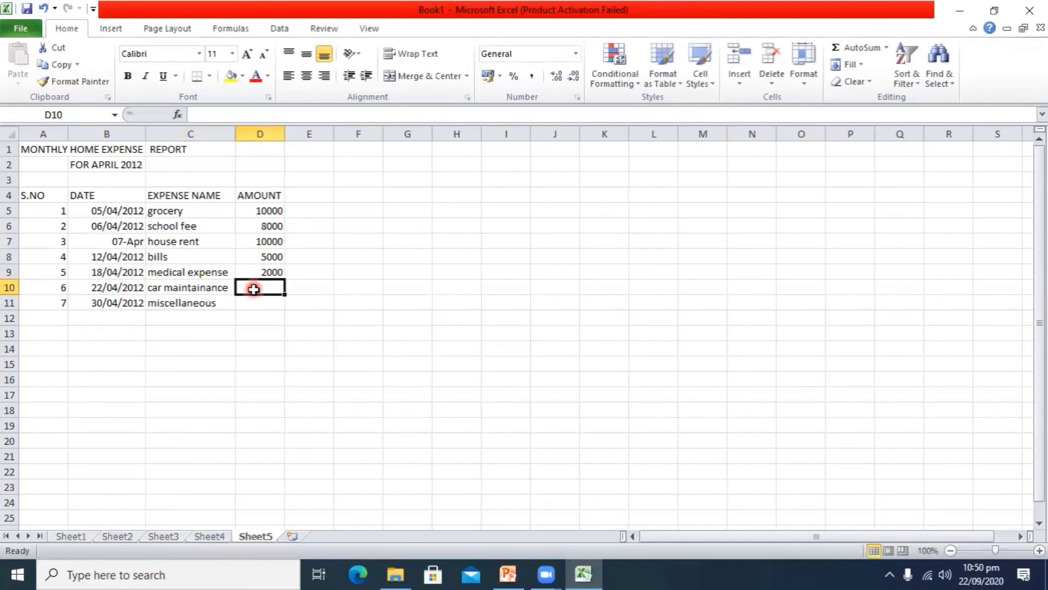
pyautogui.write('4500')
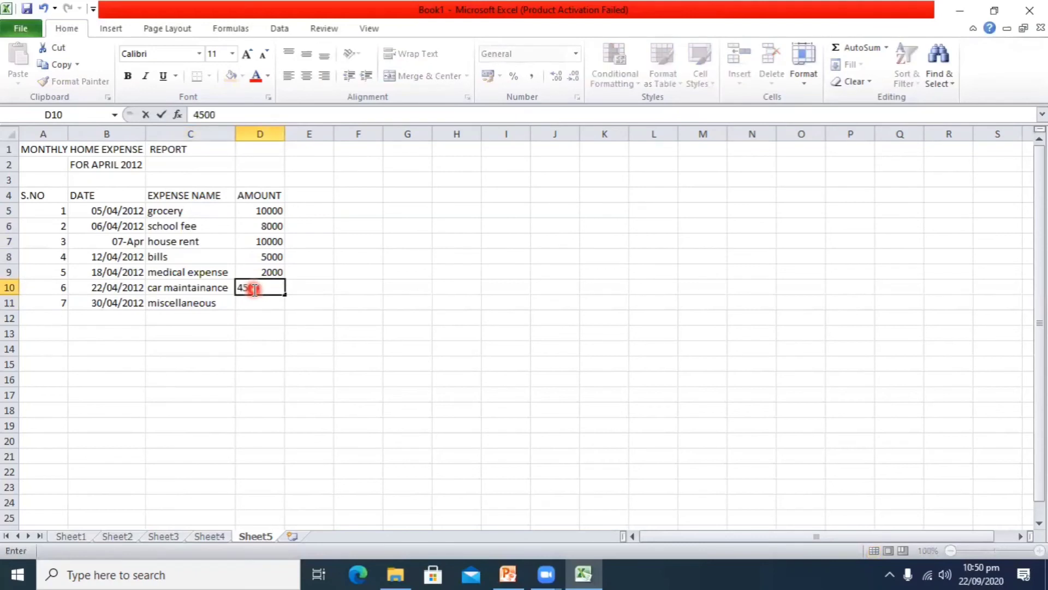
pyautogui.press('Return')
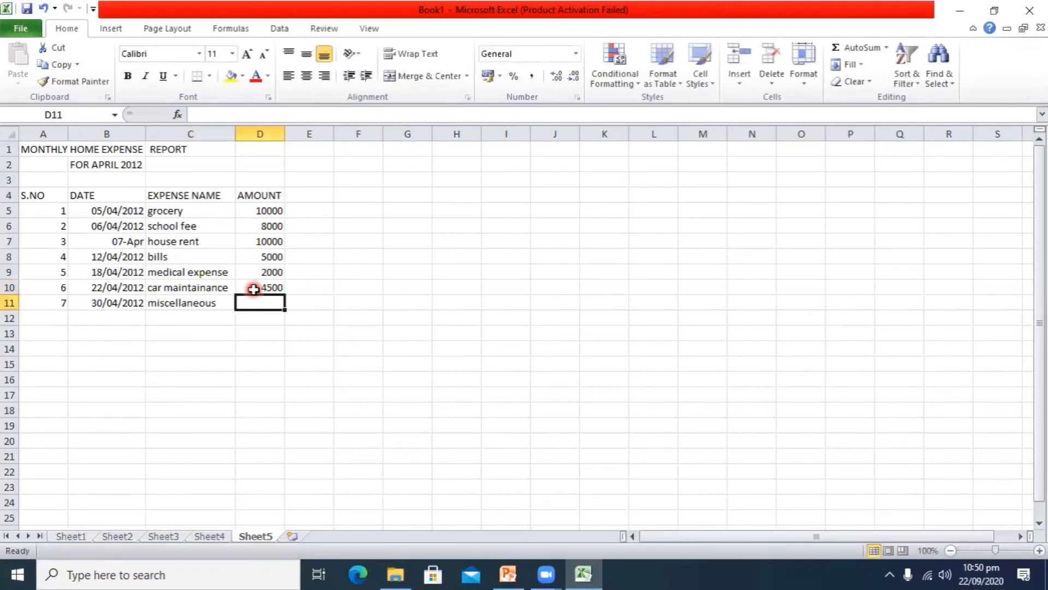
pyautogui.write('500')
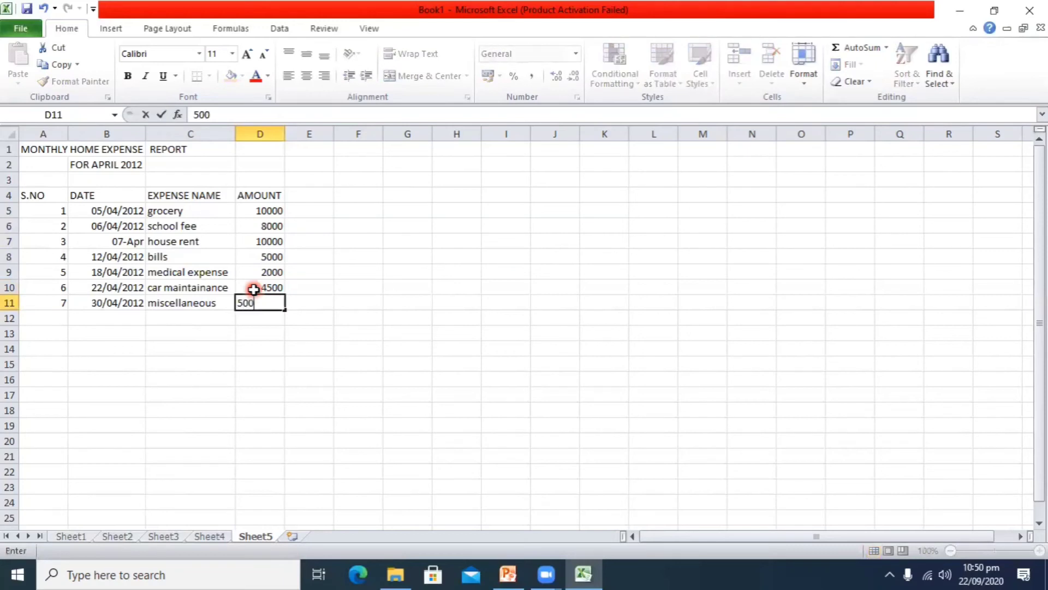
pyautogui.press('Left')
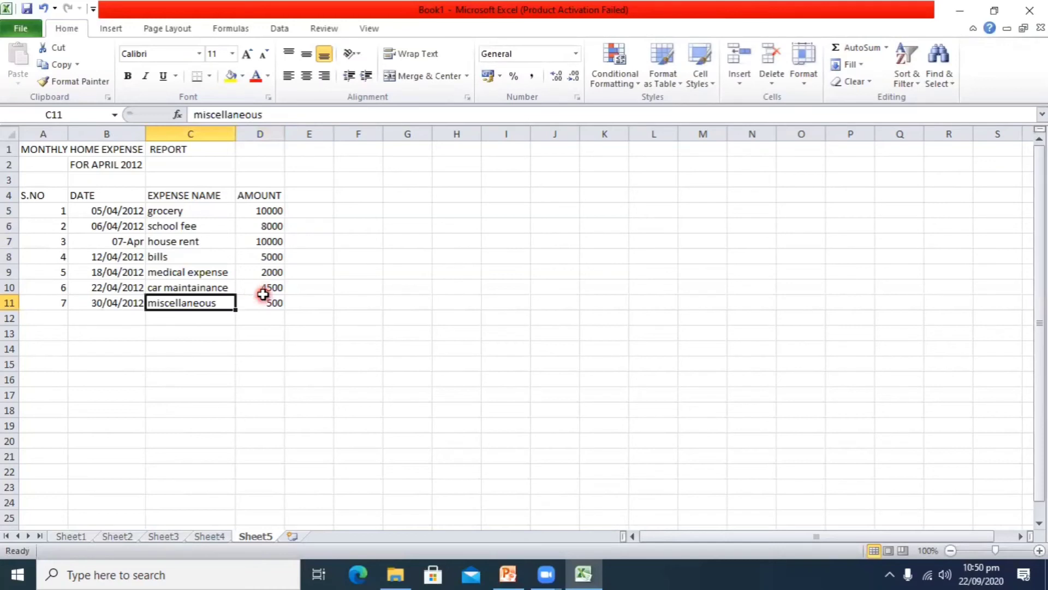
pyautogui.doubleClick(276, 302)
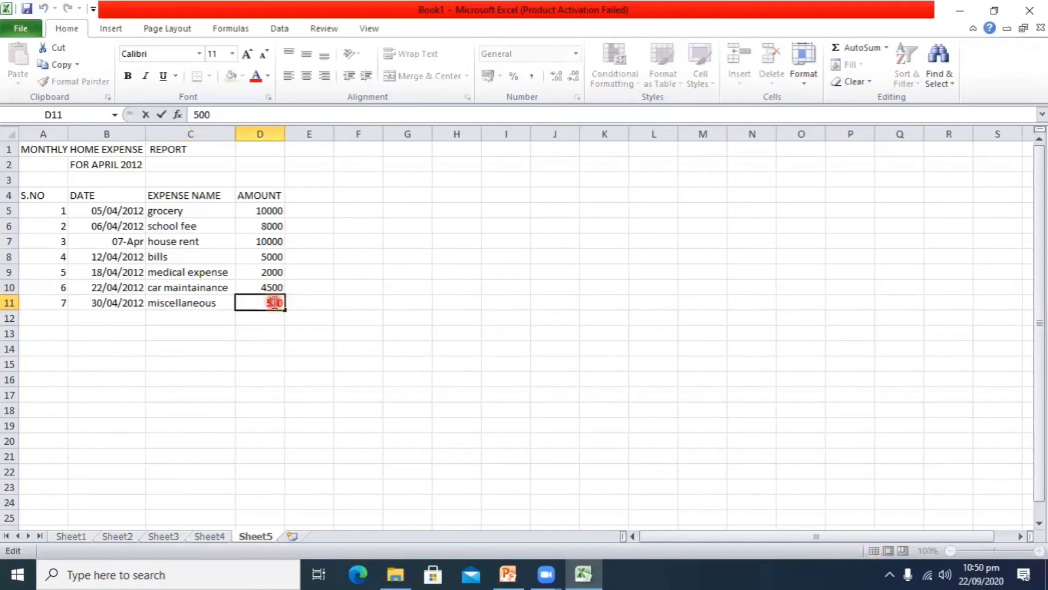
pyautogui.write('5')
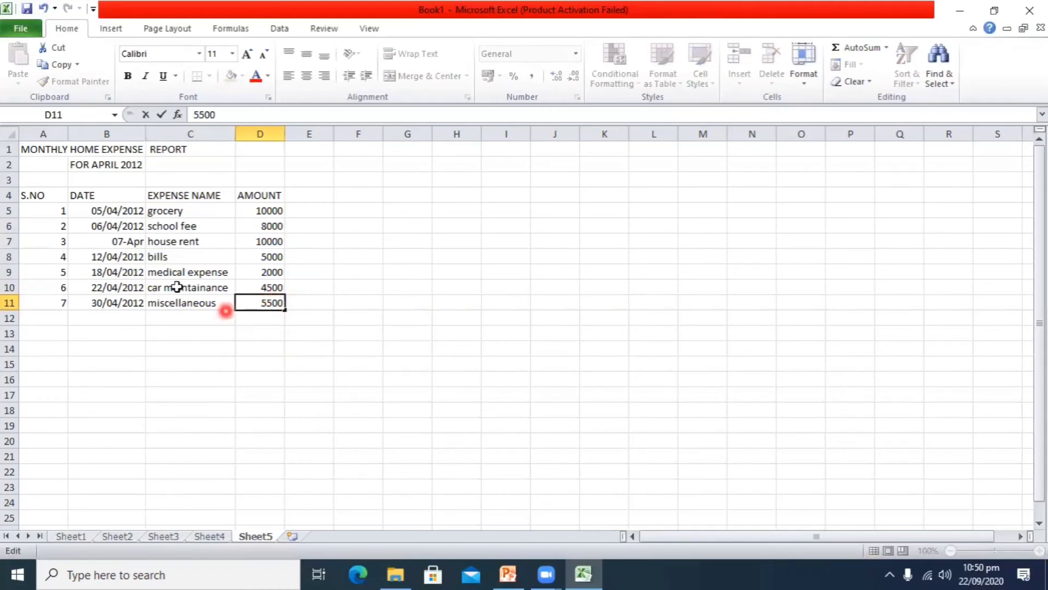
# Label C12 as "total" and insert the Math & Trig function SUM over D5:D11 in D12.
pyautogui.click(159, 321)
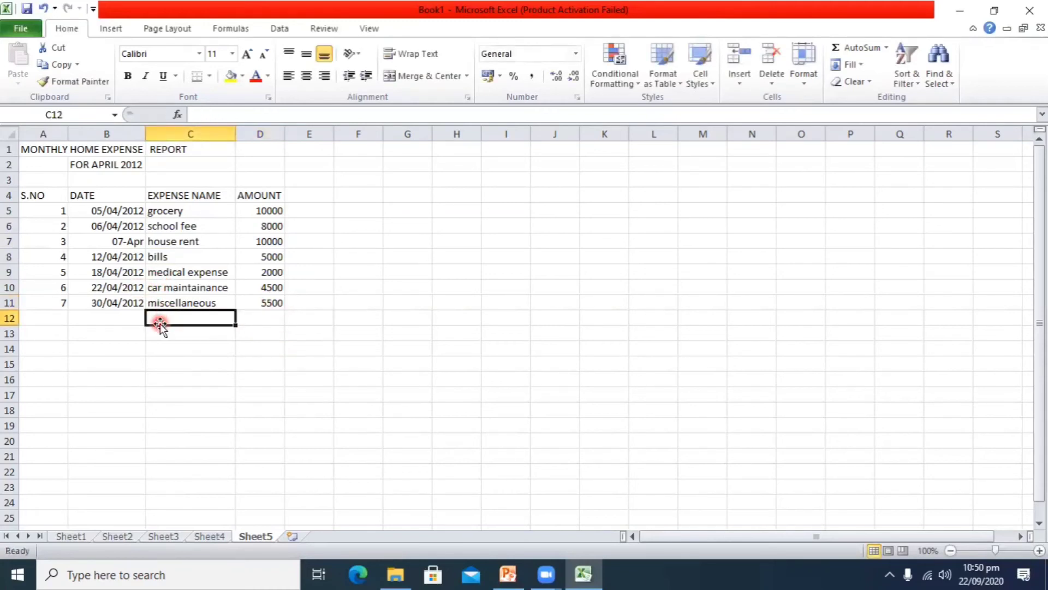
pyautogui.write('total')
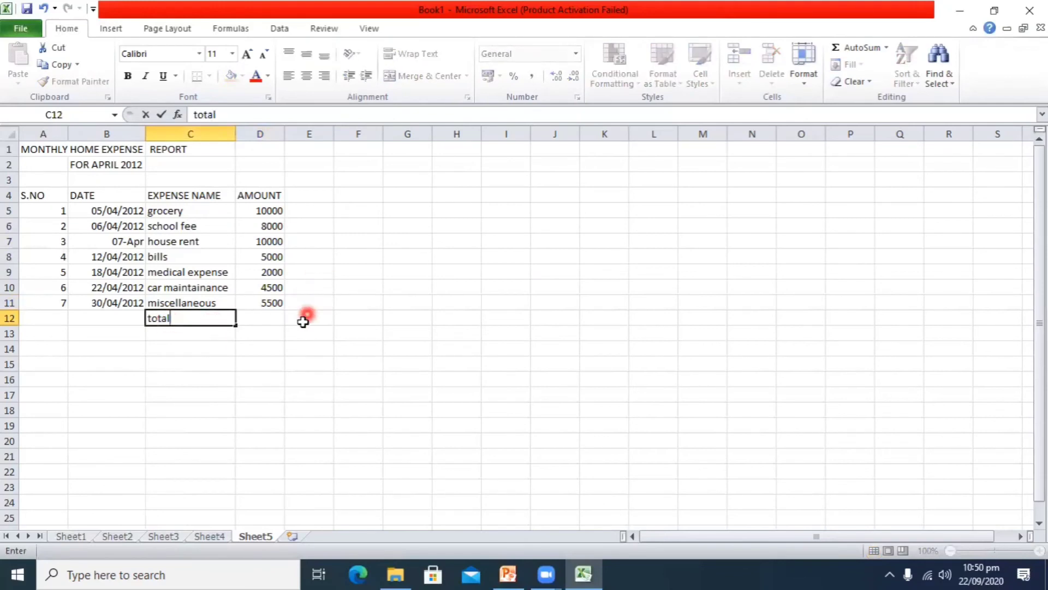
pyautogui.click(271, 321)
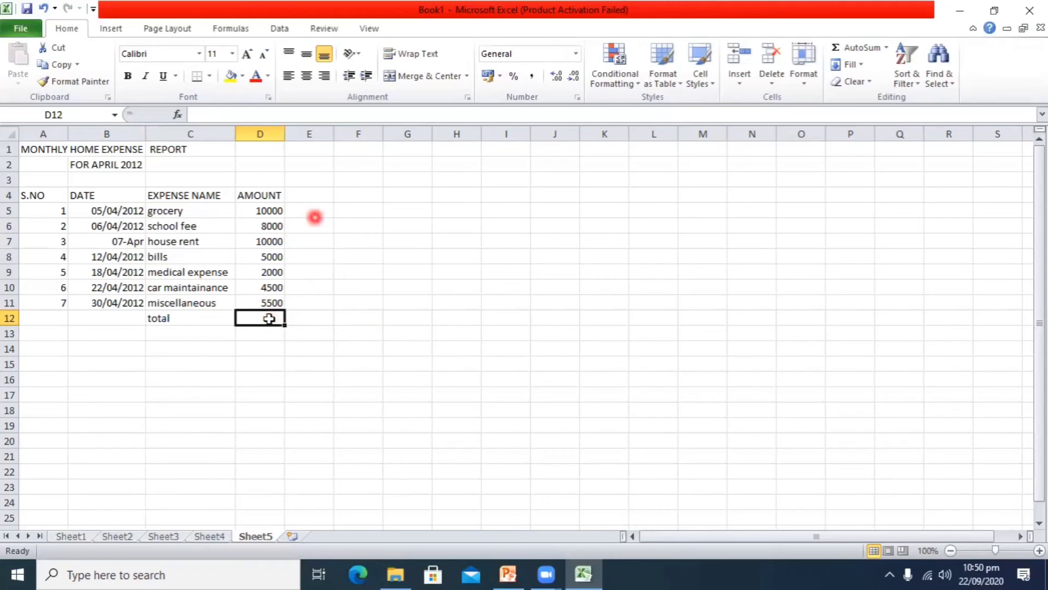
pyautogui.click(178, 114)
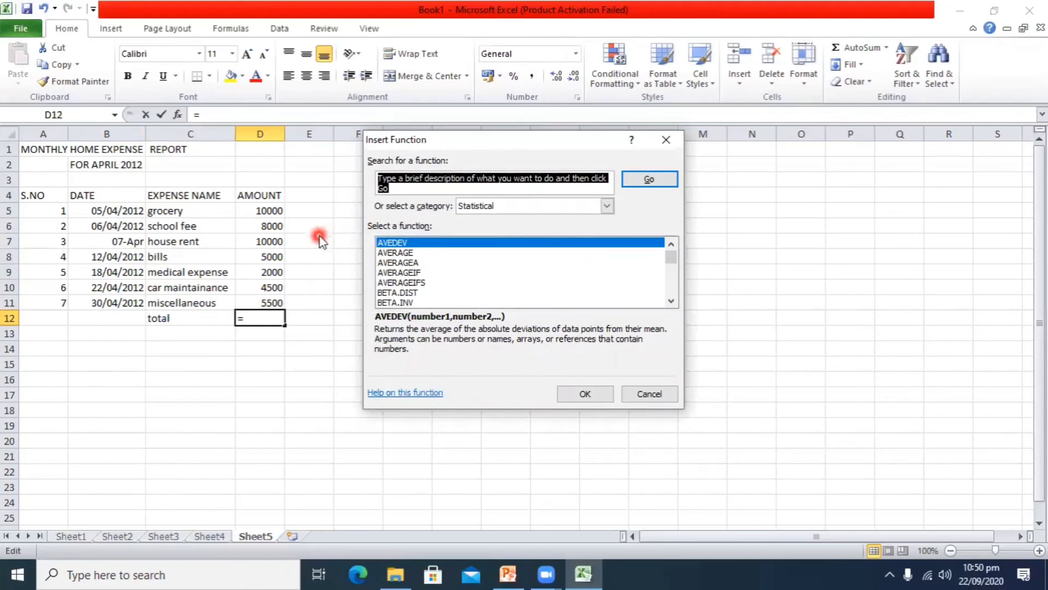
pyautogui.click(606, 205)
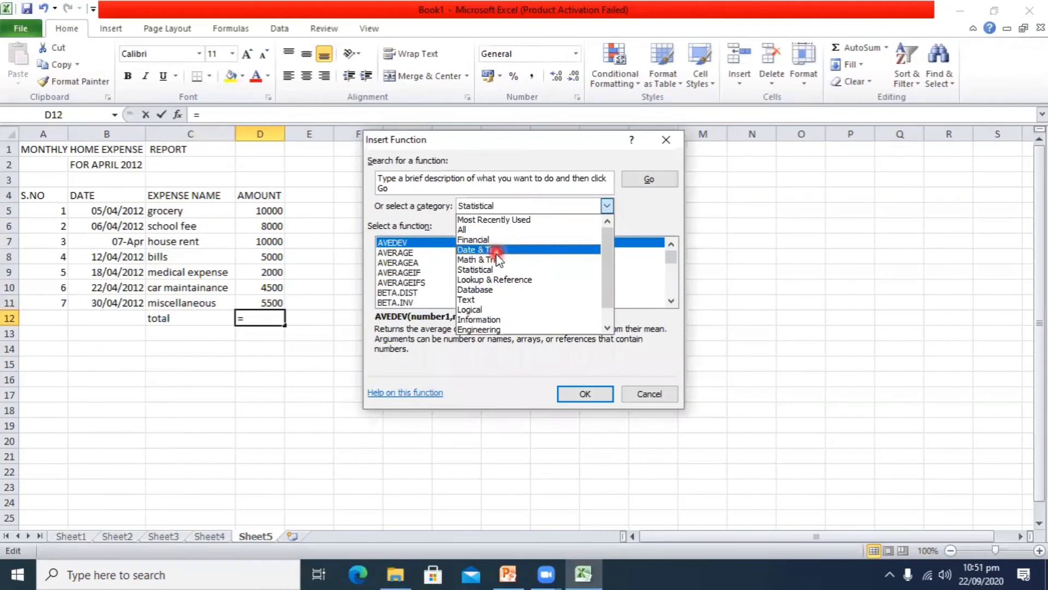
pyautogui.click(492, 259)
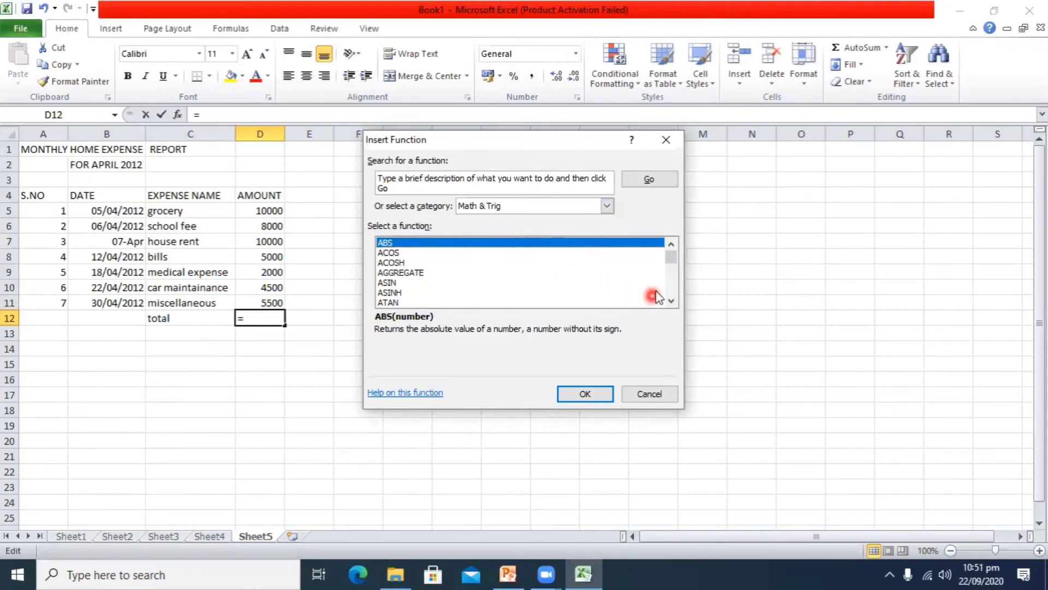
pyautogui.click(669, 286)
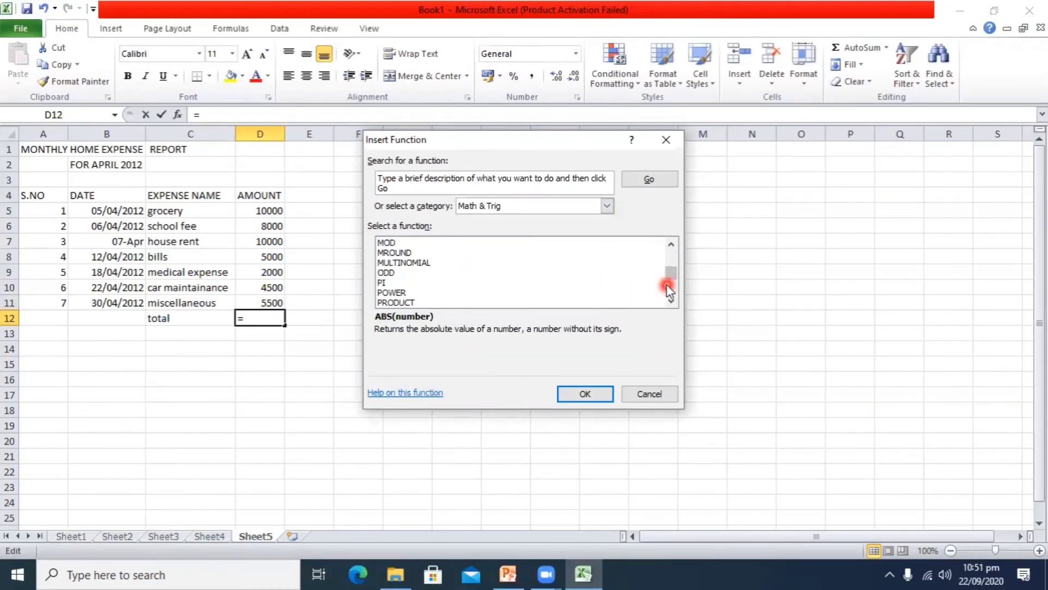
pyautogui.click(673, 299)
pyautogui.click(674, 301)
pyautogui.click(672, 300)
pyautogui.click(672, 300)
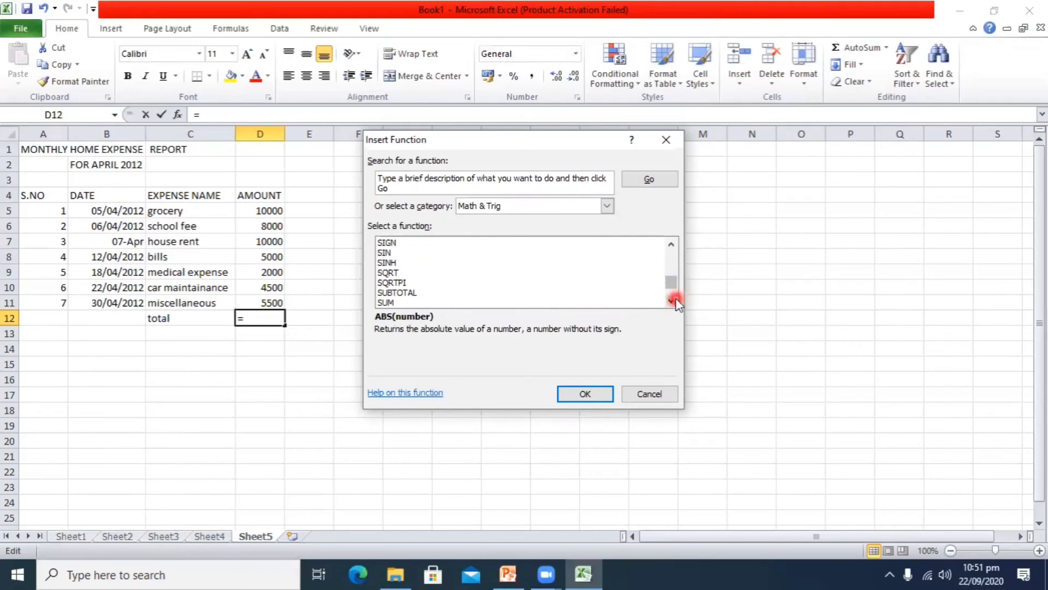
pyautogui.click(390, 302)
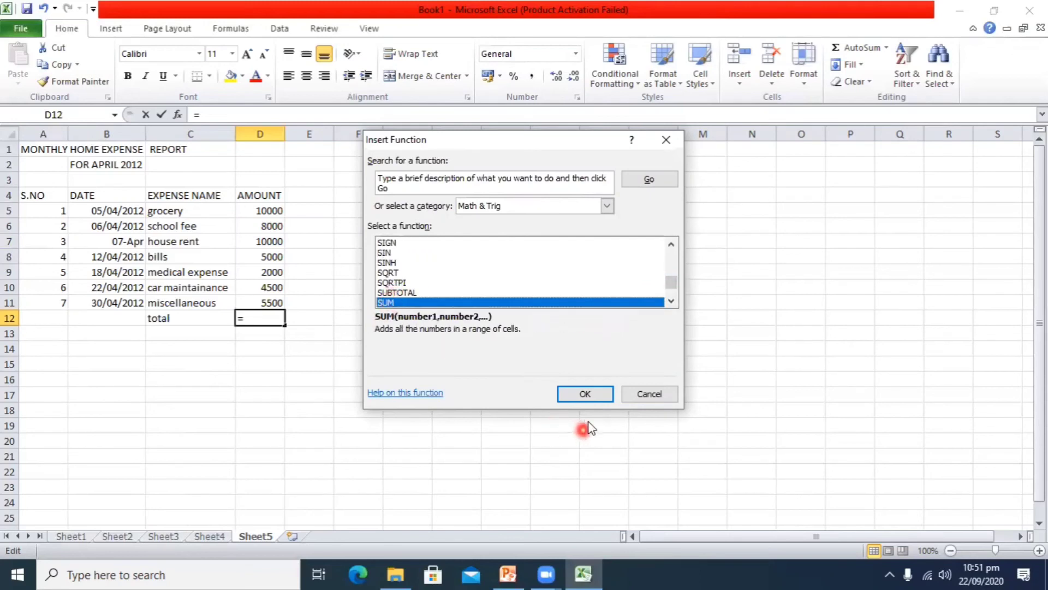
pyautogui.click(590, 397)
pyautogui.click(648, 381)
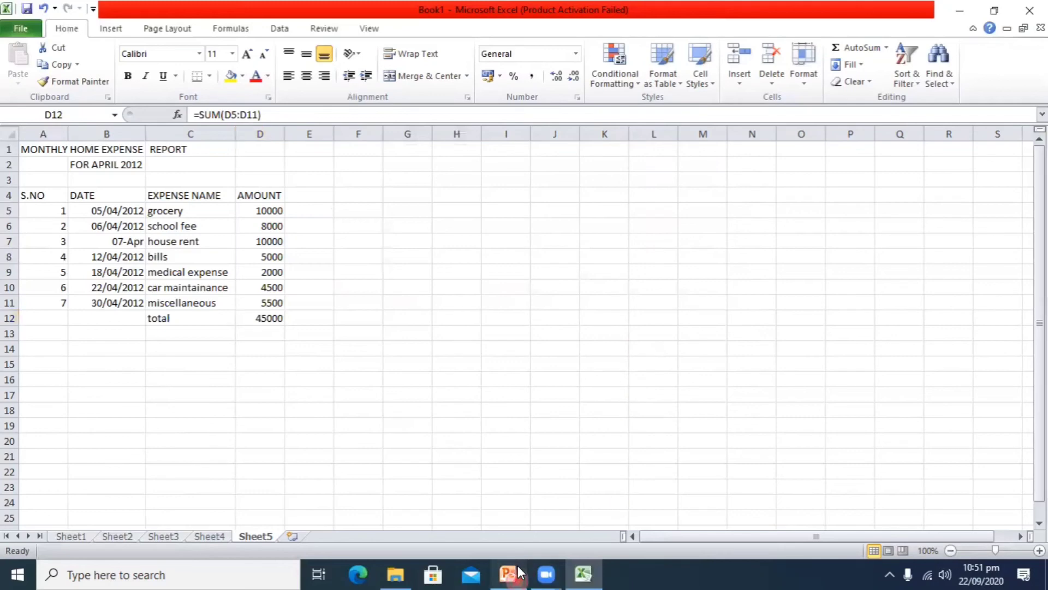
# Switch to the PowerPoint presentation and examine the textbook pages on slides 39 to 43, ending at Saving a Spreadsheet.
pyautogui.click(507, 573)
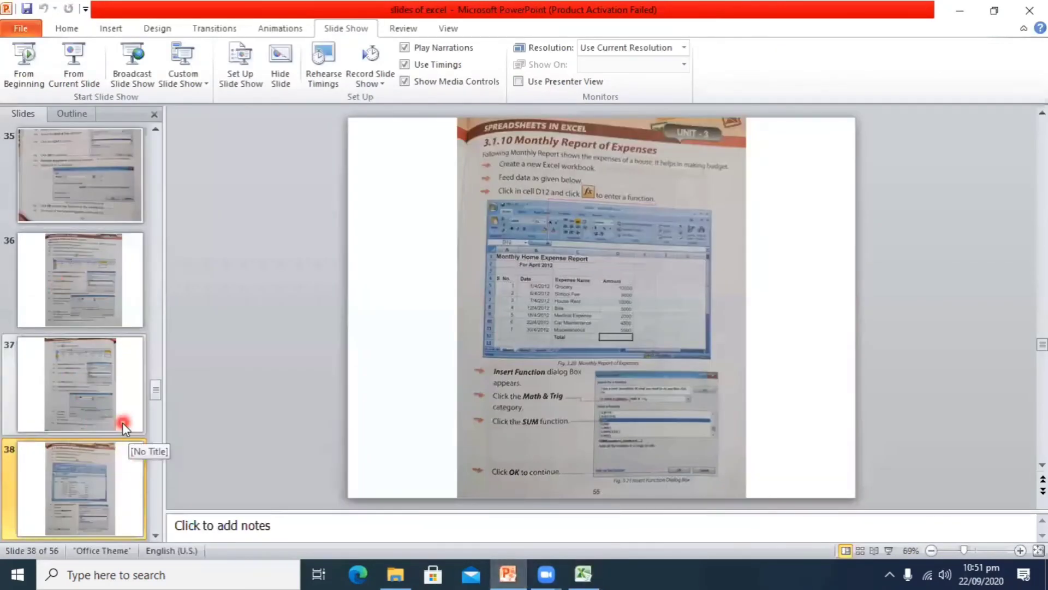
pyautogui.scroll(-2, 121, 422)
pyautogui.scroll(-1, 119, 421)
pyautogui.click(88, 308)
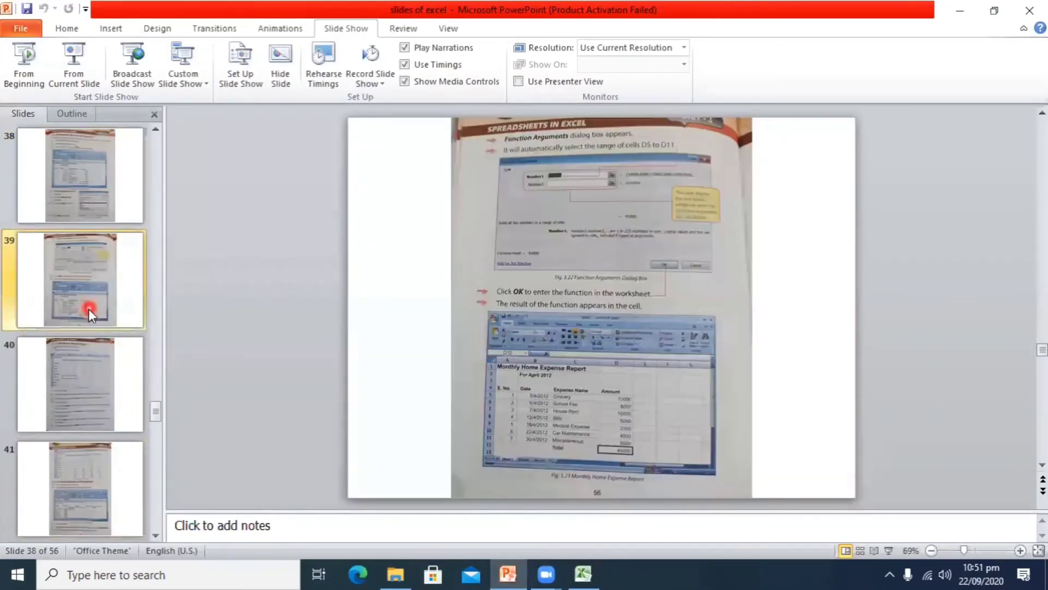
pyautogui.click(86, 372)
pyautogui.click(96, 297)
pyautogui.click(74, 346)
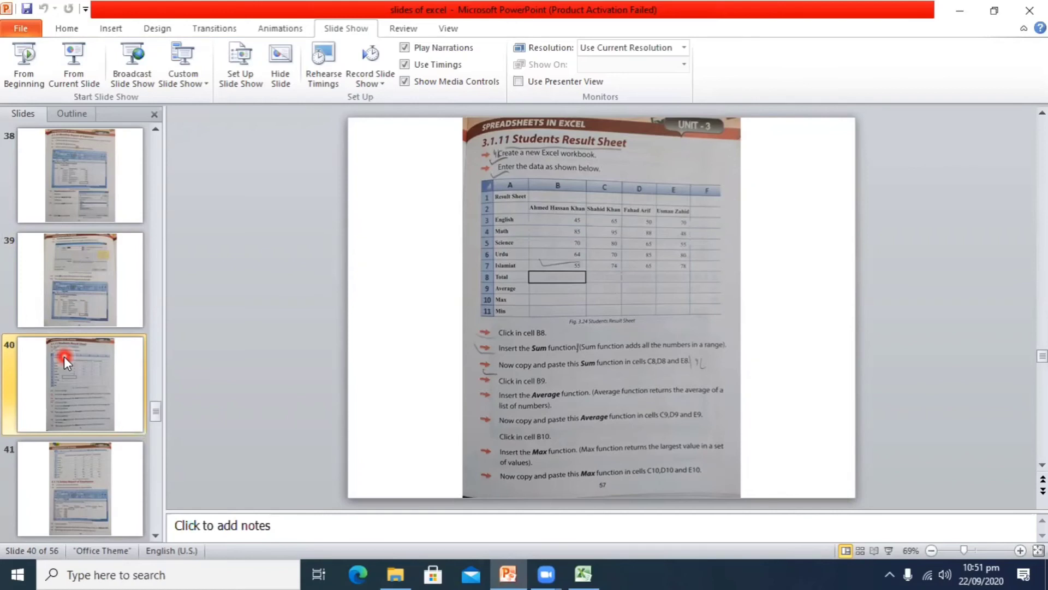
pyautogui.scroll(-1, 85, 364)
pyautogui.click(91, 375)
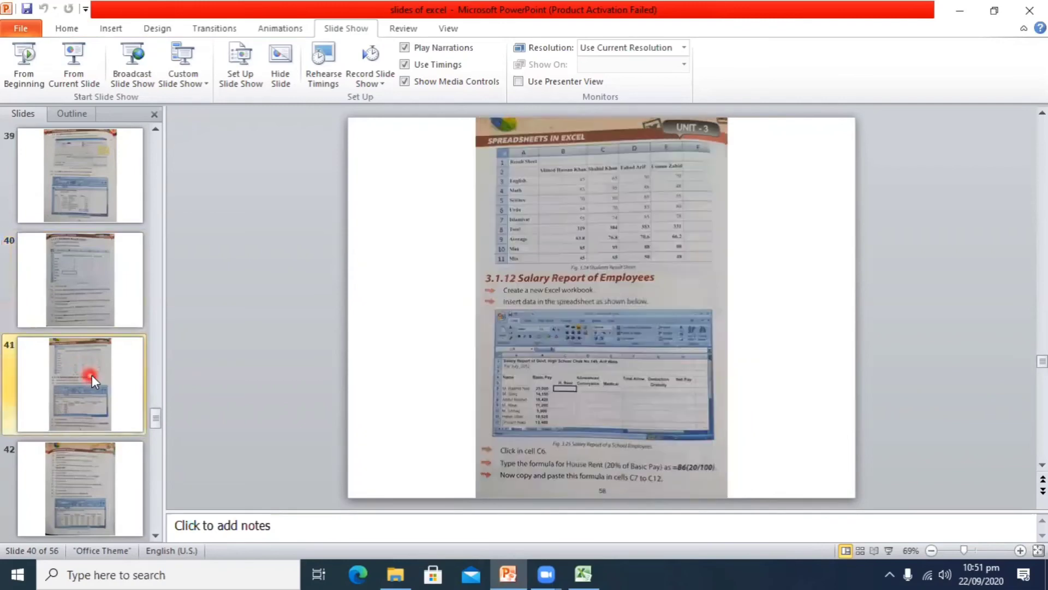
pyautogui.click(97, 469)
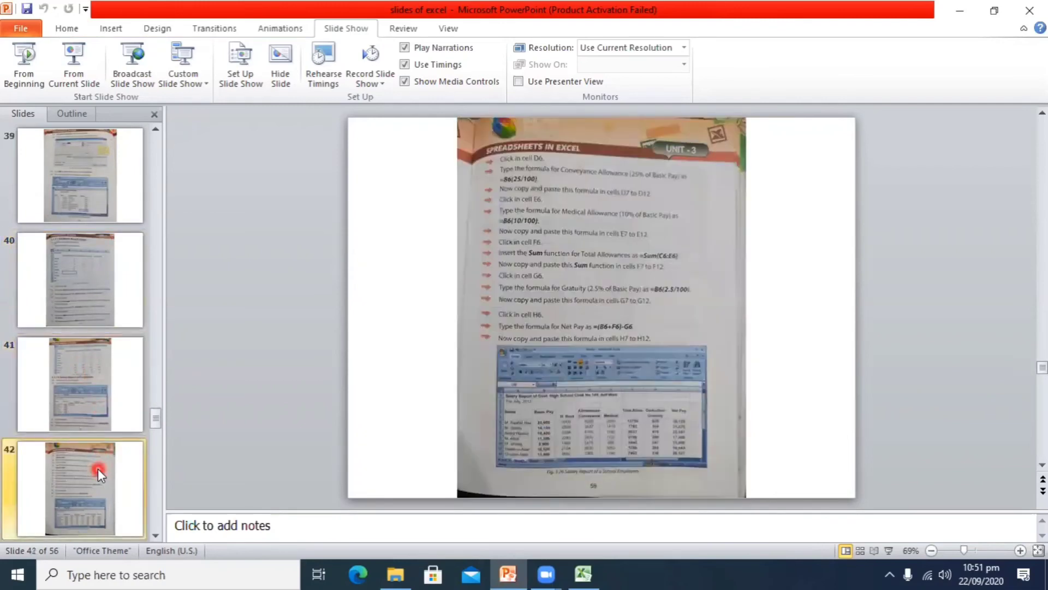
pyautogui.scroll(-1, 97, 468)
pyautogui.click(97, 469)
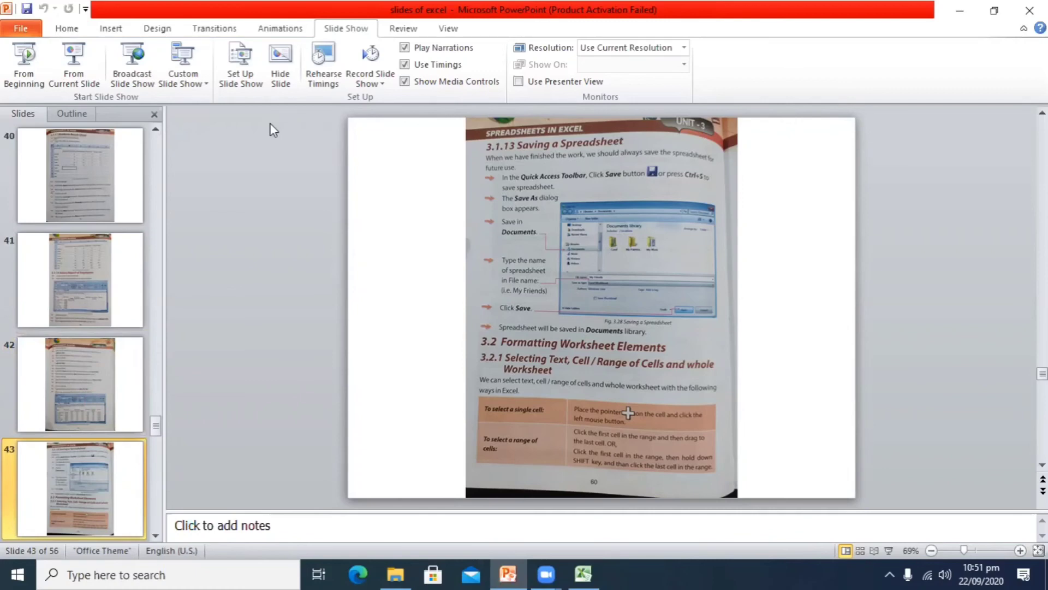
# Switch back to Excel and save the workbook in Documents as "monthly home expense report".
pyautogui.hotkey('alt', 'Tab')
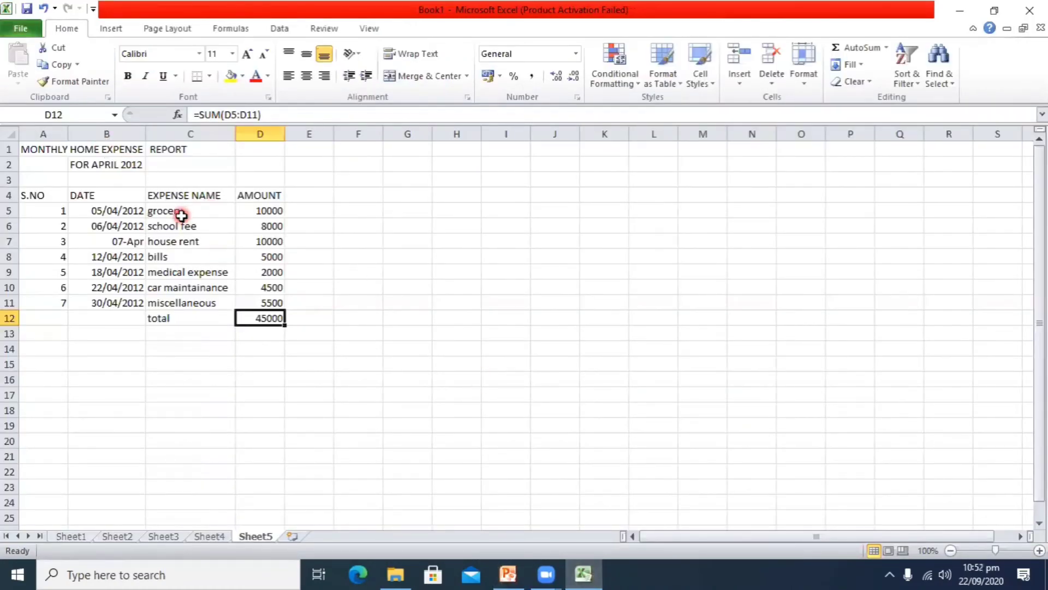
pyautogui.click(26, 8)
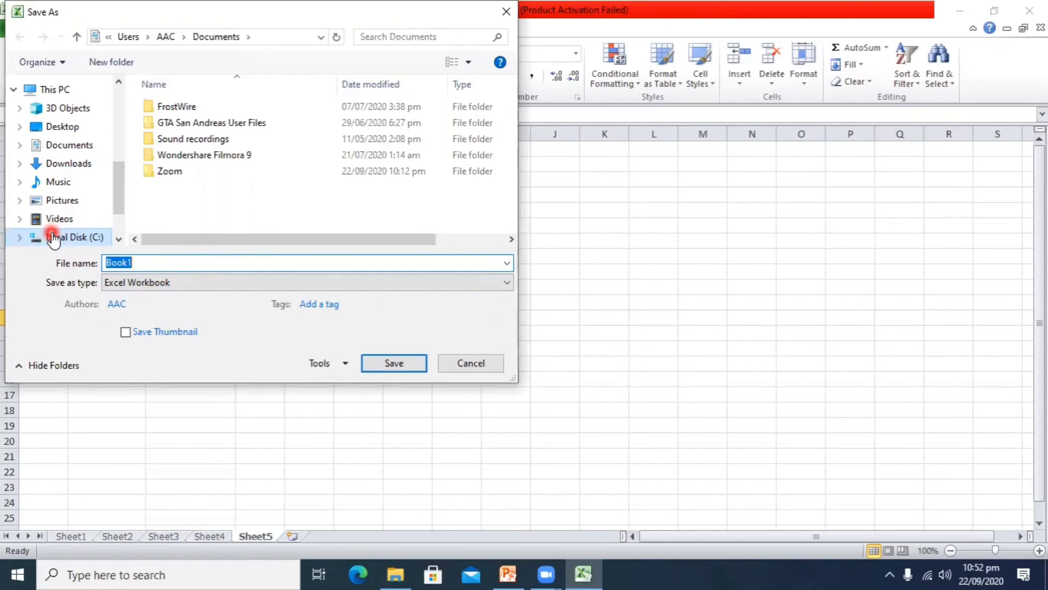
pyautogui.press('BackSpace')
pyautogui.write('e')
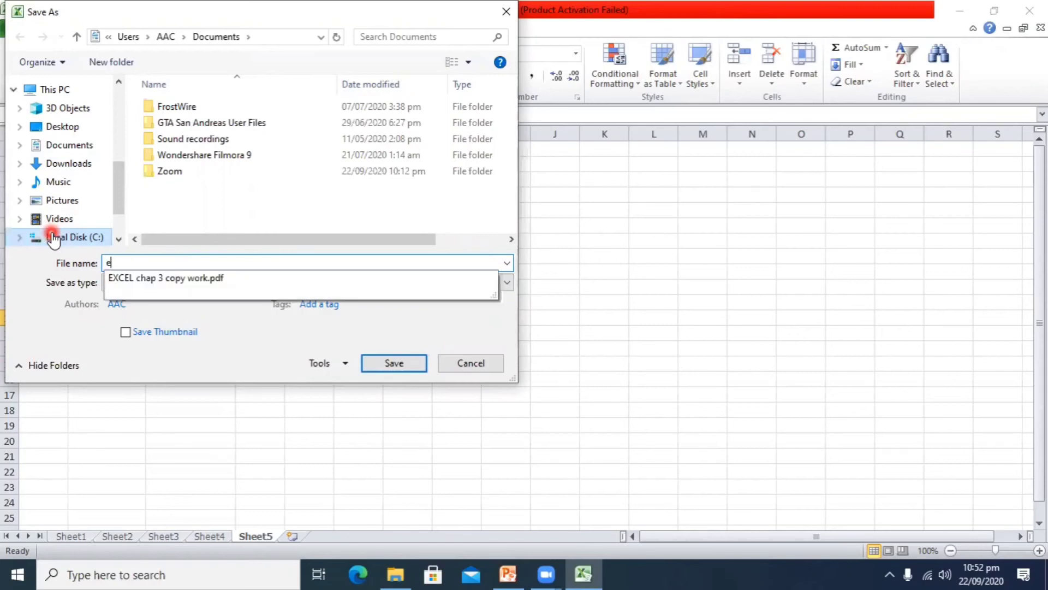
pyautogui.press('BackSpace')
pyautogui.write('he')
pyautogui.press('BackSpace')
pyautogui.press('BackSpace')
pyautogui.write('mont')
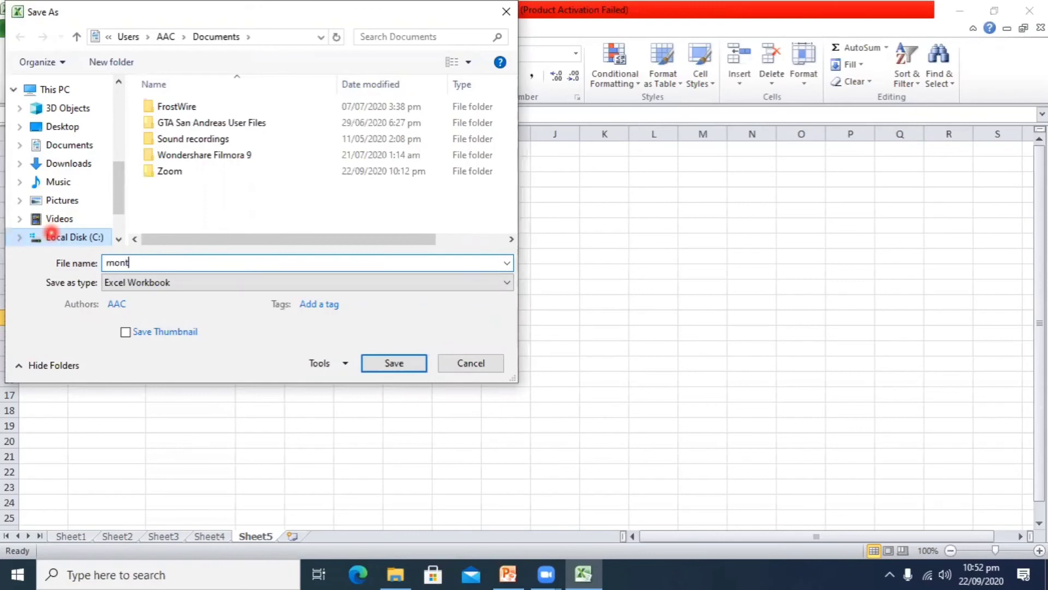
pyautogui.write('hly home expense report')
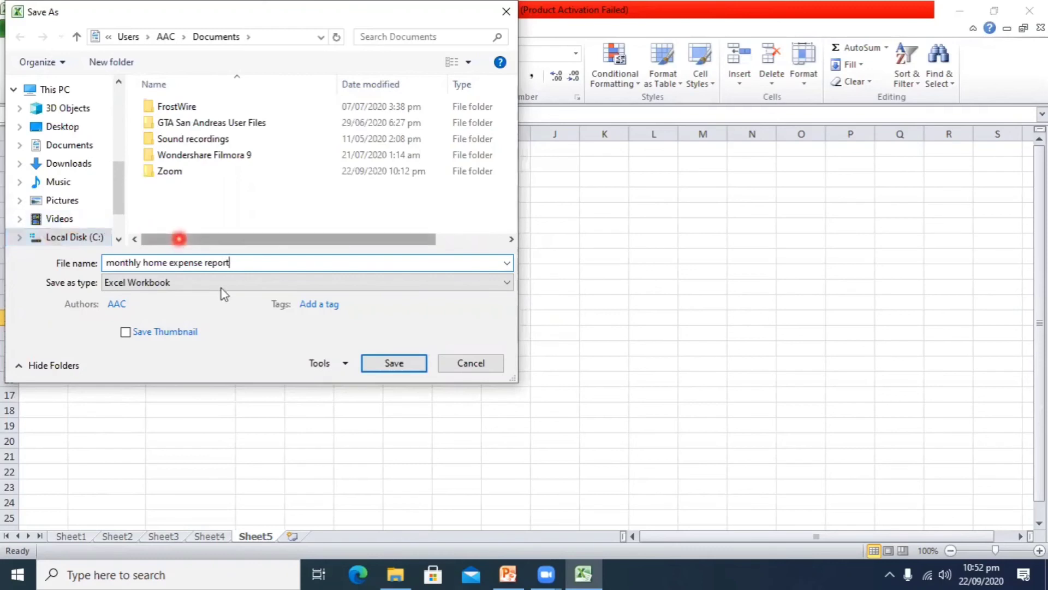
pyautogui.click(388, 371)
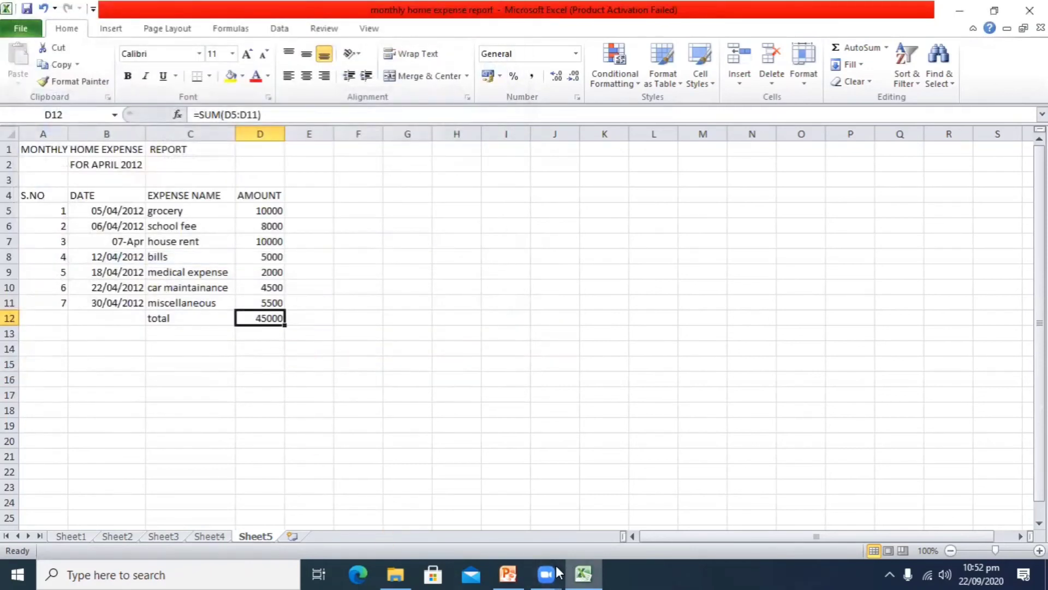
# Switch to PowerPoint, examine slide 44 on cell selection and the cut, copy and paste commands, and return to Excel.
pyautogui.click(509, 573)
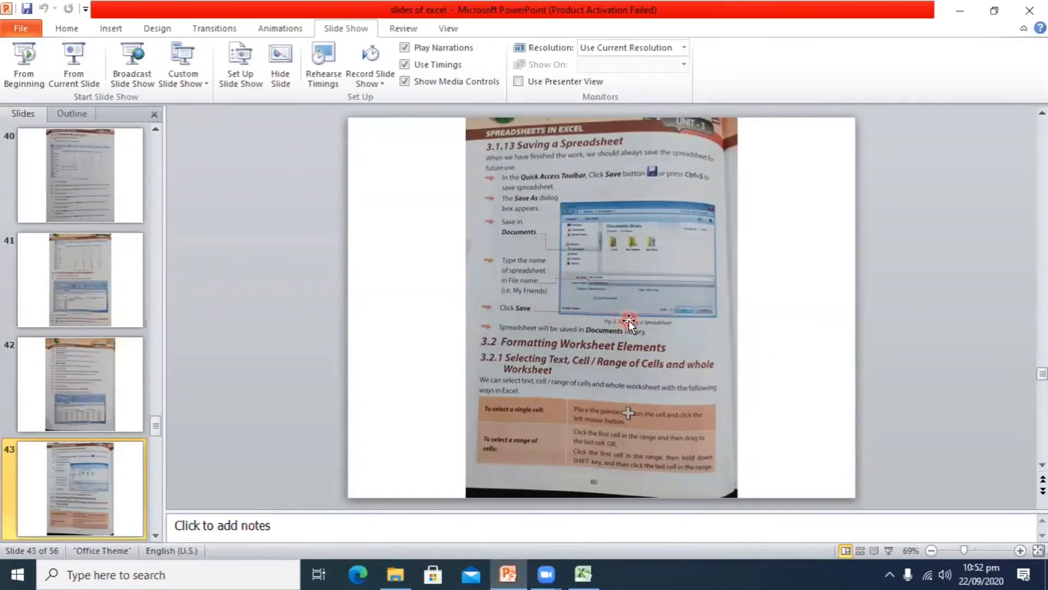
pyautogui.scroll(-1, 623, 322)
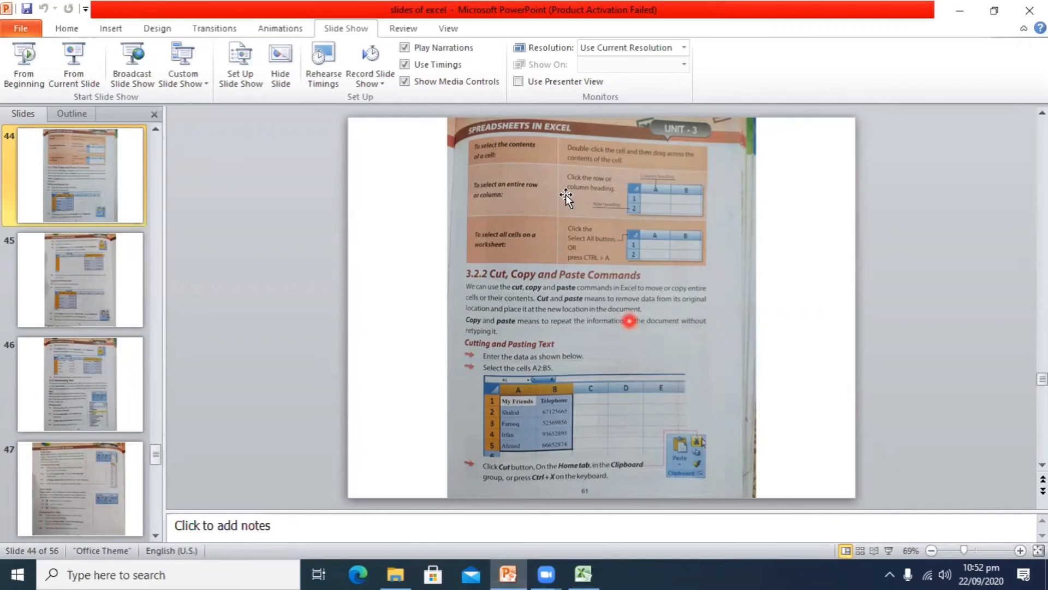
pyautogui.click(587, 570)
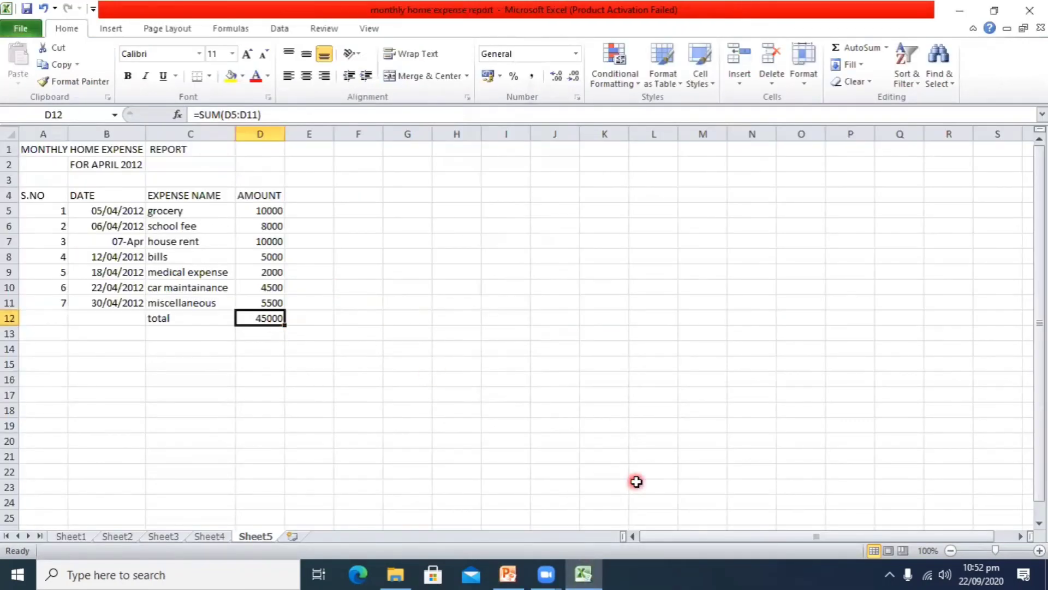
# Copy the text EXPENSE NAME from C4 and paste it into K10 as text only.
pyautogui.doubleClick(248, 317)
pyautogui.click(481, 321)
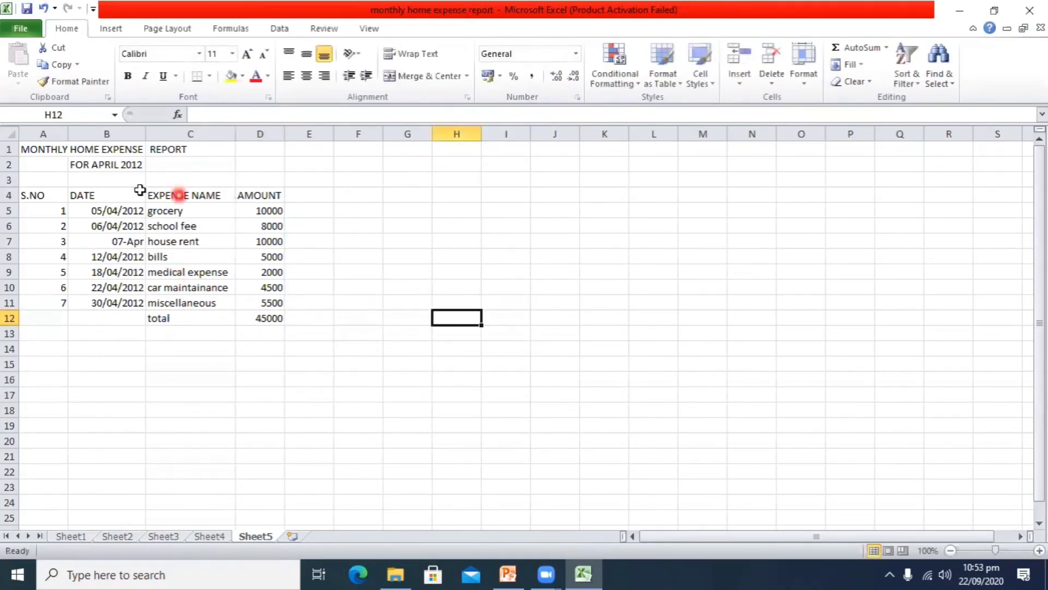
pyautogui.click(157, 195)
pyautogui.click(154, 194)
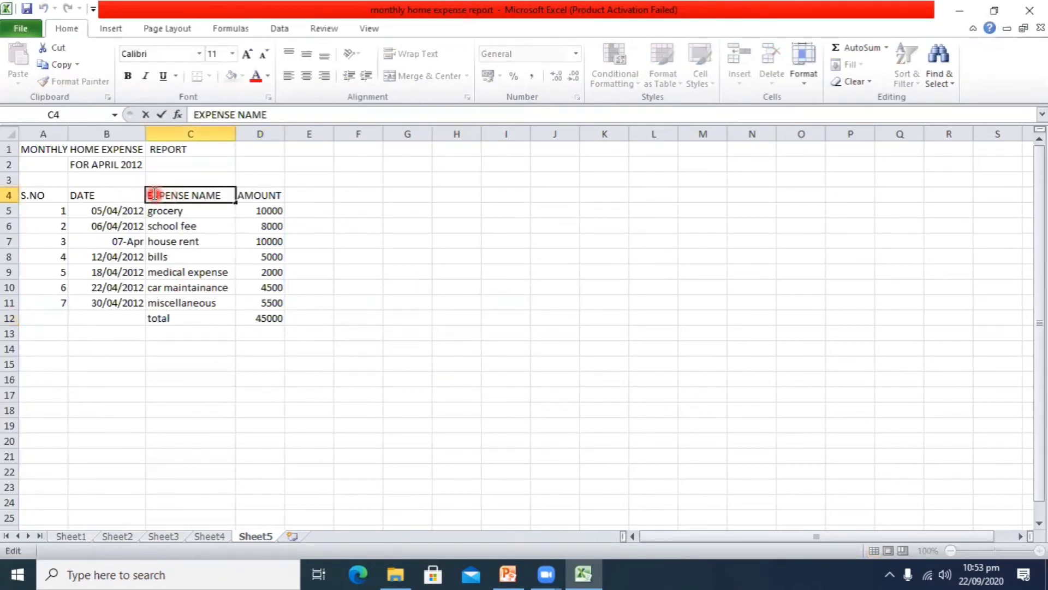
pyautogui.moveTo(153, 195); pyautogui.dragTo(205, 200)
pyautogui.hotkey('ctrl', 'c')
pyautogui.rightClick(203, 200)
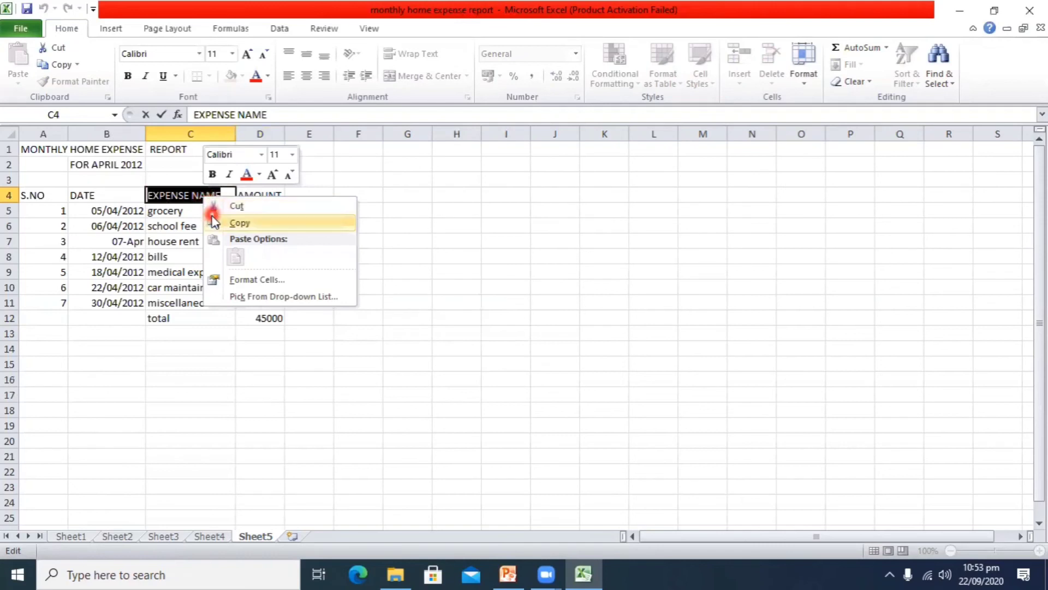
pyautogui.click(548, 339)
pyautogui.click(607, 290)
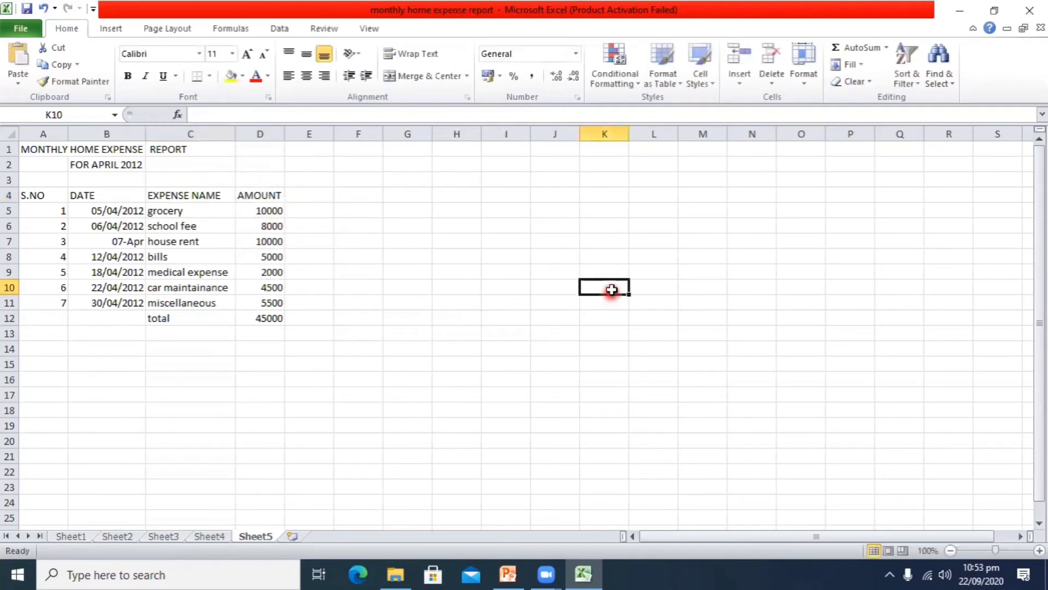
pyautogui.rightClick(612, 290)
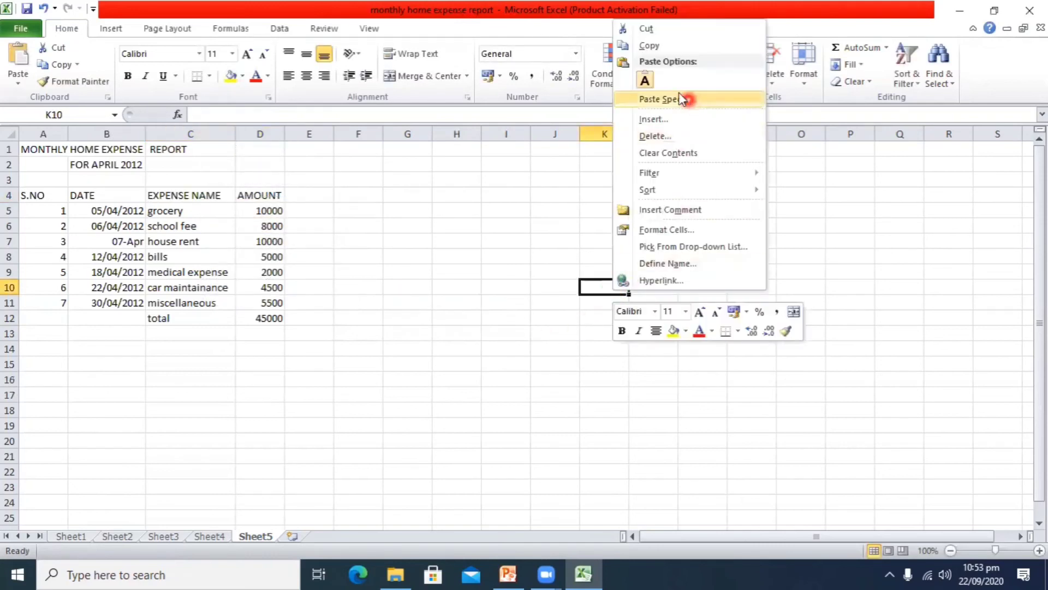
pyautogui.click(645, 81)
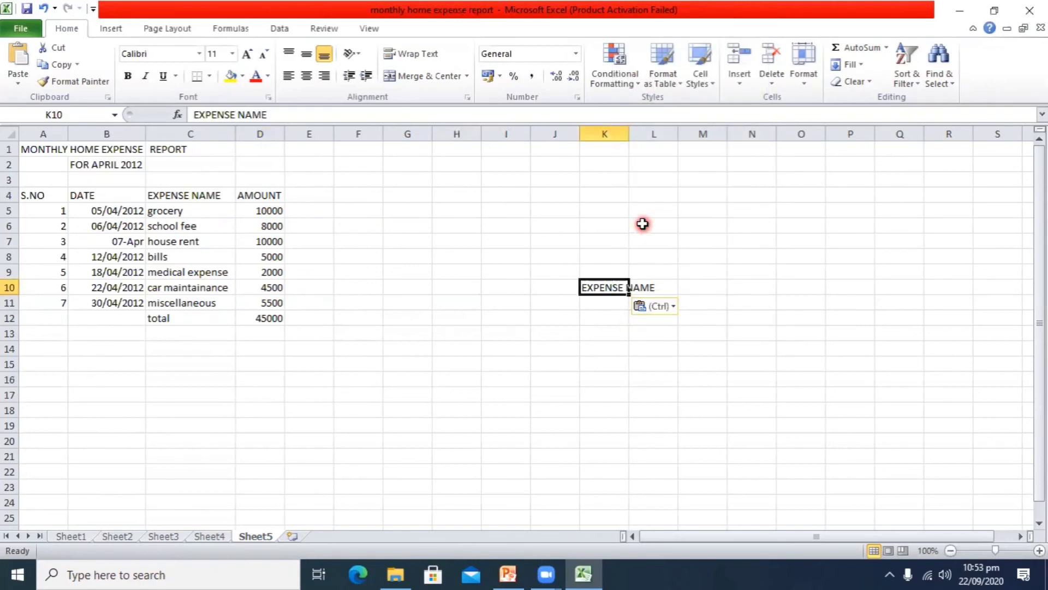
# Cut the EXPENSE NAME text out of K10, and undo the cut.
pyautogui.doubleClick(587, 287)
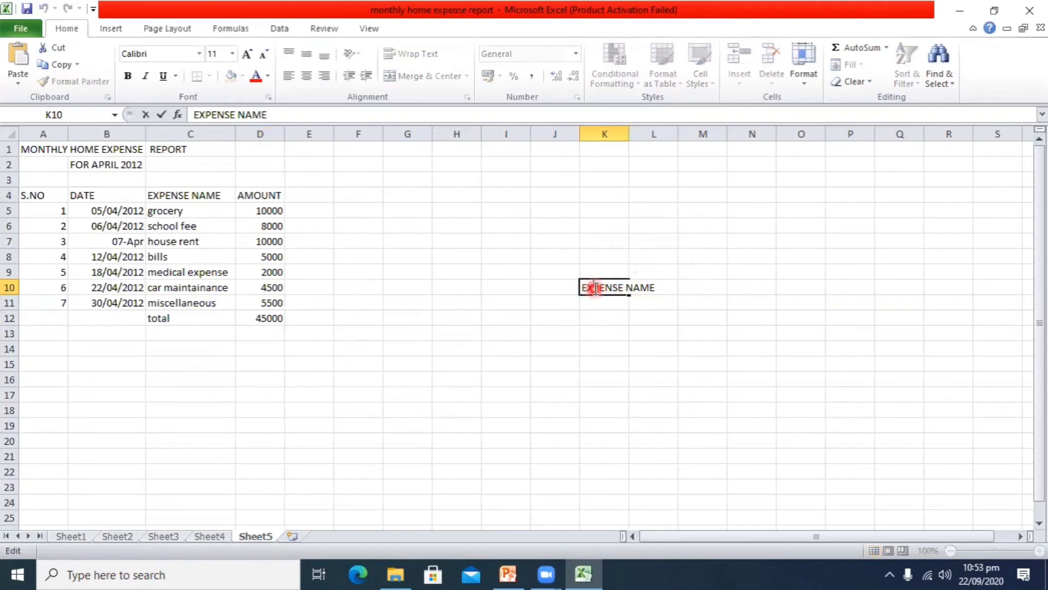
pyautogui.moveTo(587, 287); pyautogui.dragTo(655, 287)
pyautogui.rightClick(592, 287)
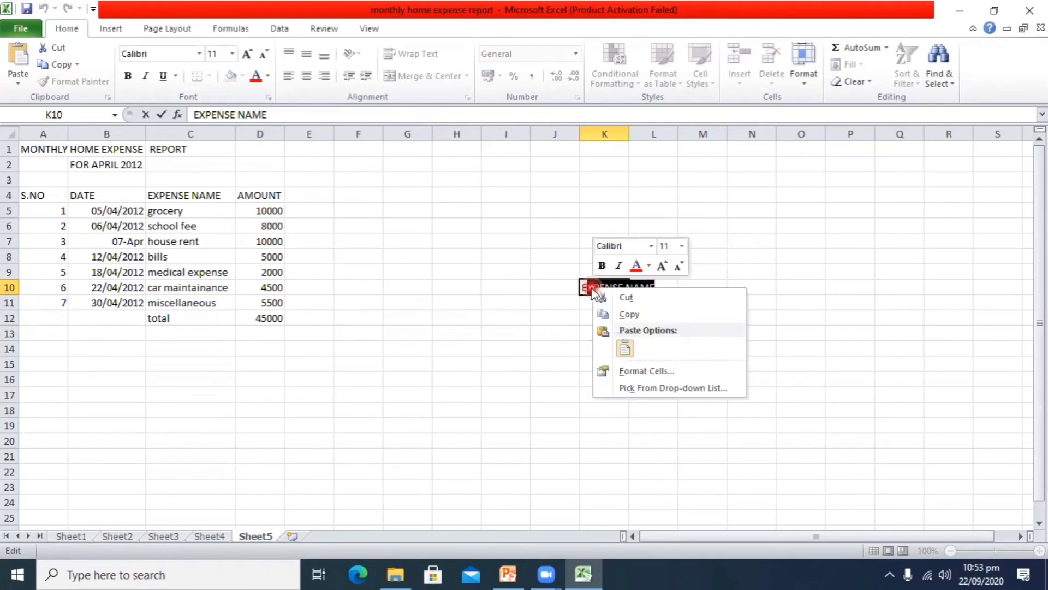
pyautogui.click(575, 241)
pyautogui.click(588, 289)
pyautogui.moveTo(584, 287); pyautogui.dragTo(622, 287)
pyautogui.rightClick(624, 288)
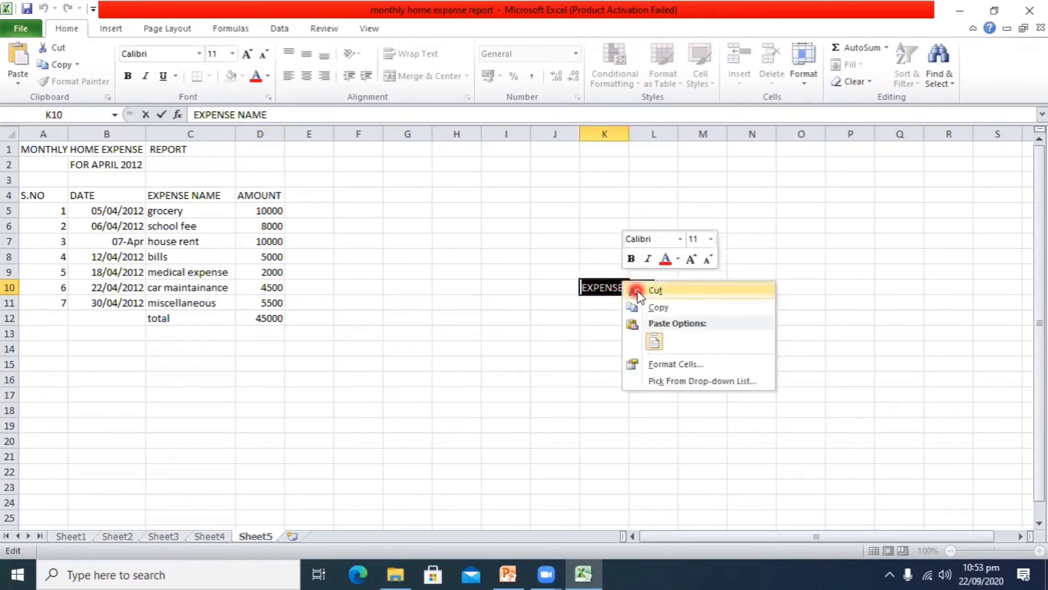
pyautogui.click(635, 290)
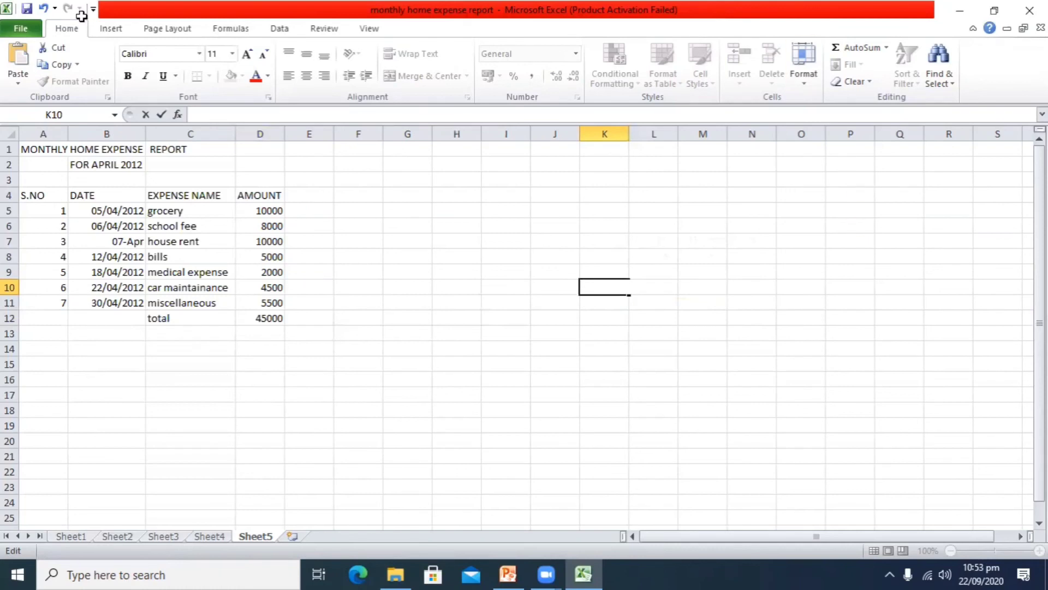
pyautogui.click(43, 9)
pyautogui.click(636, 363)
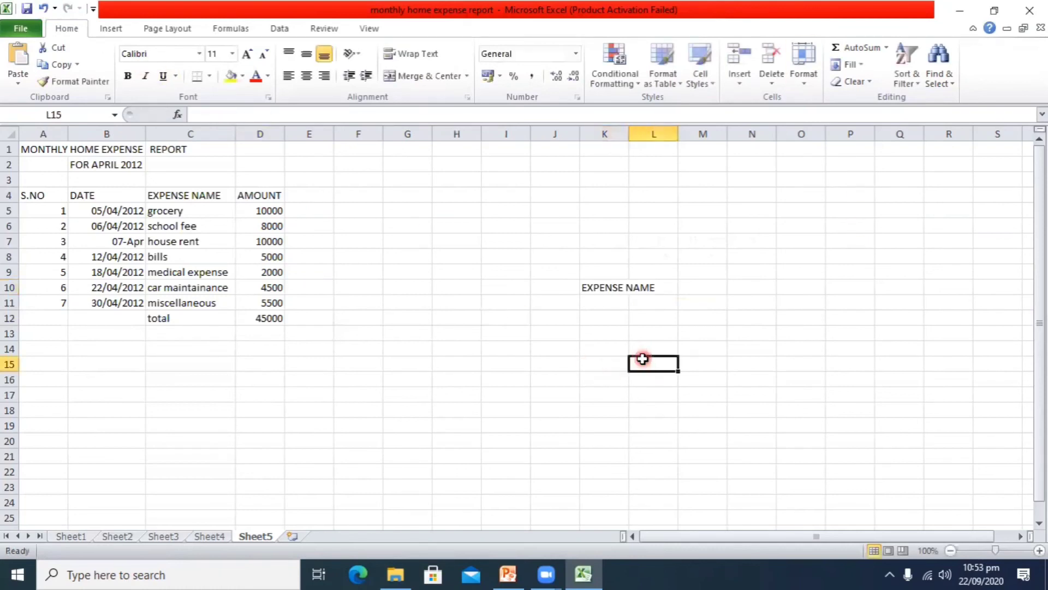
# Set the EXPENSE NAME text in K10 to font size 26 and the Algerian font.
pyautogui.click(632, 289)
pyautogui.click(596, 300)
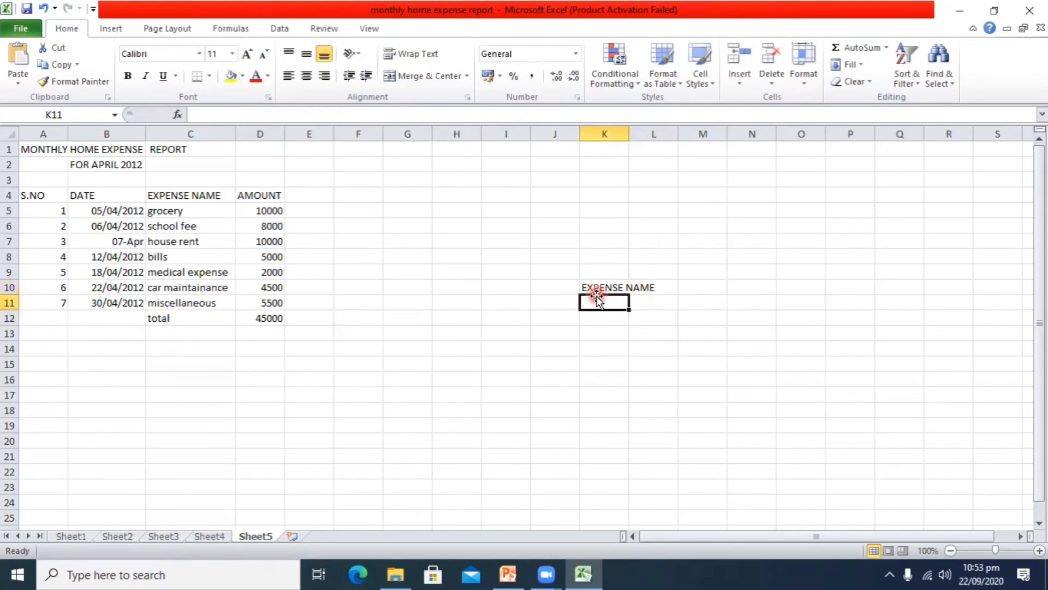
pyautogui.doubleClick(586, 288)
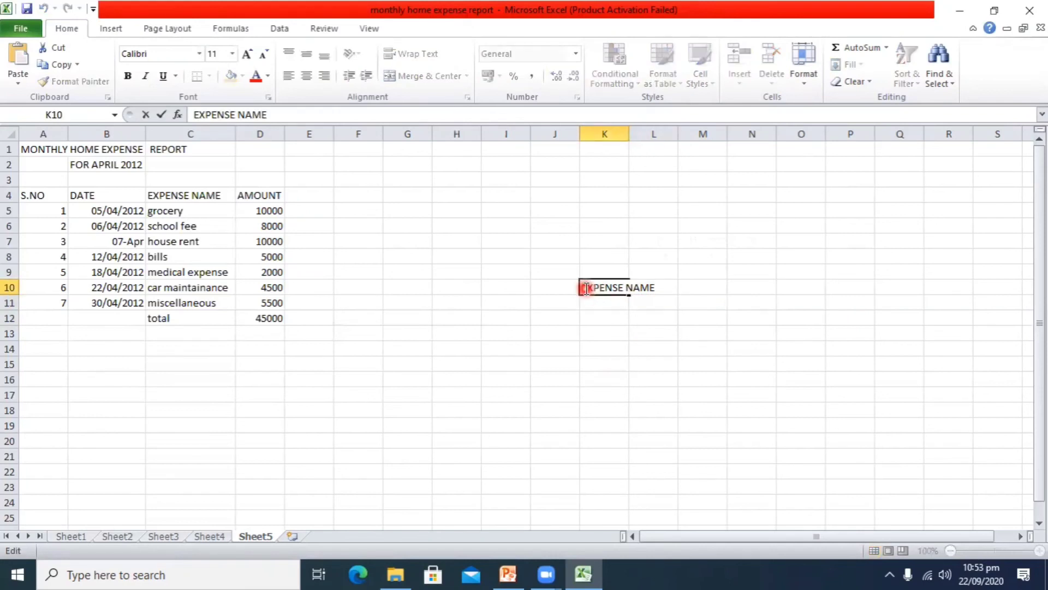
pyautogui.moveTo(584, 288); pyautogui.dragTo(662, 285)
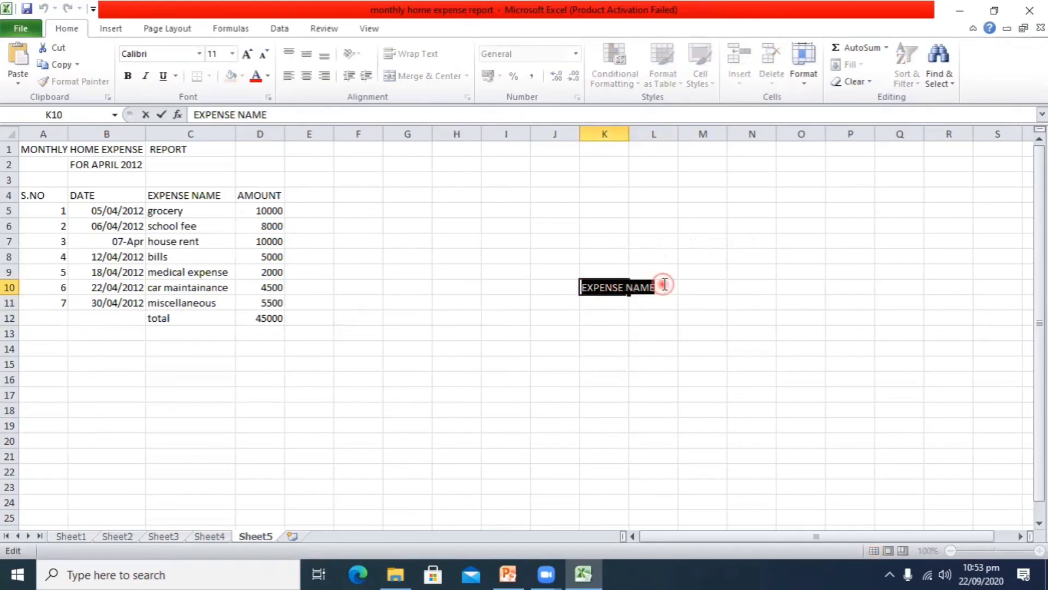
pyautogui.click(232, 54)
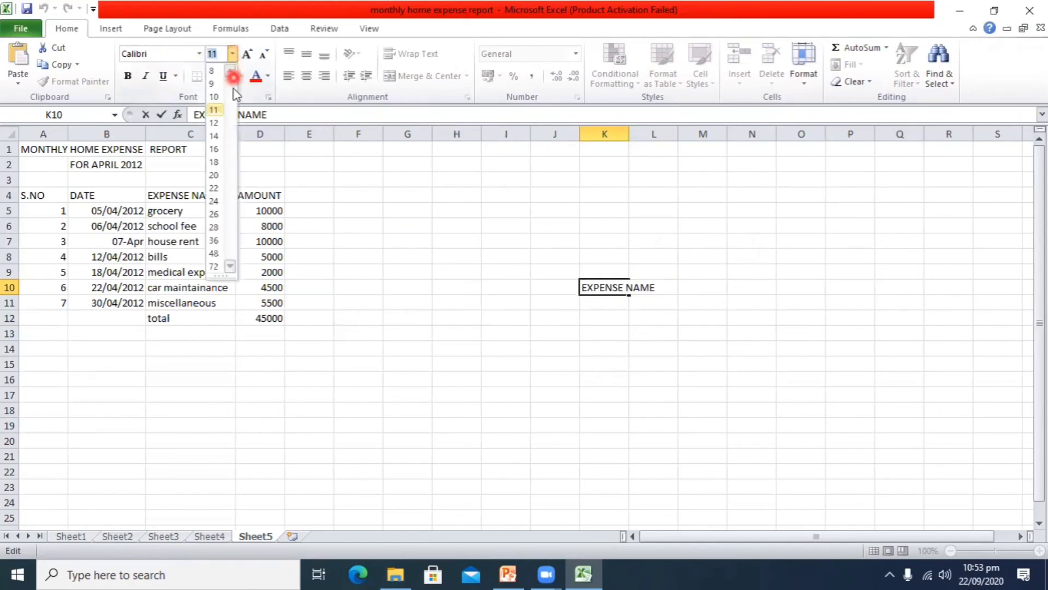
pyautogui.click(218, 214)
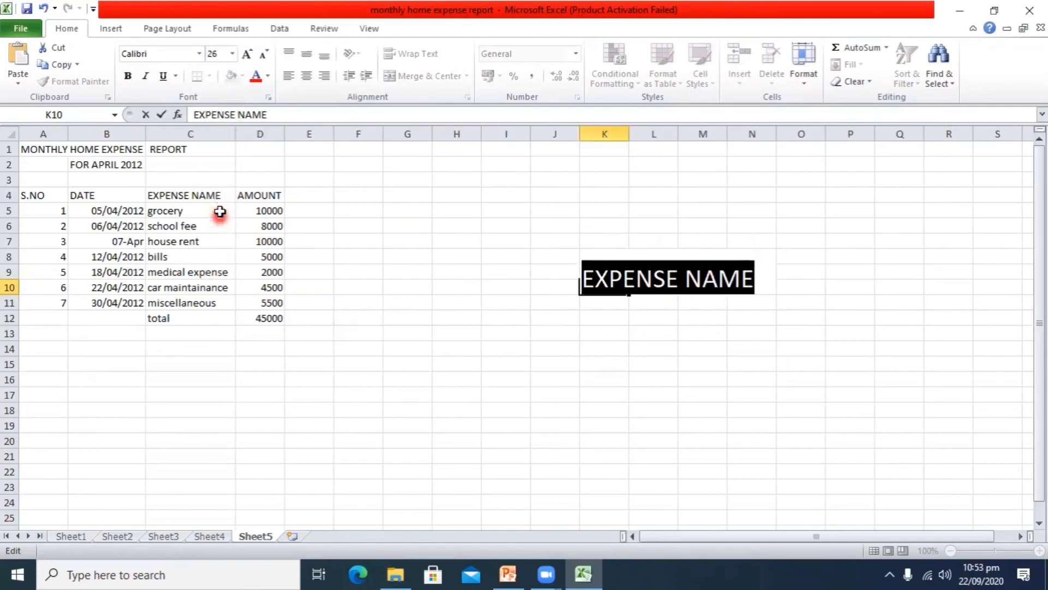
pyautogui.click(198, 53)
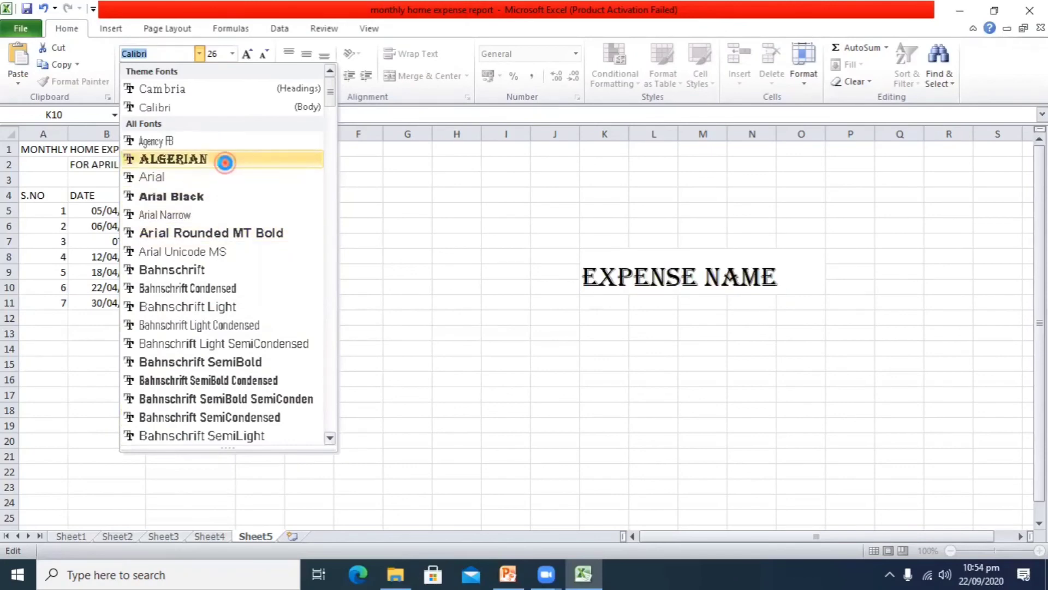
pyautogui.click(225, 162)
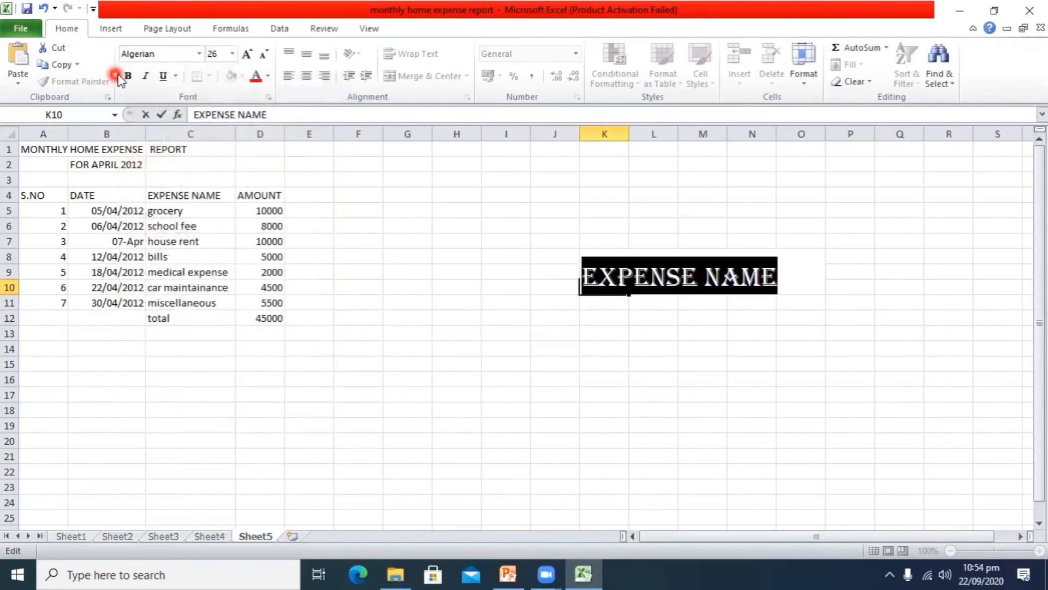
pyautogui.click(628, 472)
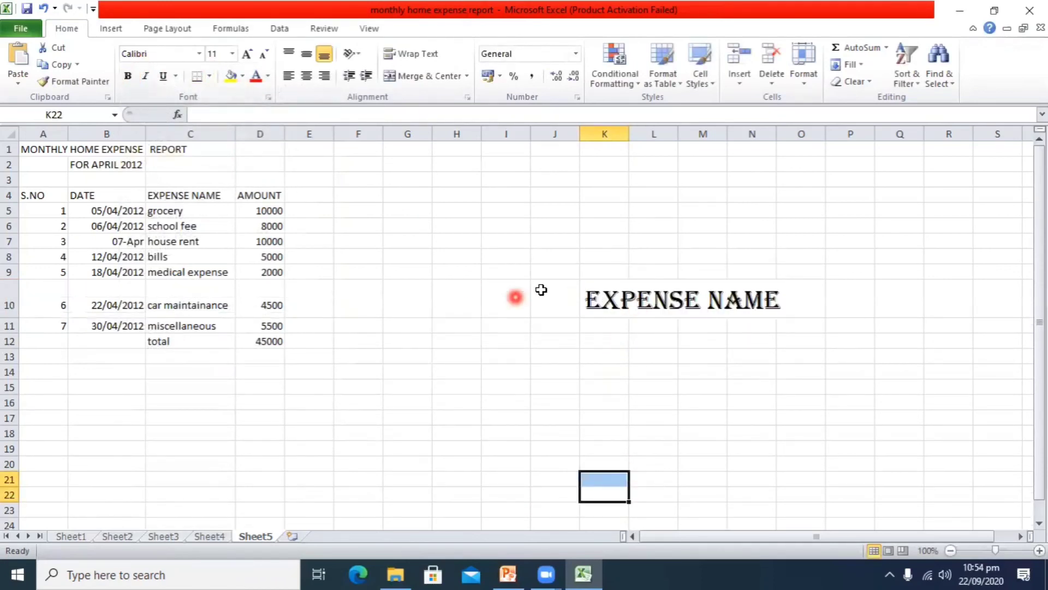
# Make the EXPENSE NAME text in K10 bold, italic and underlined, and colour it red.
pyautogui.click(611, 295)
pyautogui.doubleClick(587, 299)
pyautogui.moveTo(585, 297); pyautogui.dragTo(770, 322)
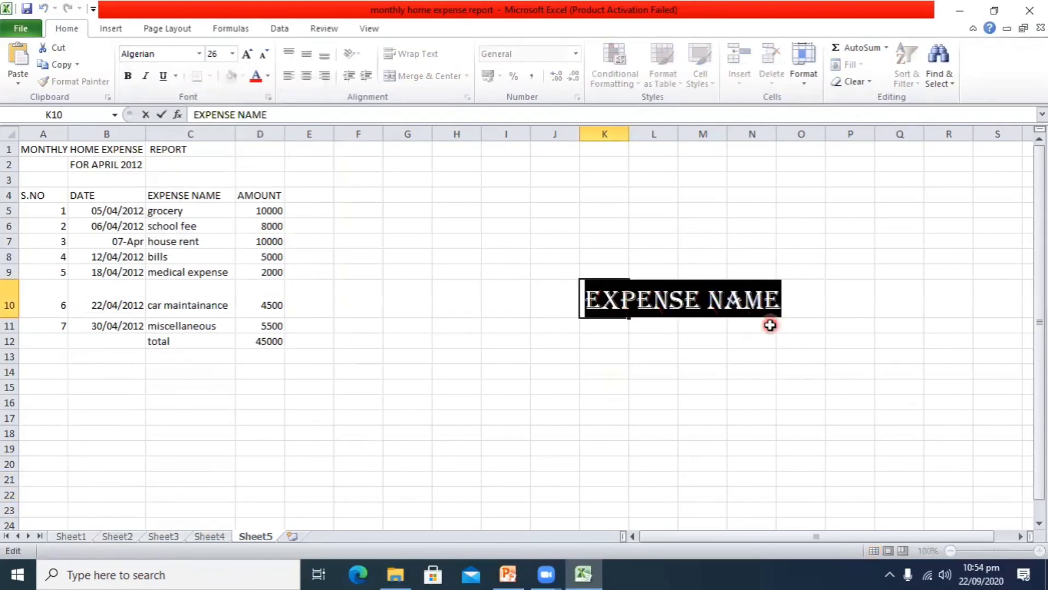
pyautogui.click(129, 79)
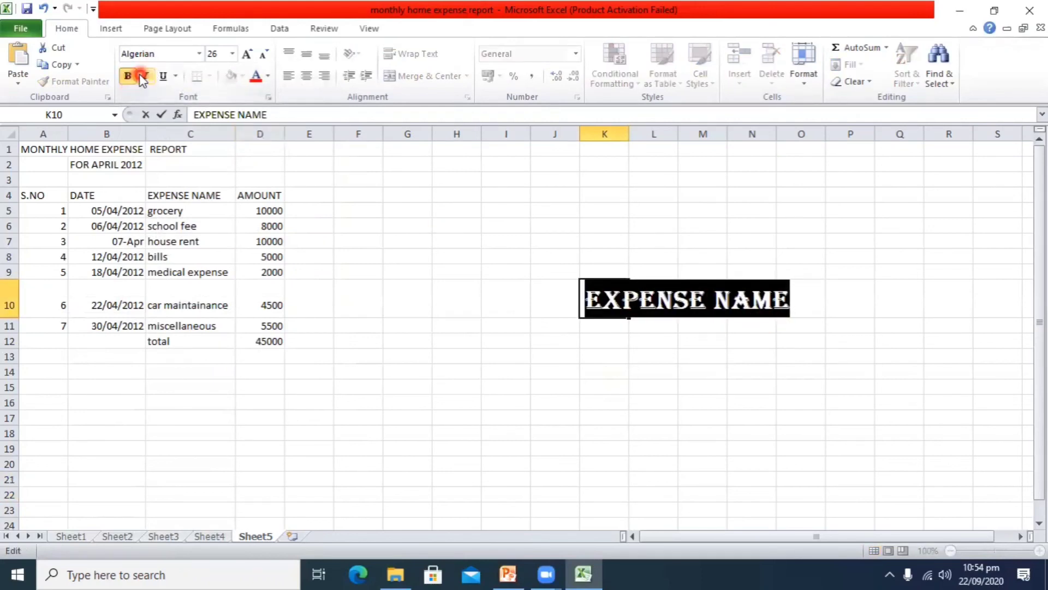
pyautogui.click(141, 79)
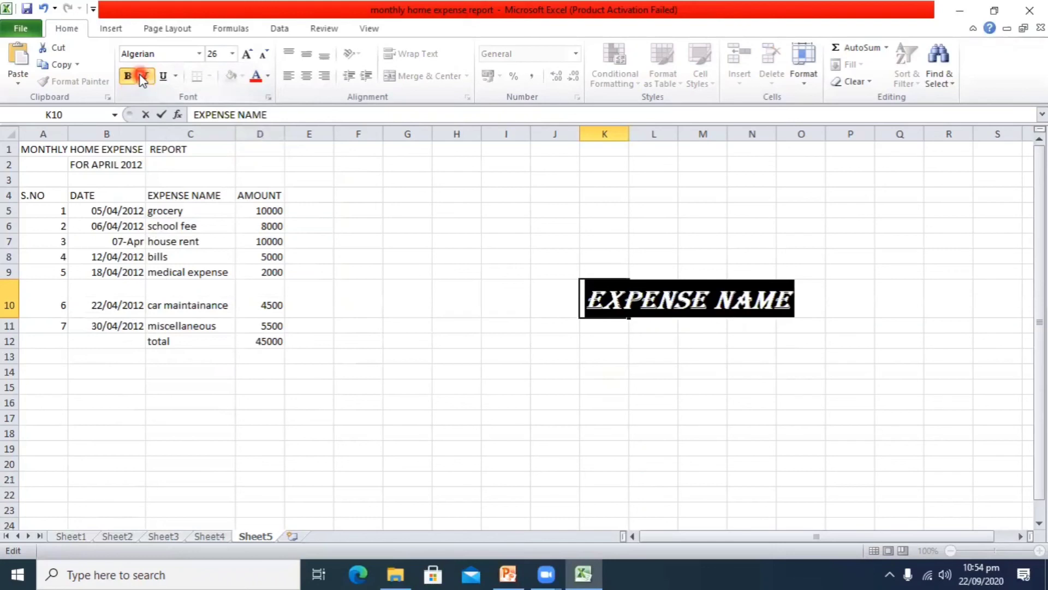
pyautogui.click(162, 76)
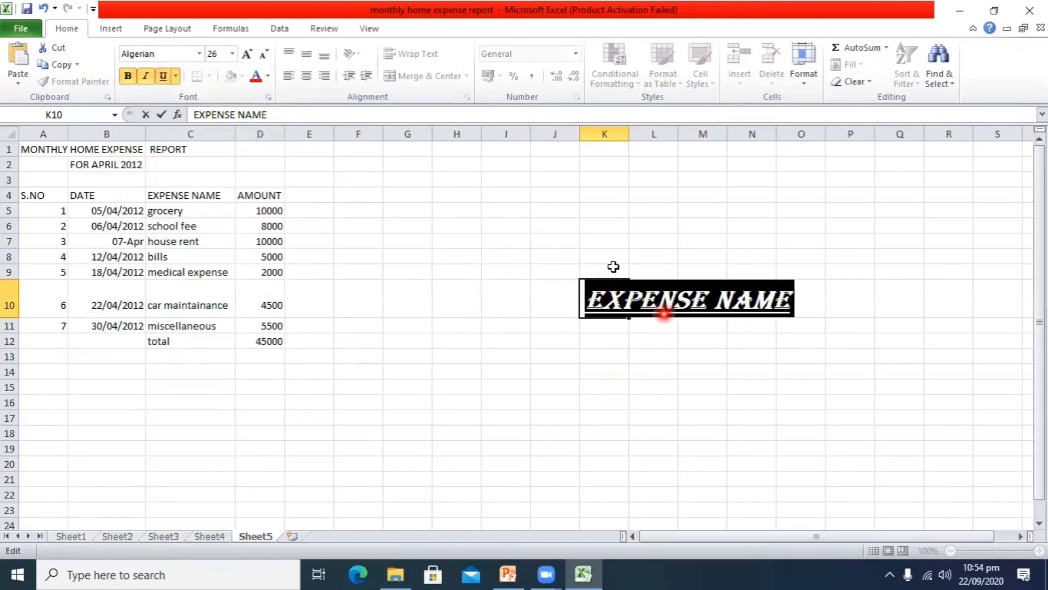
pyautogui.click(249, 74)
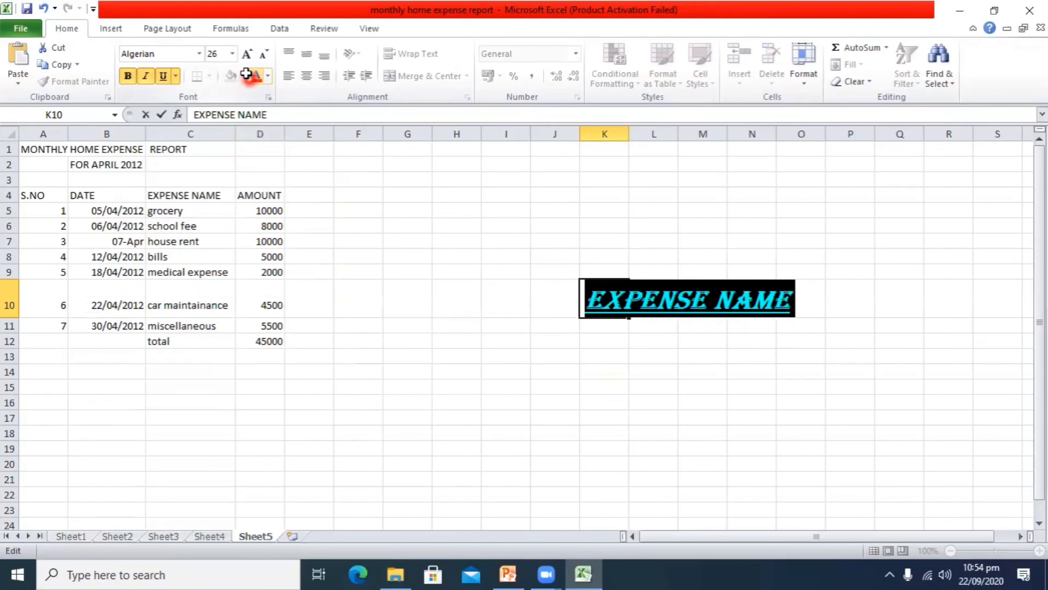
pyautogui.click(397, 109)
pyautogui.click(587, 388)
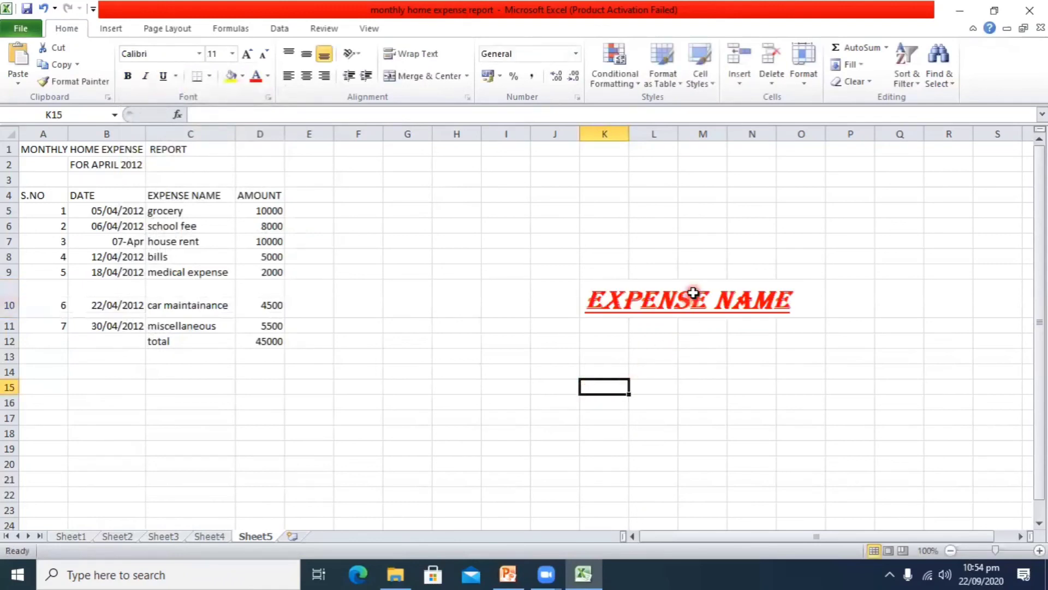
pyautogui.click(241, 79)
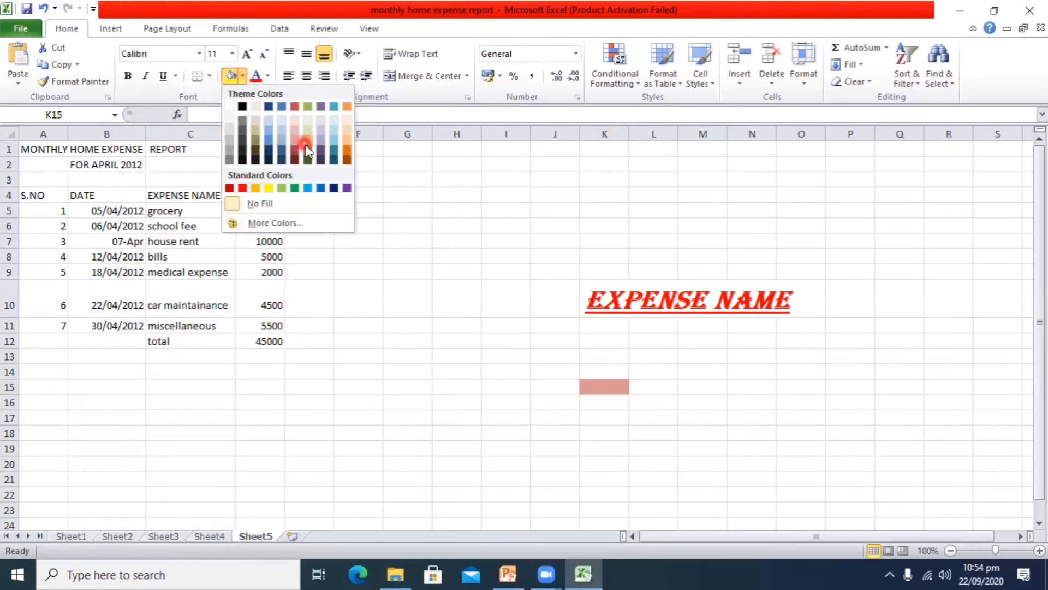
pyautogui.click(610, 297)
pyautogui.click(599, 301)
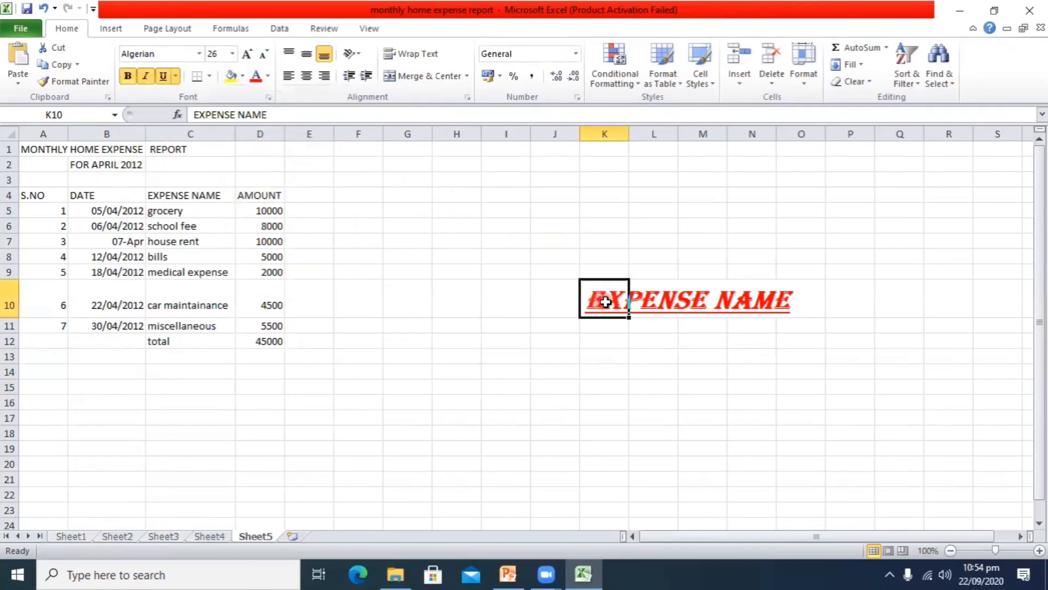
pyautogui.doubleClick(590, 298)
pyautogui.moveTo(587, 299); pyautogui.dragTo(804, 304)
pyautogui.click(804, 304)
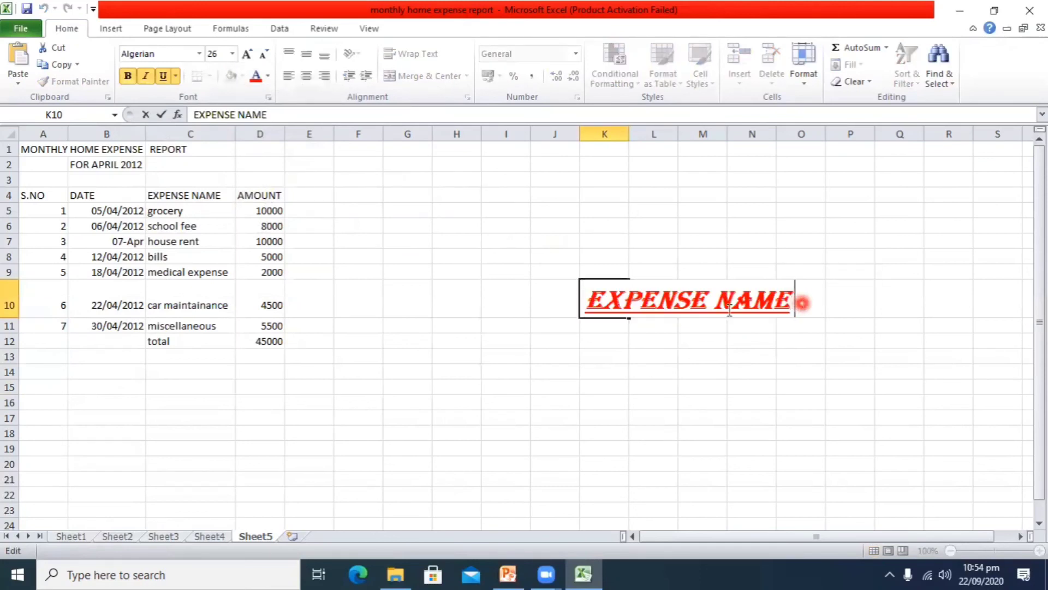
pyautogui.click(543, 290)
# Fill the cells K10 through O10 behind the EXPENSE NAME text with yellow.
pyautogui.click(620, 305)
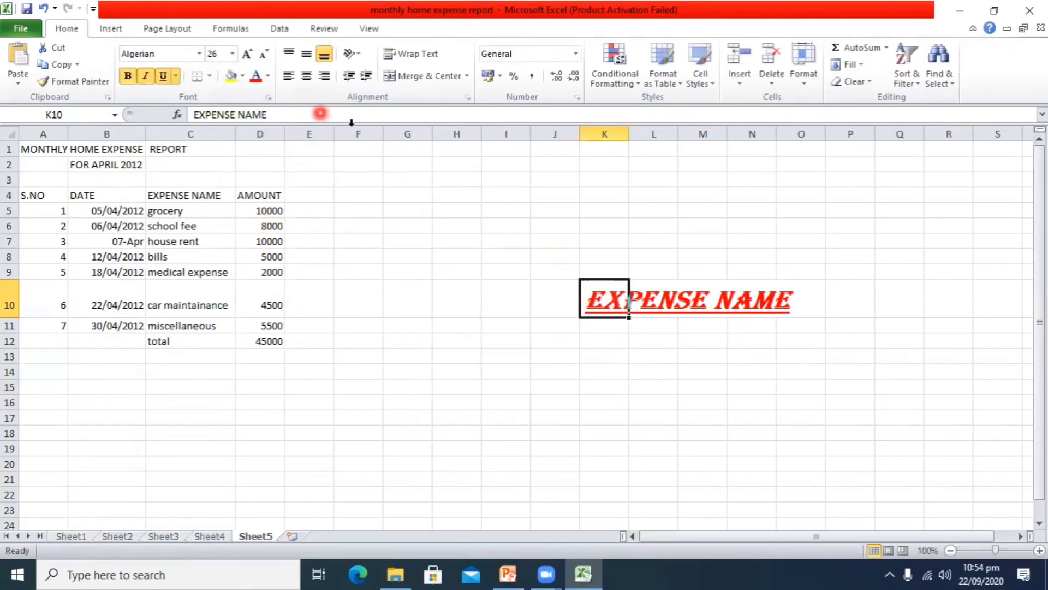
pyautogui.click(232, 76)
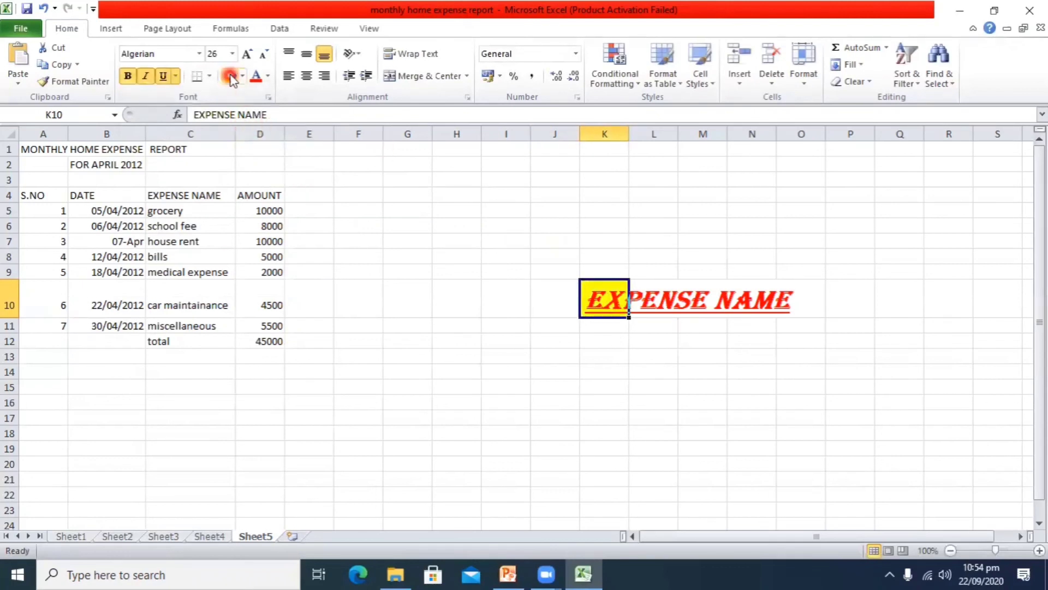
pyautogui.press('Right')
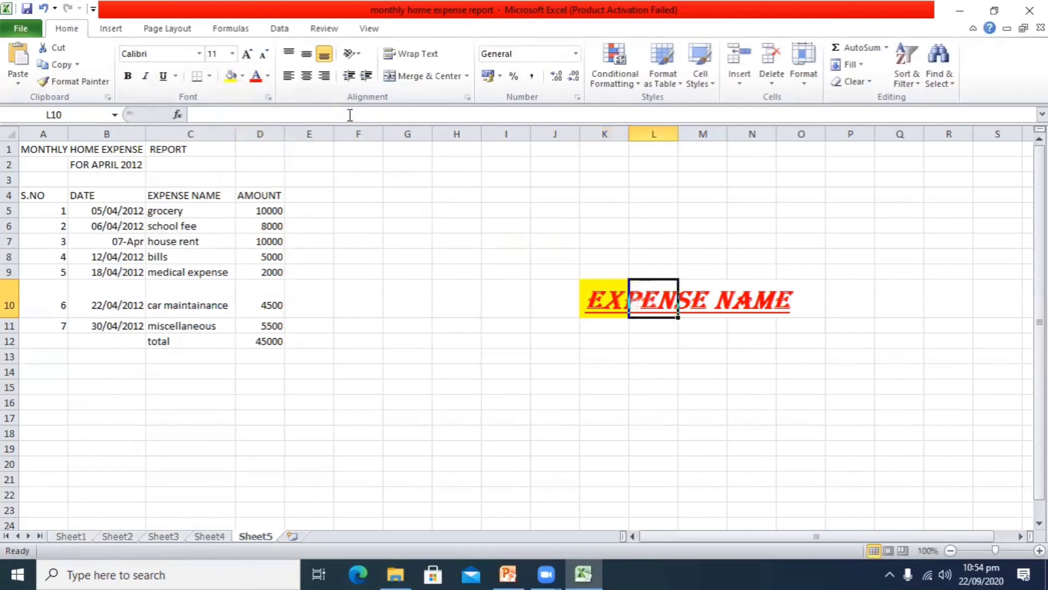
pyautogui.click(232, 76)
pyautogui.press('Right')
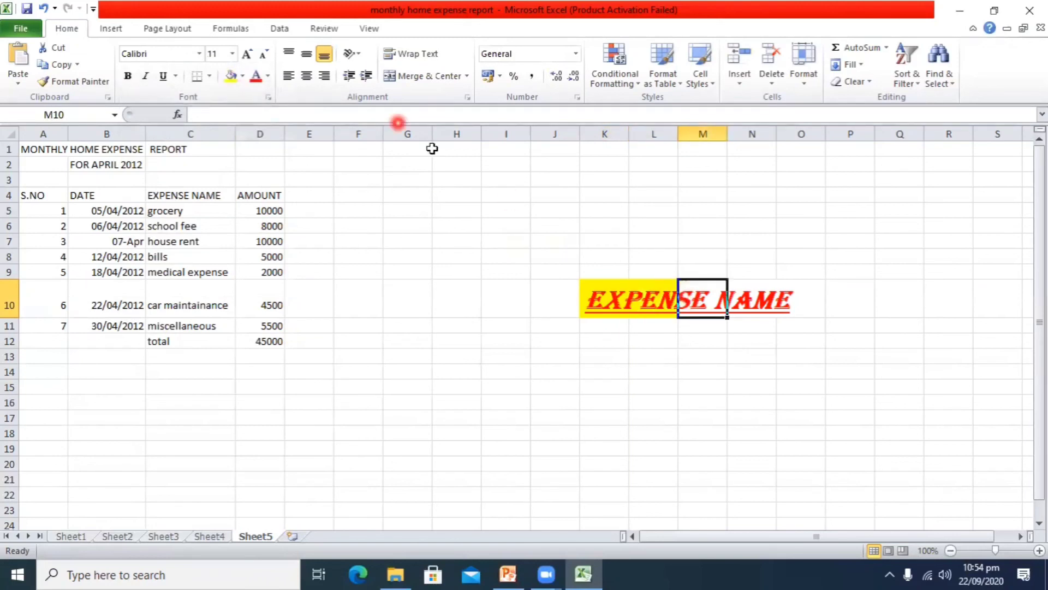
pyautogui.click(232, 76)
pyautogui.press('Right')
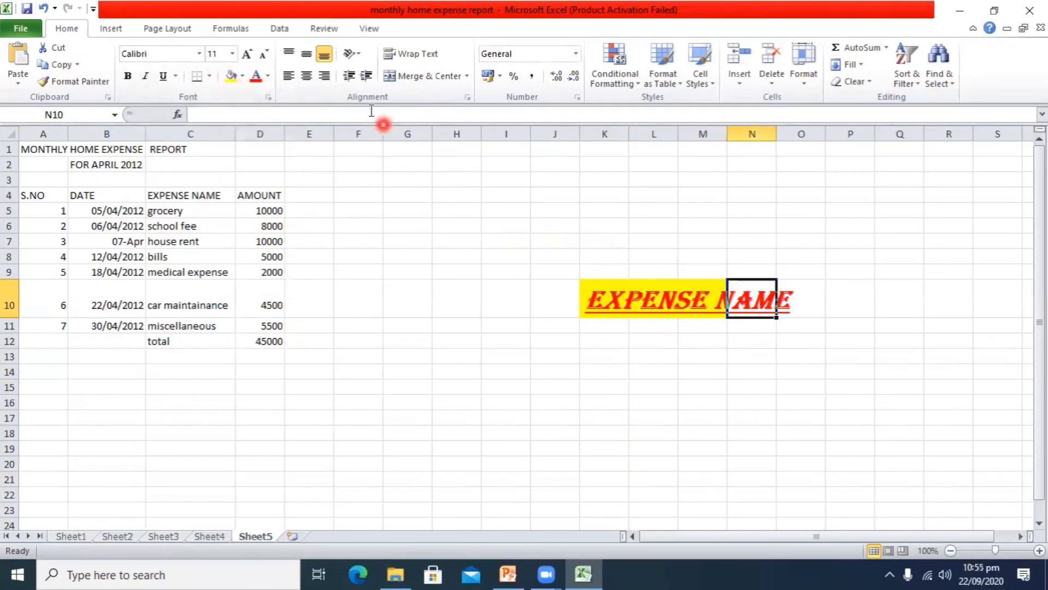
pyautogui.click(234, 77)
pyautogui.press('Right')
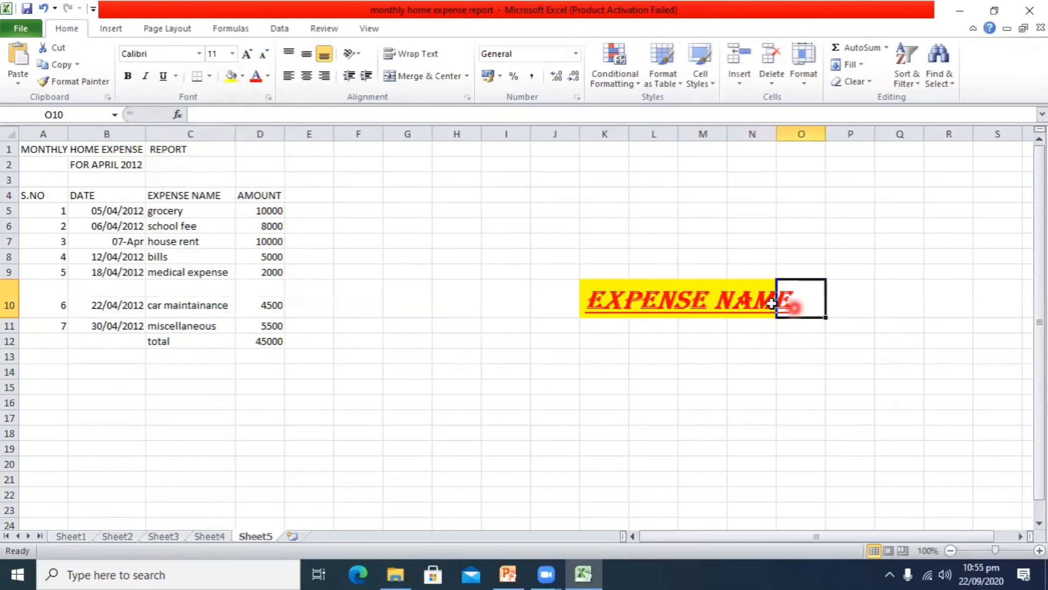
pyautogui.click(228, 78)
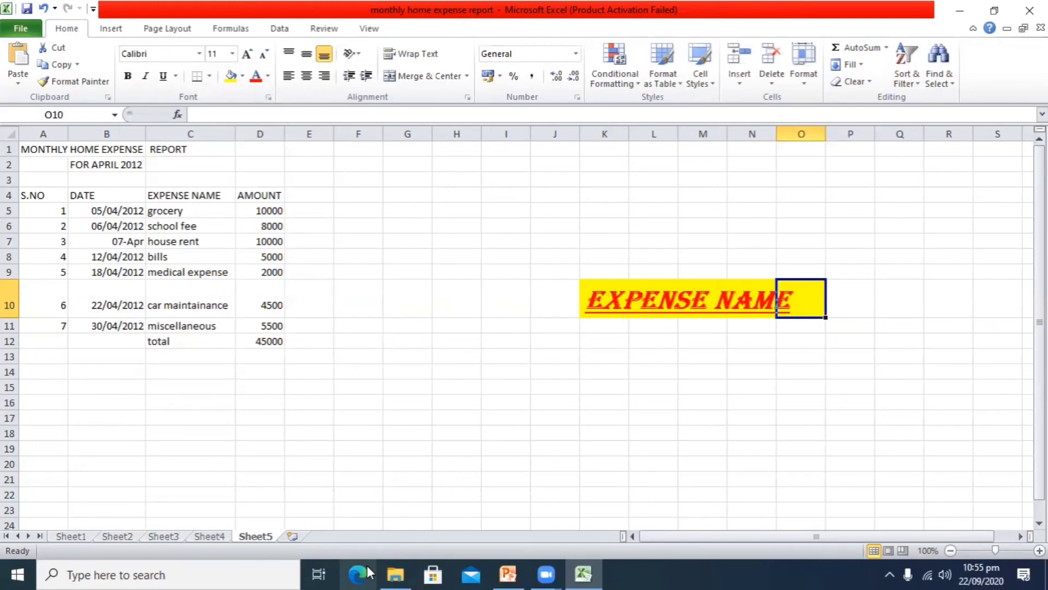
# Try to apply top, middle and bottom vertical alignment to the EXPENSE NAME text while editing K10.
pyautogui.click(679, 309)
pyautogui.click(583, 295)
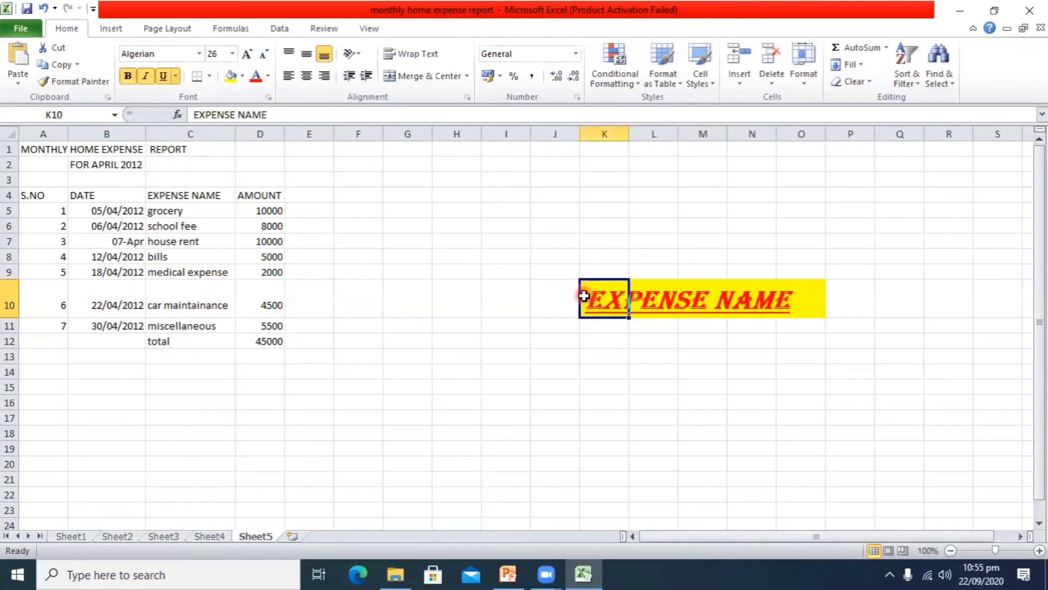
pyautogui.doubleClick(584, 295)
pyautogui.moveTo(586, 299); pyautogui.dragTo(795, 299)
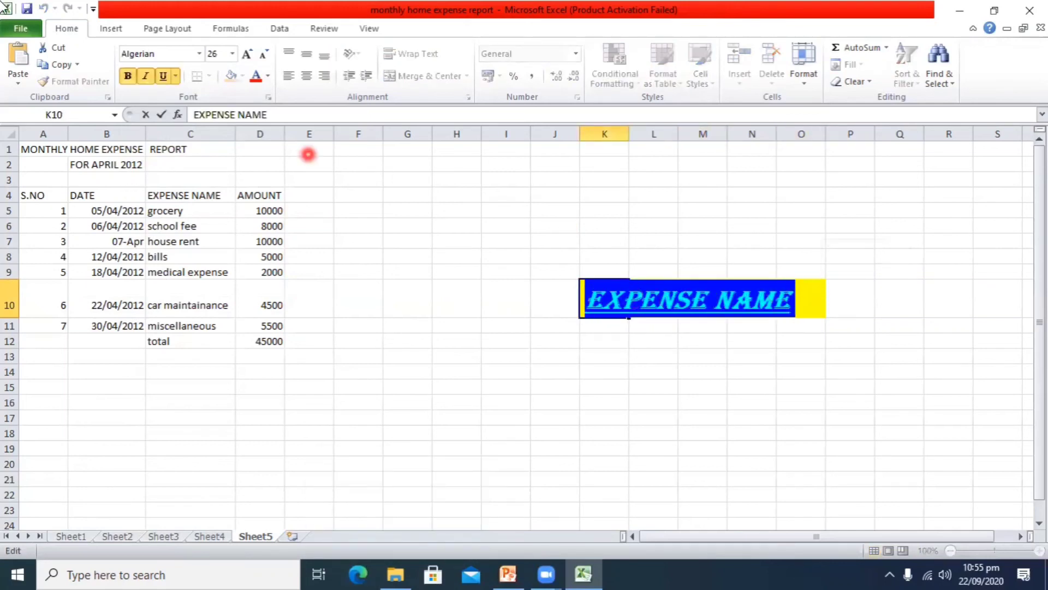
pyautogui.click(288, 53)
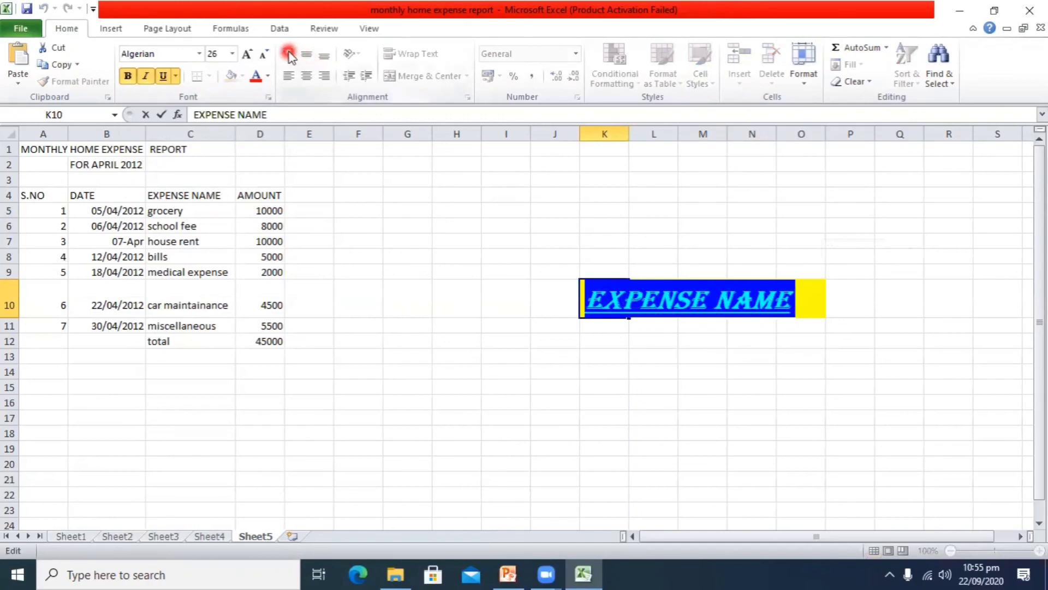
pyautogui.click(308, 53)
pyautogui.click(752, 356)
pyautogui.click(659, 309)
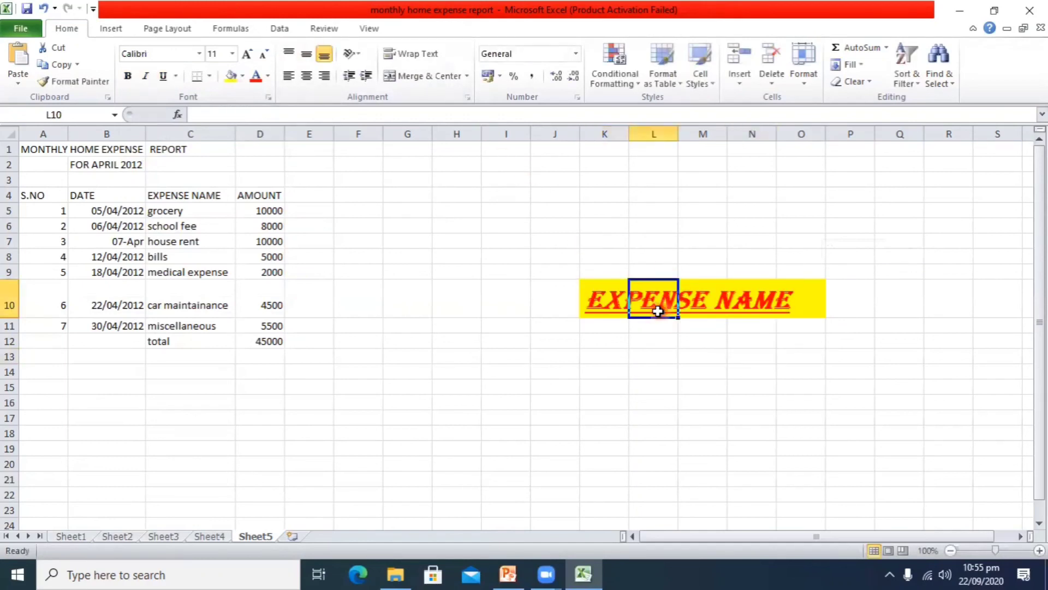
pyautogui.doubleClick(596, 302)
pyautogui.moveTo(586, 301); pyautogui.dragTo(801, 298)
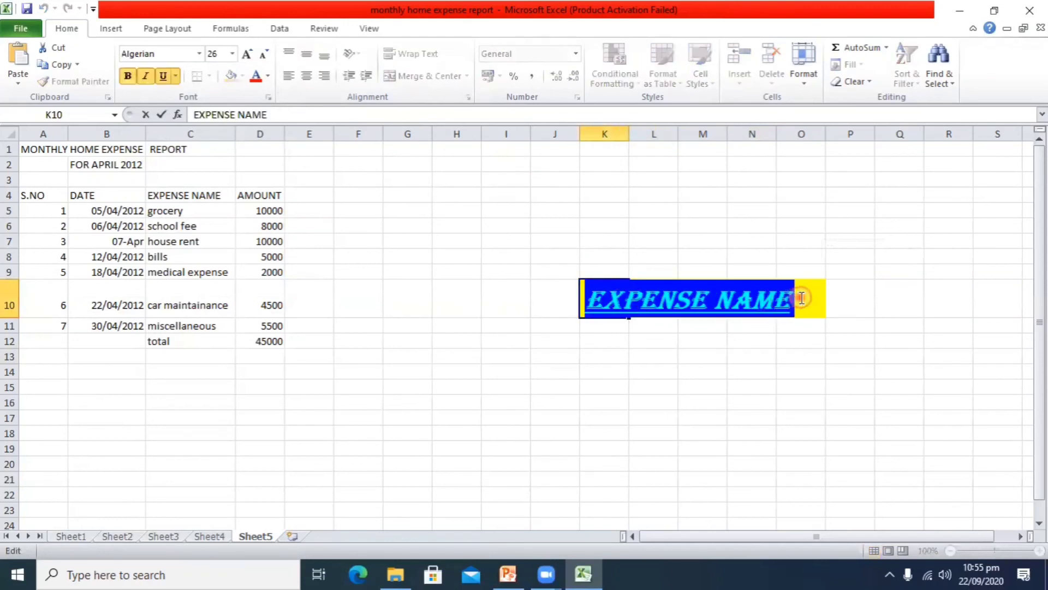
pyautogui.click(325, 55)
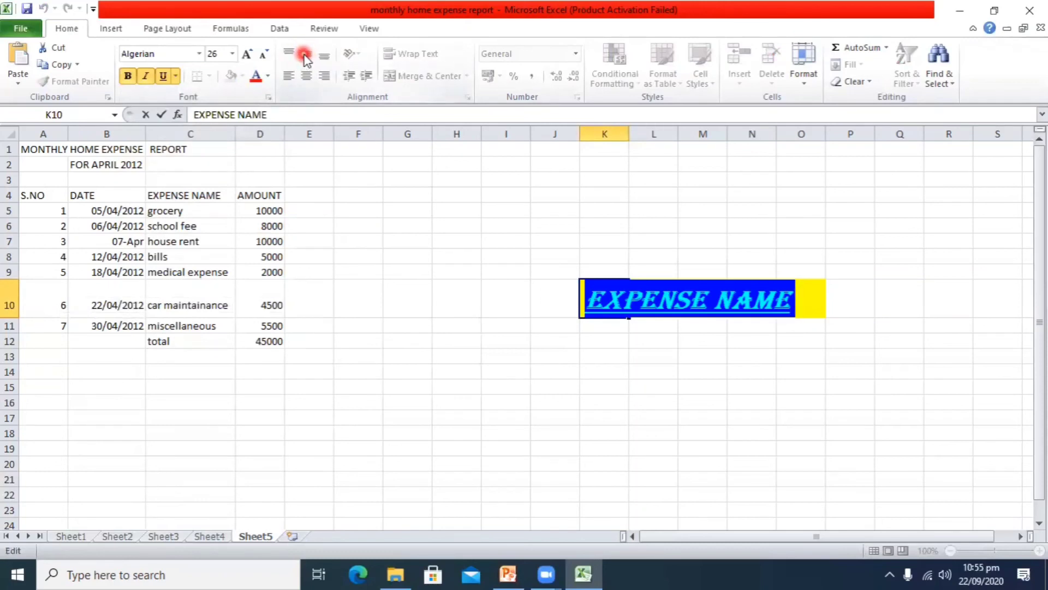
pyautogui.click(654, 341)
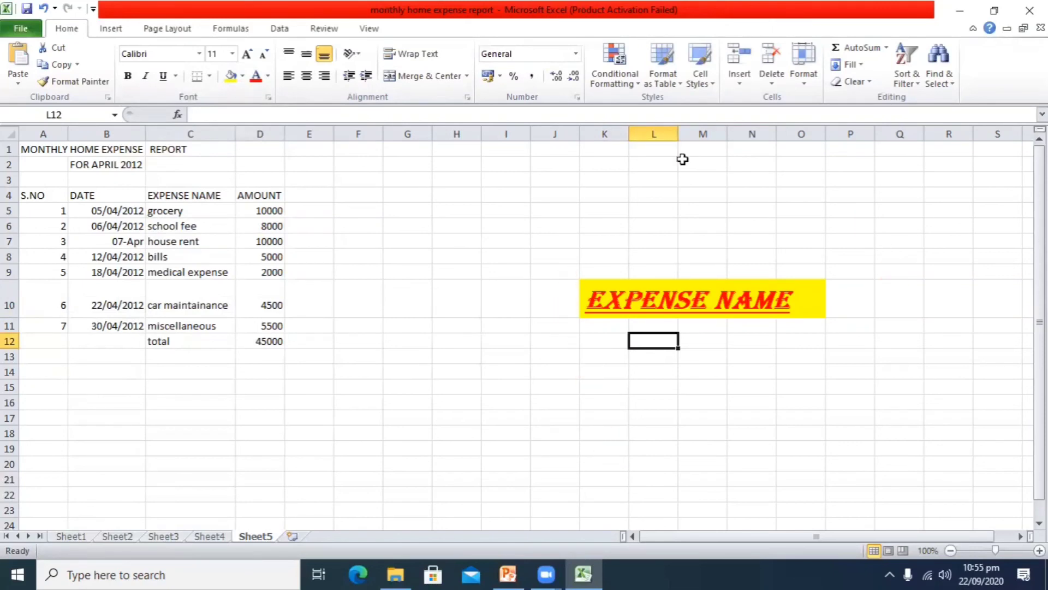
pyautogui.doubleClick(600, 300)
pyautogui.moveTo(587, 300); pyautogui.dragTo(805, 305)
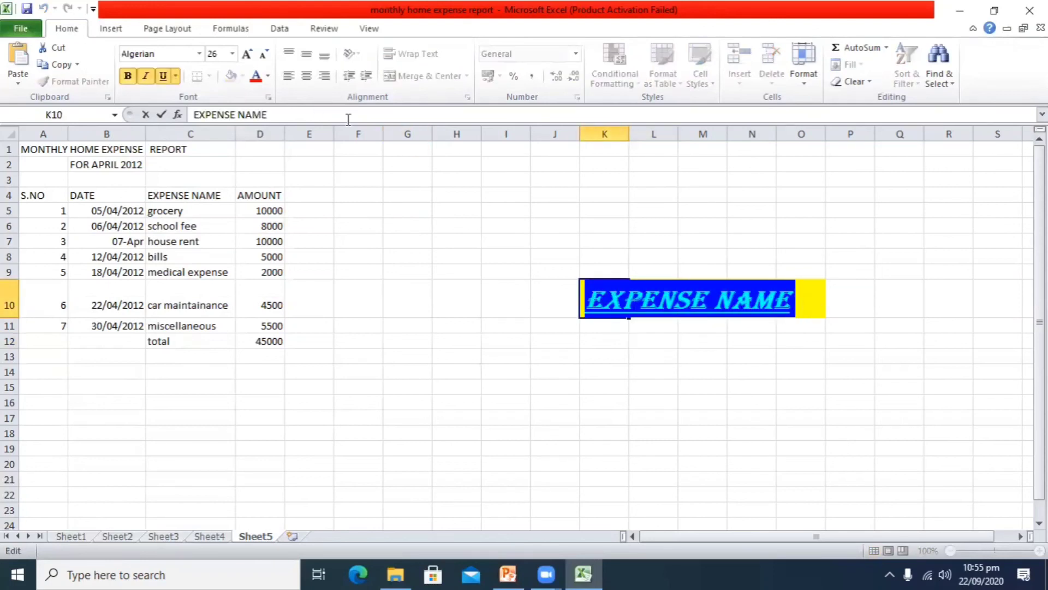
pyautogui.click(663, 417)
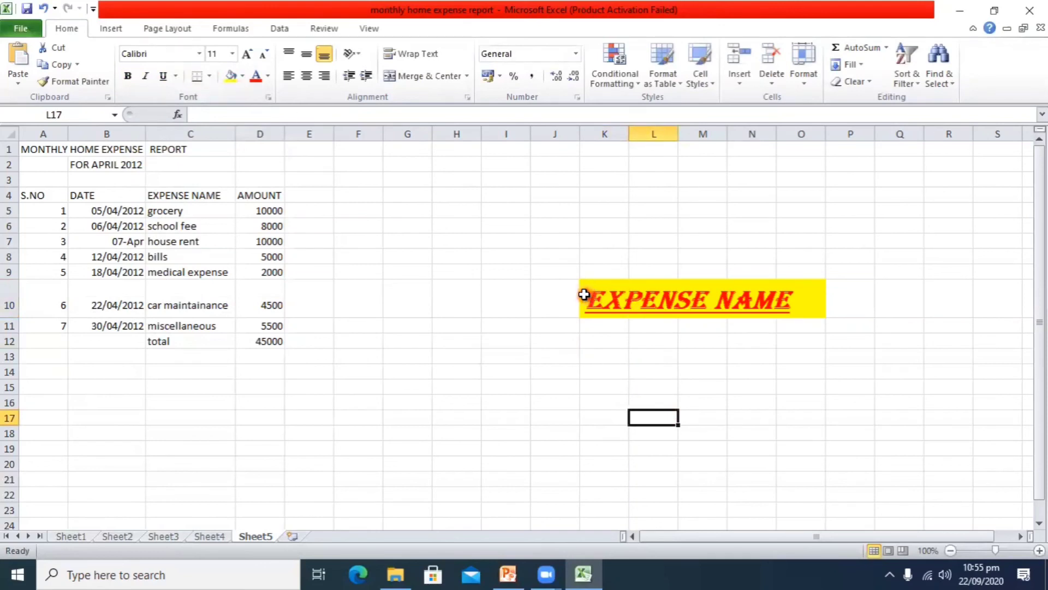
# Change the fill of cells K10:O10 behind the EXPENSE NAME text to dark blue.
pyautogui.moveTo(580, 272); pyautogui.dragTo(756, 298)
pyautogui.click(552, 260)
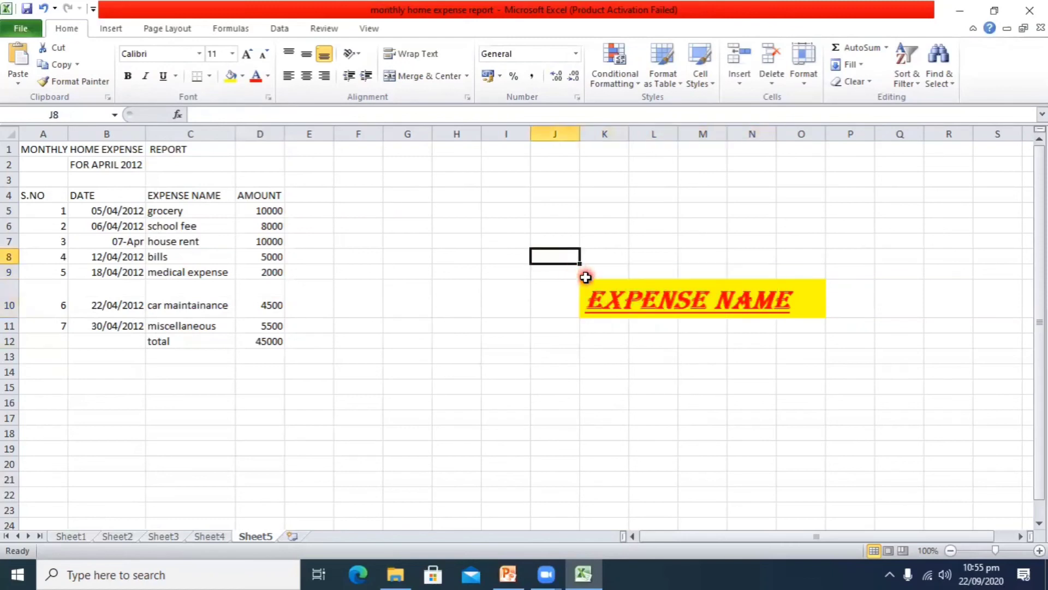
pyautogui.click(586, 282)
pyautogui.moveTo(586, 282); pyautogui.dragTo(808, 299)
pyautogui.click(243, 76)
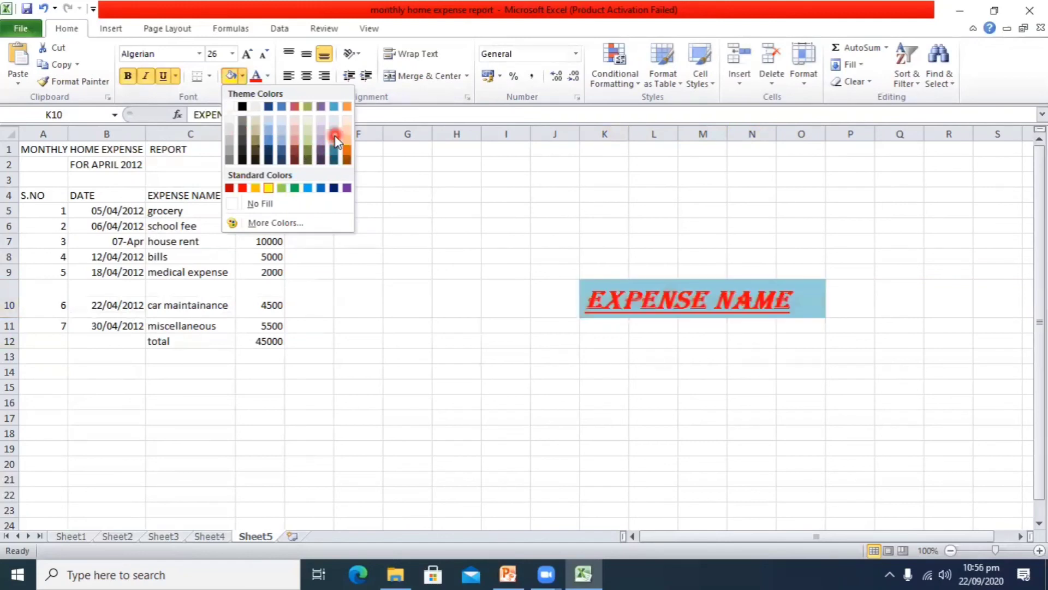
pyautogui.click(280, 162)
# Middle-align the EXPENSE NAME range K10:O10 vertically and surround it with a thick box border.
pyautogui.click(310, 57)
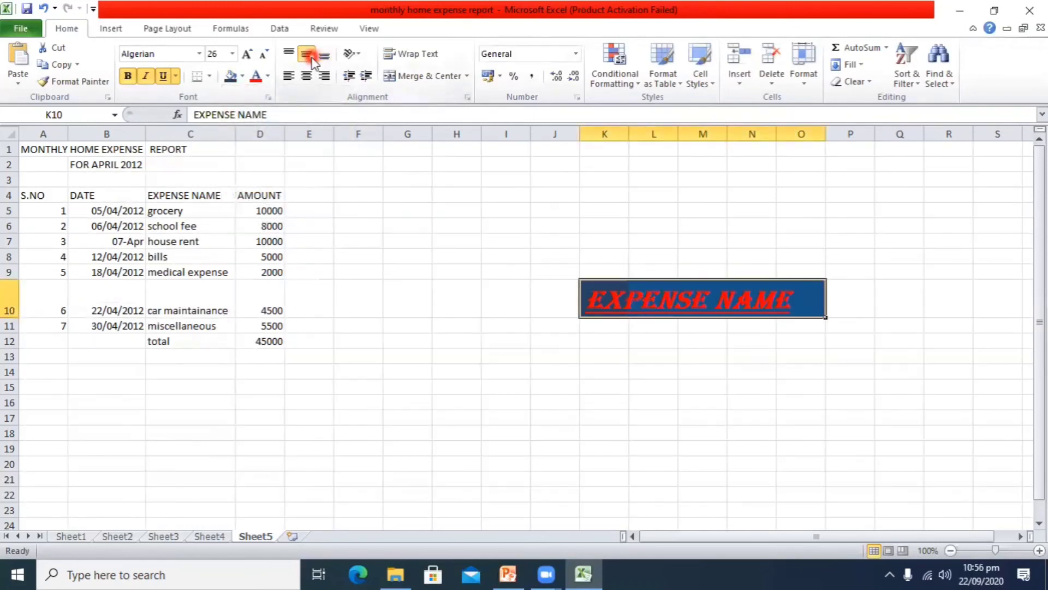
pyautogui.click(210, 77)
pyautogui.click(273, 235)
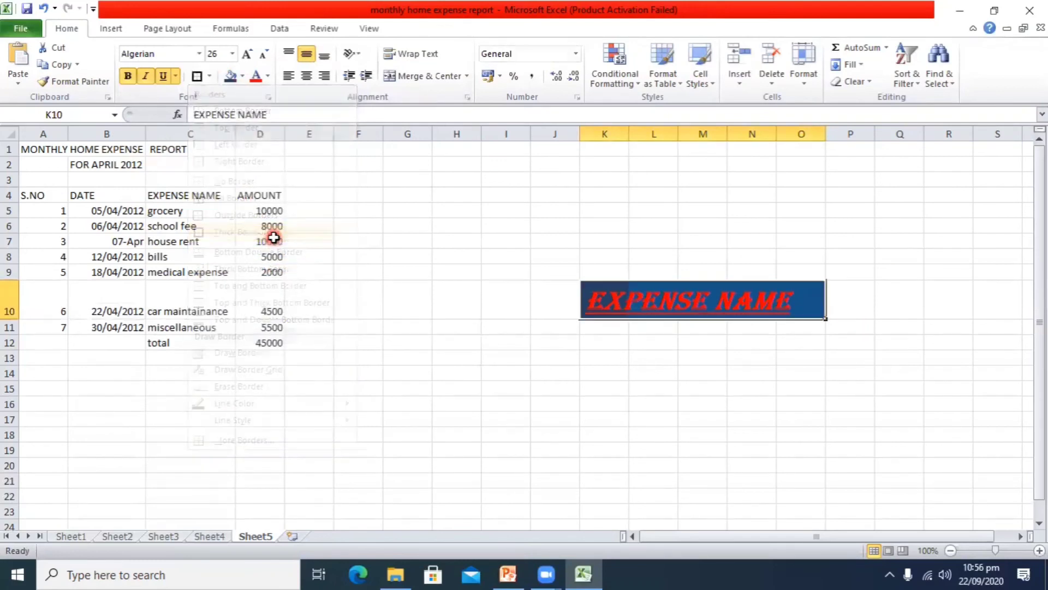
pyautogui.click(550, 357)
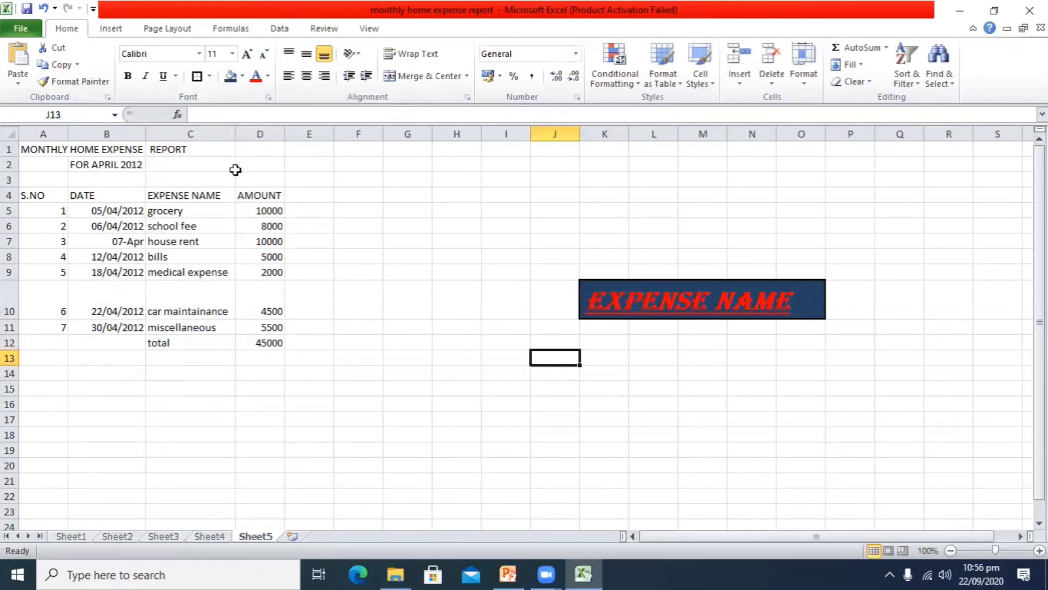
# Switch to the PowerPoint textbook slides and view slide 52 on inserting charts.
pyautogui.click(508, 573)
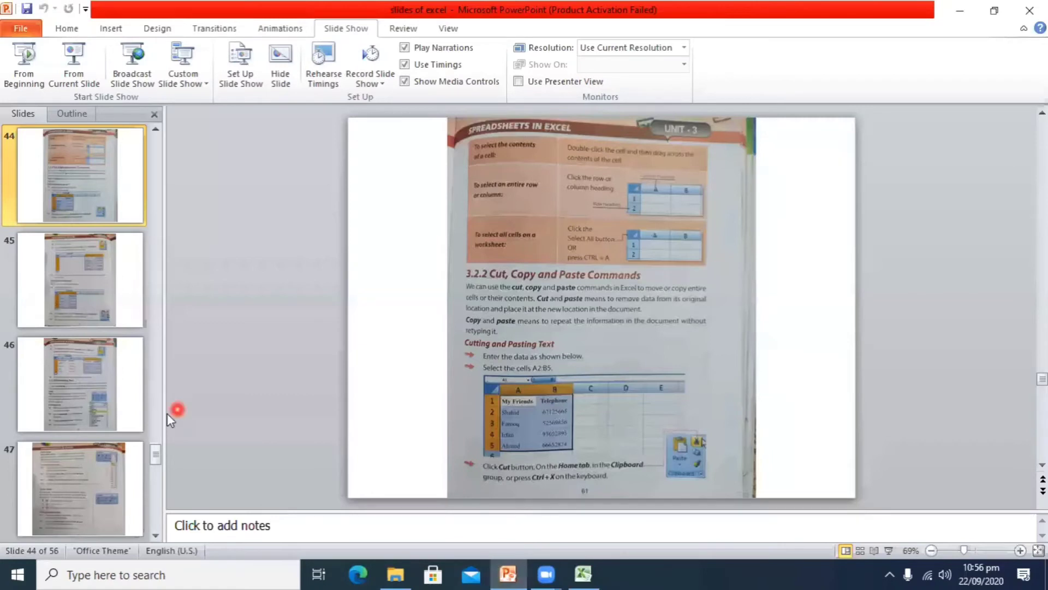
pyautogui.scroll(-3, 77, 437)
pyautogui.scroll(-2, 76, 437)
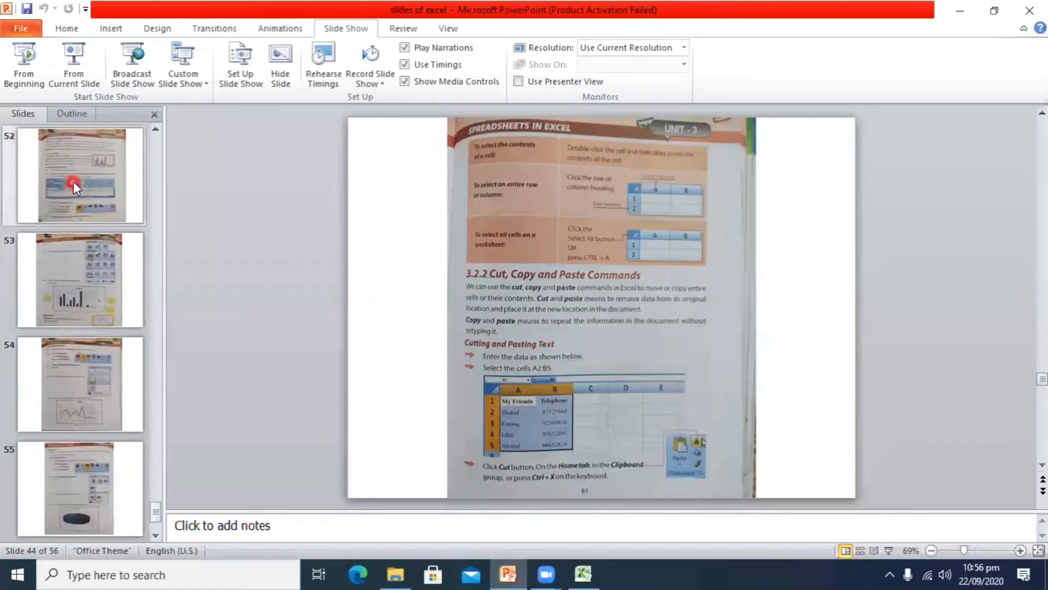
pyautogui.click(73, 181)
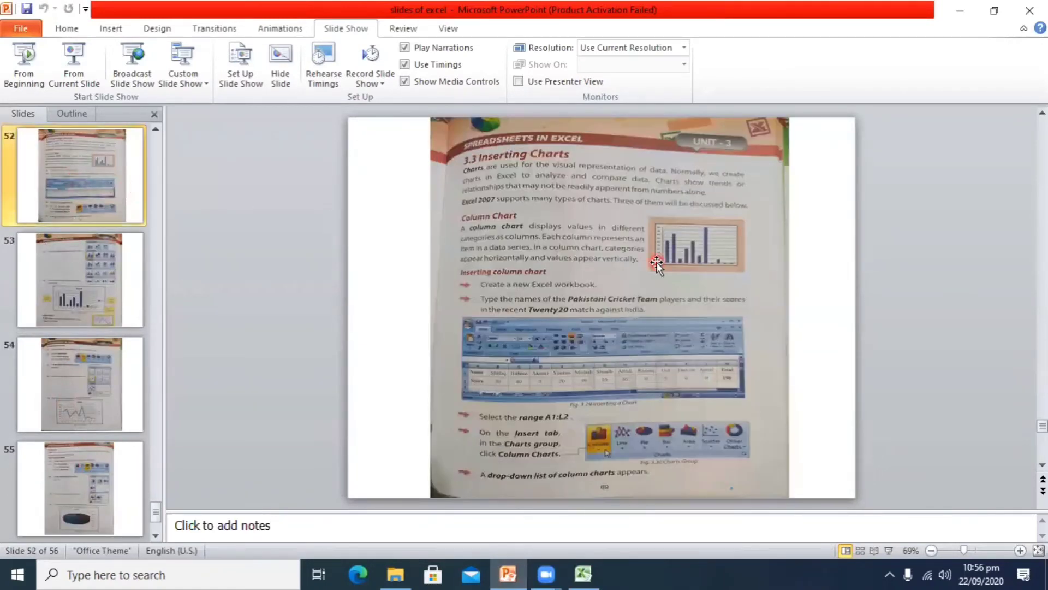
# Return to the Excel workbook and undo all formatting and data entries on Sheet5 until the sheet is empty.
pyautogui.click(587, 571)
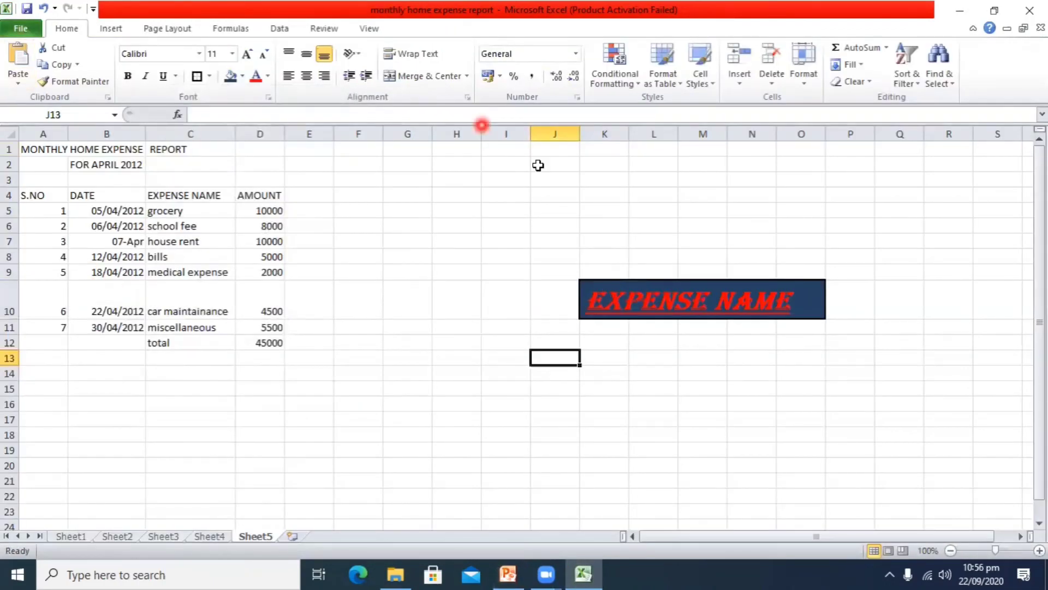
pyautogui.click(44, 8)
pyautogui.click(44, 8)
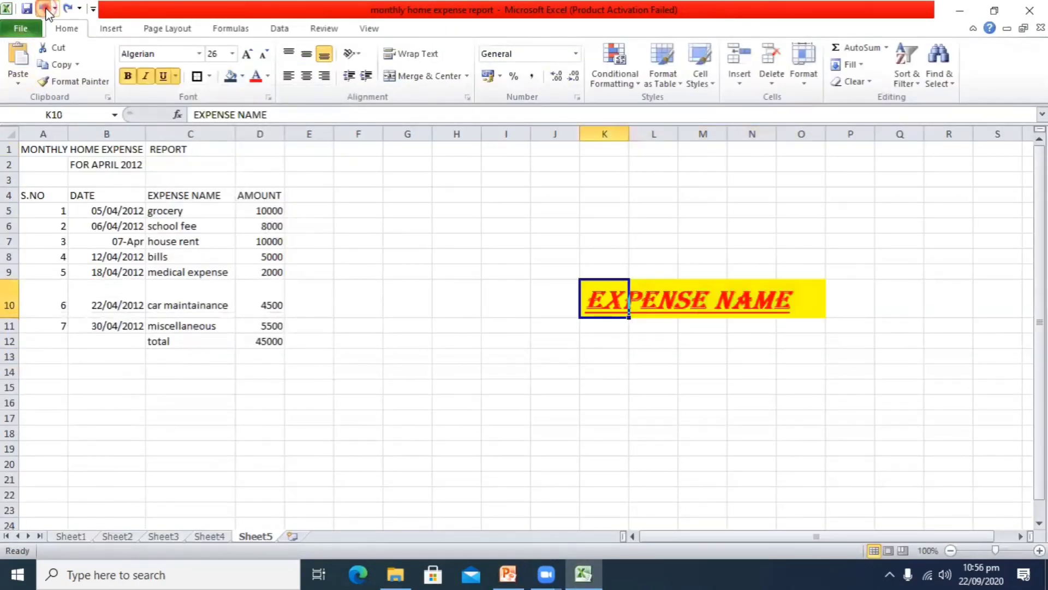
pyautogui.click(44, 10)
pyautogui.click(44, 10)
pyautogui.click(45, 10)
pyautogui.click(45, 10)
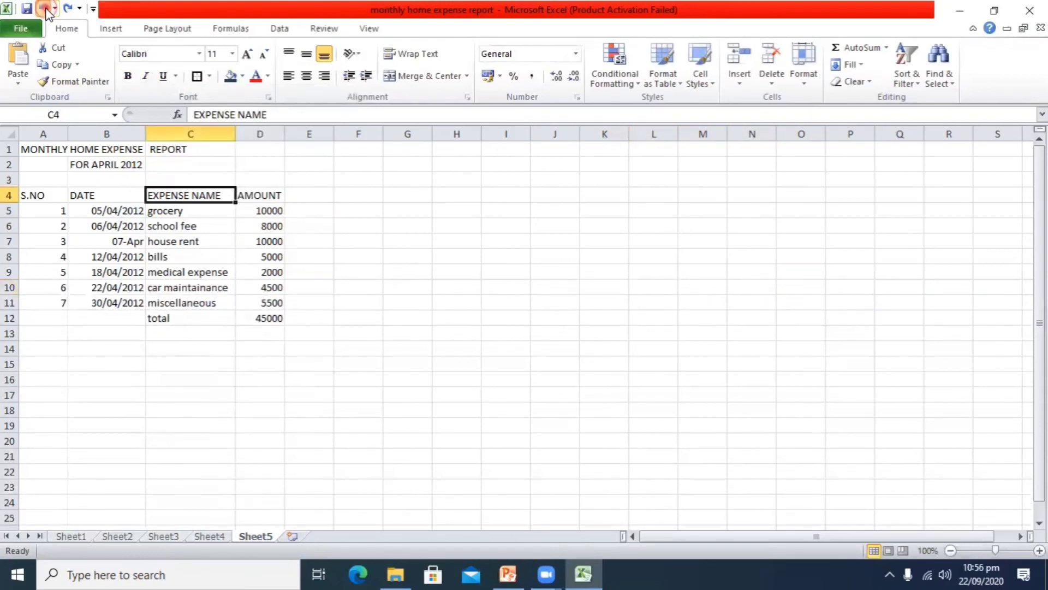
pyautogui.click(45, 10)
pyautogui.click(45, 9)
pyautogui.click(44, 10)
pyautogui.click(44, 10)
pyautogui.click(45, 10)
pyautogui.click(45, 9)
pyautogui.click(45, 10)
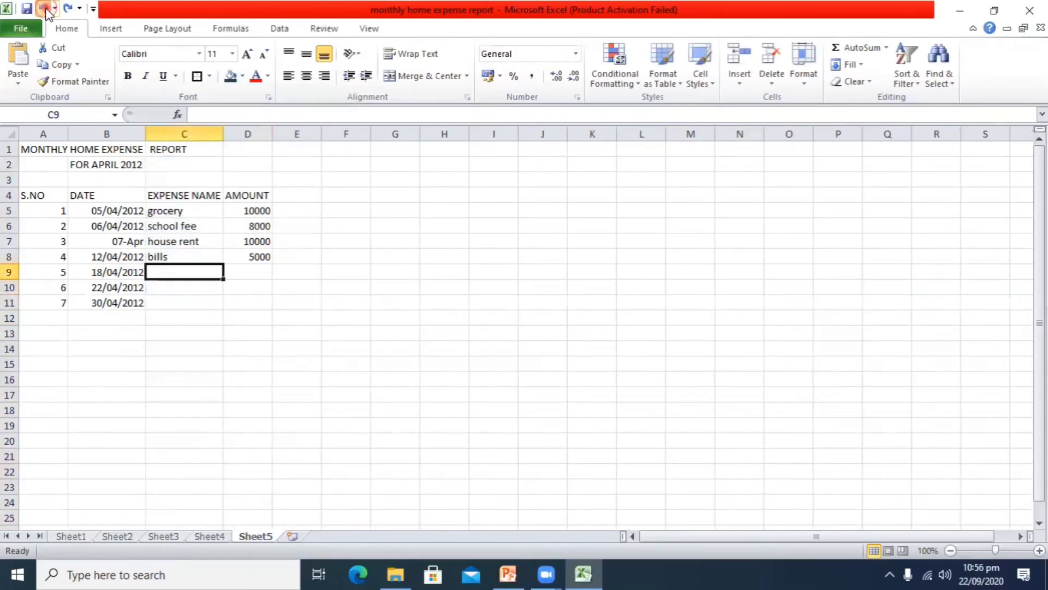
pyautogui.click(45, 9)
pyautogui.click(45, 10)
pyautogui.click(44, 10)
pyautogui.click(45, 10)
pyautogui.click(45, 10)
pyautogui.click(44, 10)
pyautogui.click(45, 10)
pyautogui.click(45, 10)
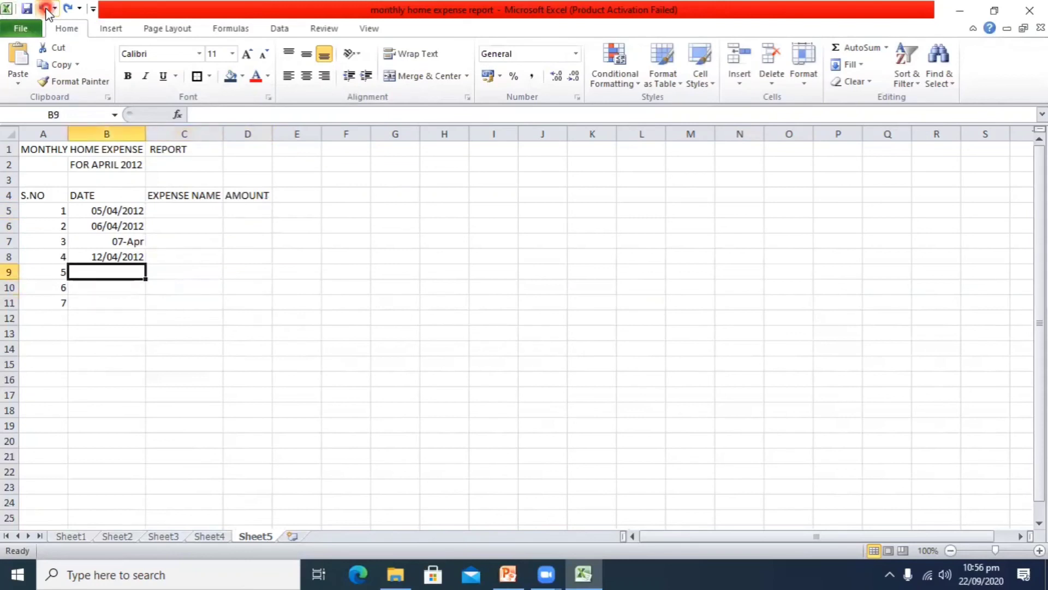
pyautogui.click(45, 9)
pyautogui.click(44, 9)
pyautogui.click(44, 10)
pyautogui.click(45, 10)
pyautogui.click(45, 10)
pyautogui.click(45, 10)
pyautogui.click(45, 10)
pyautogui.click(44, 10)
pyautogui.click(45, 10)
pyautogui.click(45, 10)
pyautogui.click(45, 10)
pyautogui.click(44, 10)
pyautogui.click(45, 10)
pyautogui.click(45, 9)
pyautogui.click(44, 10)
pyautogui.click(44, 10)
pyautogui.click(45, 9)
pyautogui.click(44, 10)
pyautogui.click(45, 10)
pyautogui.click(45, 9)
pyautogui.click(45, 10)
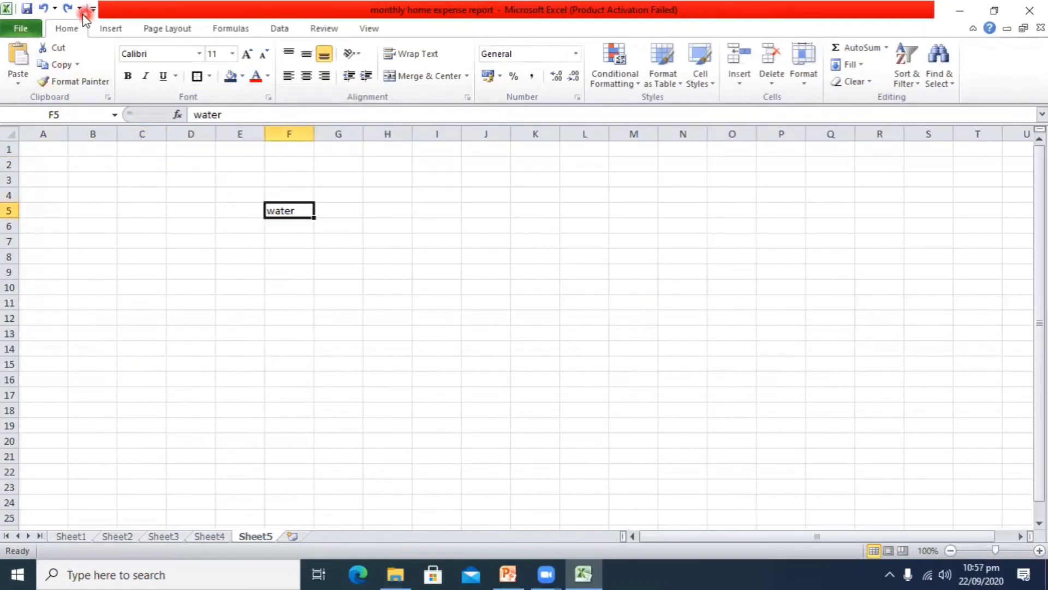
pyautogui.click(46, 10)
# Enter the row labels NAME in A1 and SCORE in A2, and move to cell B1.
pyautogui.click(61, 150)
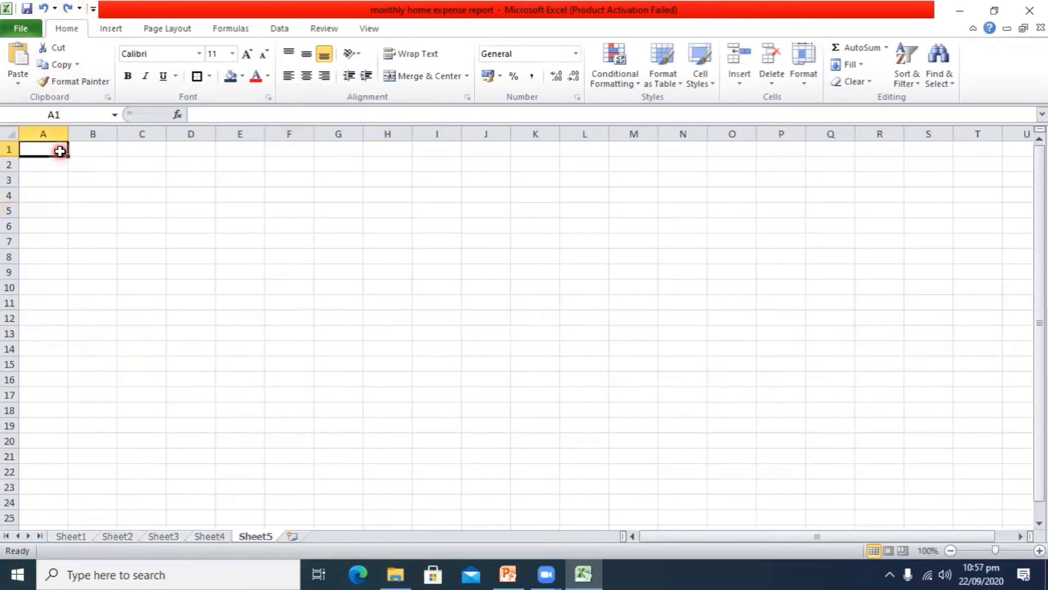
pyautogui.write('n')
pyautogui.press('BackSpace')
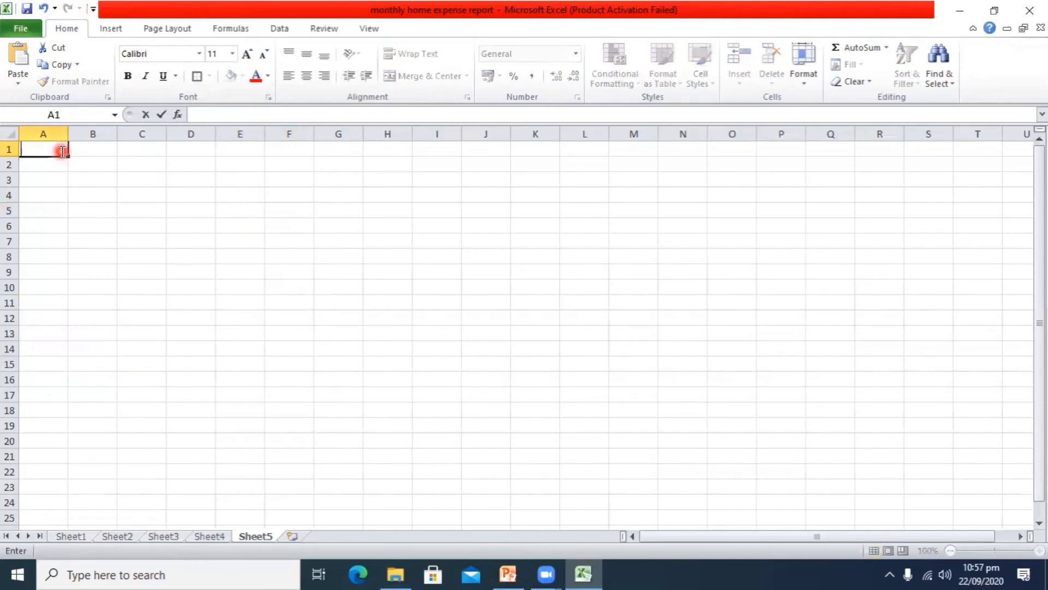
pyautogui.write('NAME')
pyautogui.press('Return')
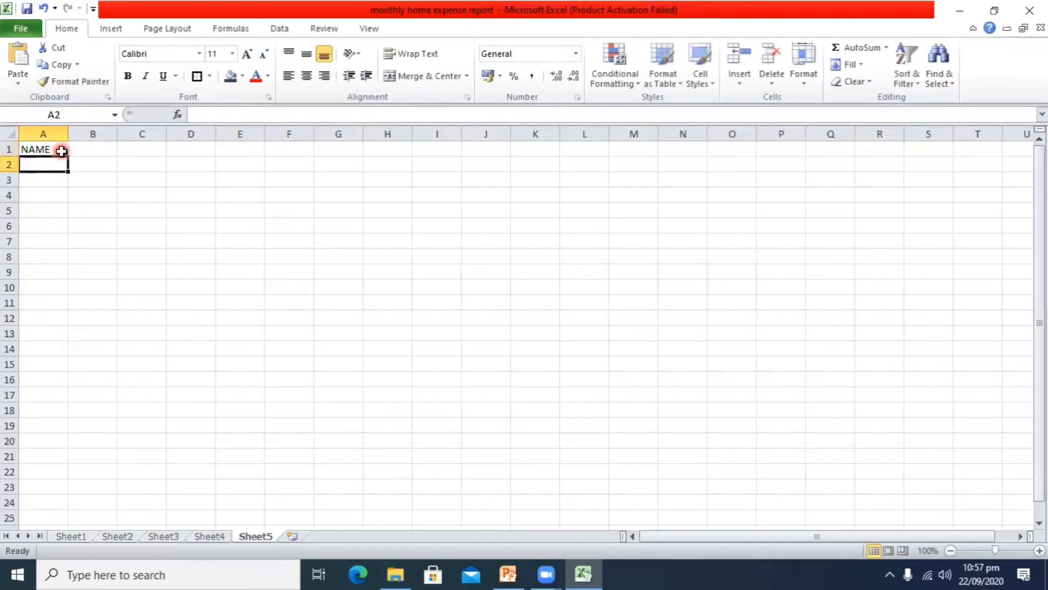
pyautogui.write('SCORE')
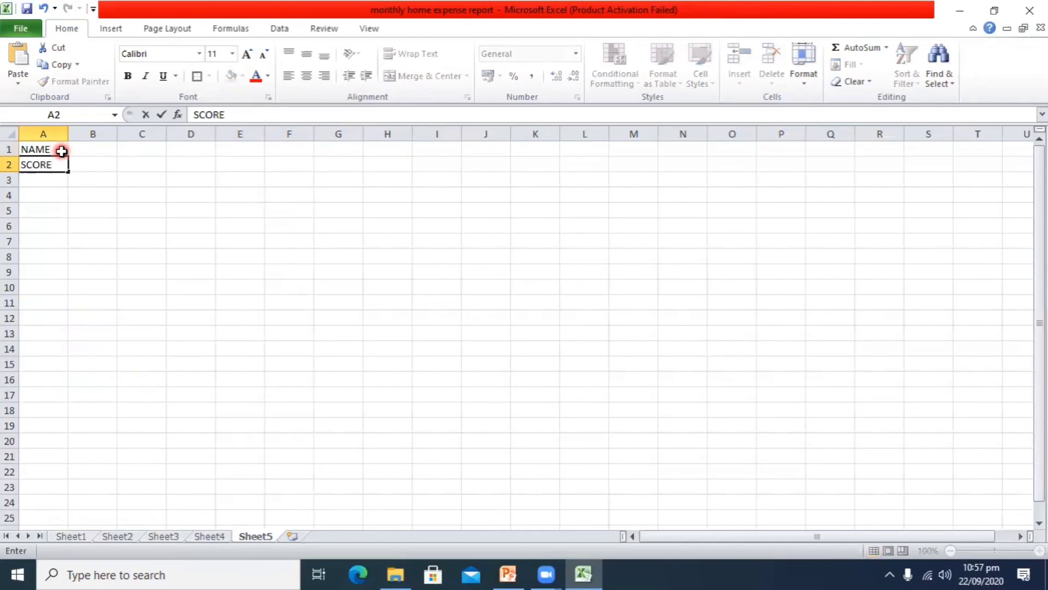
pyautogui.press('Tab')
pyautogui.press('Up')
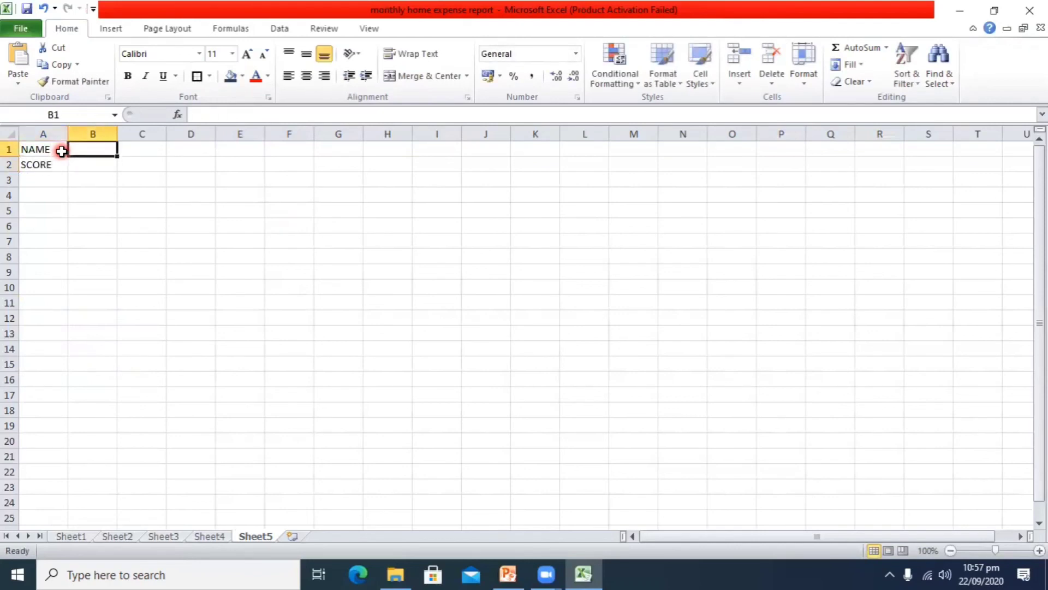
# Enter the player names Shafiq, hafeez and akmal in cells B1 to D1 of the NAME row.
pyautogui.write('SHA')
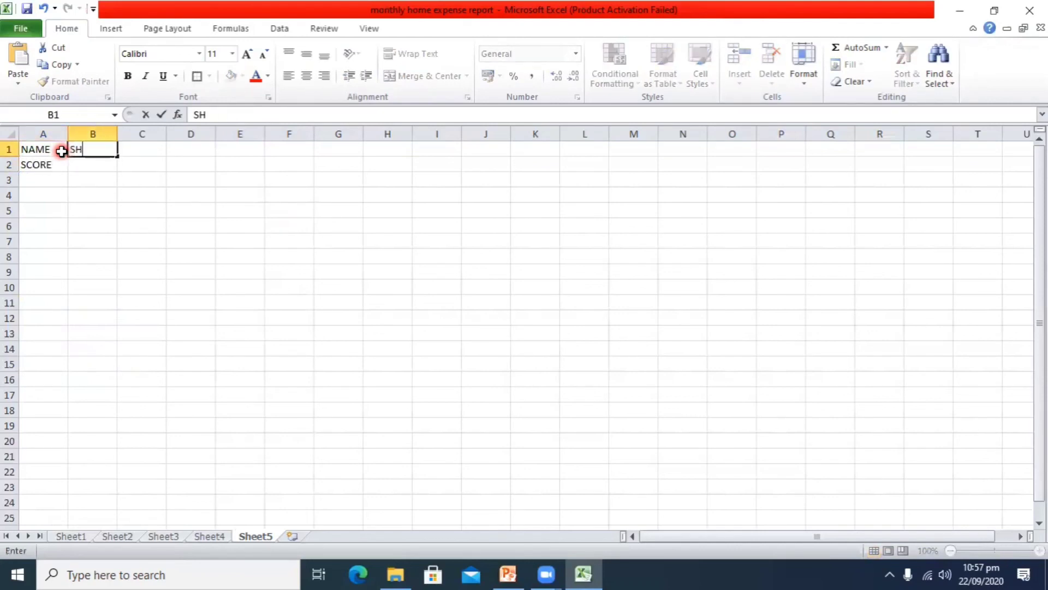
pyautogui.press('BackSpace')
pyautogui.press('BackSpace')
pyautogui.write('hafiq')
pyautogui.press('Tab')
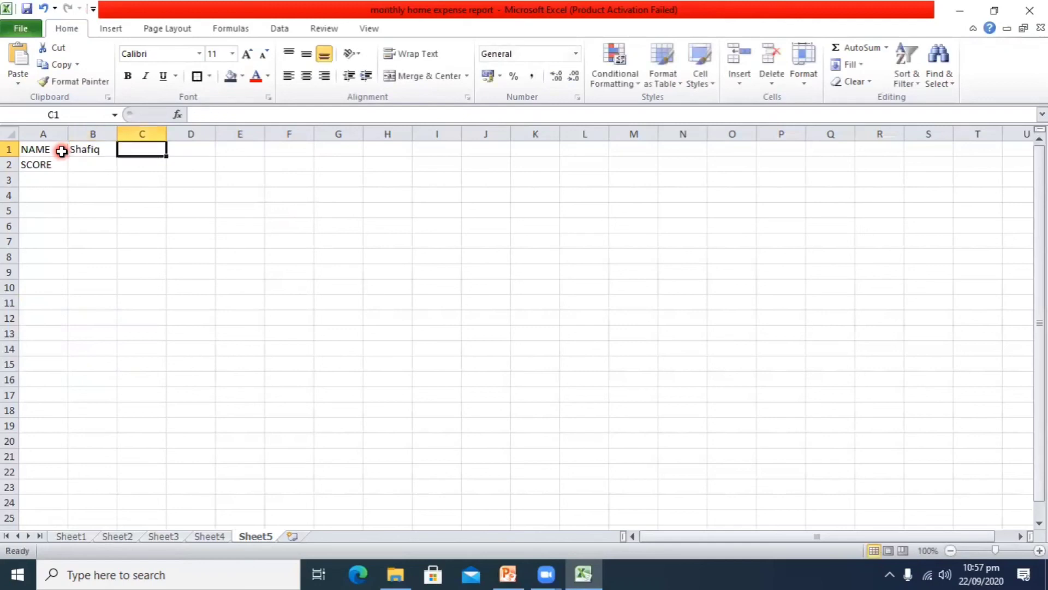
pyautogui.write('hafeez')
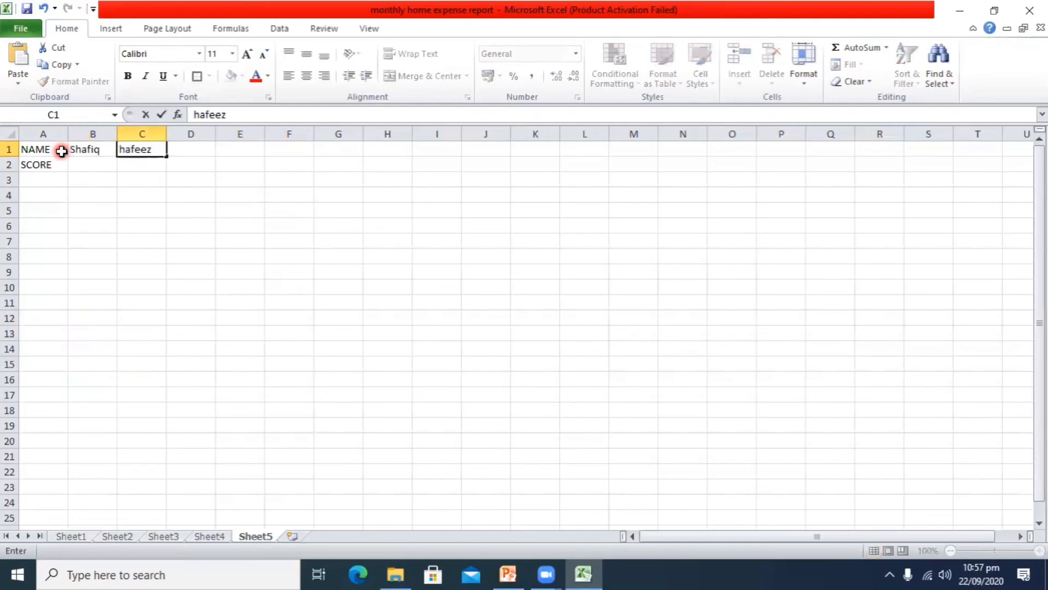
pyautogui.press('Tab')
pyautogui.write('akmal')
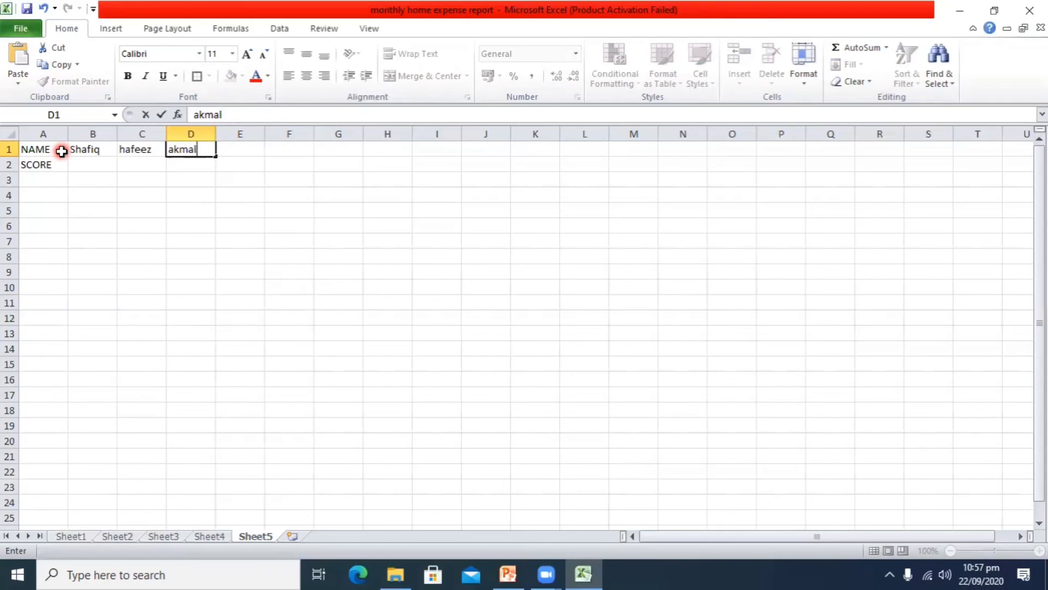
pyautogui.press('Tab')
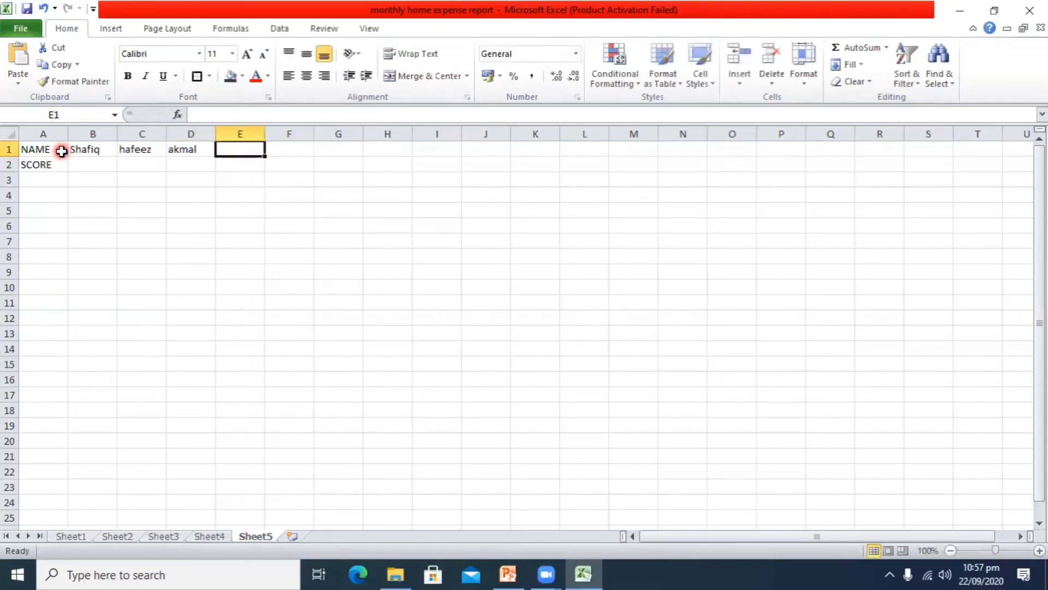
# Enter the player names yonas, misbah, shoaib and afridi in cells E1 to H1.
pyautogui.write('yonas')
pyautogui.press('Tab')
pyautogui.write('misbah')
pyautogui.press('Tab')
pyautogui.write('shoaib')
pyautogui.press('Tab')
pyautogui.write('afridi')
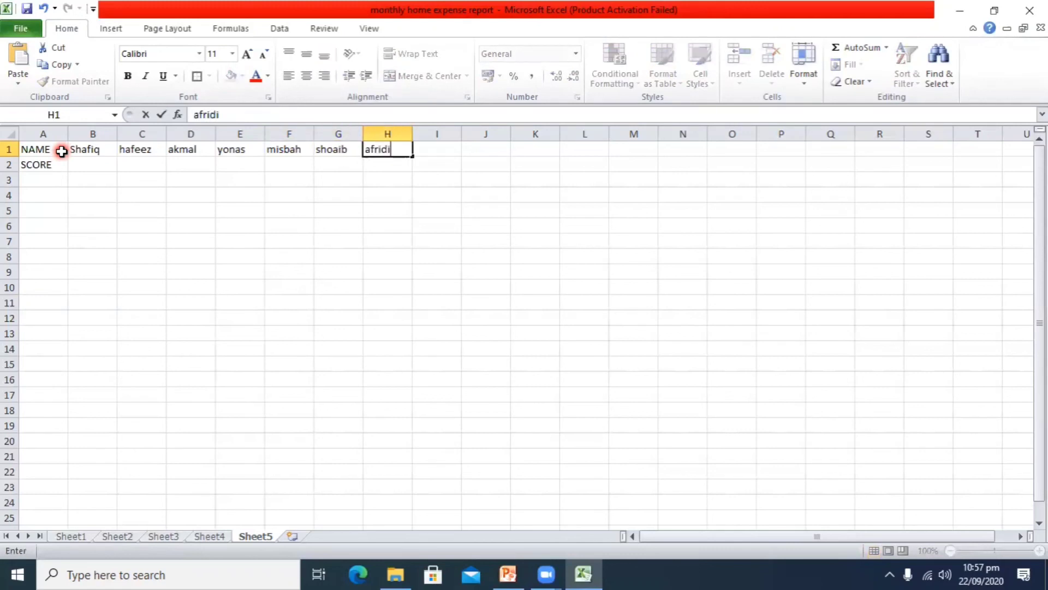
pyautogui.press('Tab')
# Enter razzaq, gul and tanveer in cells I1 to K1 and ajmaltotal in L1.
pyautogui.write('razzaq')
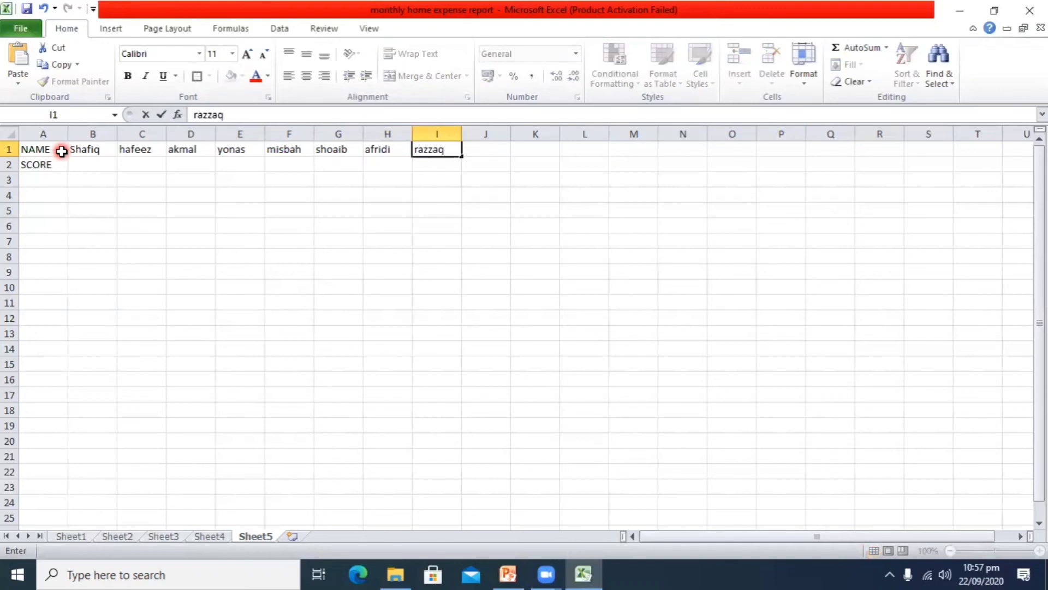
pyautogui.press('Tab')
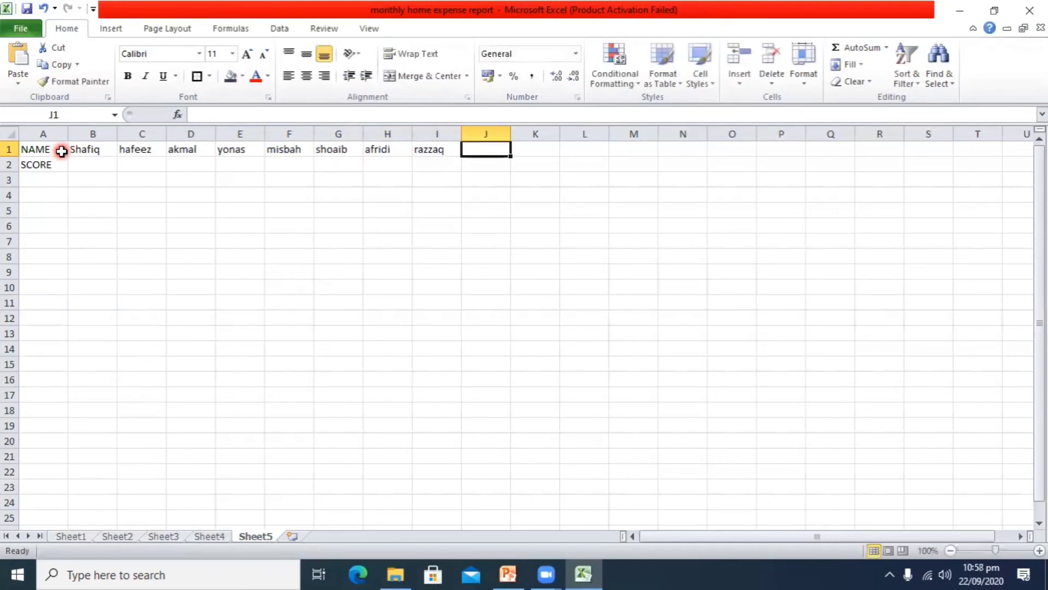
pyautogui.write('gul')
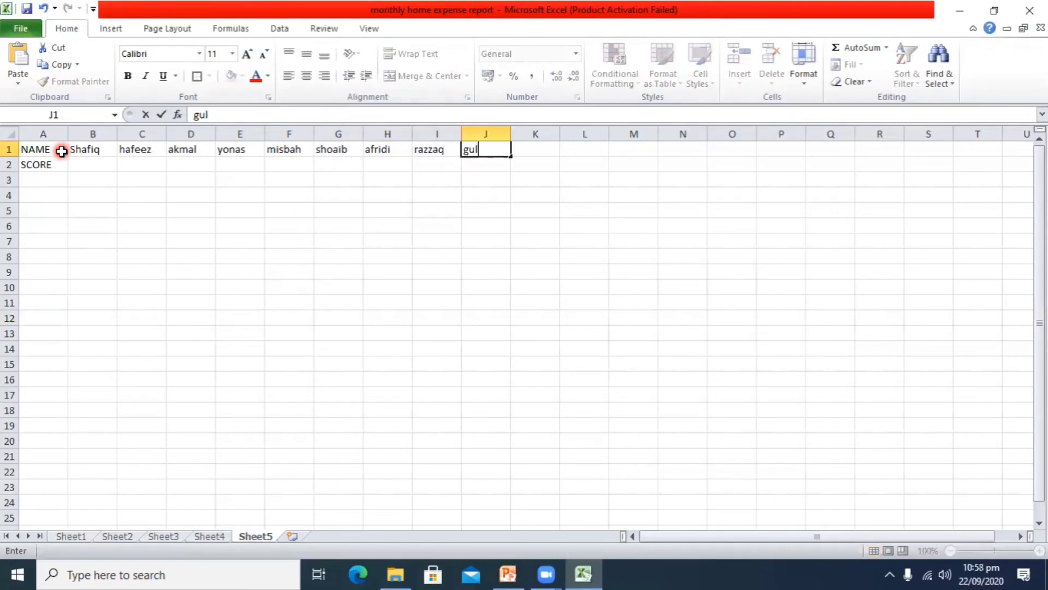
pyautogui.press('Tab')
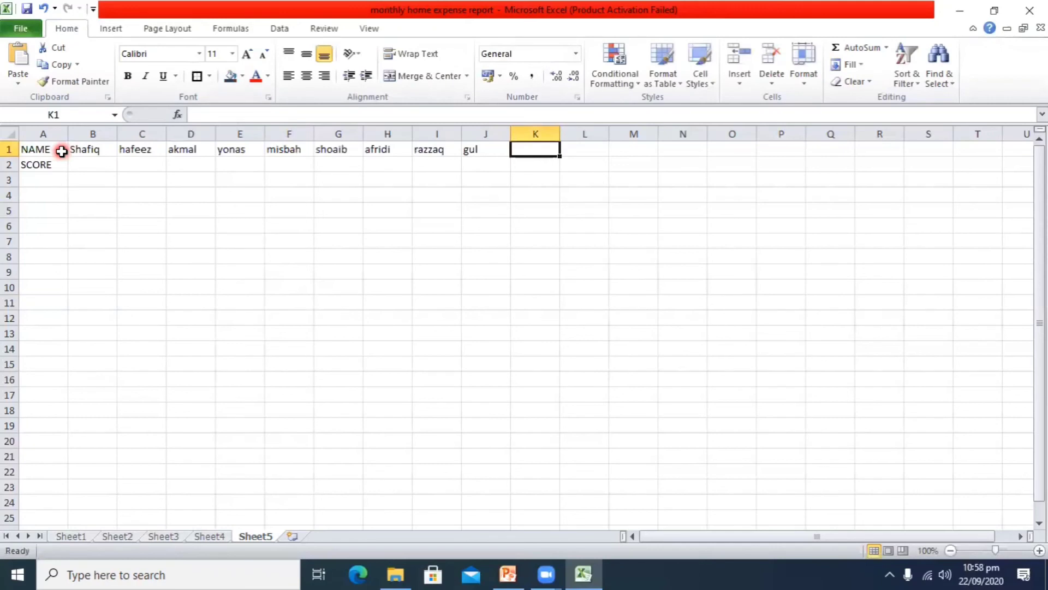
pyautogui.write('tanveer')
pyautogui.press('Tab')
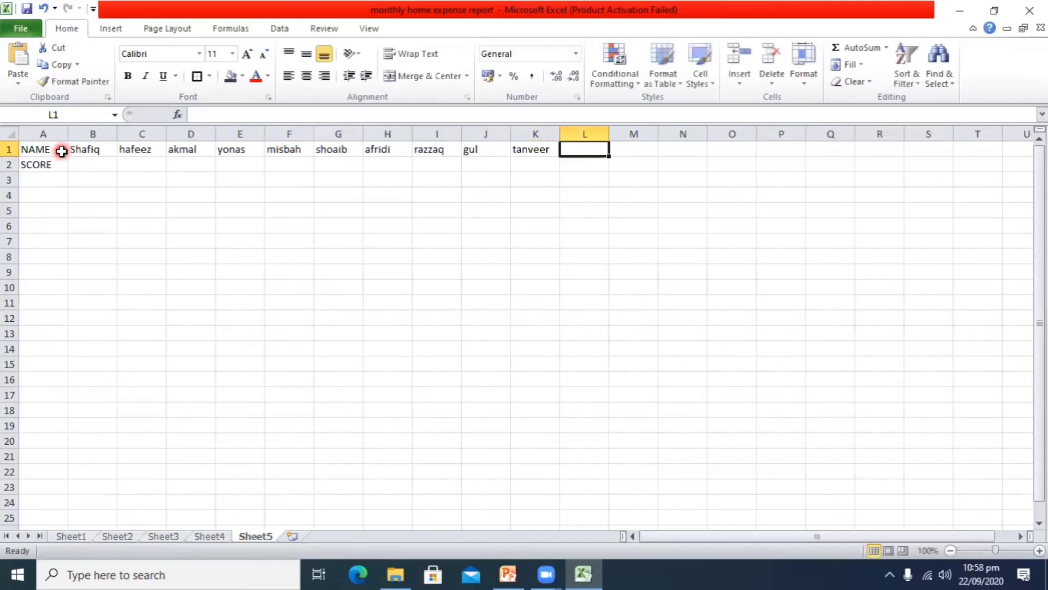
pyautogui.write('ajmaltotal')
pyautogui.press('Return')
# Fill the SCORE row from B2 to E2 with the scores 30, 40, 5 and 20.
pyautogui.press('Left')
pyautogui.press('Left')
pyautogui.press('Left')
pyautogui.press('Left')
pyautogui.press('Left')
pyautogui.press('Left')
pyautogui.press('Left')
pyautogui.press('Left')
pyautogui.press('Left')
pyautogui.press('Left')
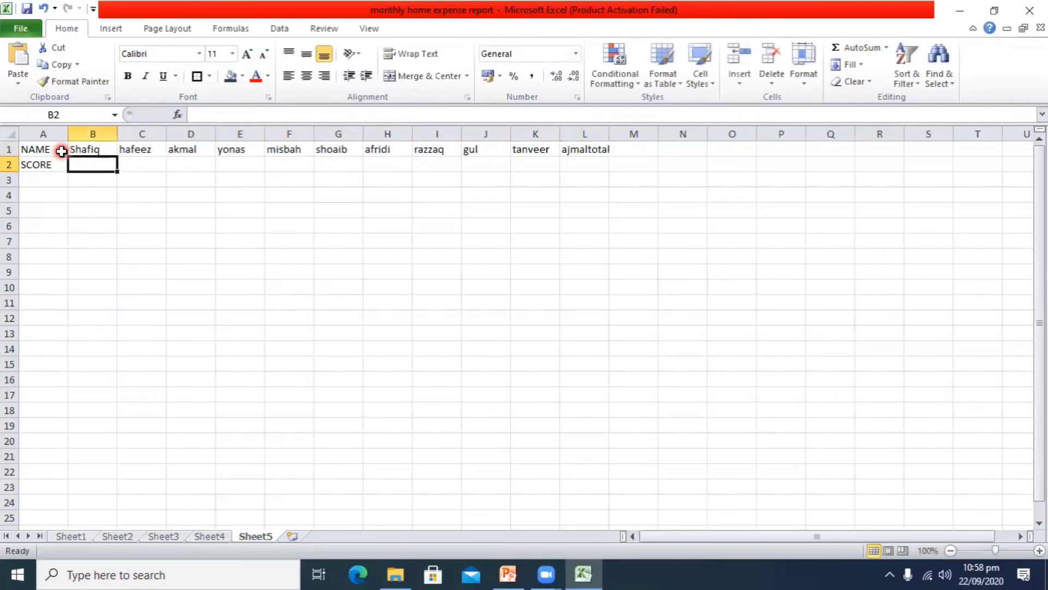
pyautogui.write('30')
pyautogui.press('Tab')
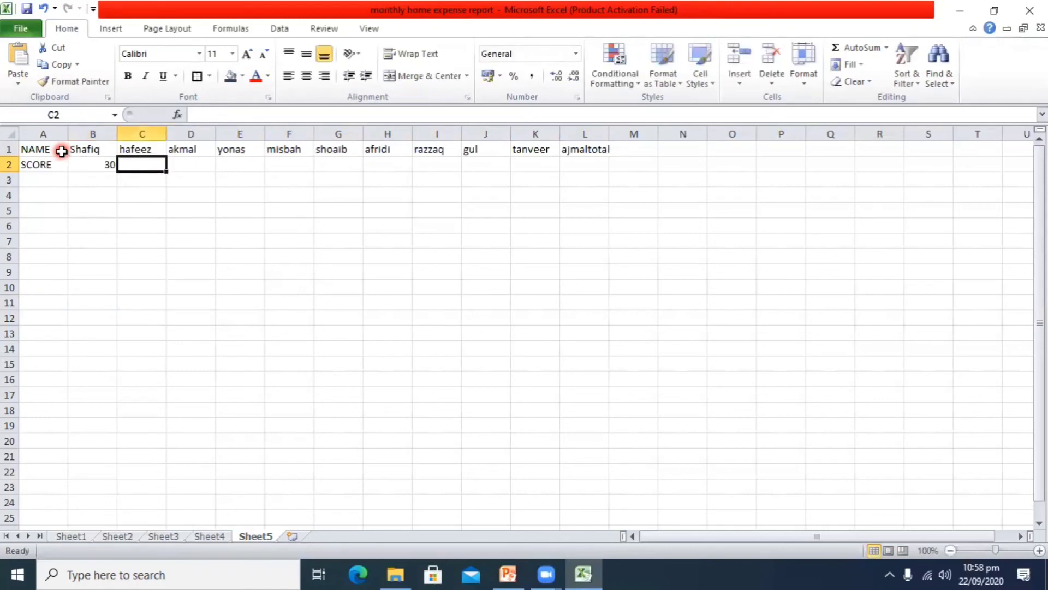
pyautogui.write('40')
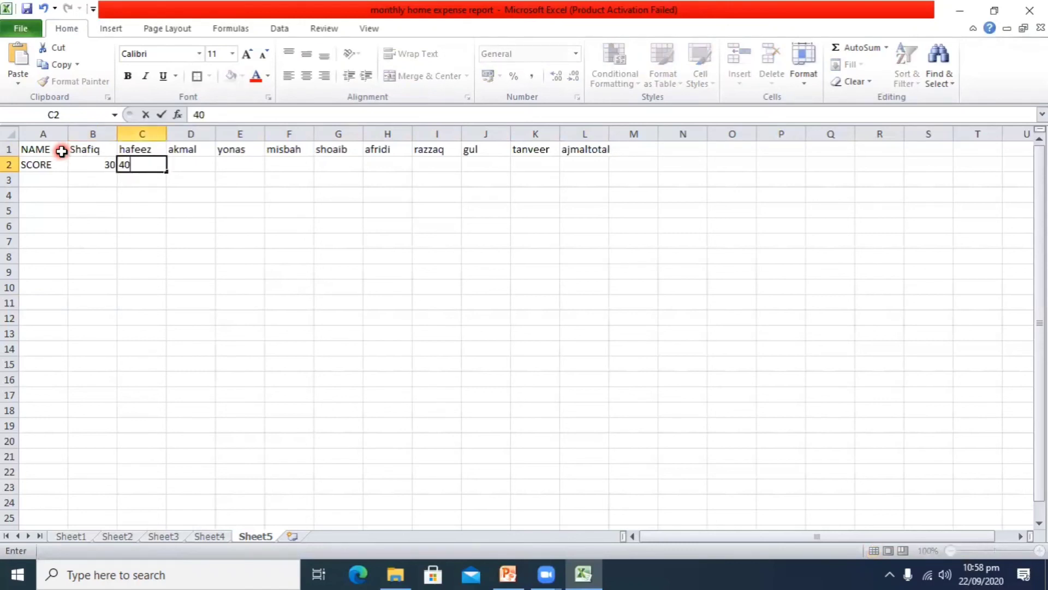
pyautogui.press('Tab')
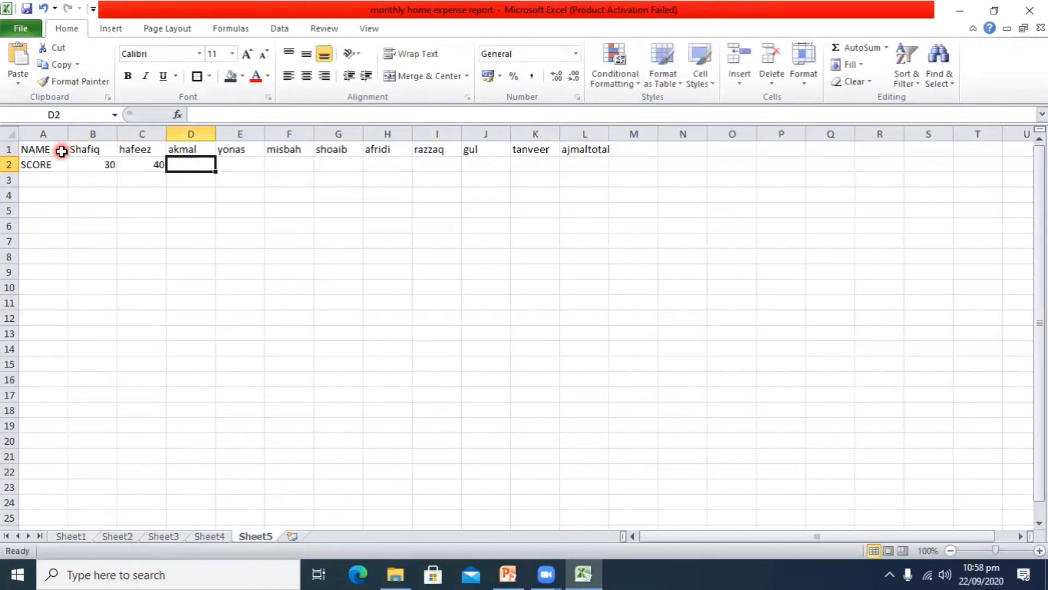
pyautogui.write('5')
pyautogui.press('Tab')
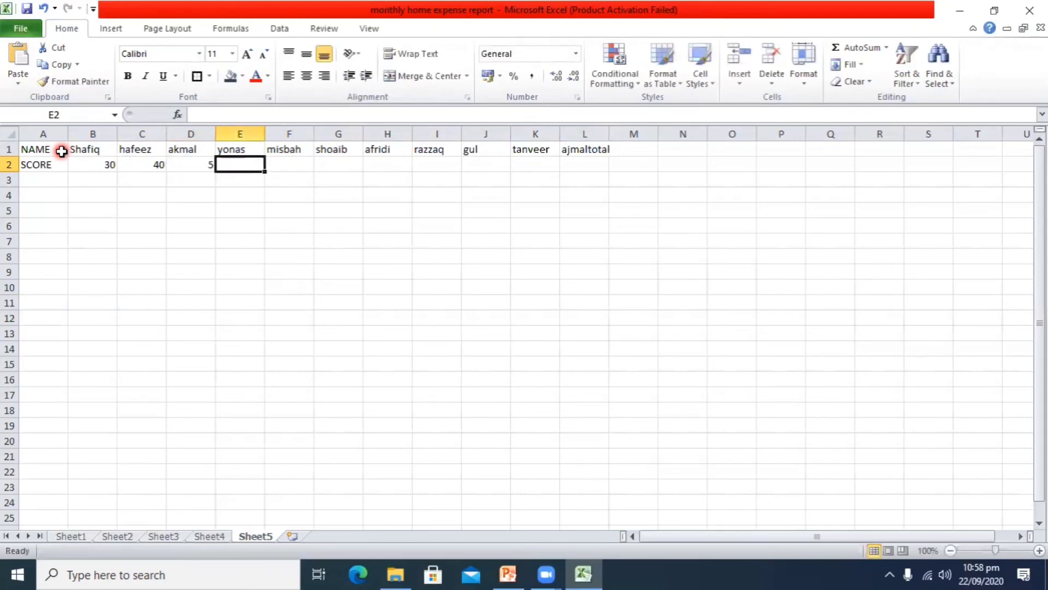
pyautogui.write('20')
pyautogui.press('Tab')
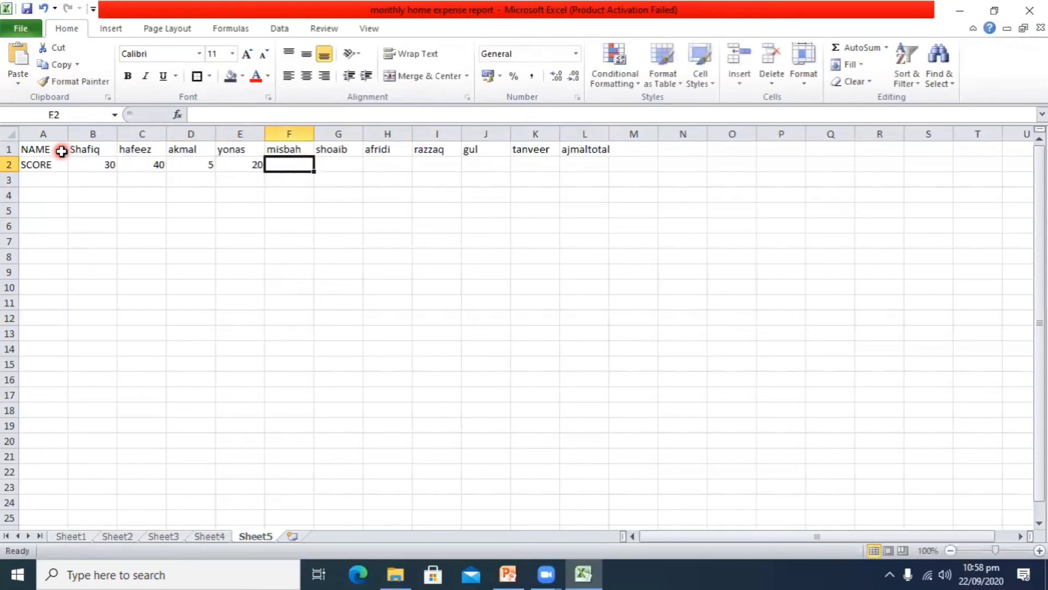
# Enter the scores 30, 10 and 50 in cells F2 to H2 for misbah, shoaib and afridi.
pyautogui.write('30')
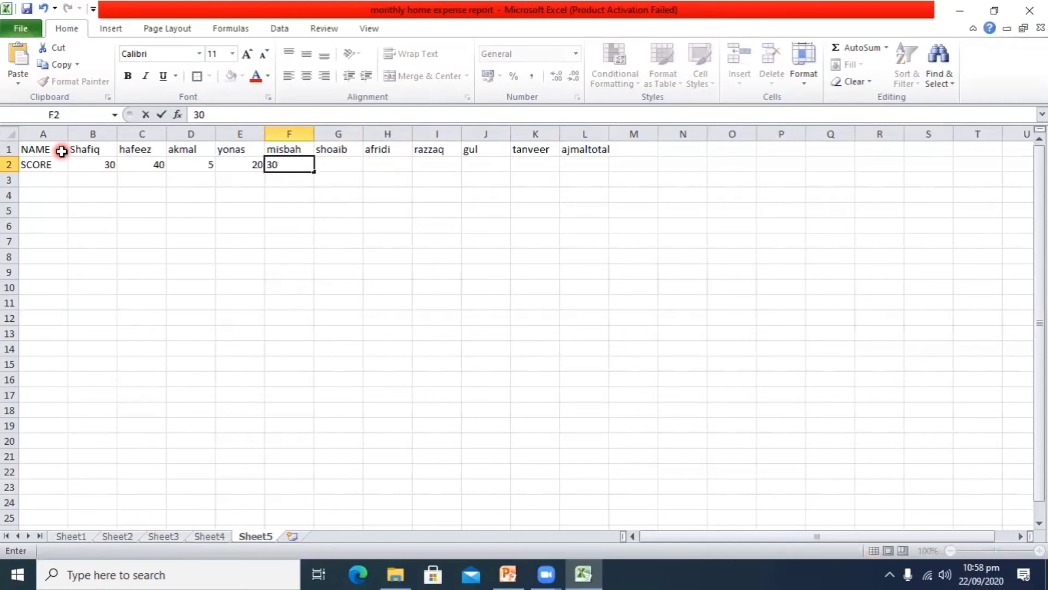
pyautogui.press('Tab')
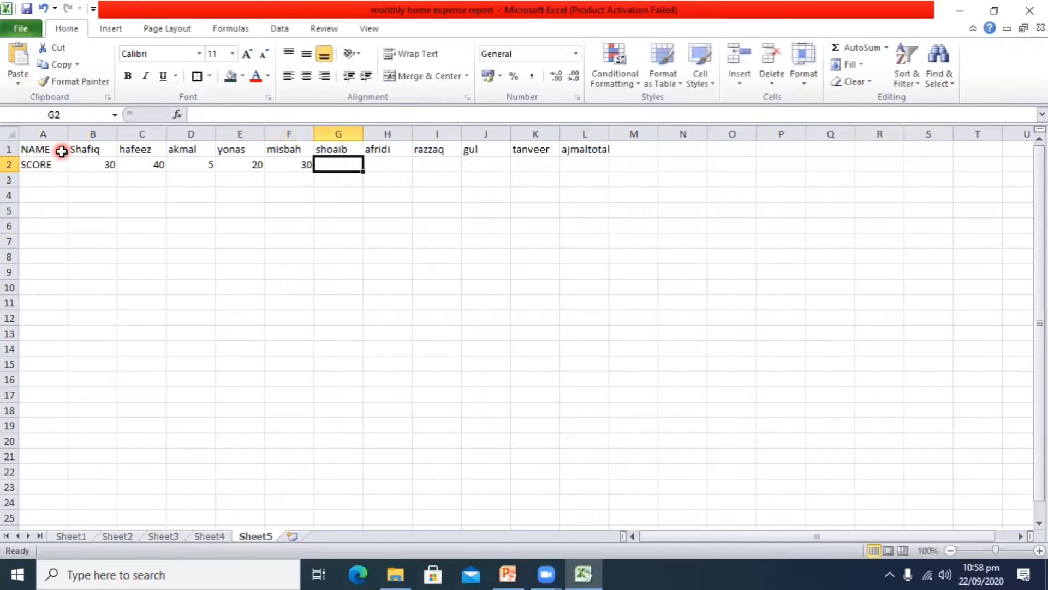
pyautogui.write('10')
pyautogui.press('Tab')
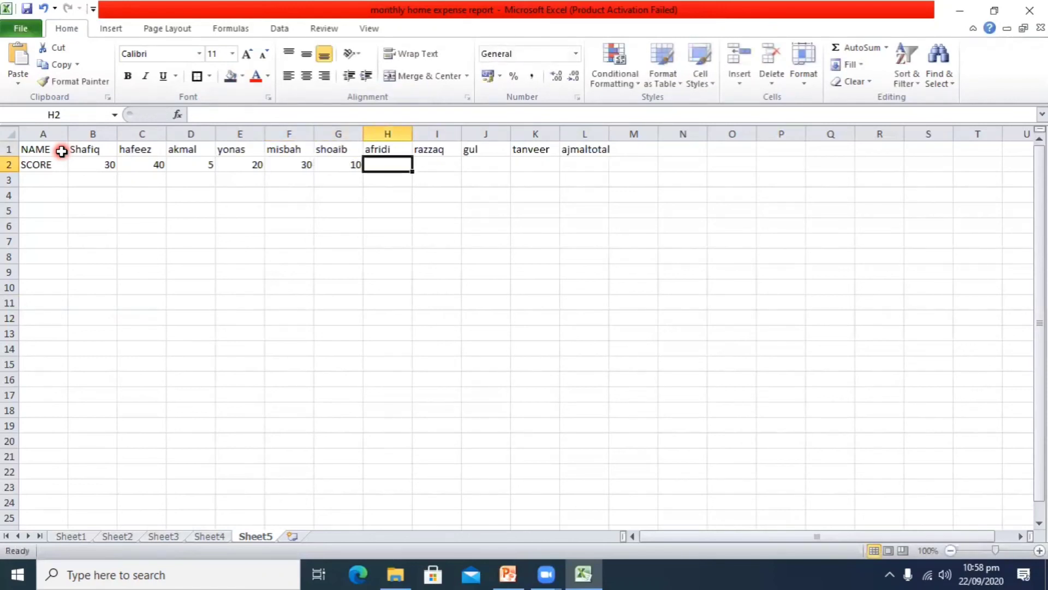
pyautogui.write('50')
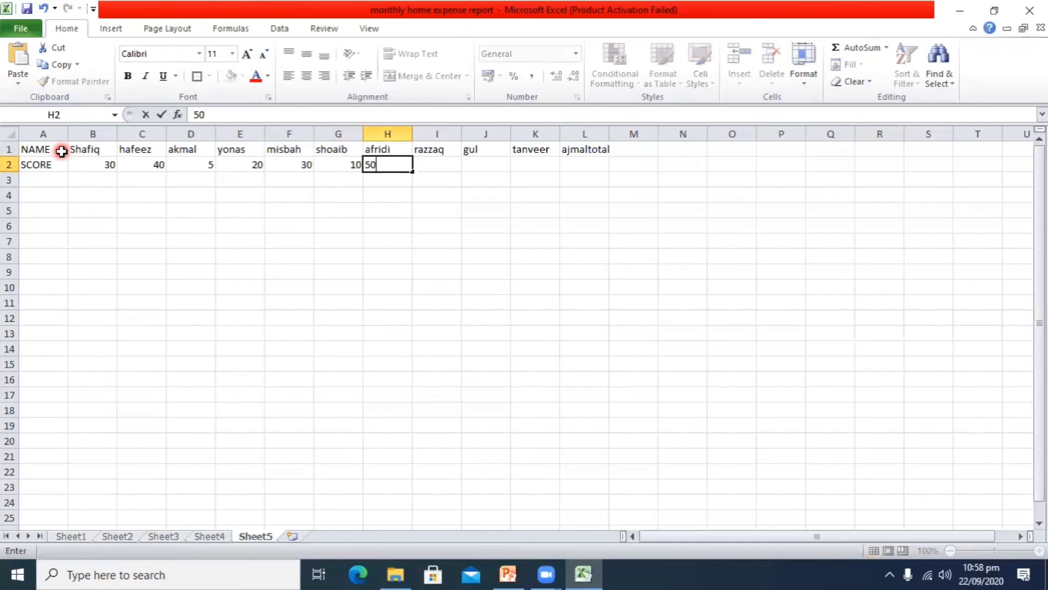
pyautogui.press('Tab')
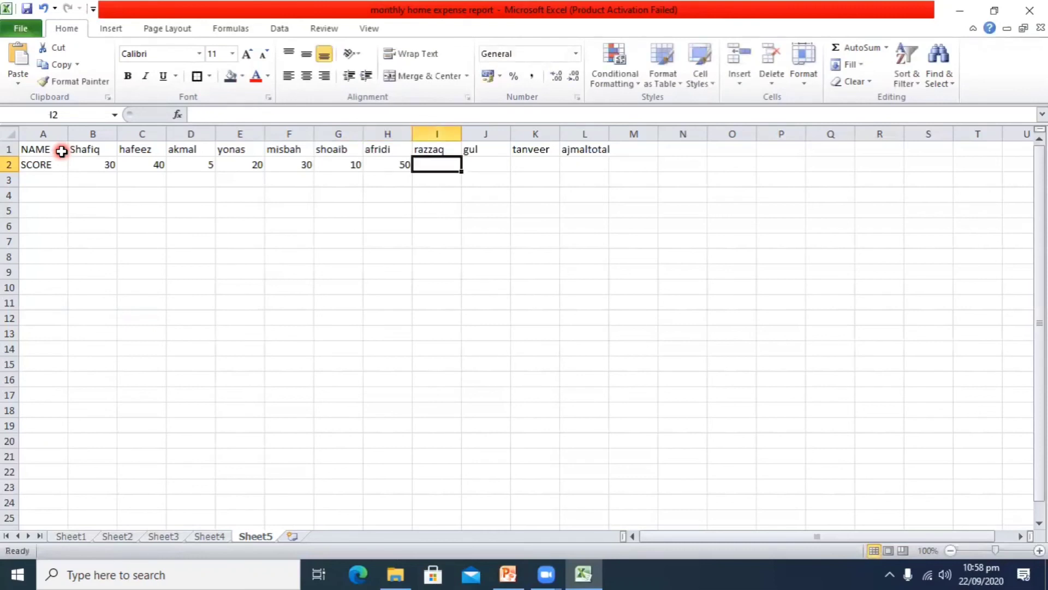
# Enter the scores 0, 5, 0 and 0 in cells I2 to L2.
pyautogui.write('0')
pyautogui.press('Tab')
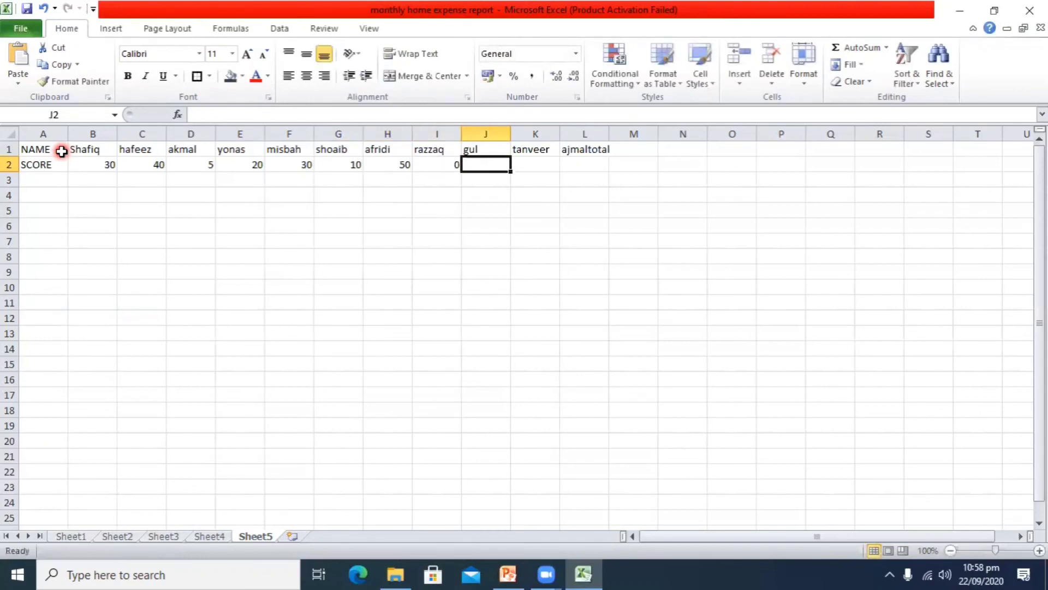
pyautogui.write('5')
pyautogui.press('Tab')
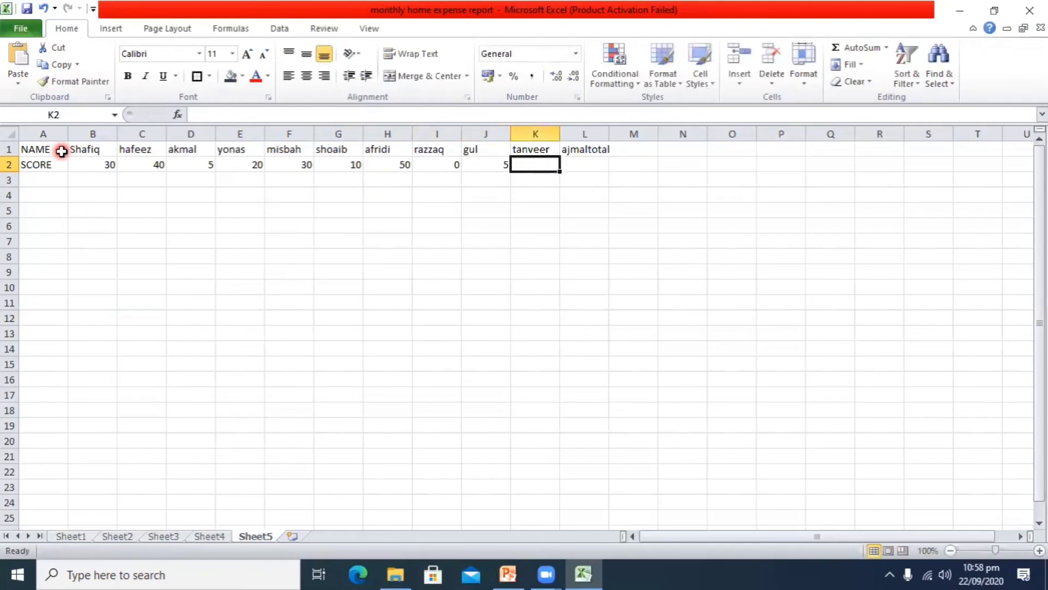
pyautogui.write('0')
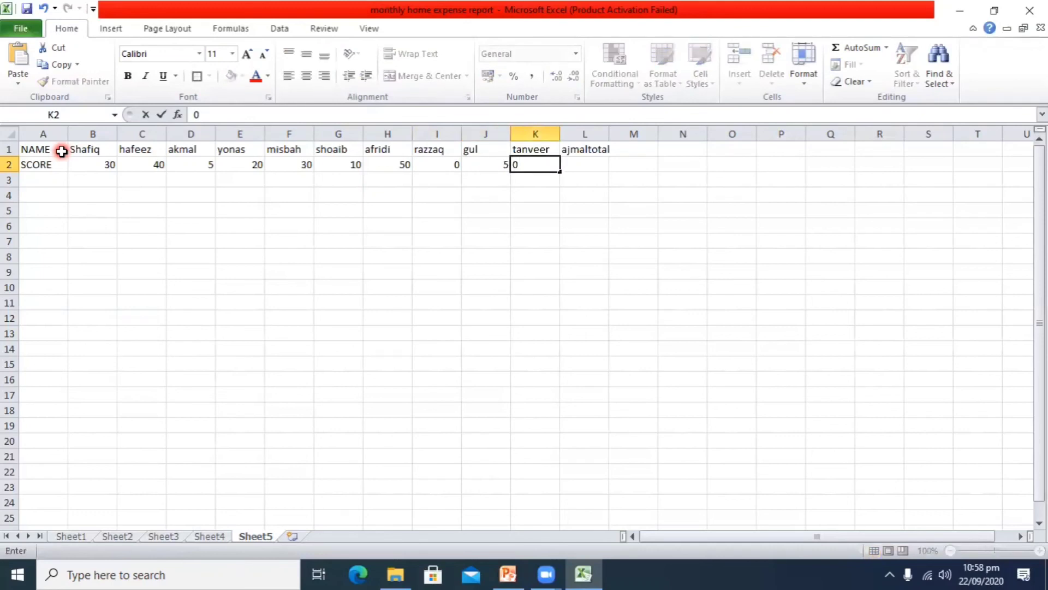
pyautogui.press('Tab')
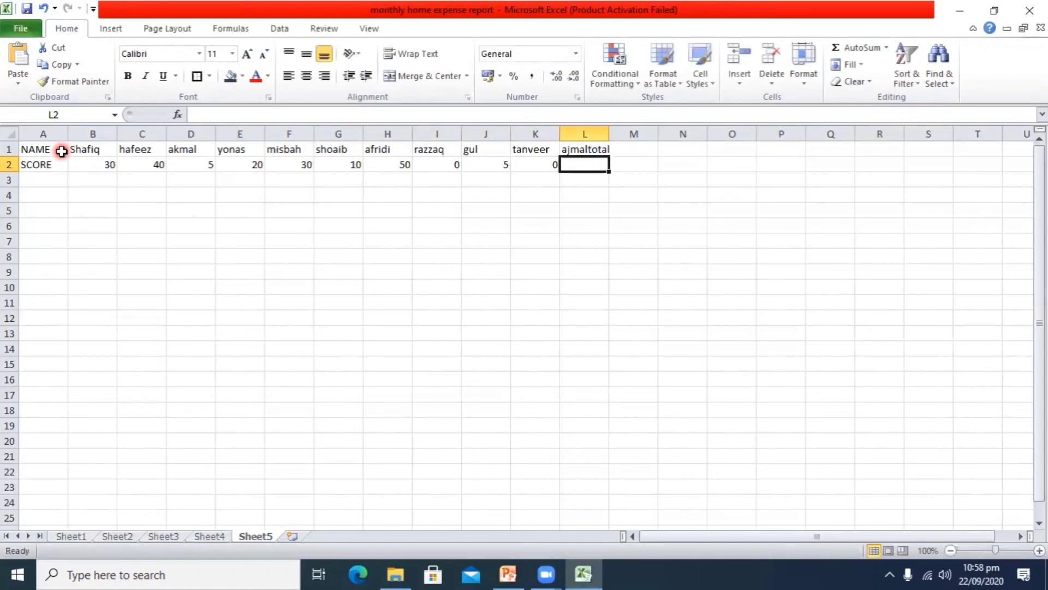
pyautogui.write('0')
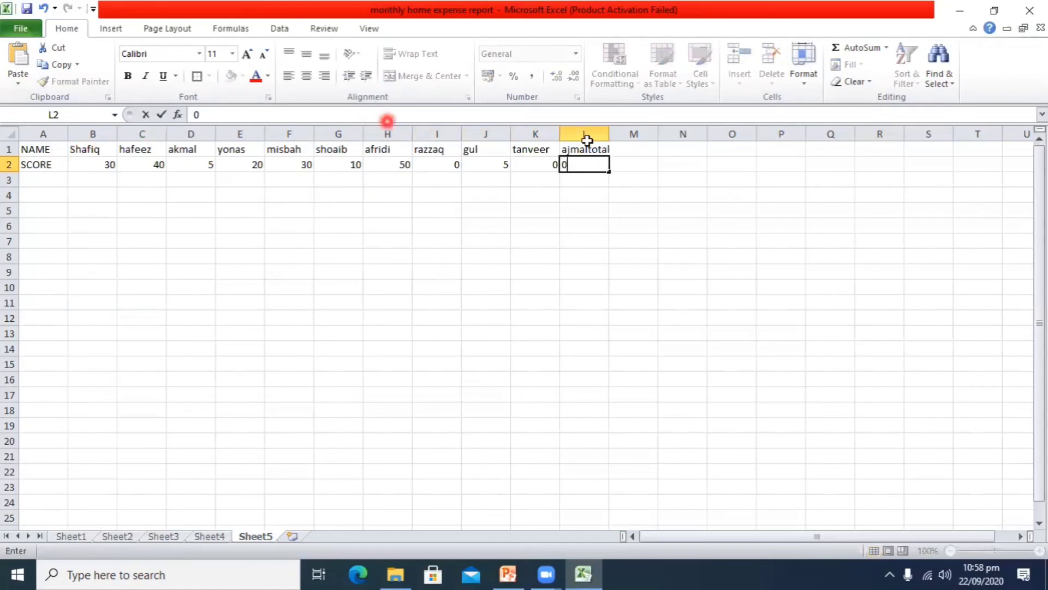
# Remove the word total from the name in cell L1 so it reads ajmal.
pyautogui.click(606, 149)
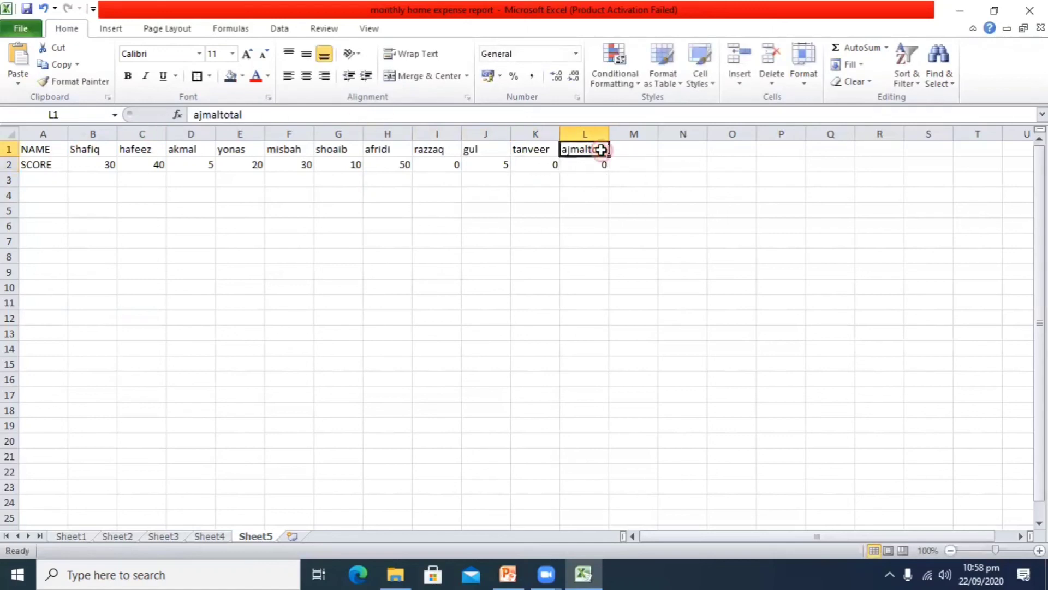
pyautogui.doubleClick(603, 149)
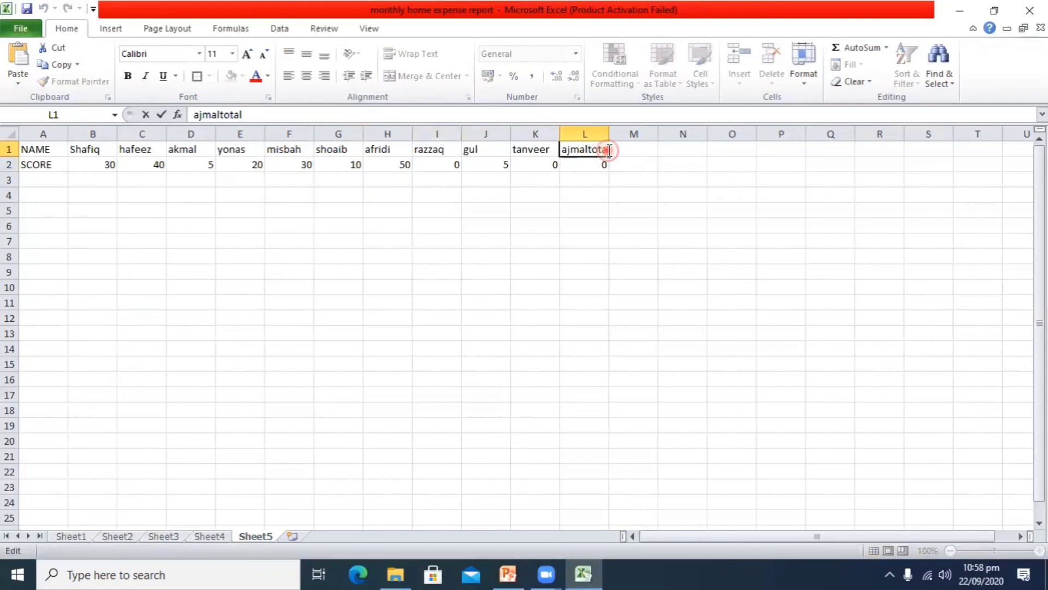
pyautogui.press('BackSpace')
pyautogui.press('BackSpace')
pyautogui.press('BackSpace')
pyautogui.press('BackSpace')
pyautogui.press('BackSpace')
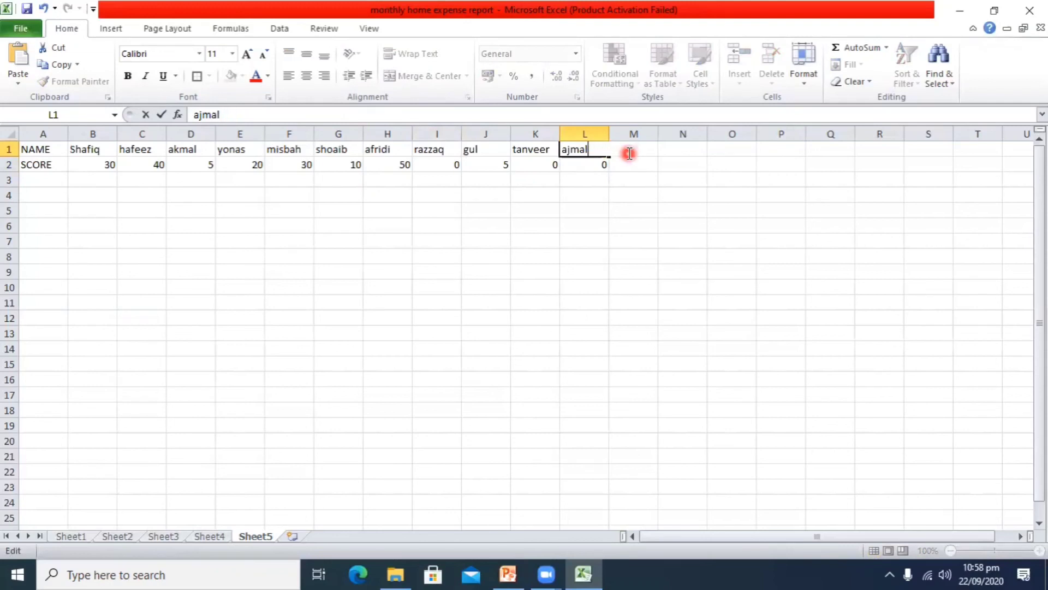
pyautogui.hotkey('shift', 'Home')
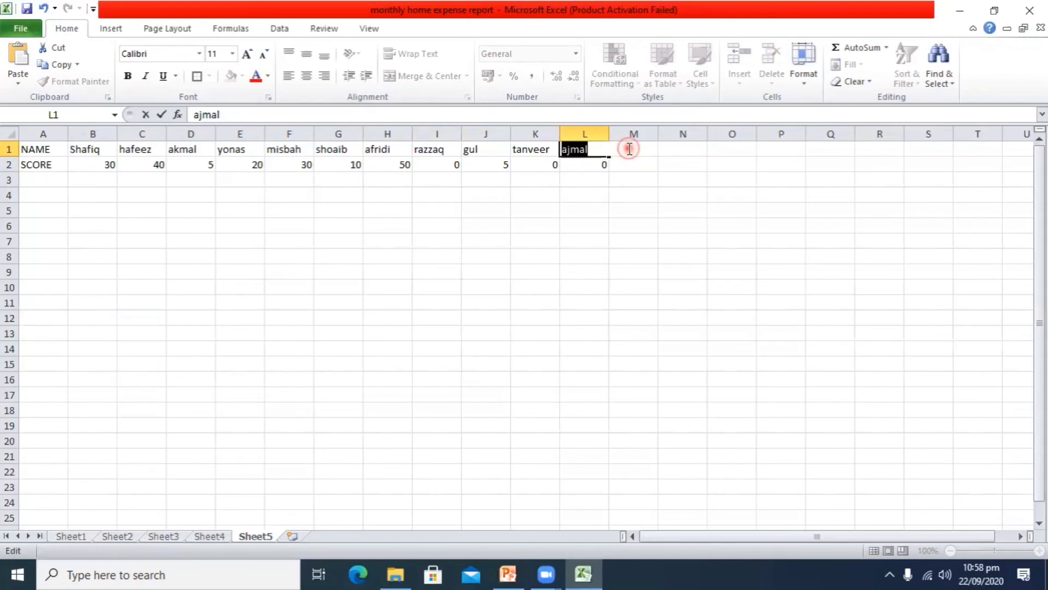
pyautogui.click(626, 210)
# Enter the heading total in cell M1 and move to M2.
pyautogui.click(633, 148)
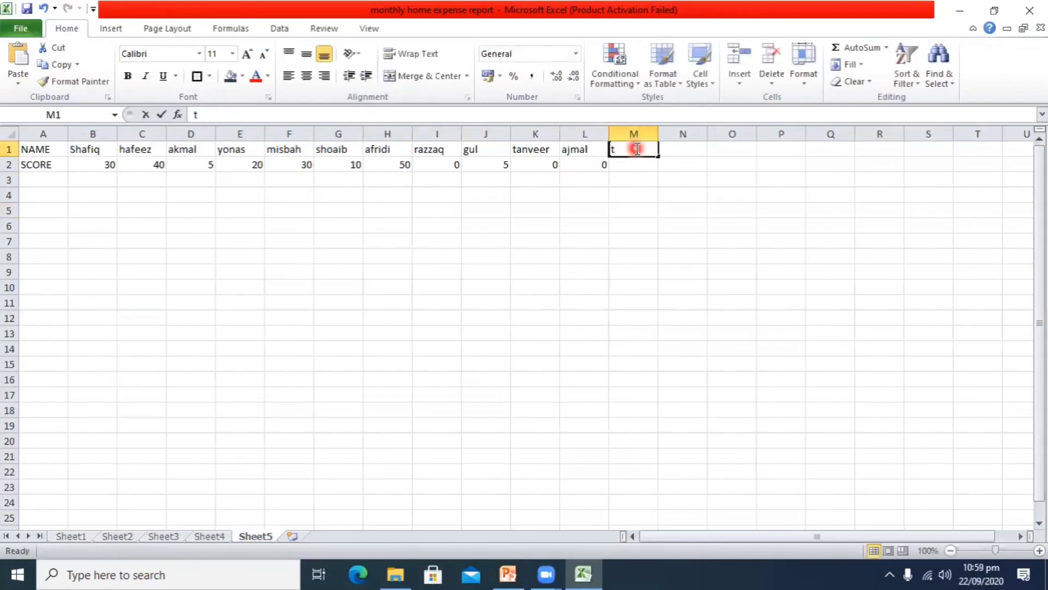
pyautogui.write('t')
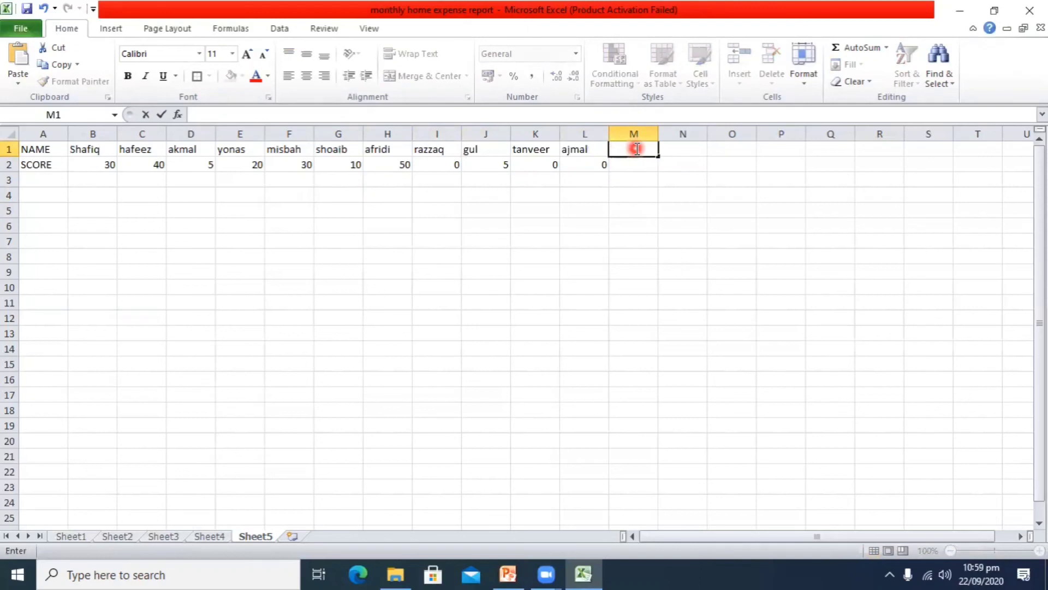
pyautogui.write('otal')
pyautogui.press('Return')
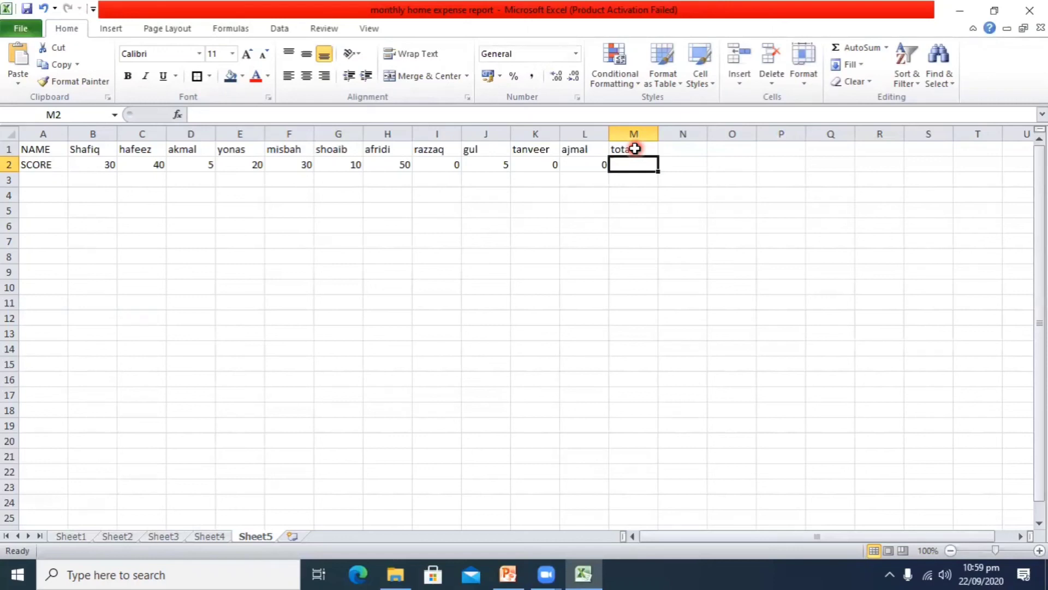
# Insert the Math & Trig function SUM in cell M2 to total the scores in B2:L2.
pyautogui.click(177, 115)
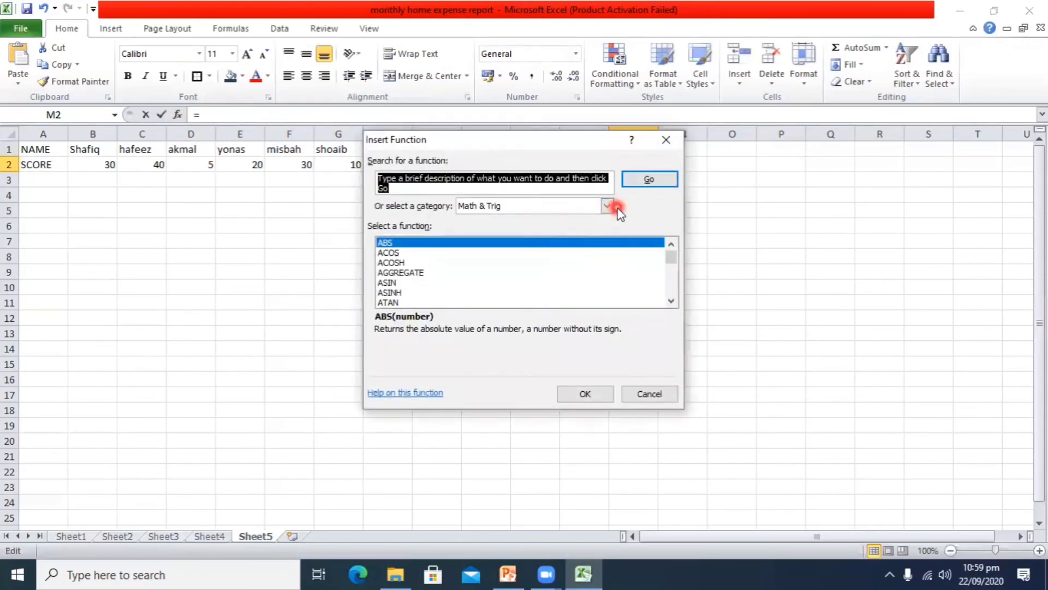
pyautogui.moveTo(673, 261)
pyautogui.mouseDown()
pyautogui.moveTo(675, 292)
pyautogui.moveTo(673, 283)
pyautogui.mouseUp()
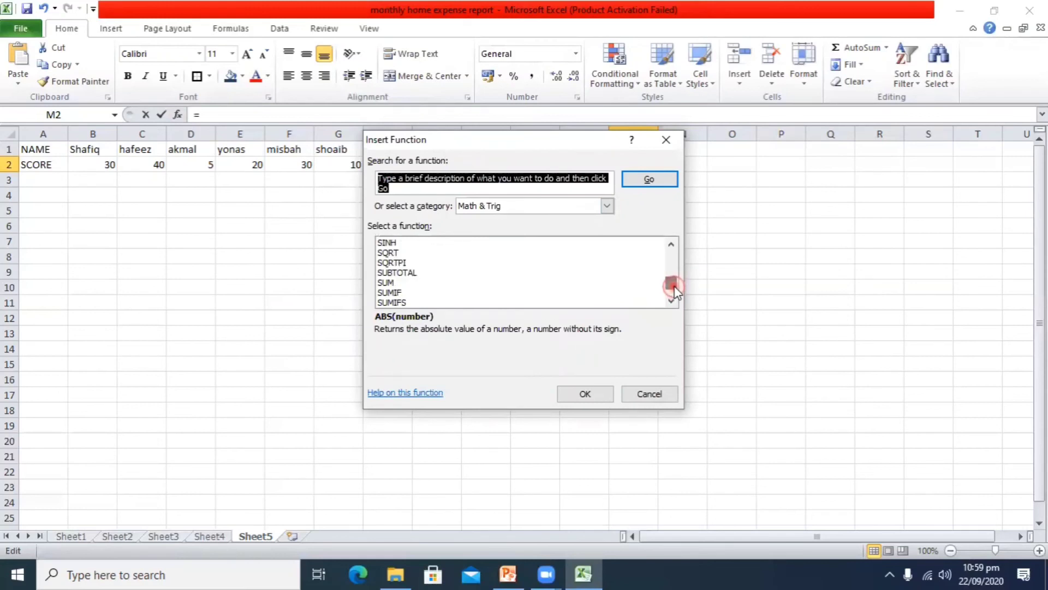
pyautogui.click(385, 282)
pyautogui.click(585, 392)
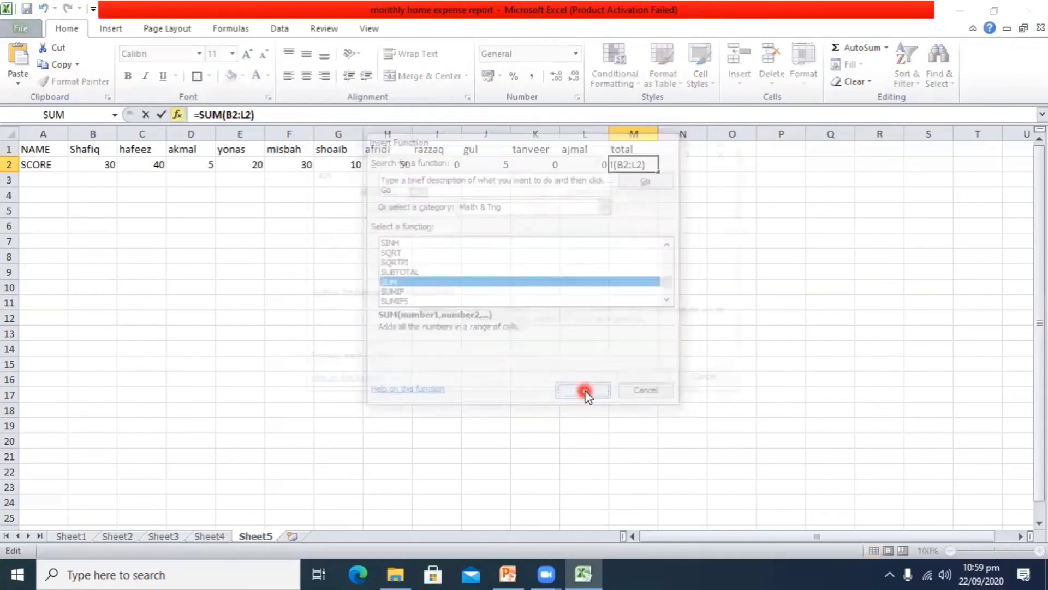
pyautogui.click(635, 380)
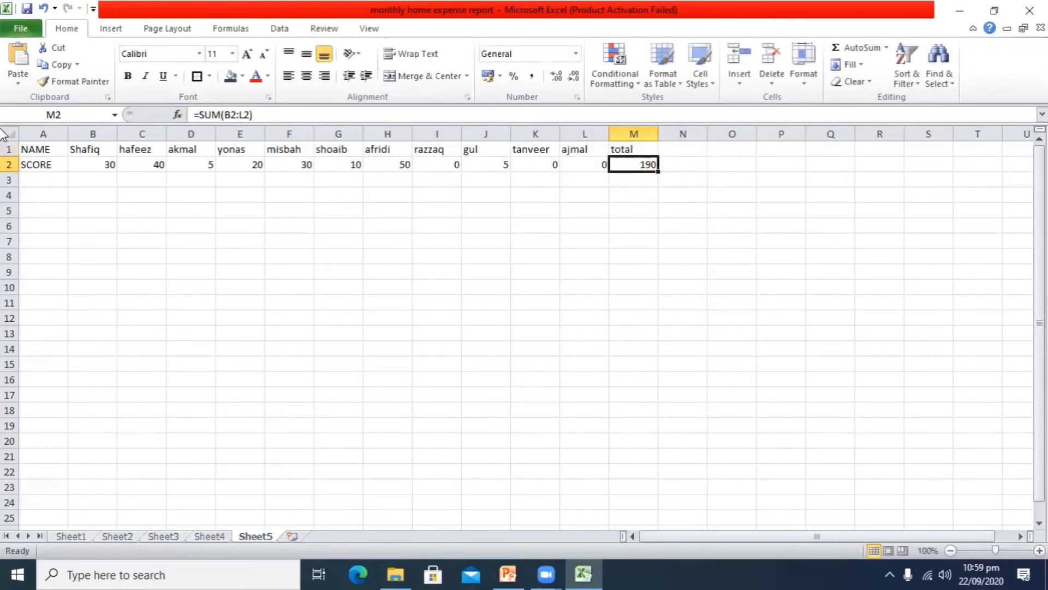
# Insert a 3-D clustered column chart from the names and scores in A1:L2.
pyautogui.moveTo(28, 148); pyautogui.dragTo(599, 158)
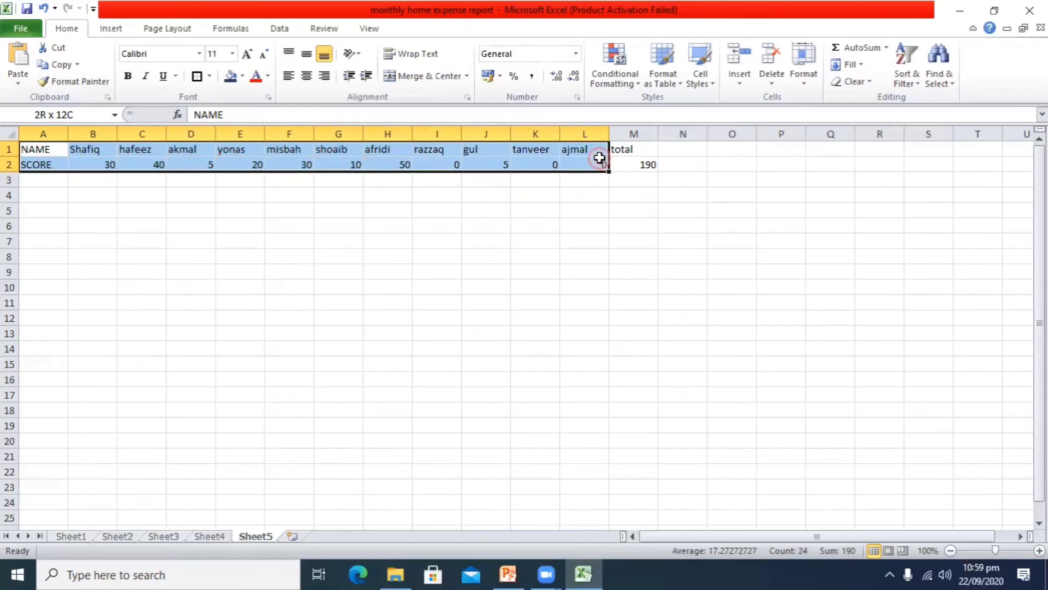
pyautogui.moveTo(600, 158); pyautogui.dragTo(599, 158)
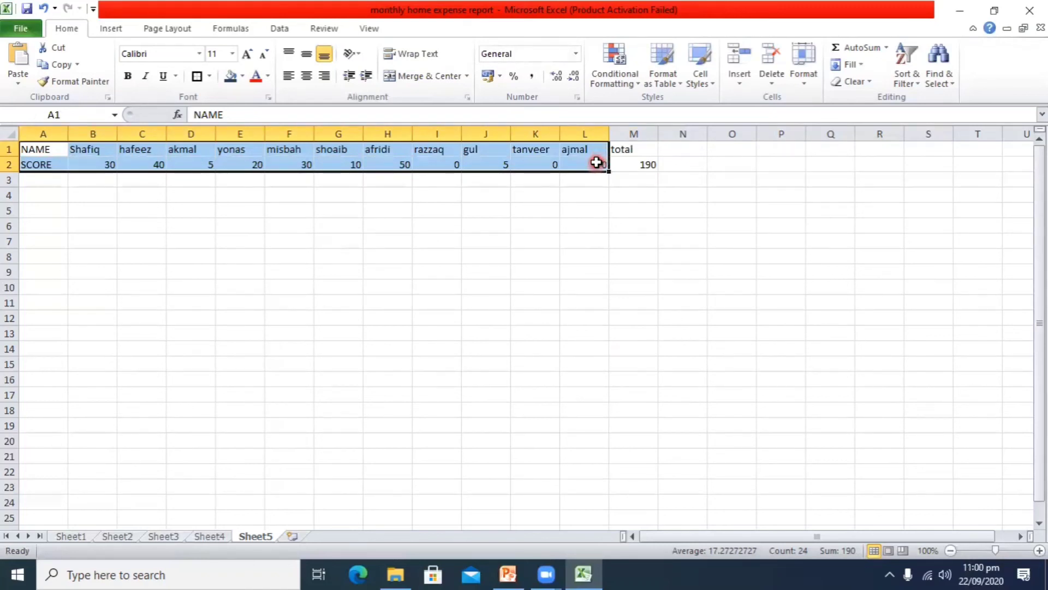
pyautogui.click(112, 29)
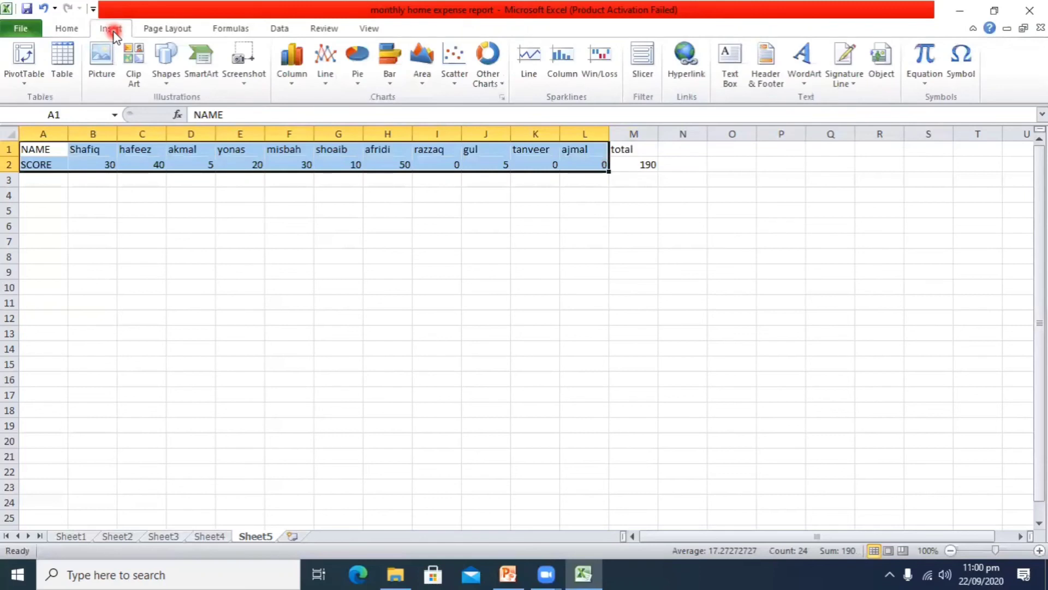
pyautogui.click(299, 58)
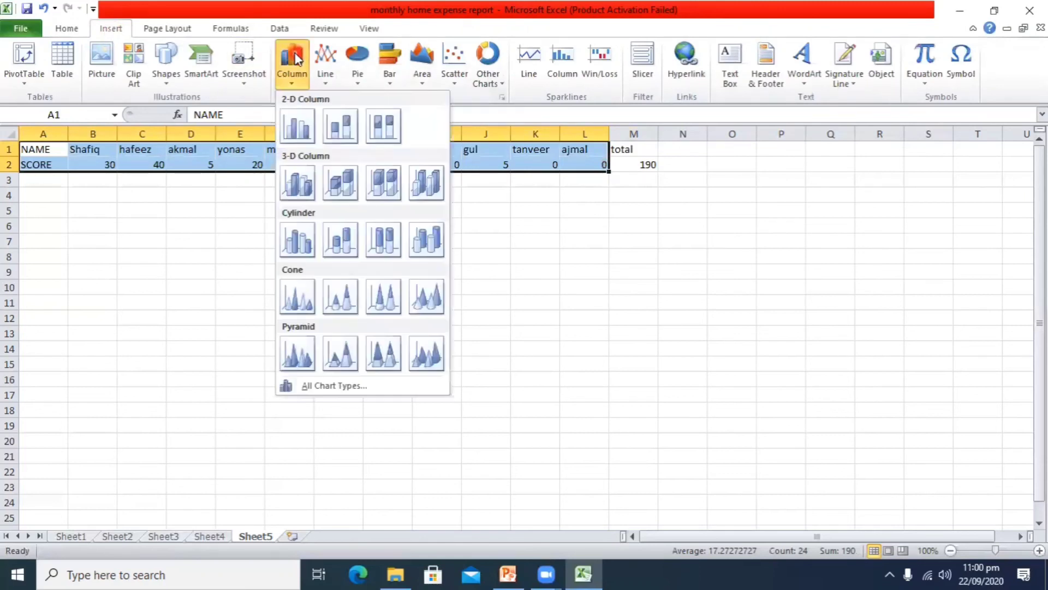
pyautogui.click(302, 191)
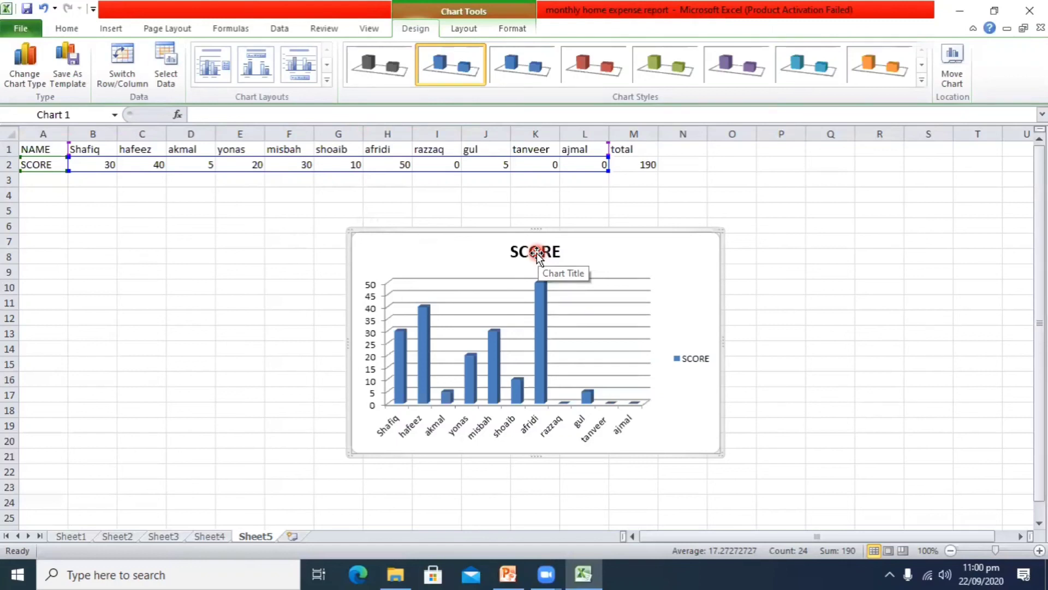
# Remove the column chart's gridlines and delete the whole chart from the sheet.
pyautogui.click(584, 288)
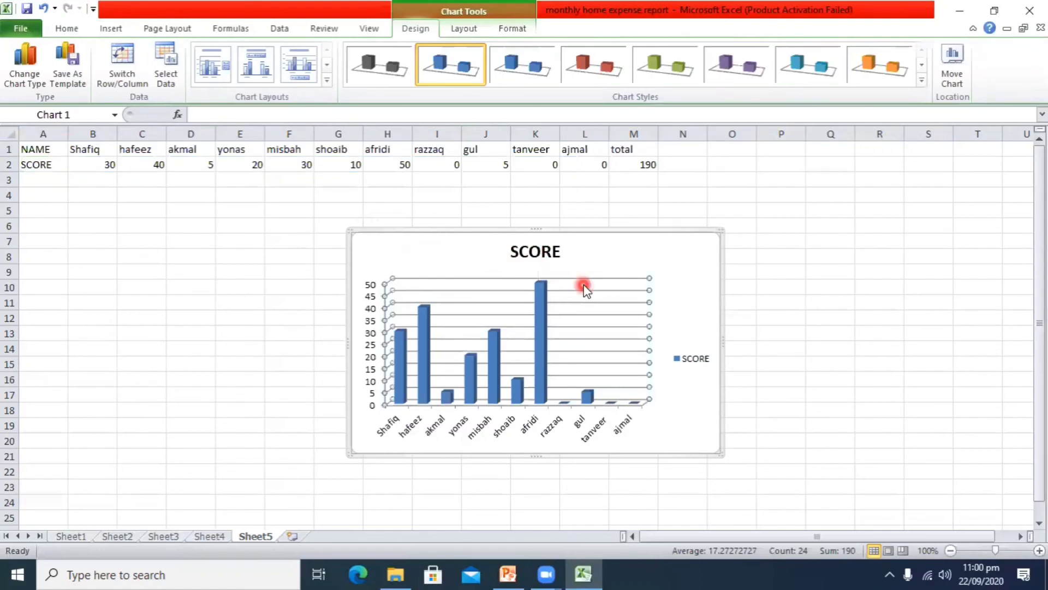
pyautogui.press('Delete')
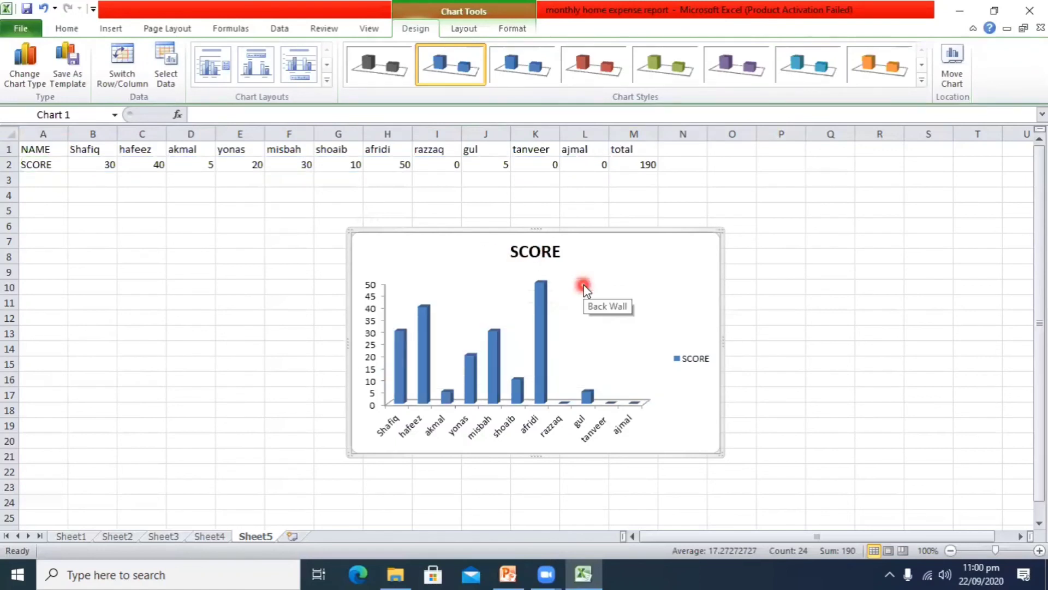
pyautogui.press('Delete')
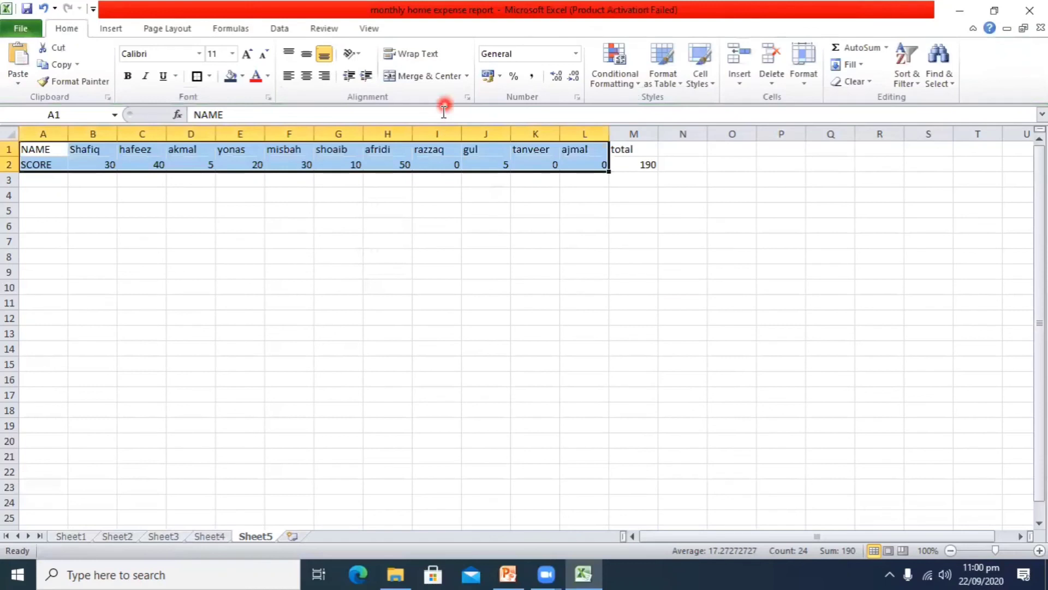
# Insert a 3-D pie chart from the names and scores in A1:L2.
pyautogui.click(111, 28)
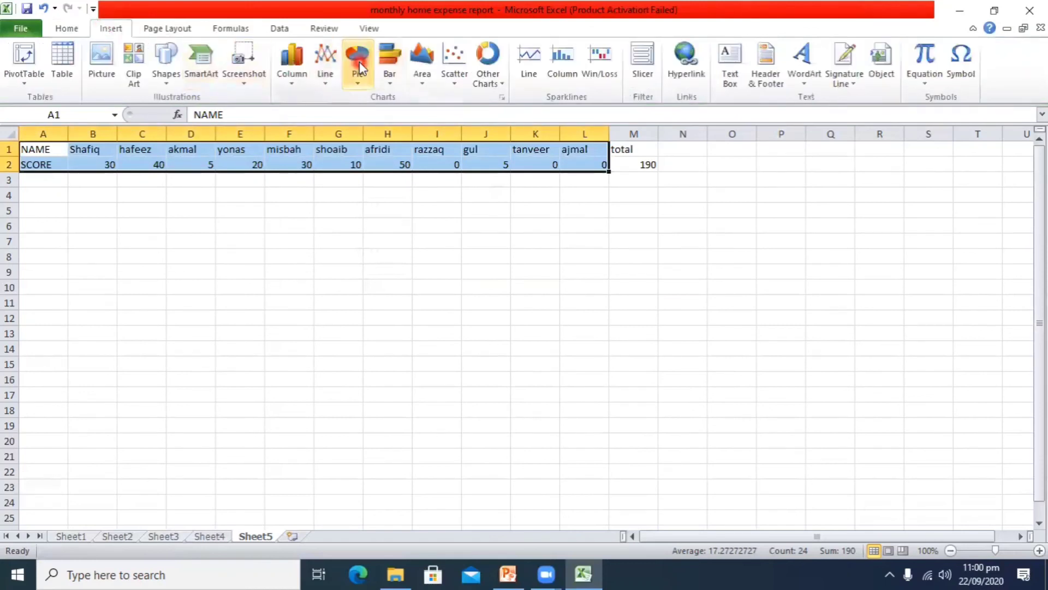
pyautogui.click(358, 61)
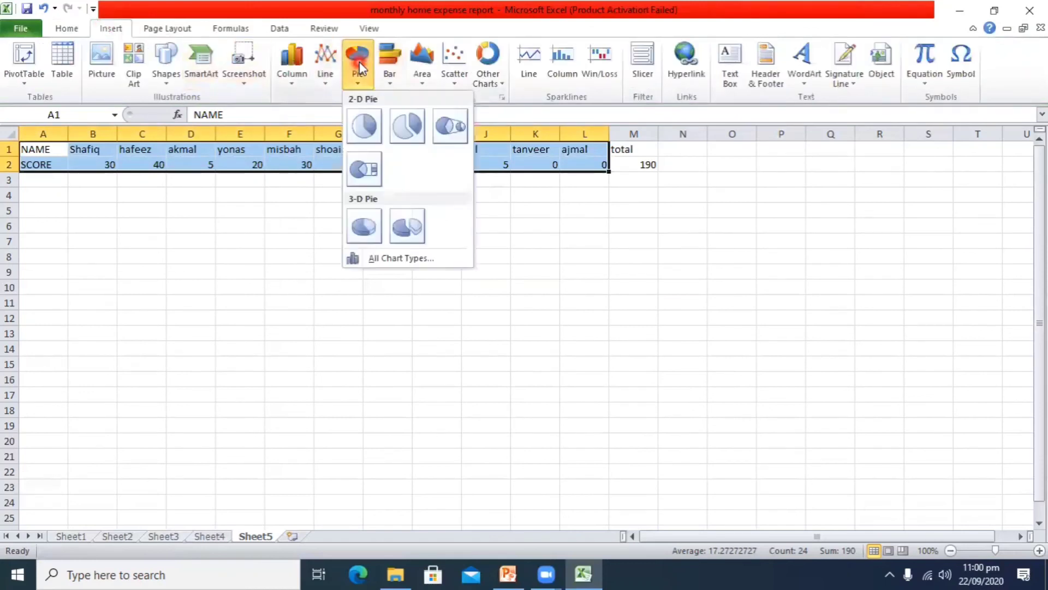
pyautogui.click(377, 229)
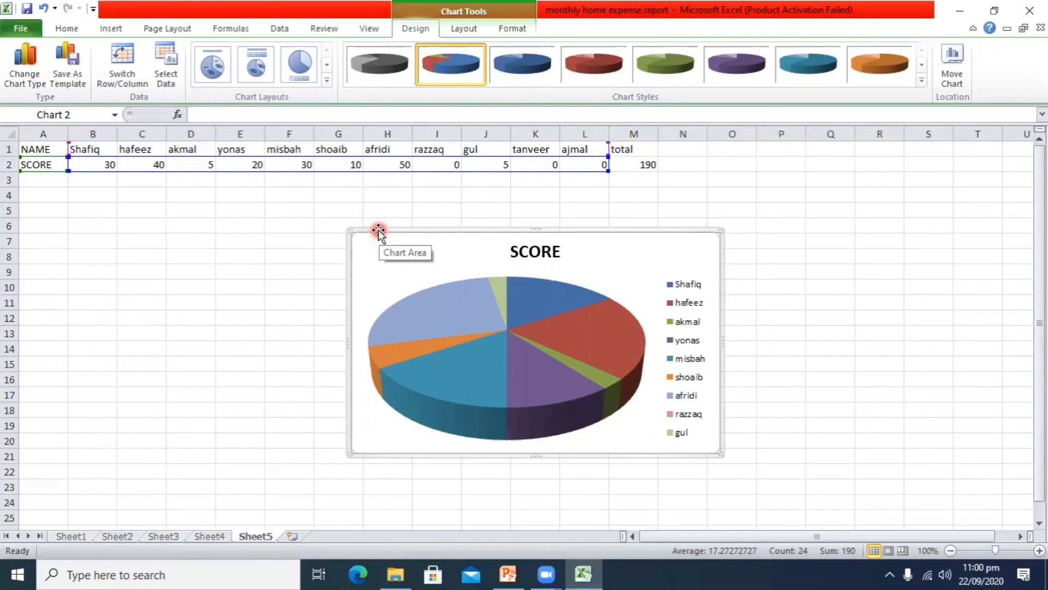
# Switch to the PowerPoint slides of excel and show the first slide, the chapter title.
pyautogui.click(507, 573)
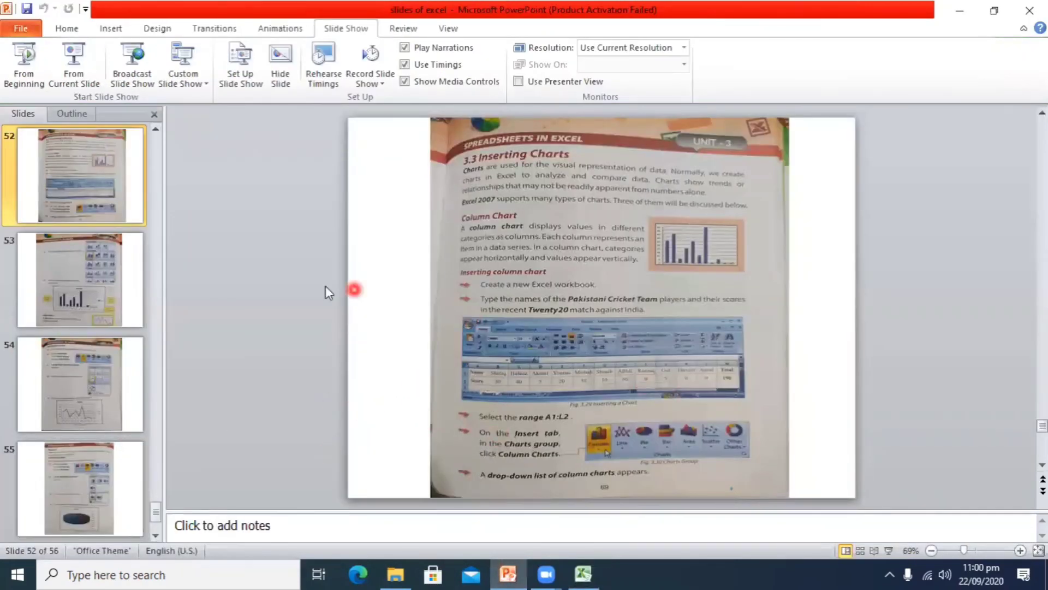
pyautogui.scroll(2, 155, 139)
pyautogui.scroll(10, 155, 140)
pyautogui.scroll(7, 155, 143)
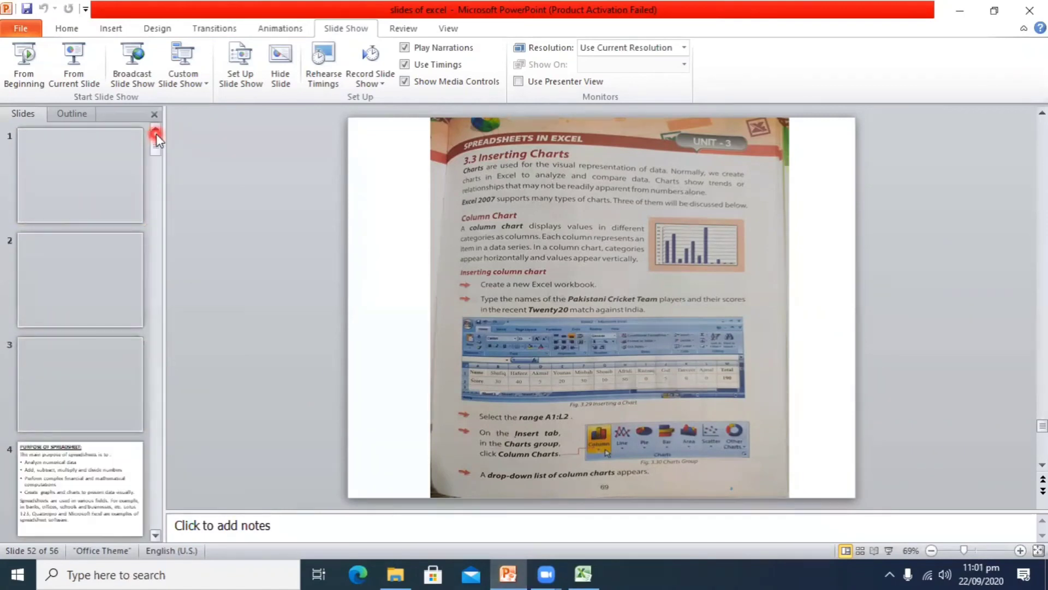
pyautogui.click(106, 163)
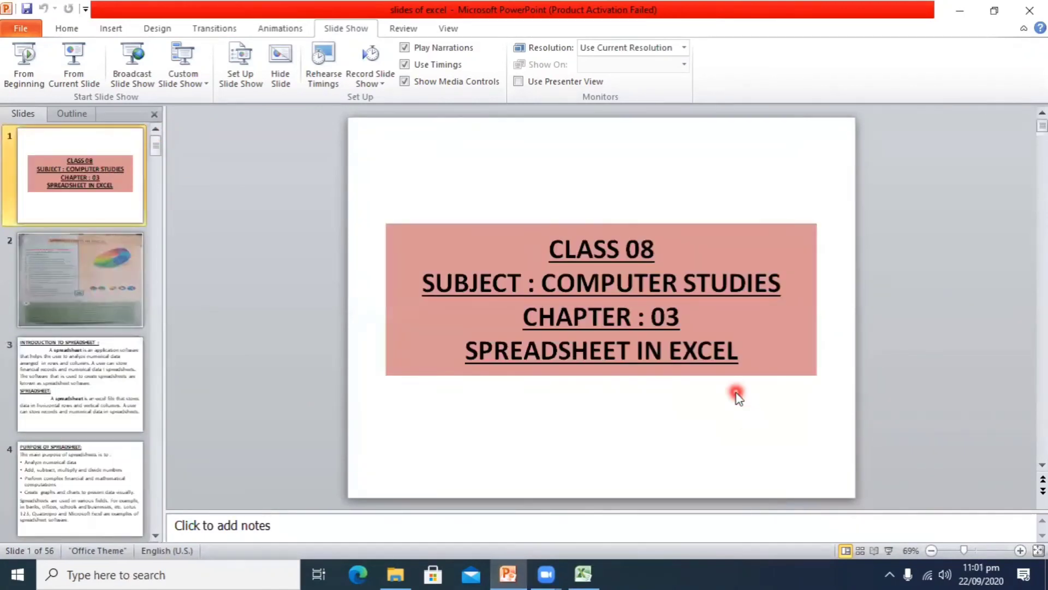